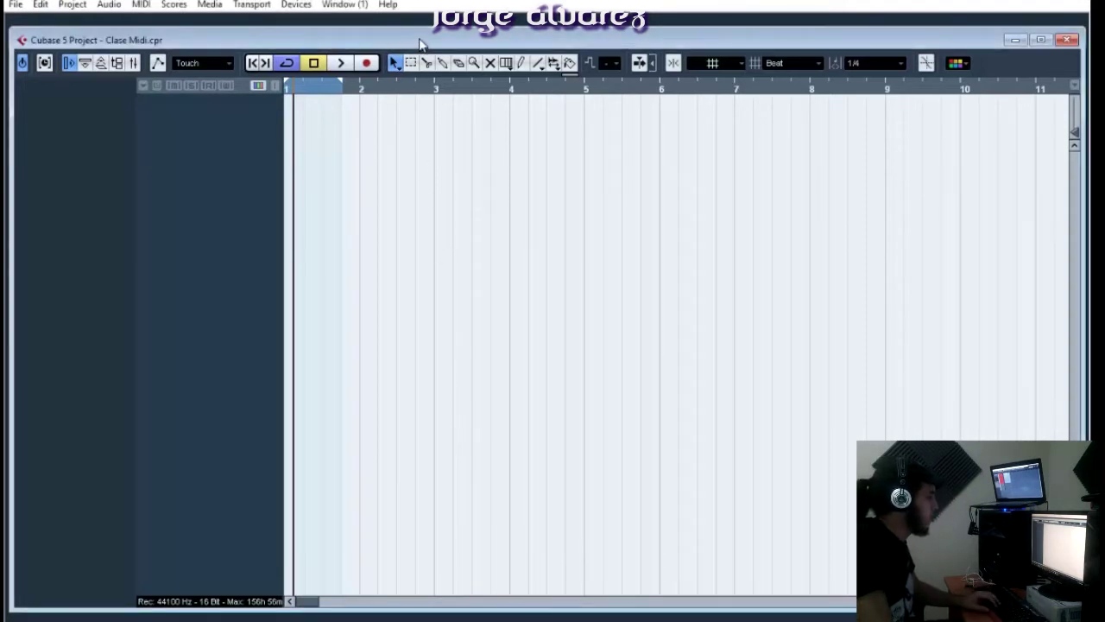
left_click_drag(419, 45, 420, 38)
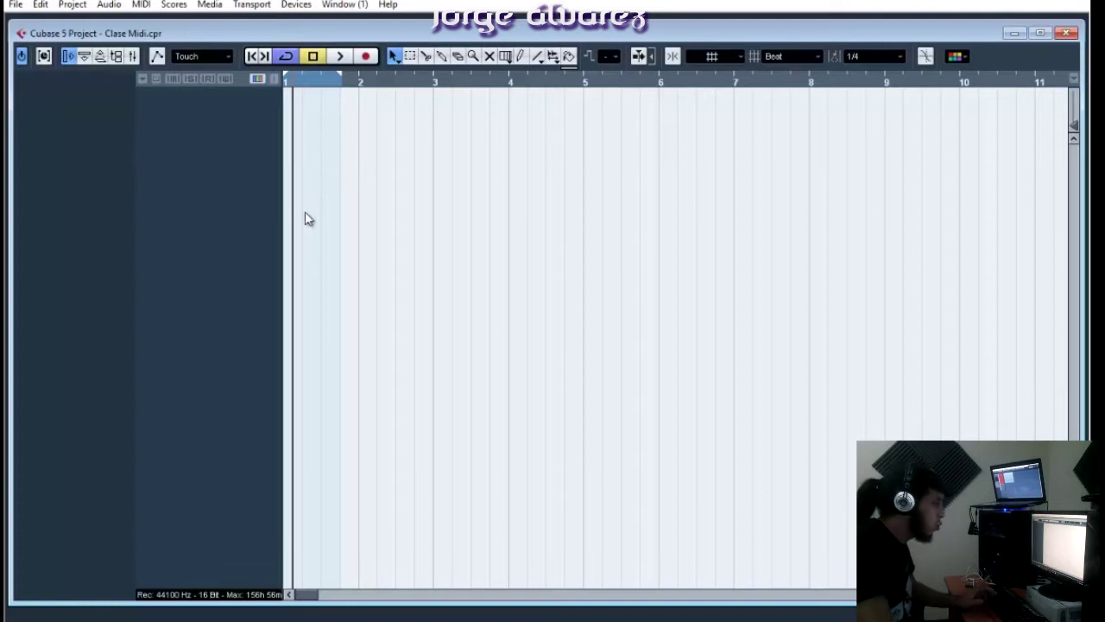
right_click(233, 146)
left_click(288, 141)
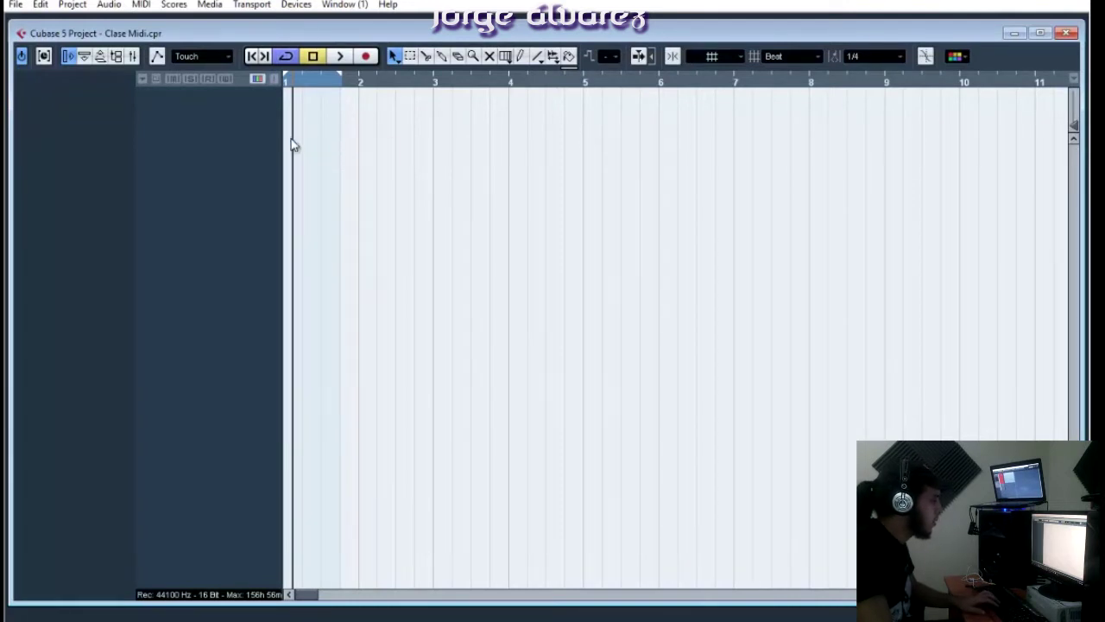
right_click(176, 126)
left_click(121, 129)
right_click(226, 134)
left_click(168, 185)
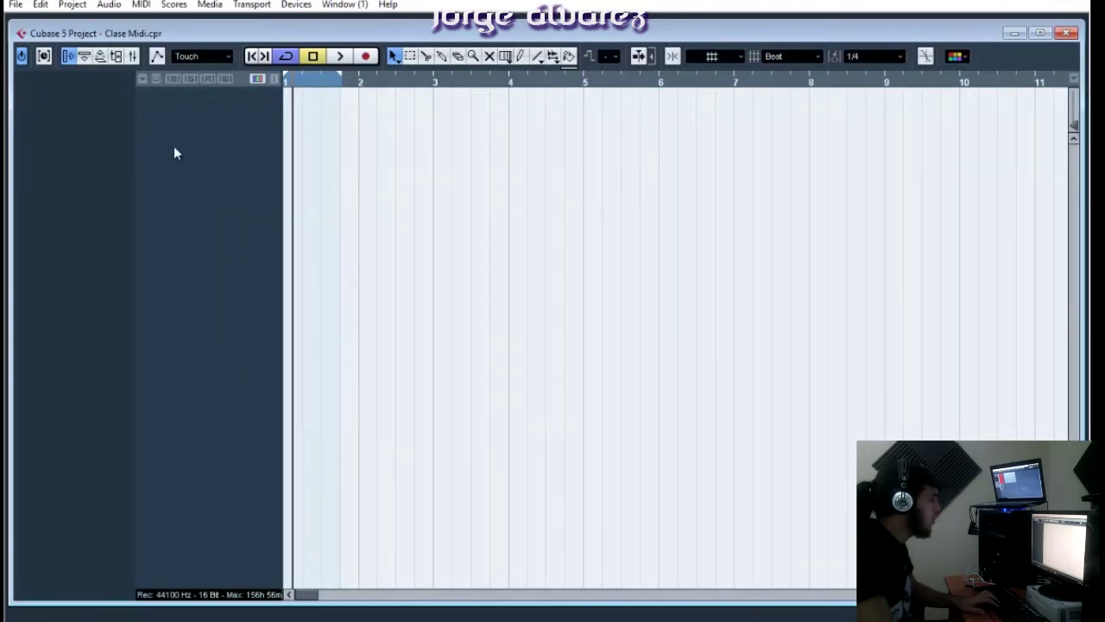
Add one MIDI track to the empty project and enlarge its height to show all of its track controls
right_click(200, 193)
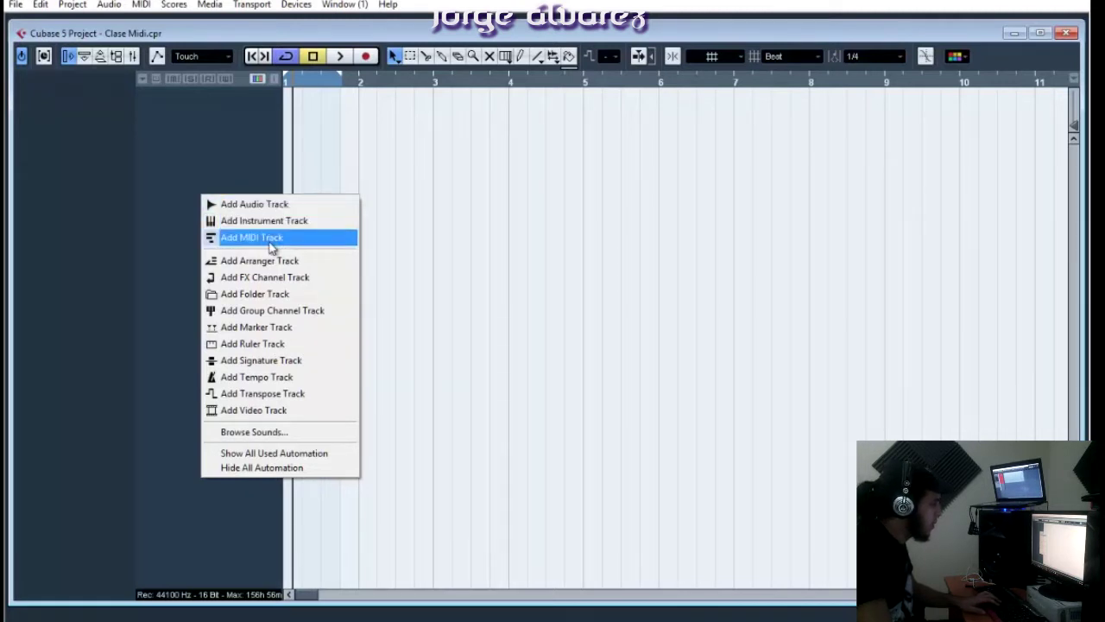
left_click(271, 246)
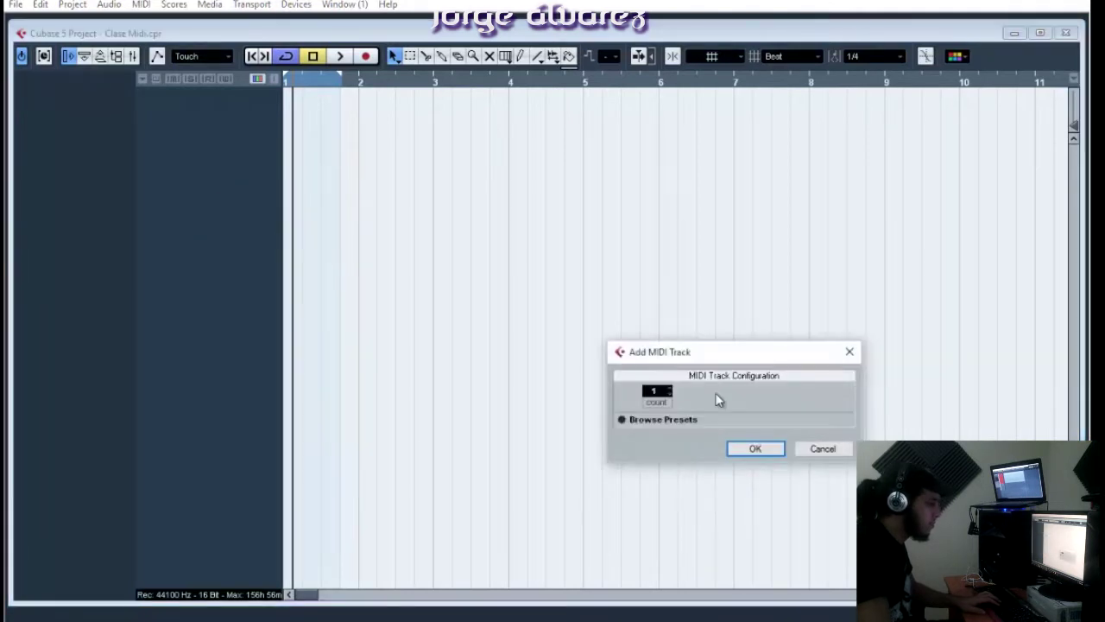
left_click(748, 447)
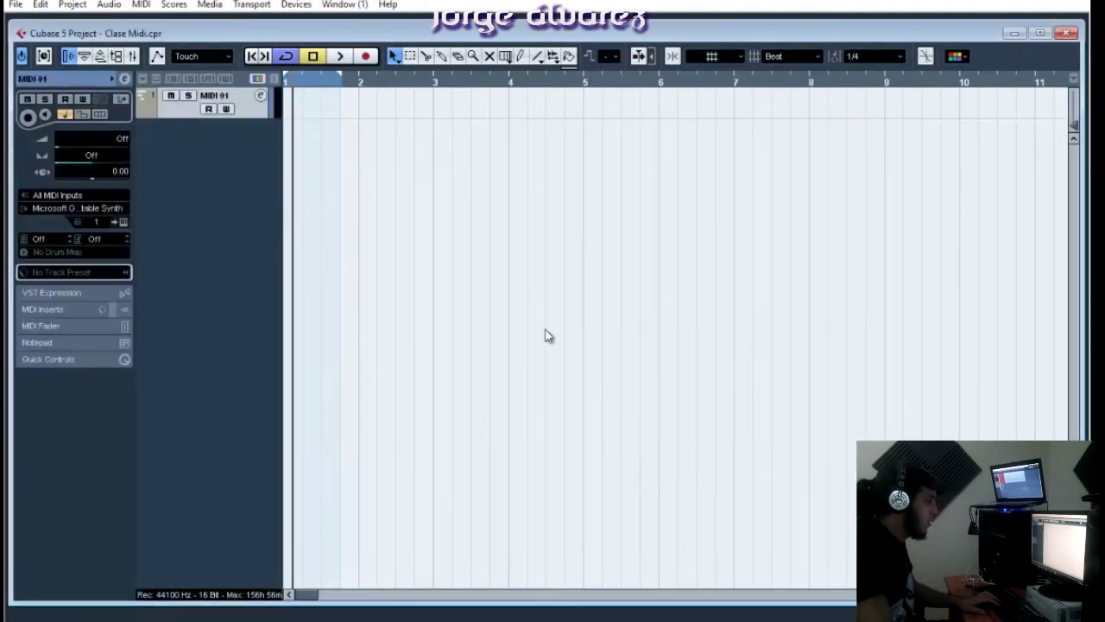
left_click_drag(259, 119, 254, 183)
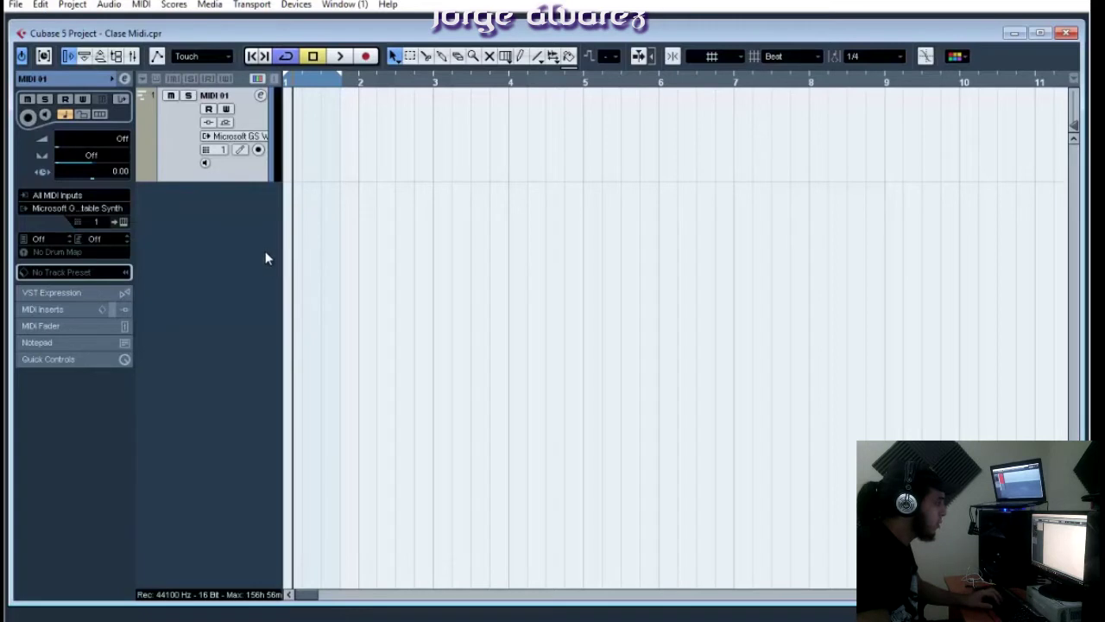
Check the input routing choices available for the MIDI 01 track
left_click(89, 197)
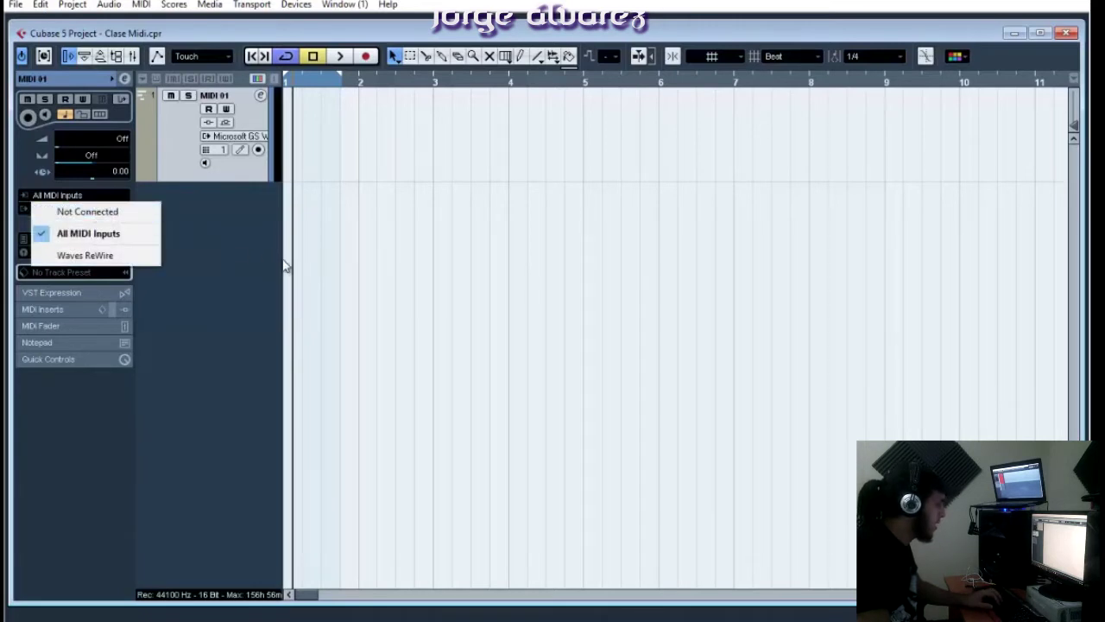
left_click(283, 264)
left_click(67, 197)
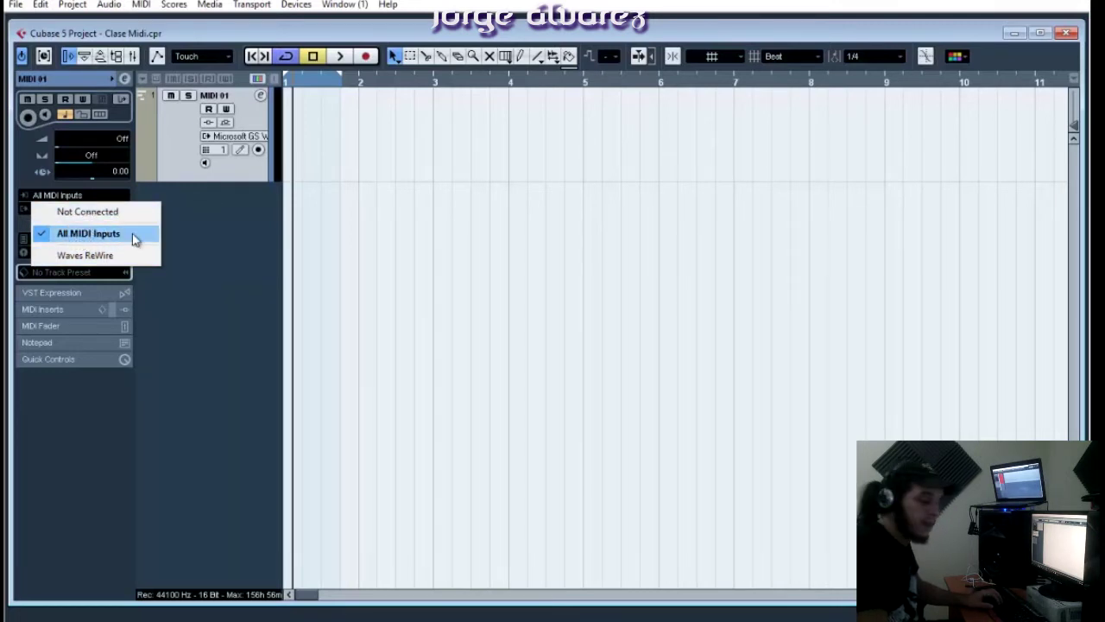
left_click(272, 226)
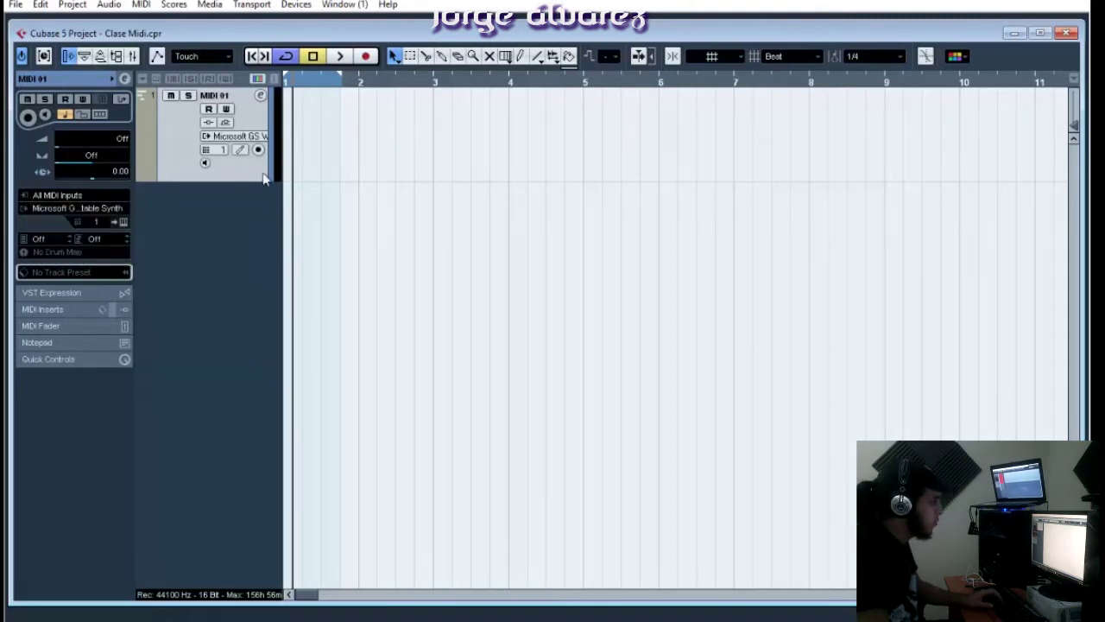
Check the MIDI Port Setup in Device Setup for connected MIDI devices, and review the track's input choices again
left_click(286, 5)
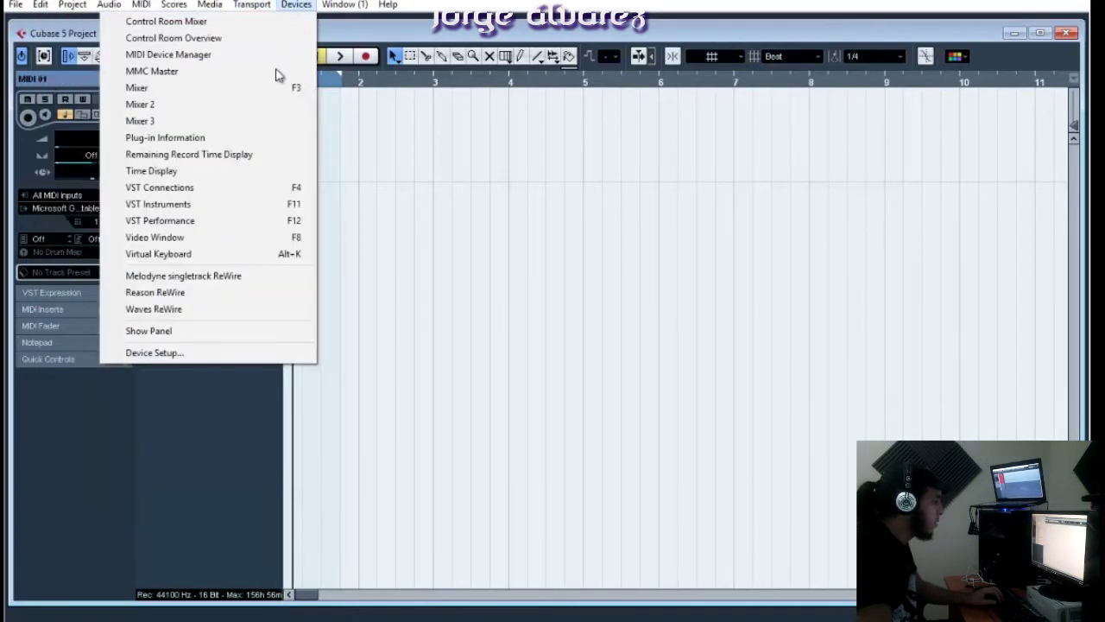
left_click(214, 350)
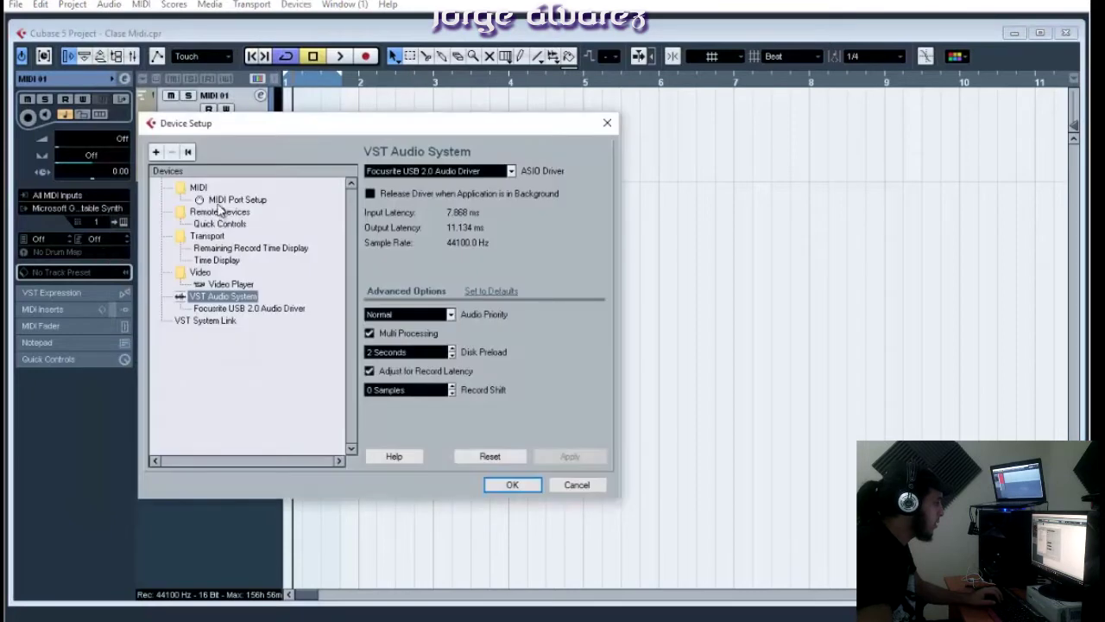
left_click(240, 201)
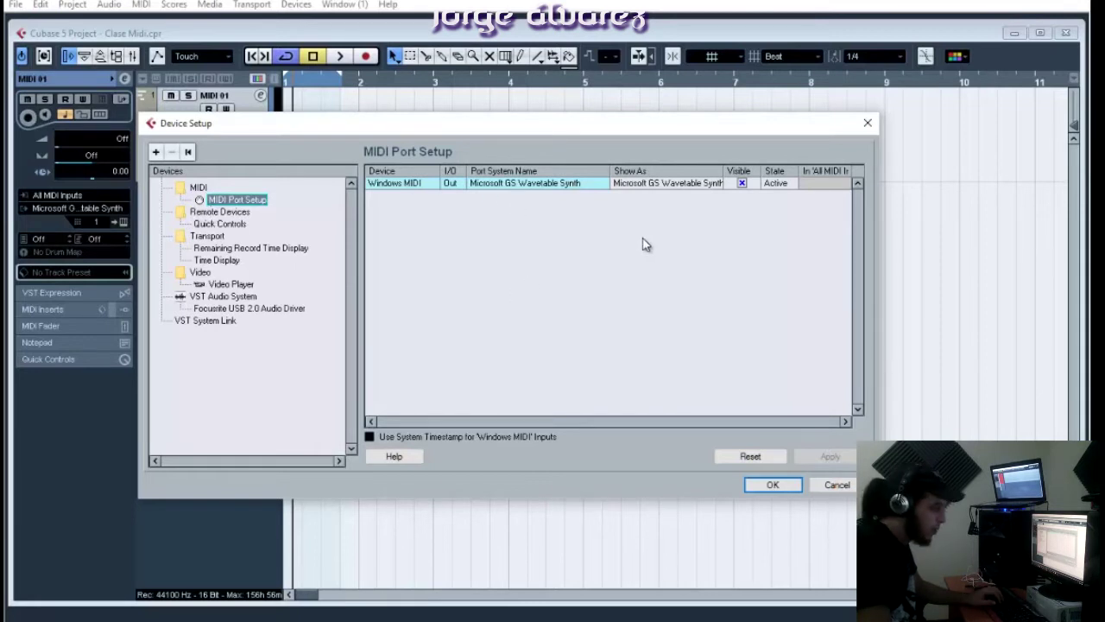
left_click(867, 123)
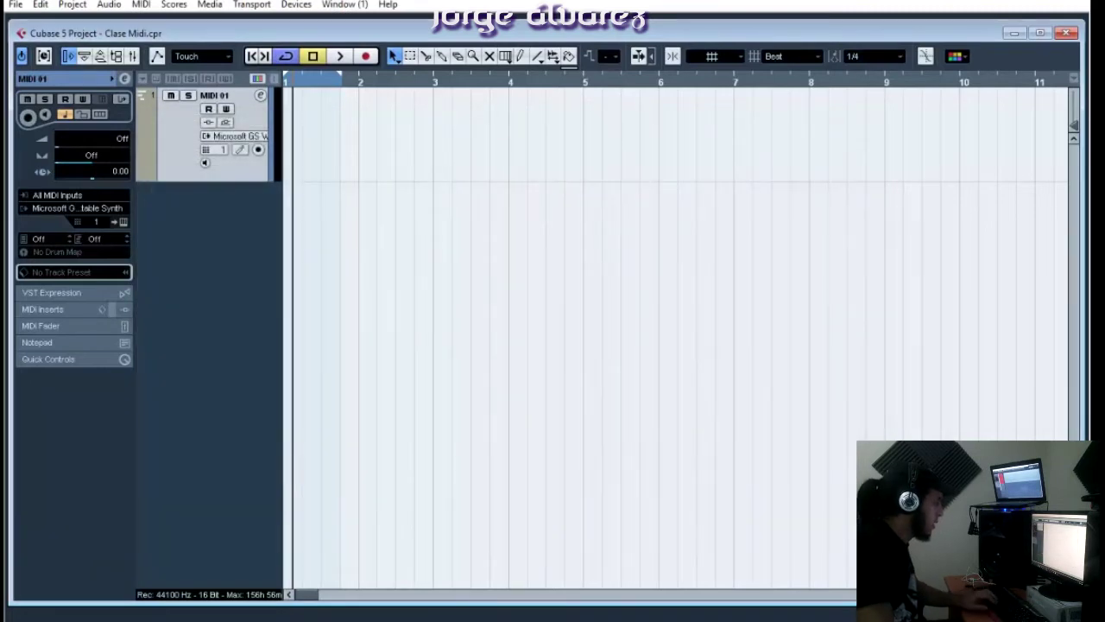
left_click(63, 195)
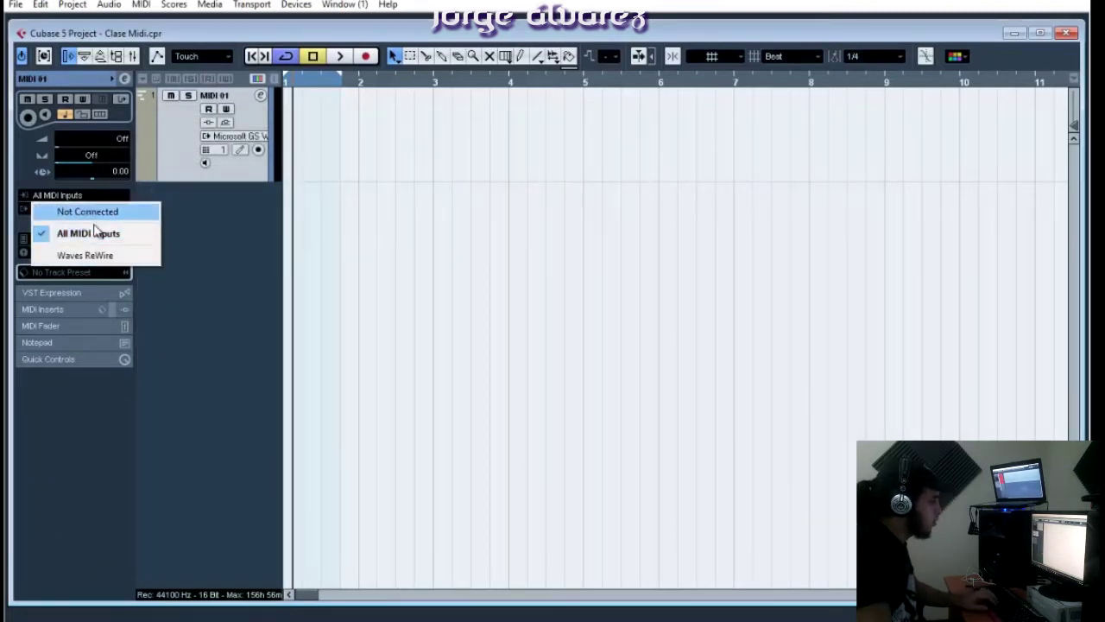
left_click(246, 201)
Toggle record enable on and off for the MIDI 01 track and check its output routing choices
left_click(259, 151)
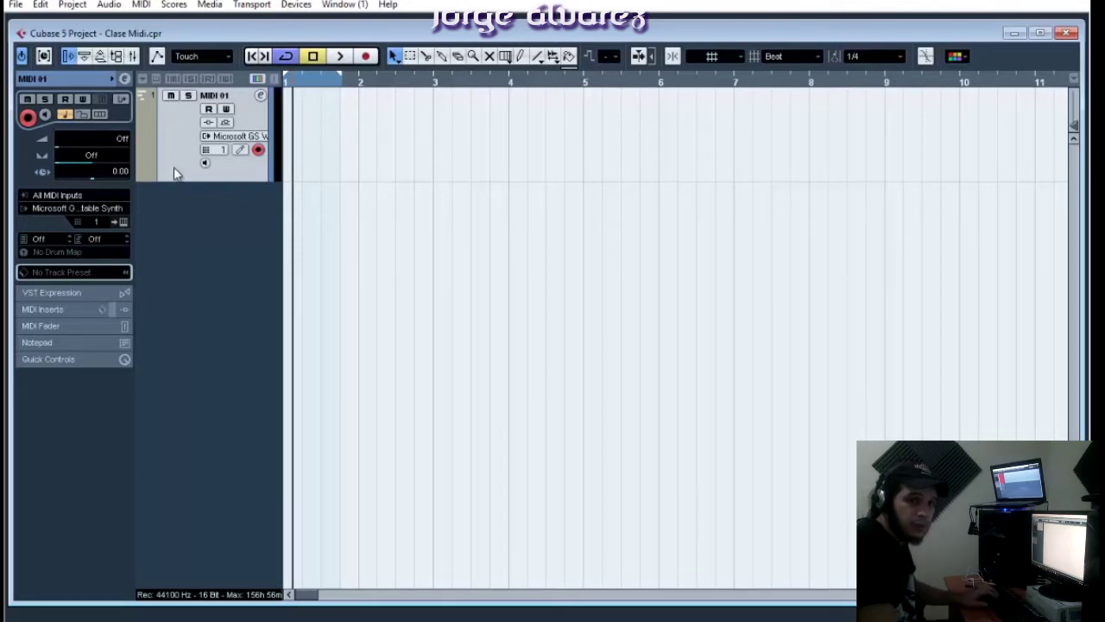
left_click(258, 151)
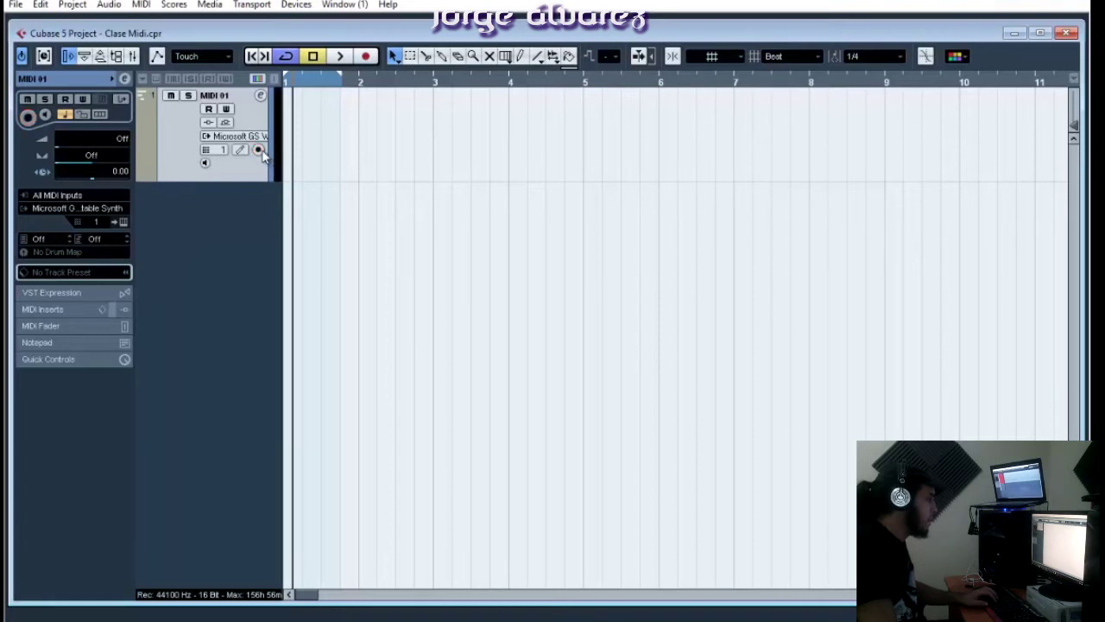
left_click(87, 210)
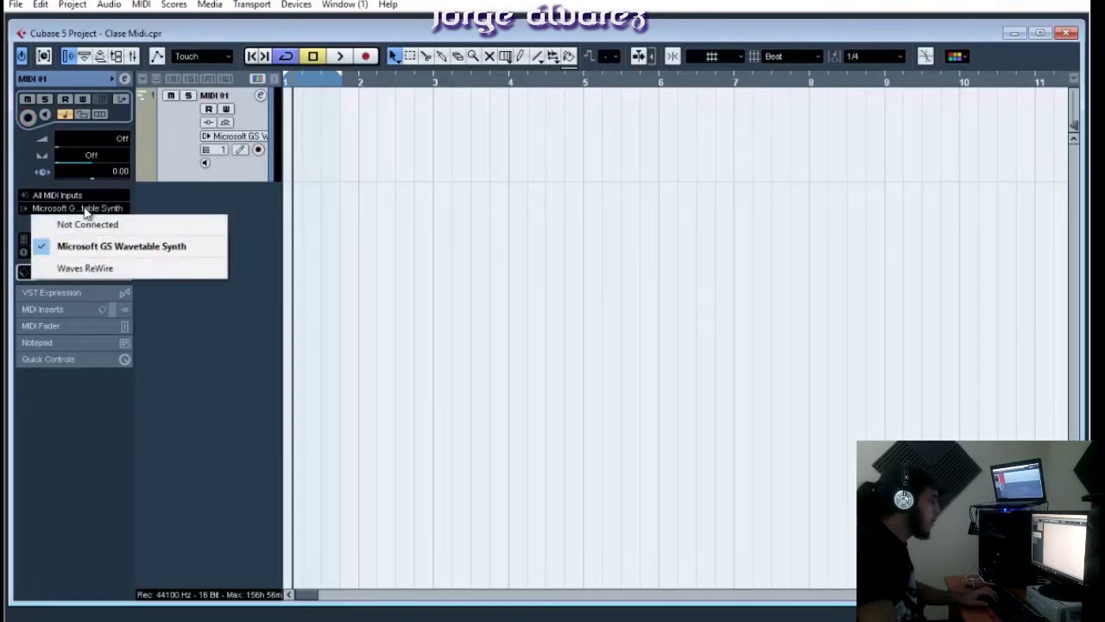
left_click(207, 204)
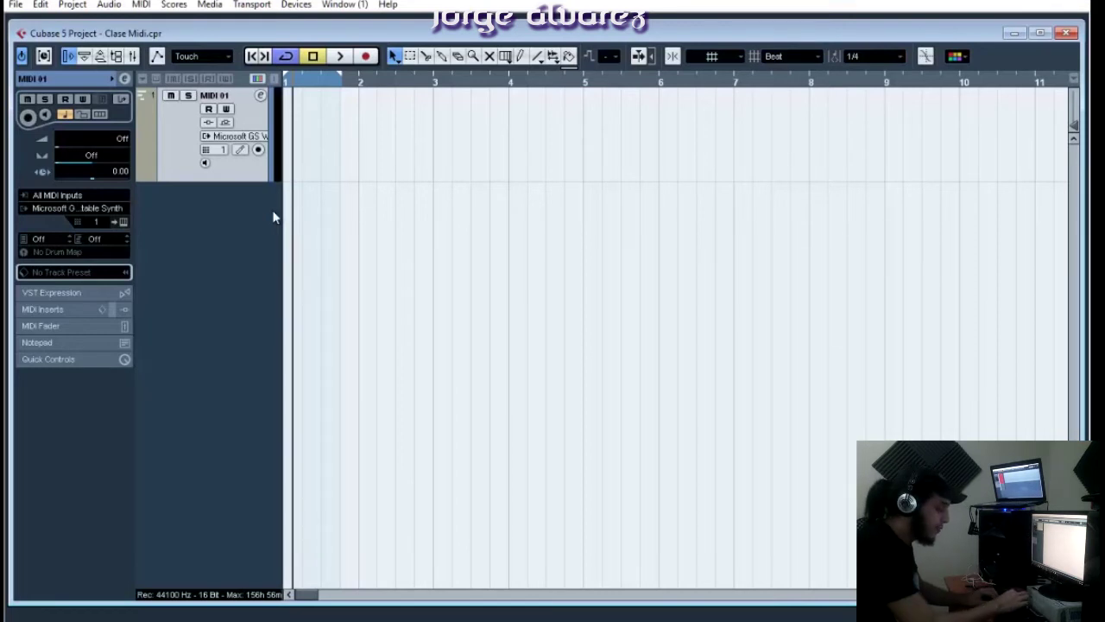
key("F11")
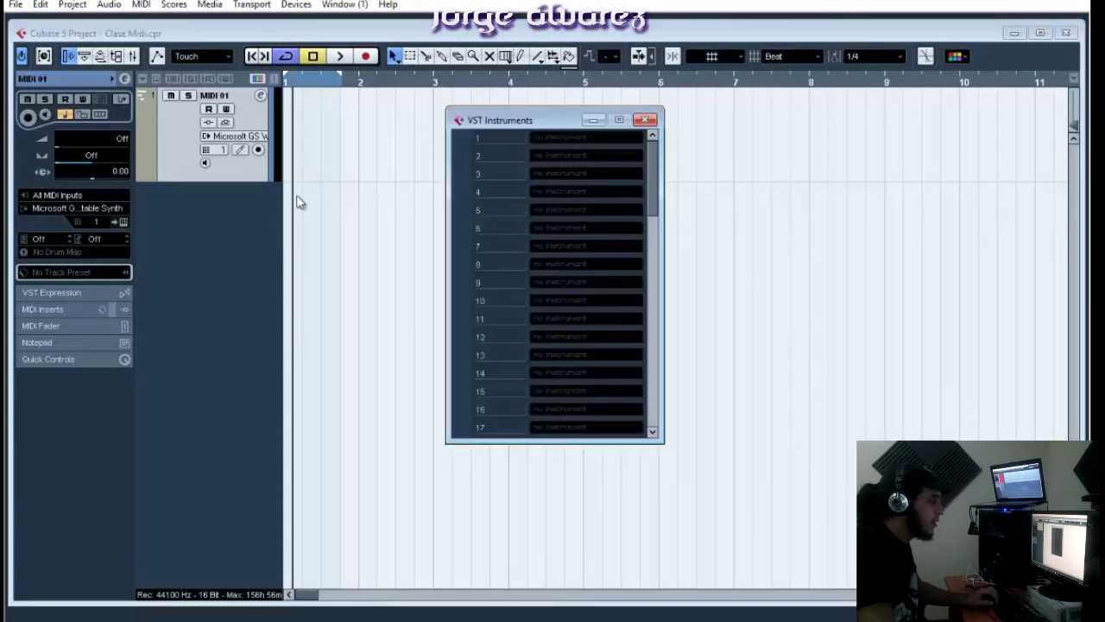
left_click_drag(489, 120, 491, 128)
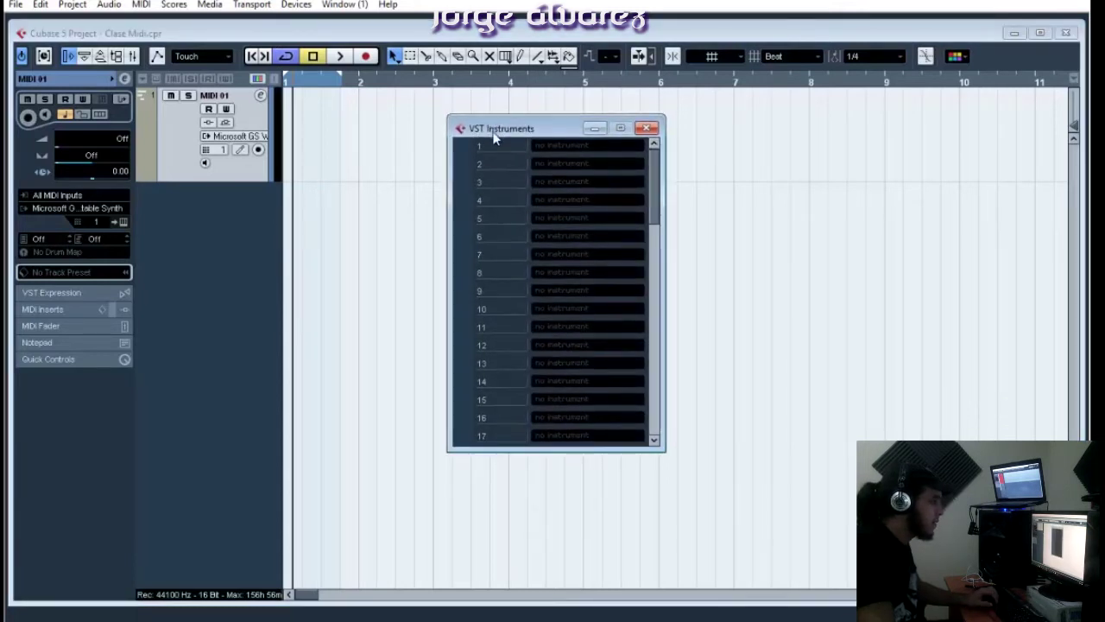
left_click(646, 128)
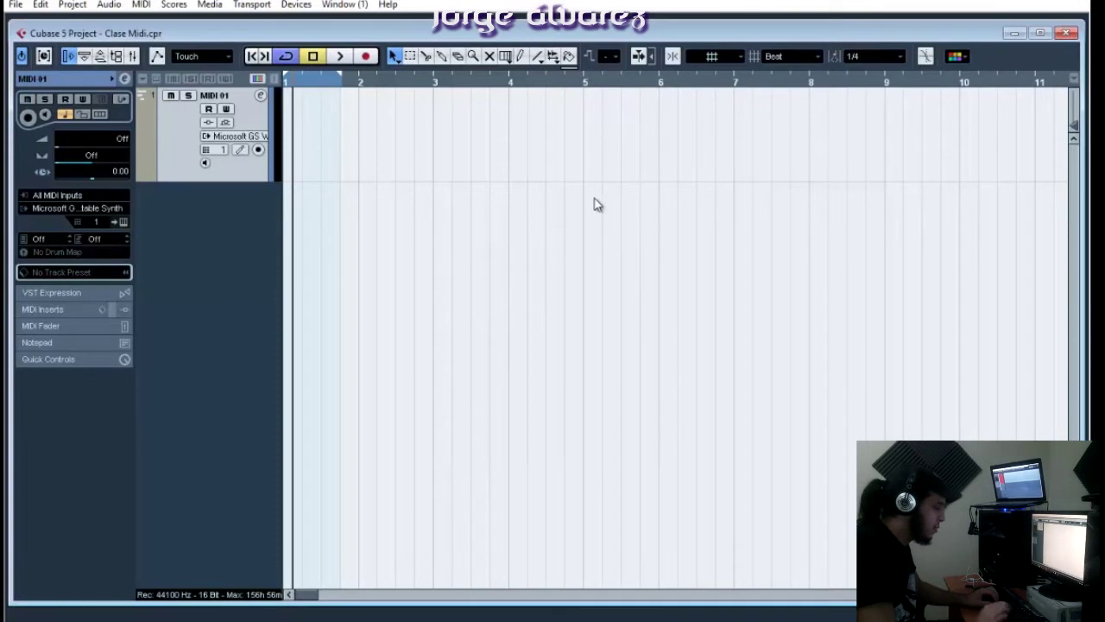
Load EZdrummer into the first VST Instruments slot and create a MIDI track assigned to it
key("F11")
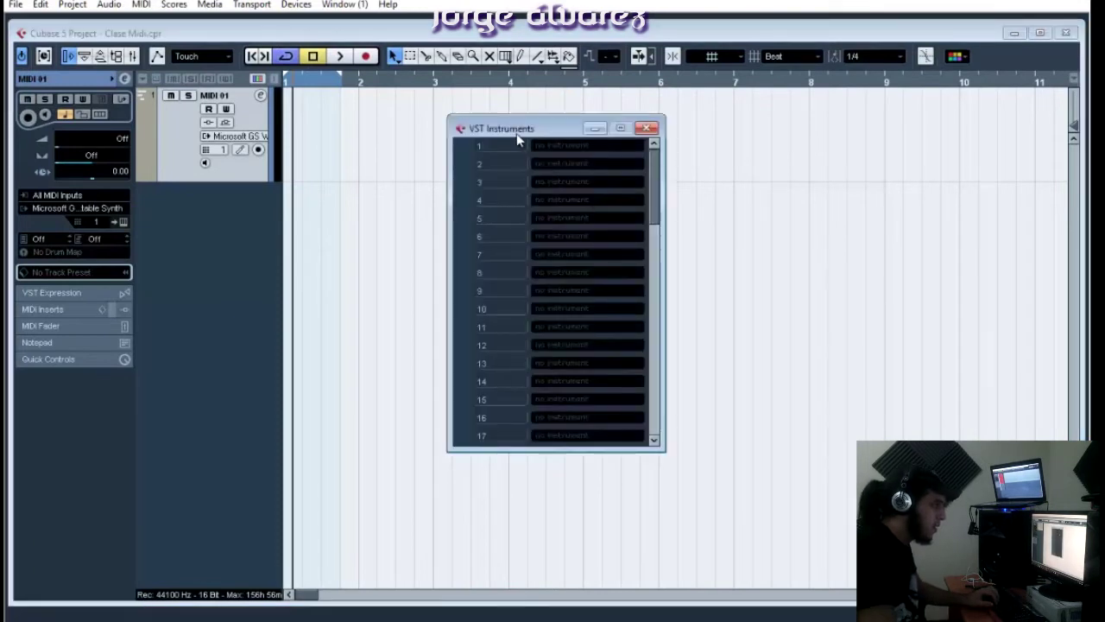
left_click_drag(516, 131, 522, 129)
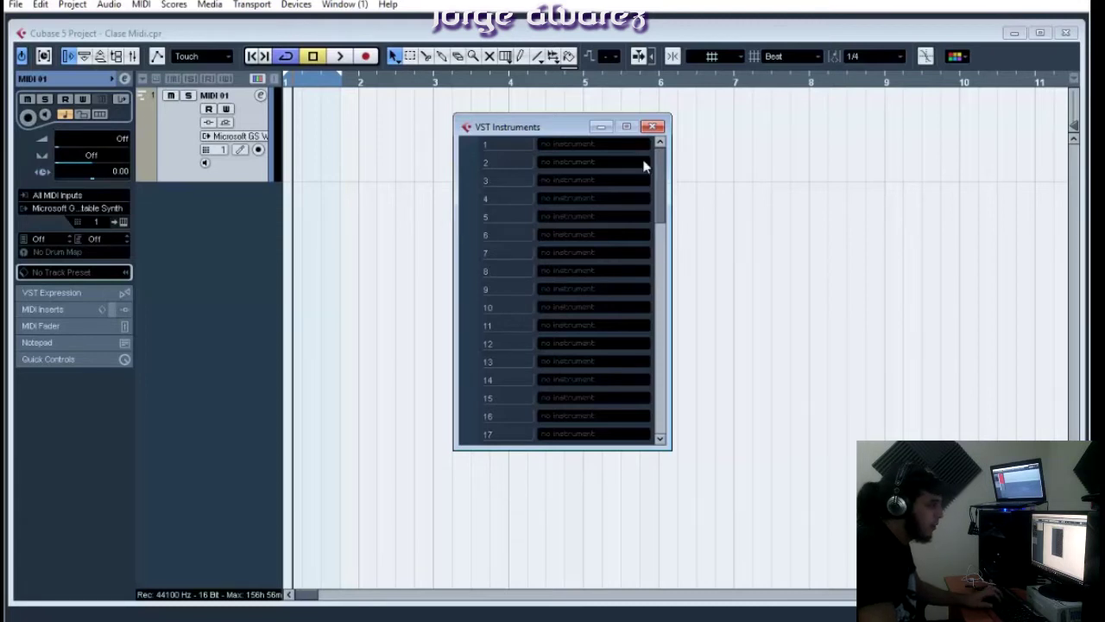
left_click_drag(565, 131, 565, 133)
left_click(566, 149)
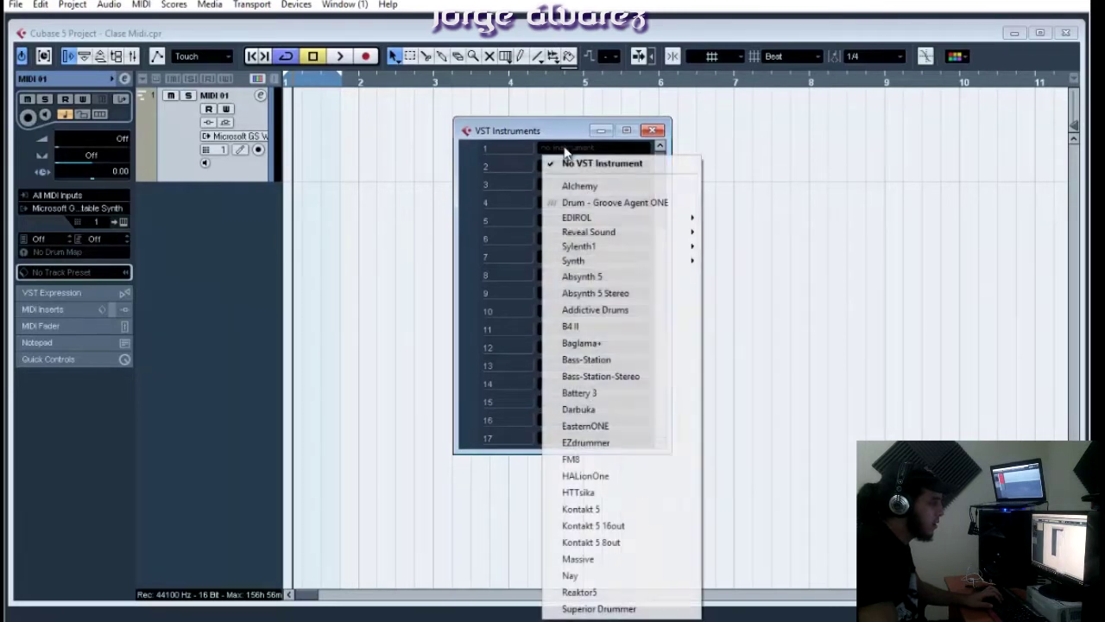
mouse_move(624, 250)
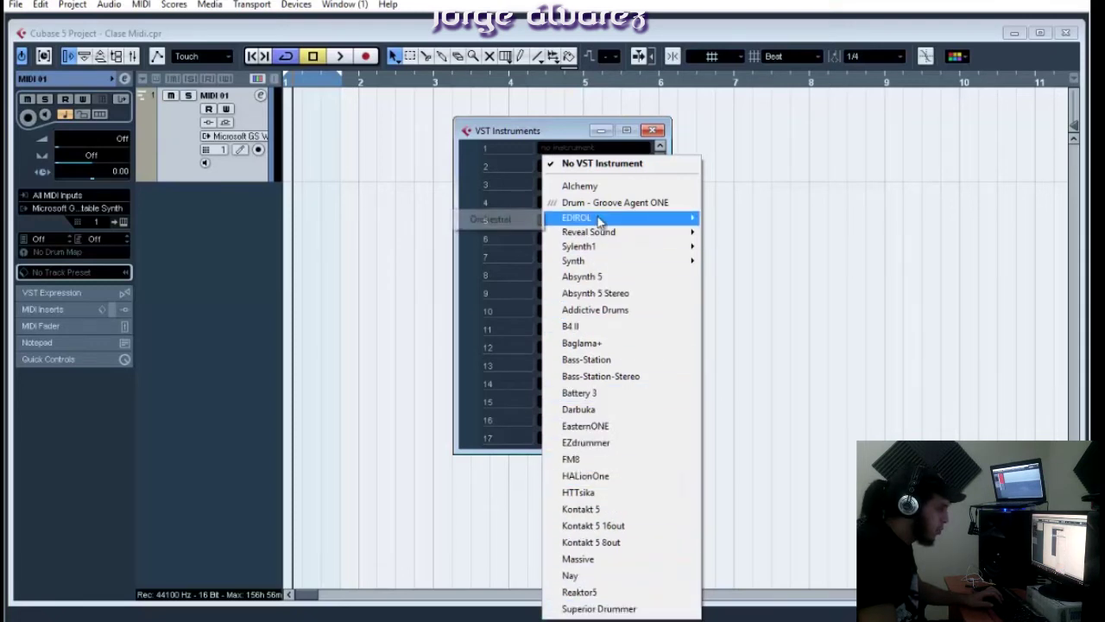
left_click(593, 447)
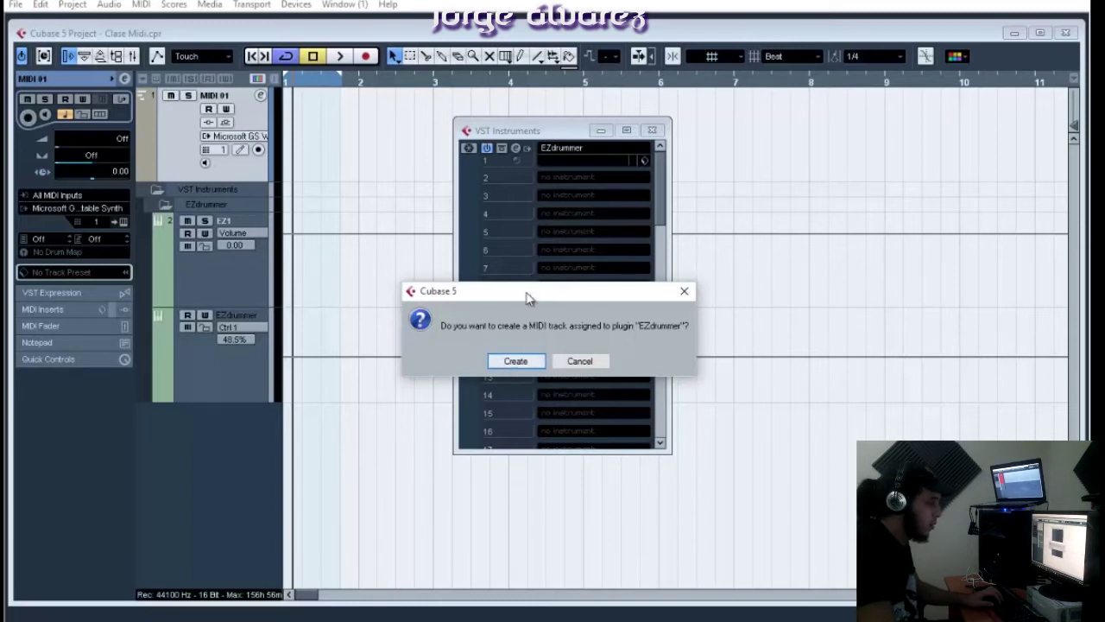
left_click(515, 361)
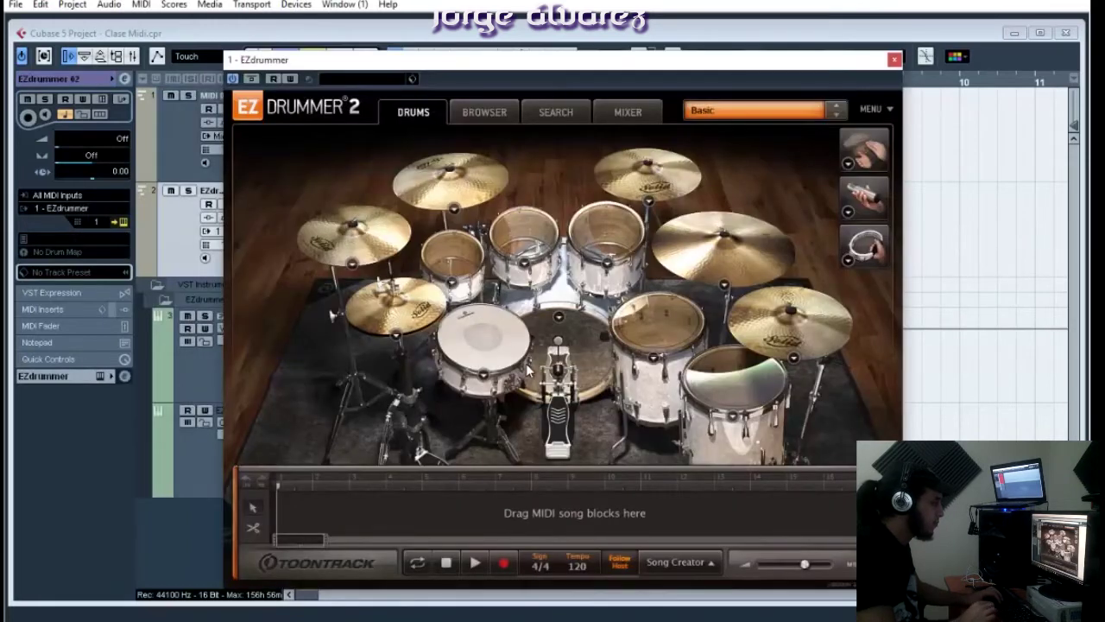
Close the EZdrummer plugin window and the VST Instruments rack
left_click_drag(509, 66, 525, 47)
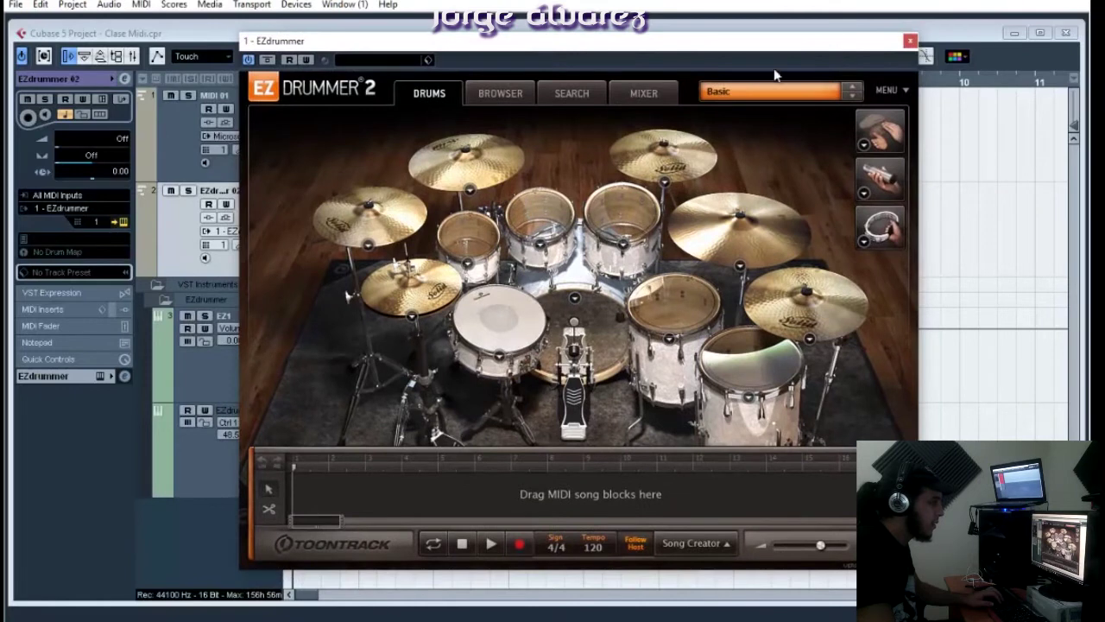
left_click(911, 41)
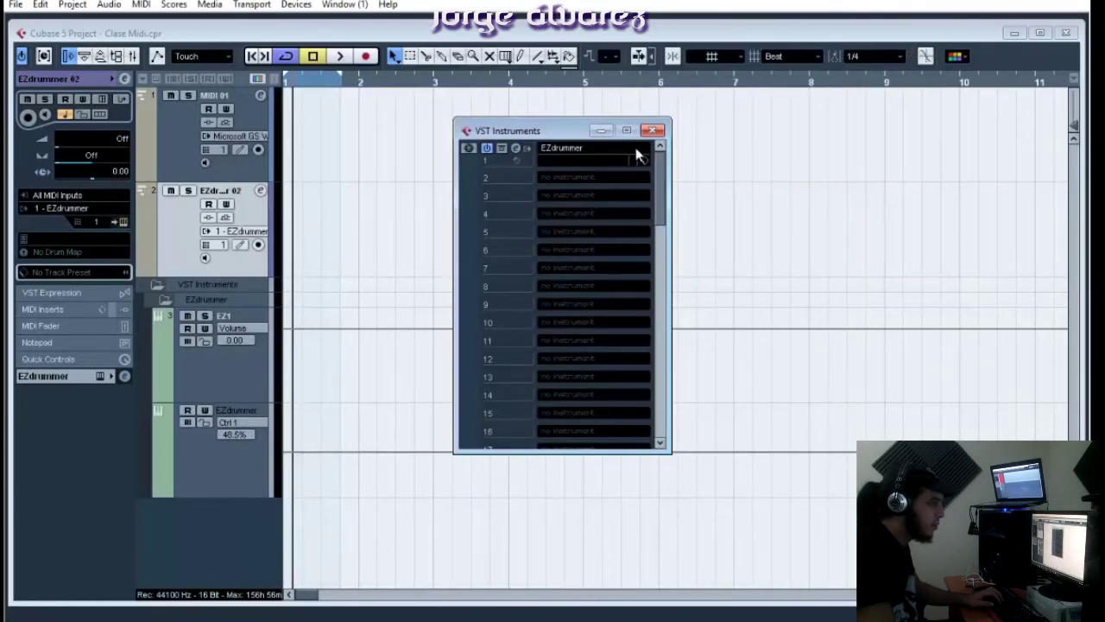
left_click_drag(531, 134, 645, 119)
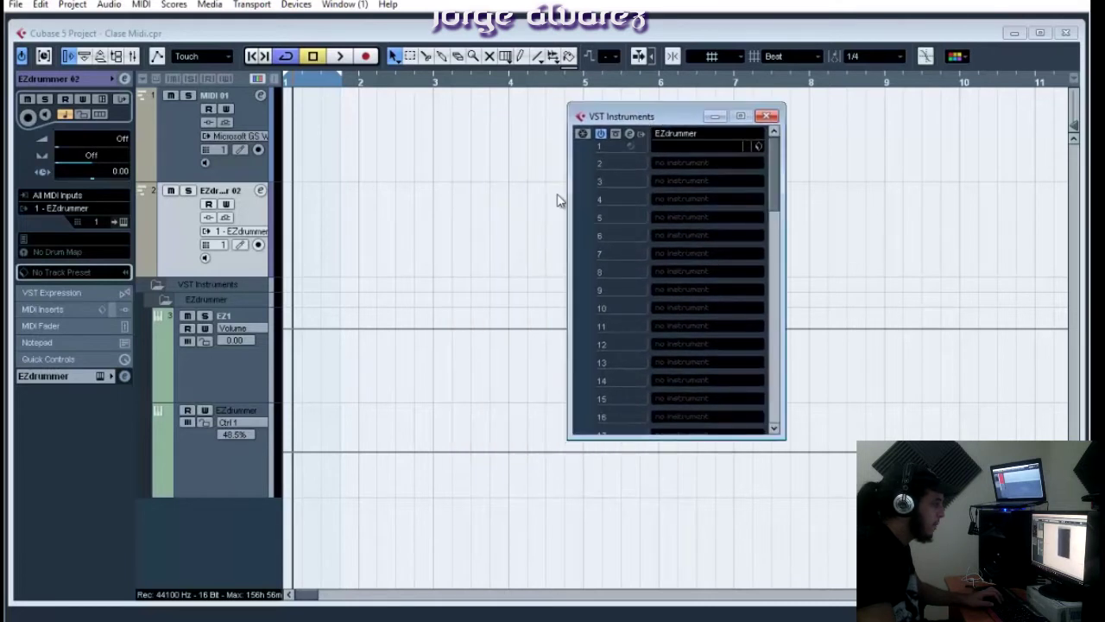
key("F11")
Inspect the new EZdrummer track's full name and its output routing choices
double_click(222, 193)
left_click(218, 195)
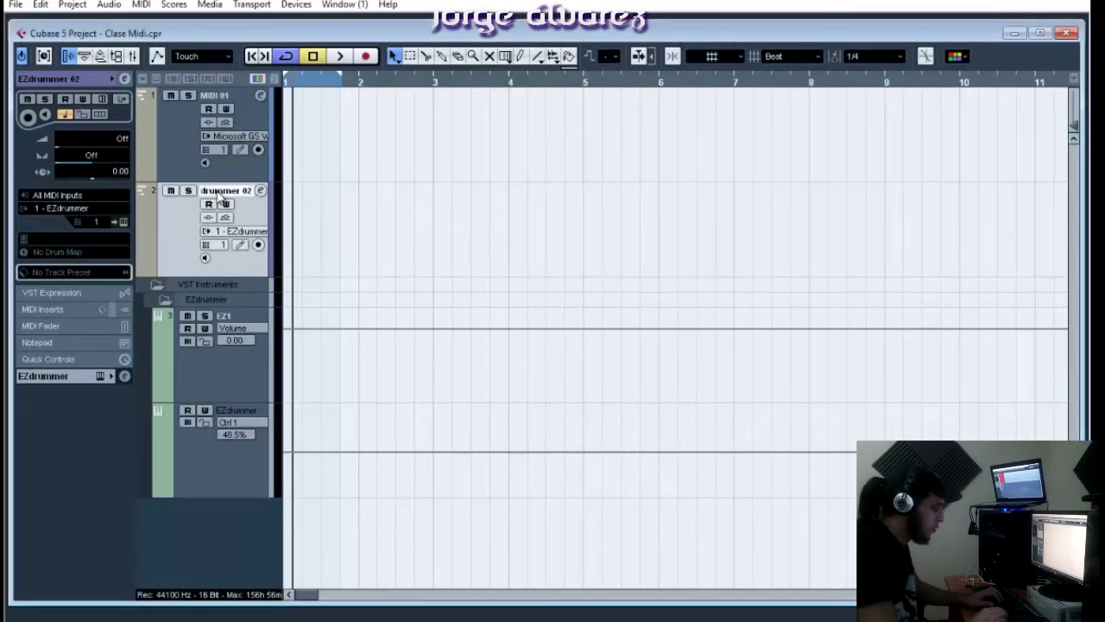
key("Home")
left_click(437, 236)
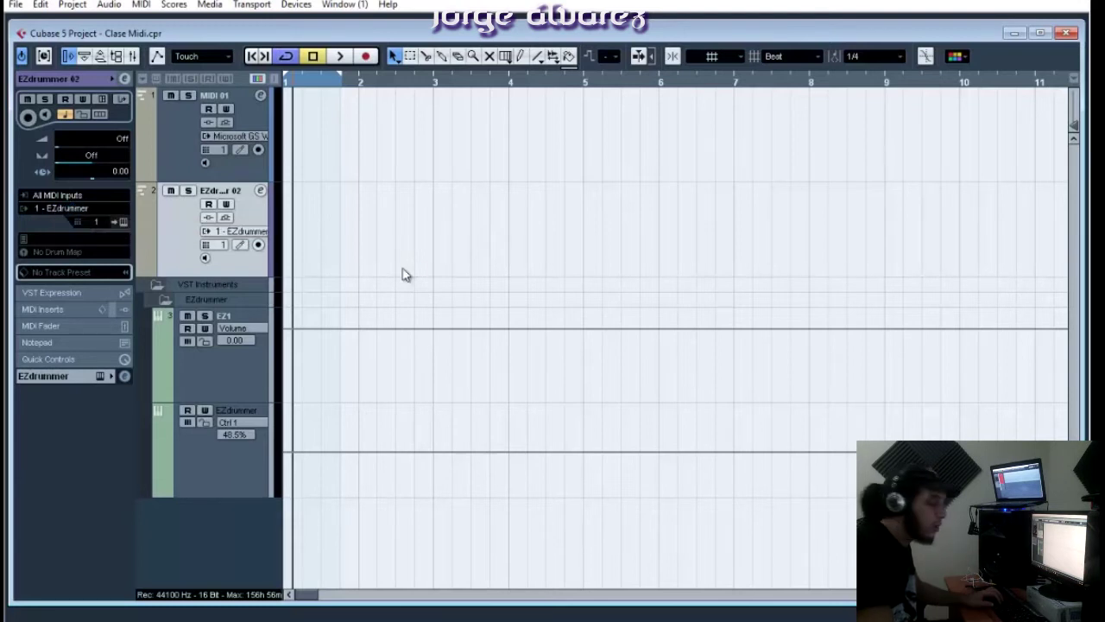
left_click(74, 222)
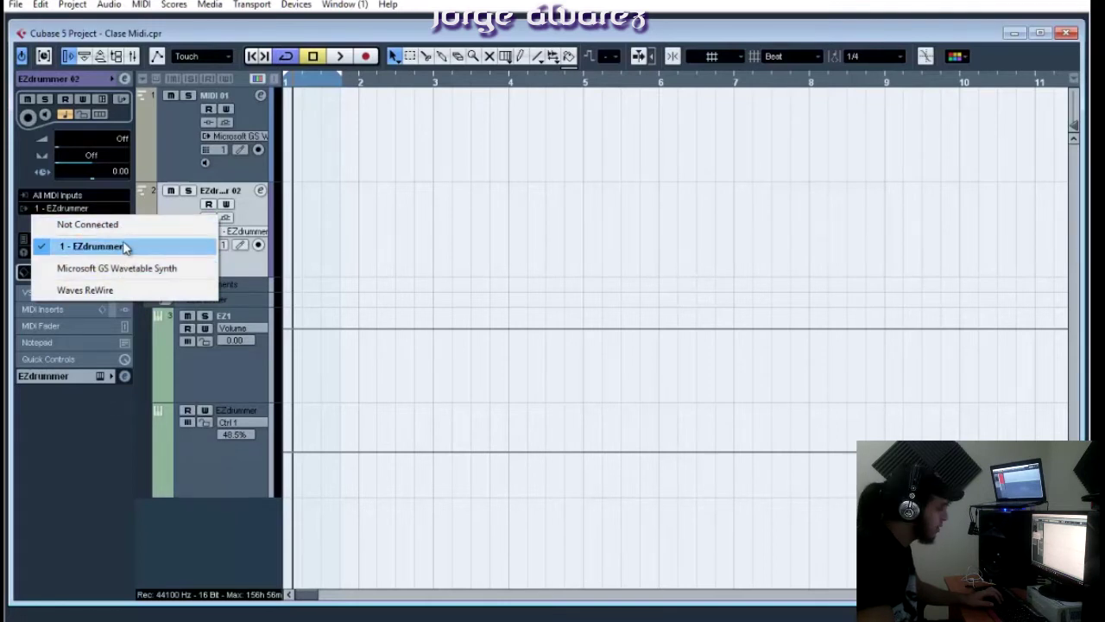
left_click(255, 179)
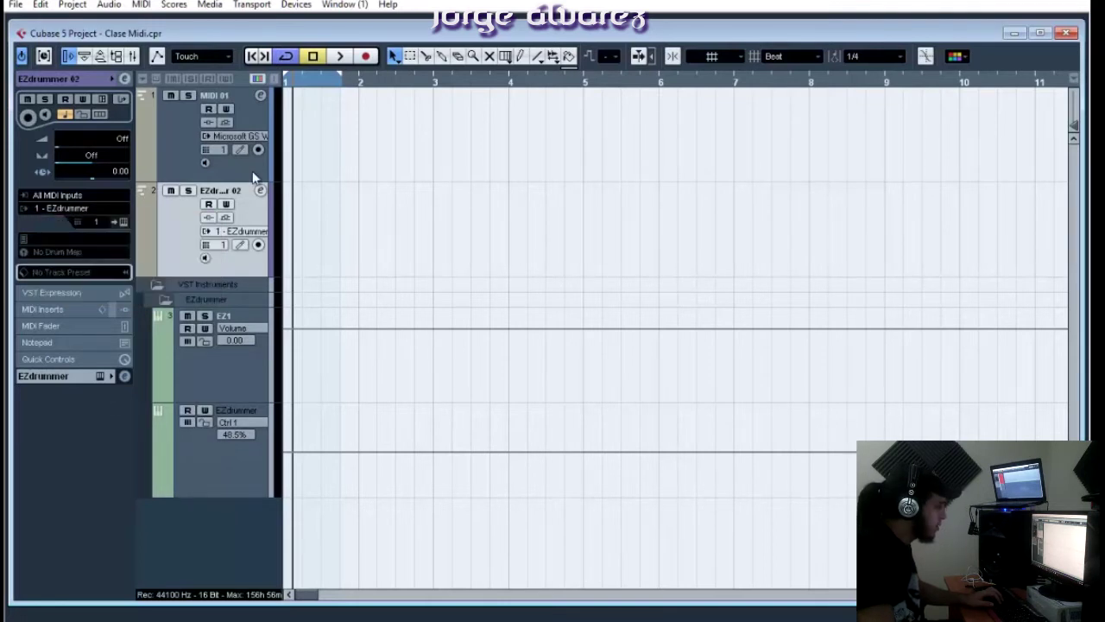
Select the MIDI 01 track and check which instruments its output routing offers
left_click(193, 145)
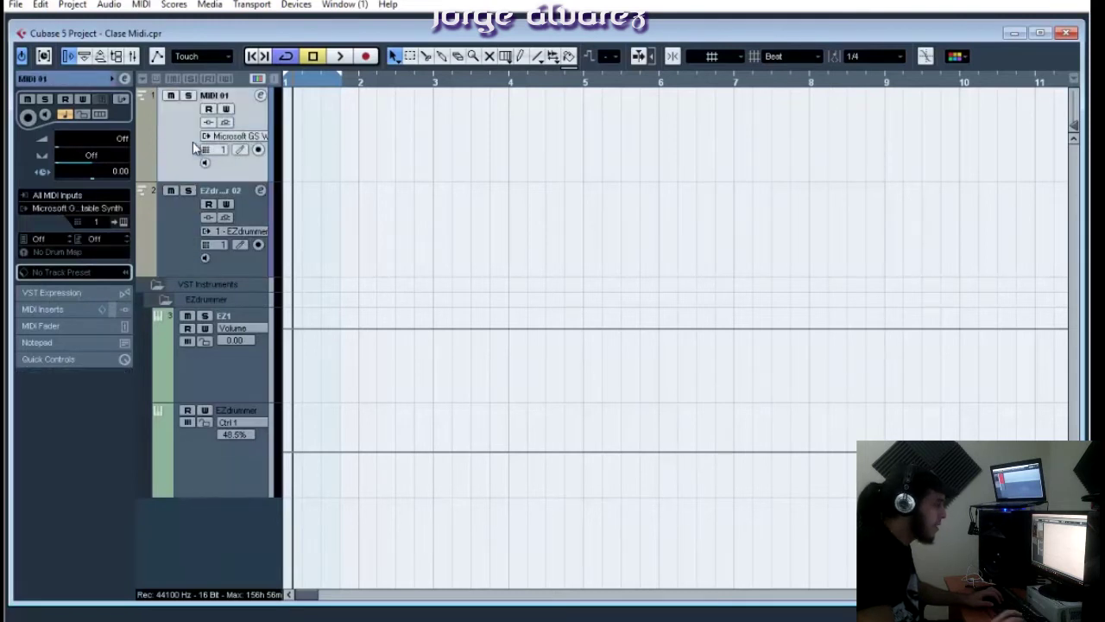
left_click(98, 211)
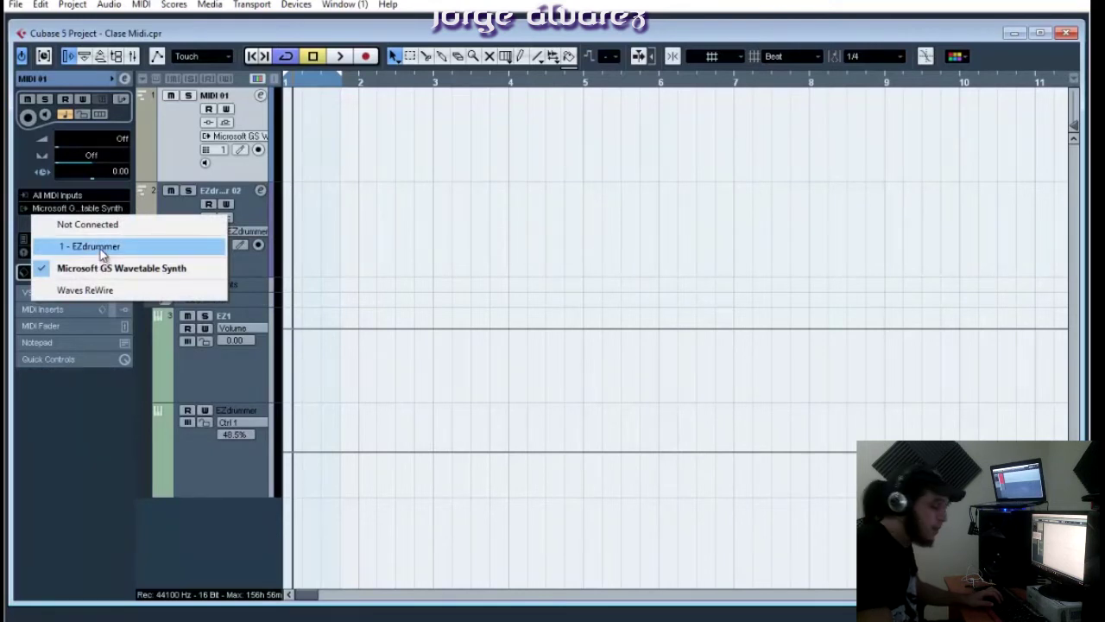
left_click(102, 248)
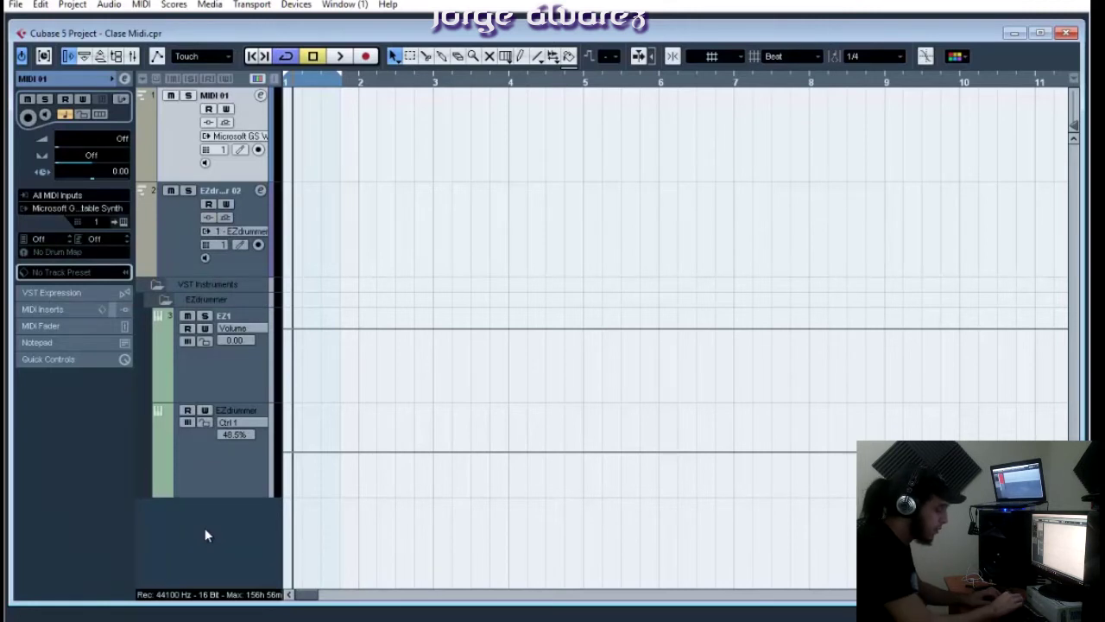
Load Sylenth1 into the second VST Instruments slot and decline creating a MIDI track assigned to it
key("F11")
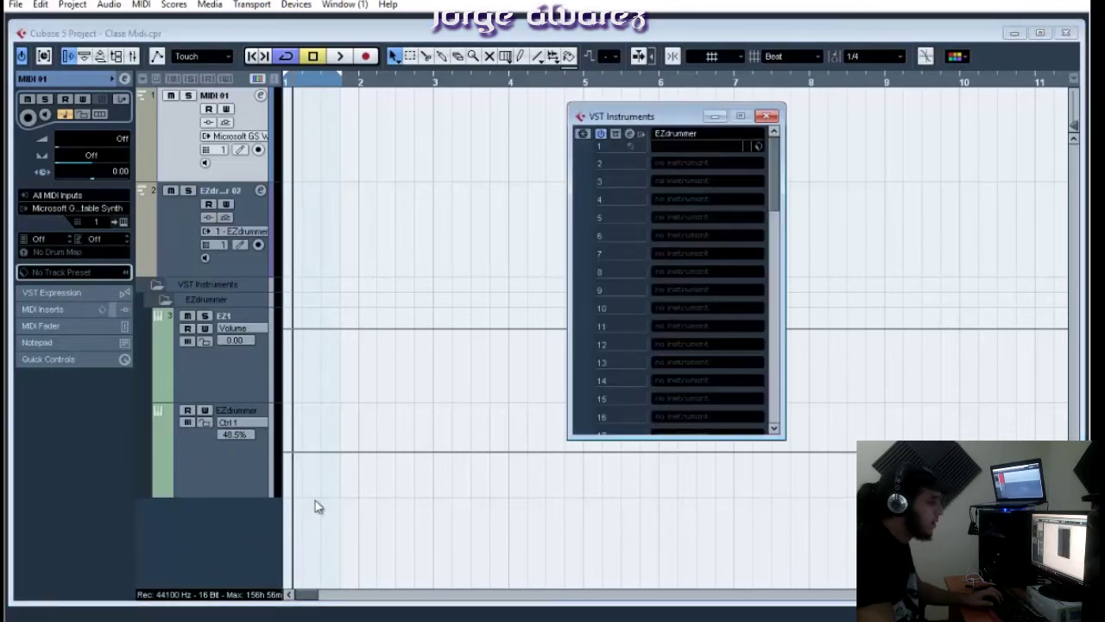
left_click(707, 164)
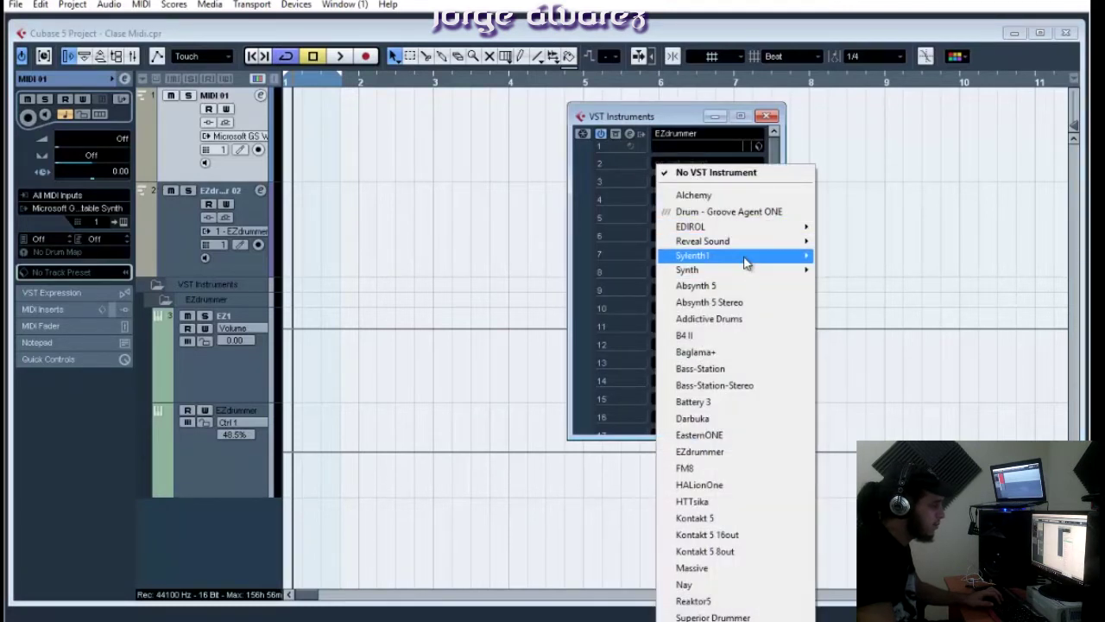
mouse_move(696, 257)
left_click(609, 273)
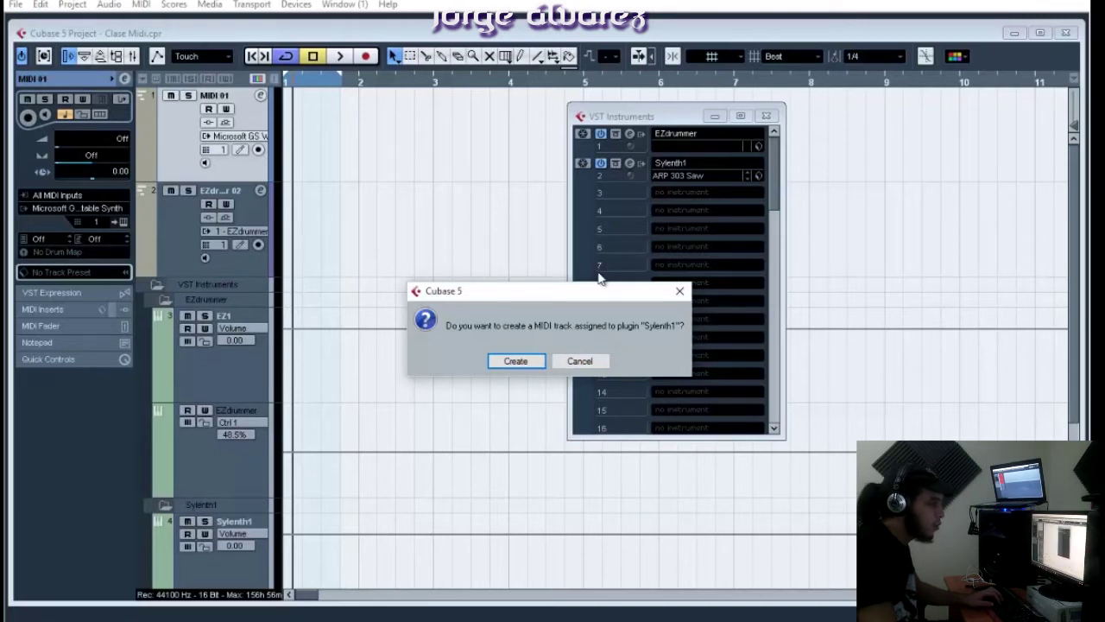
left_click(580, 361)
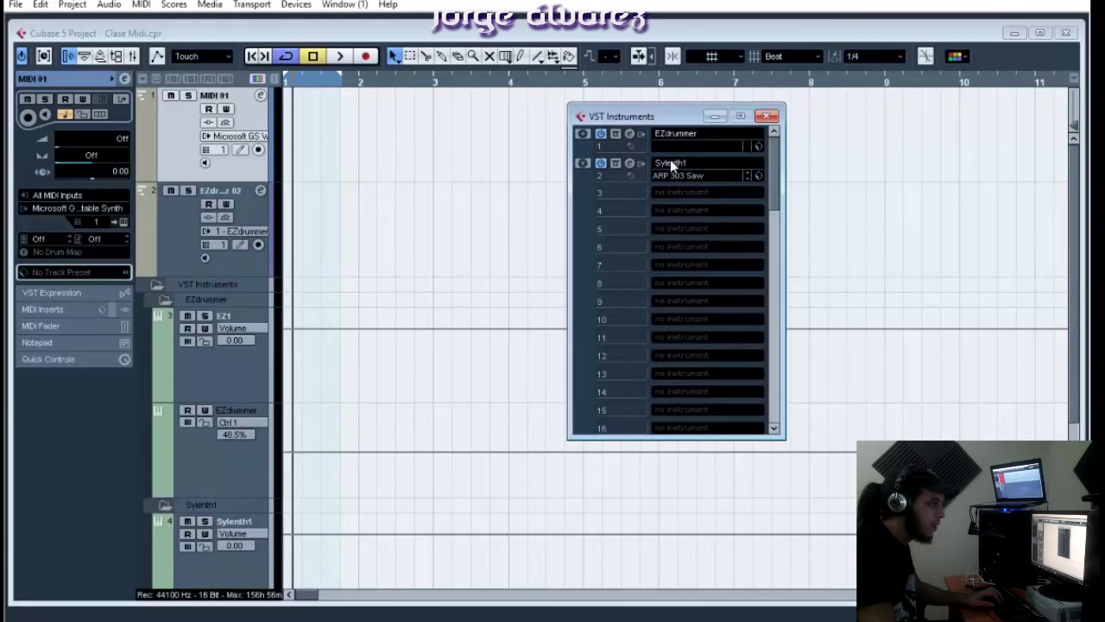
left_click_drag(665, 123, 698, 123)
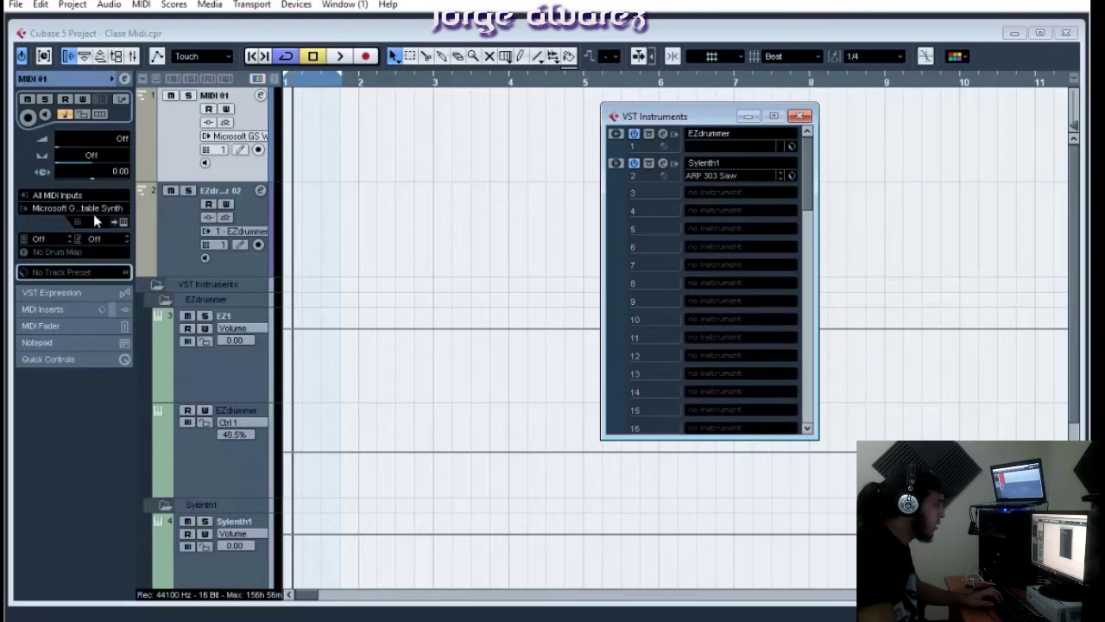
Close the VST Instruments rack and route the MIDI 01 track's output to 2 - Sylenth1
key("F11")
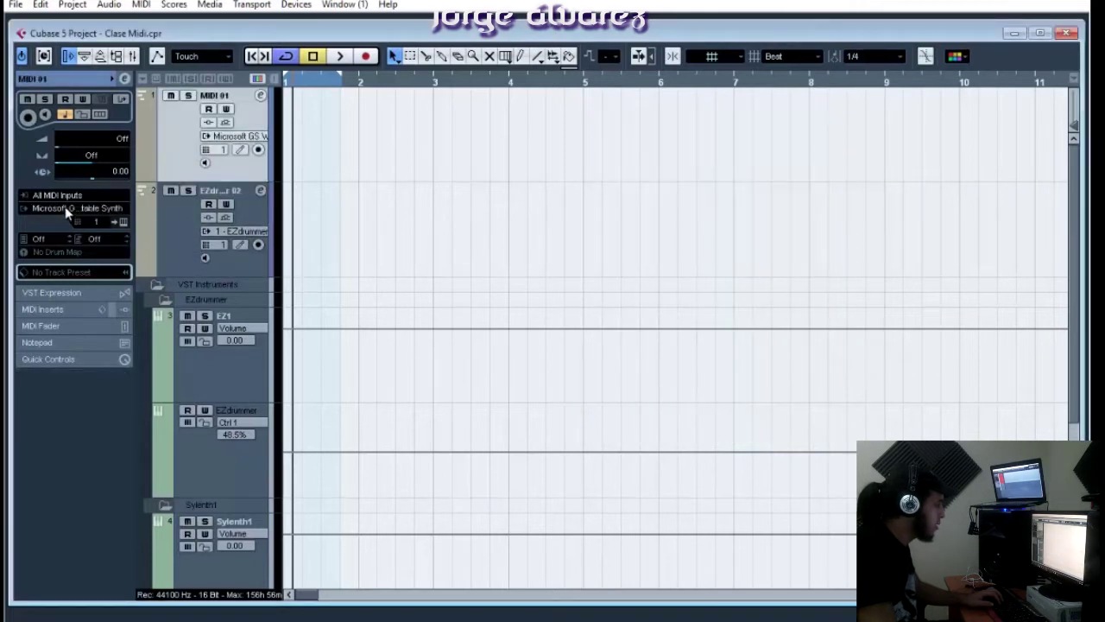
left_click(66, 208)
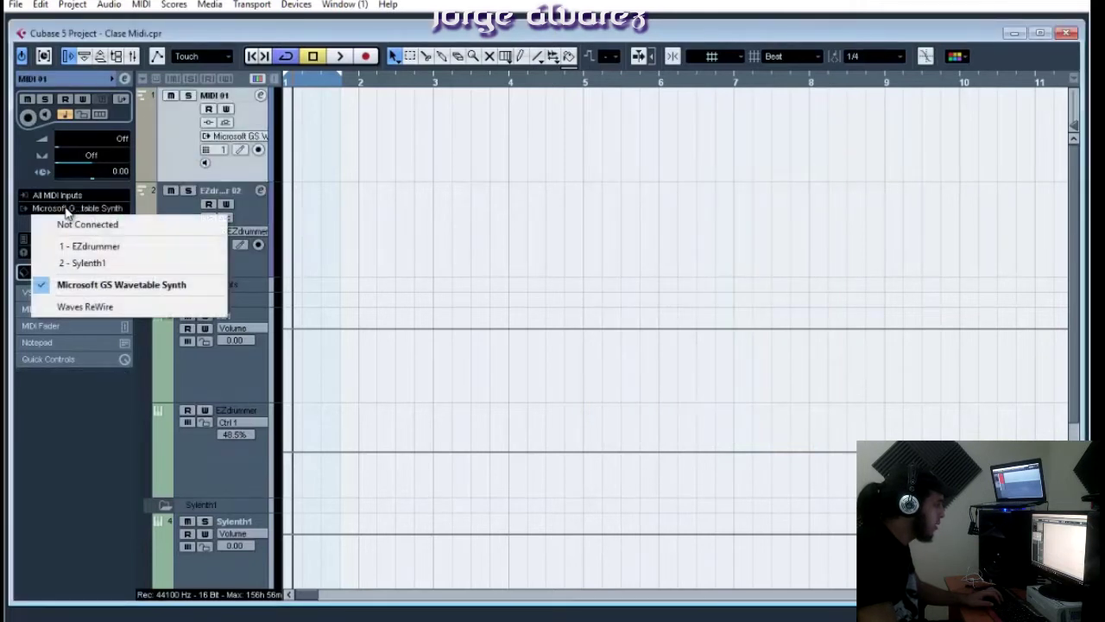
left_click(121, 263)
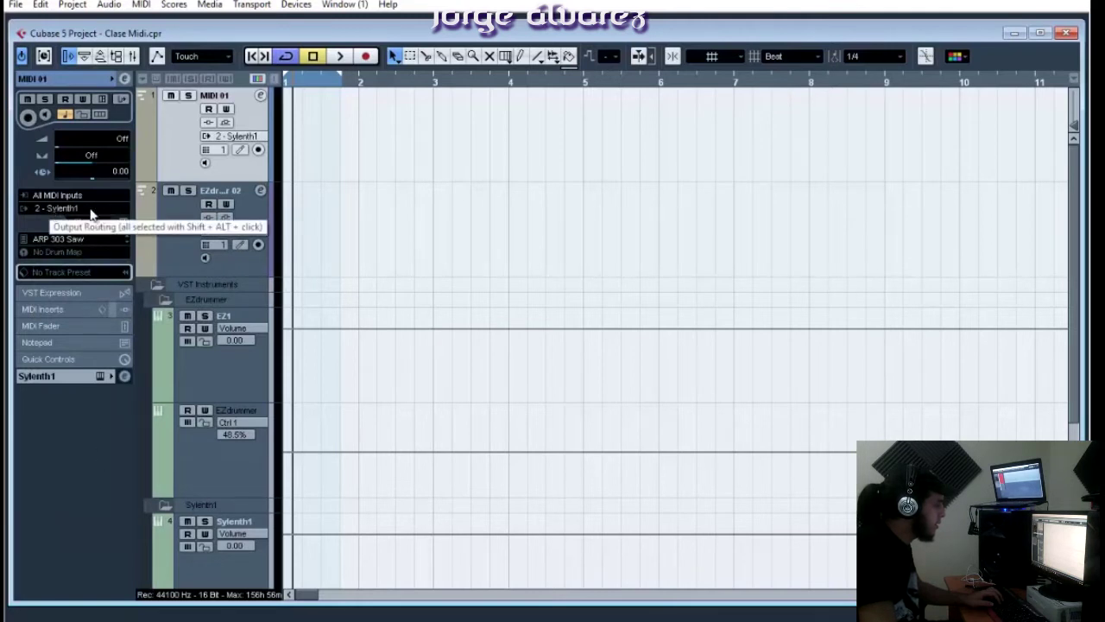
Alternate between the MIDI 01 and EZdrummer 02 tracks to compare their output routing
left_click(167, 220)
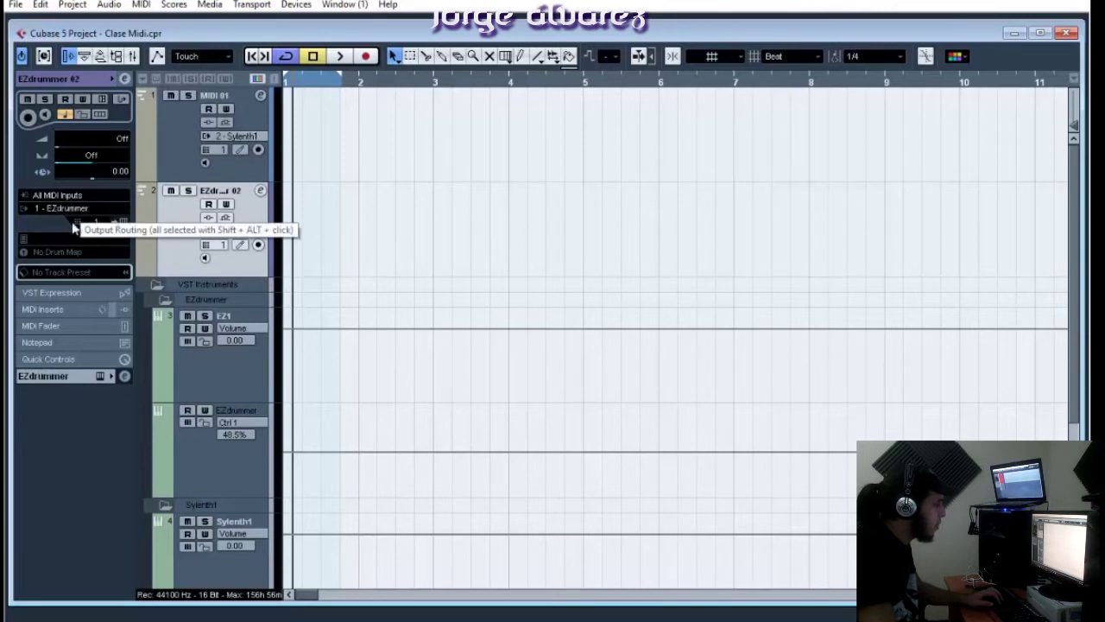
left_click(173, 154)
left_click(163, 237)
left_click(167, 159)
left_click(173, 226)
left_click(162, 154)
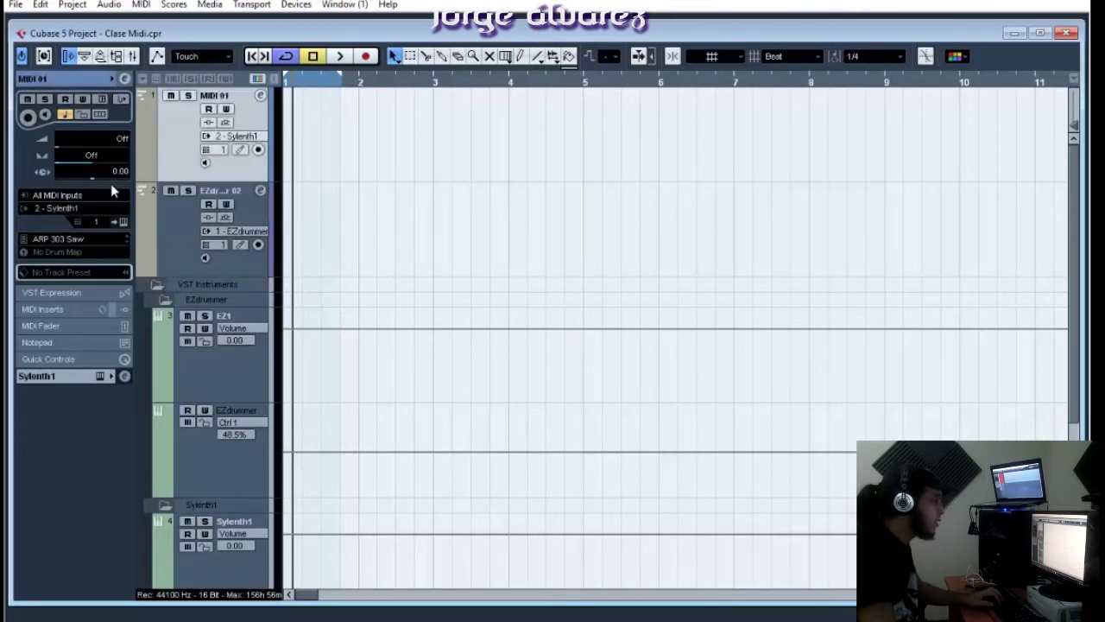
left_click(186, 223)
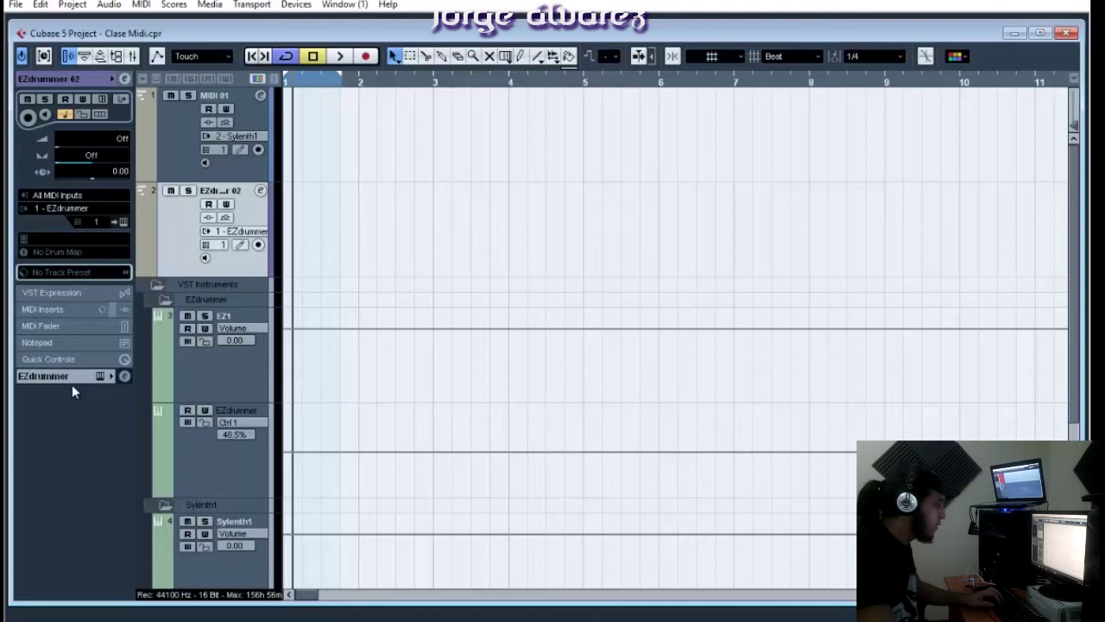
Collapse the VST Instruments folder and view the settings of the two MIDI tracks above it
left_click(156, 286)
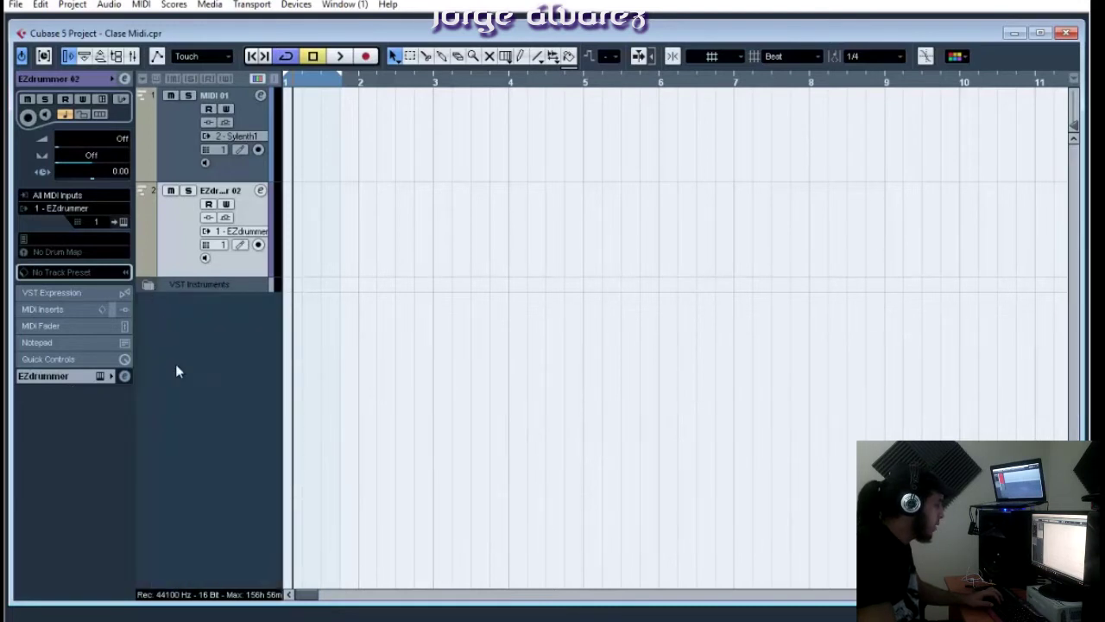
left_click(174, 140)
left_click(188, 232)
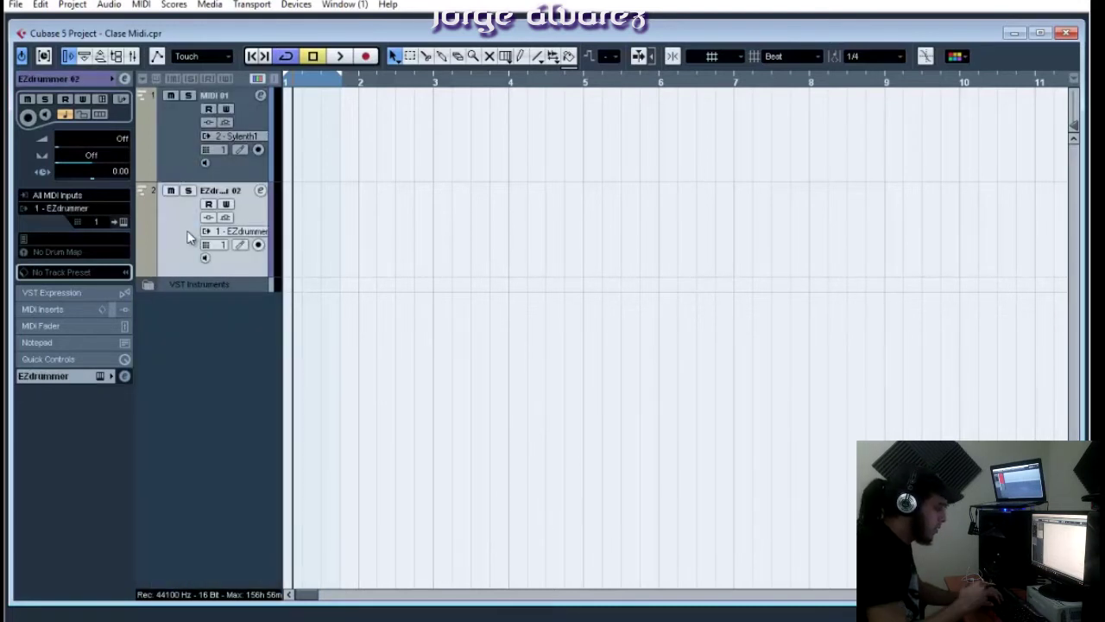
Open the VST Instruments rack, review the loaded instruments, and close it again
key("F11")
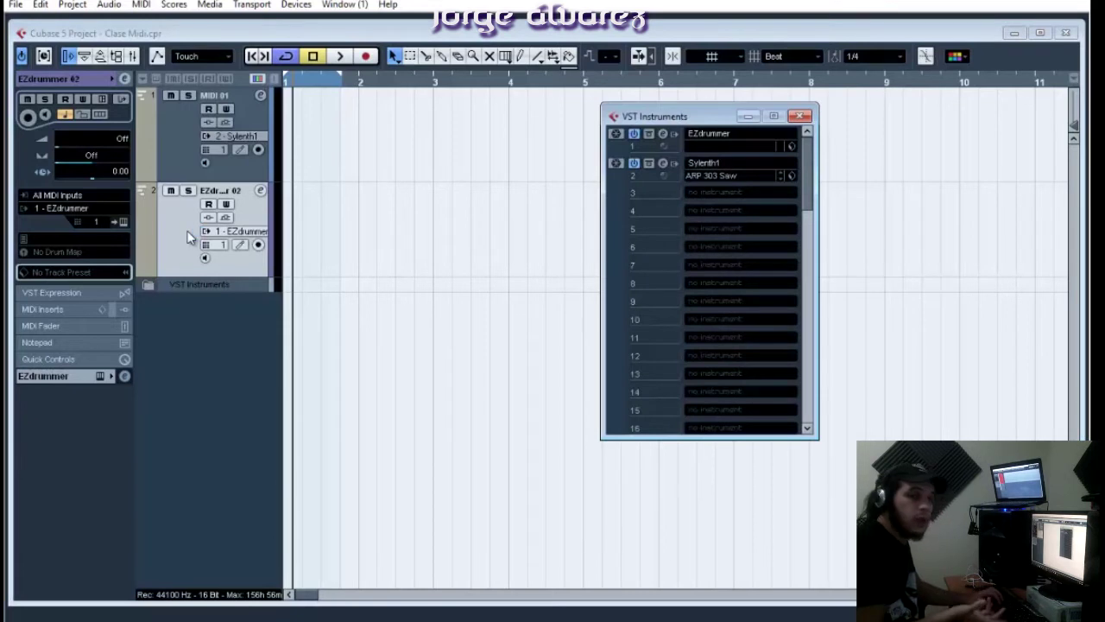
left_click_drag(710, 115, 691, 131)
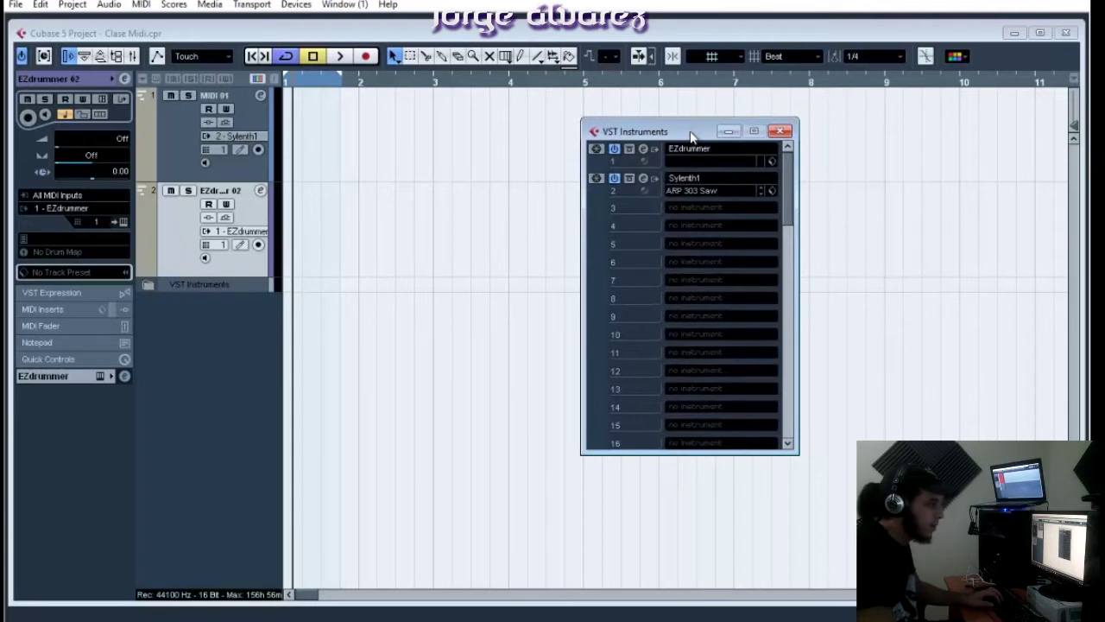
left_click_drag(691, 134, 691, 141)
left_click(656, 184)
left_click(682, 138)
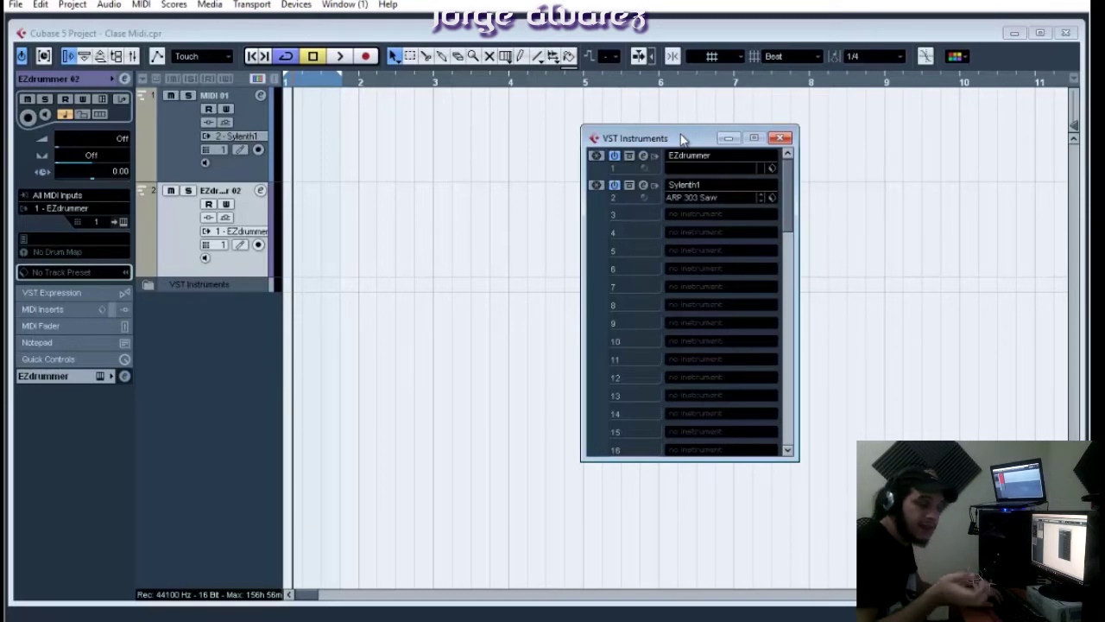
key("F11")
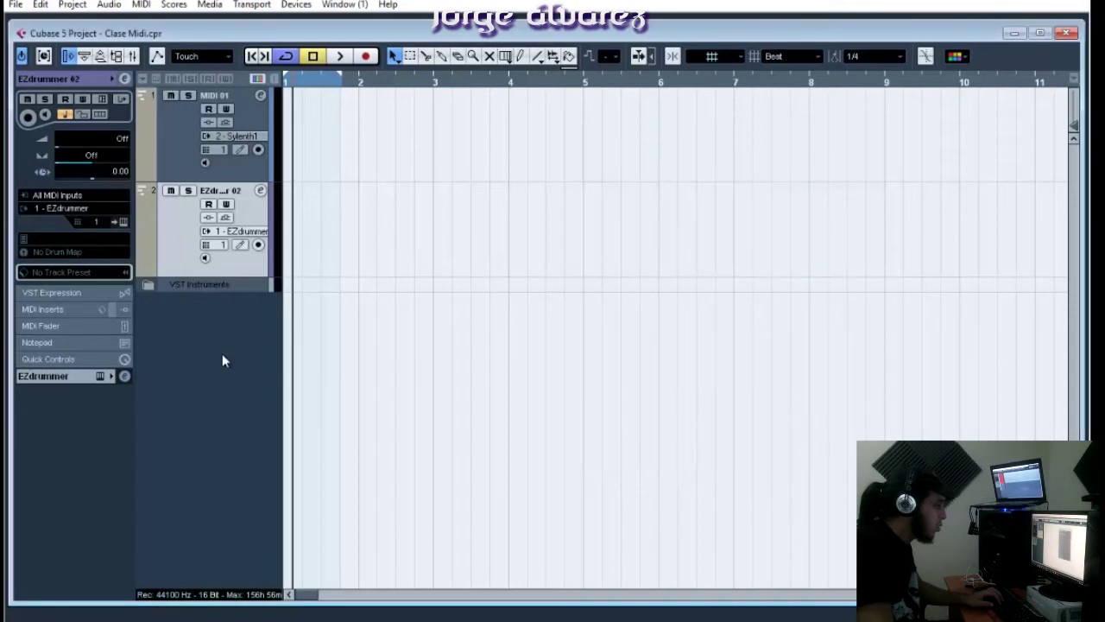
Expand the VST Instruments folder and select the EZ1 output channel inside it
left_click(207, 289)
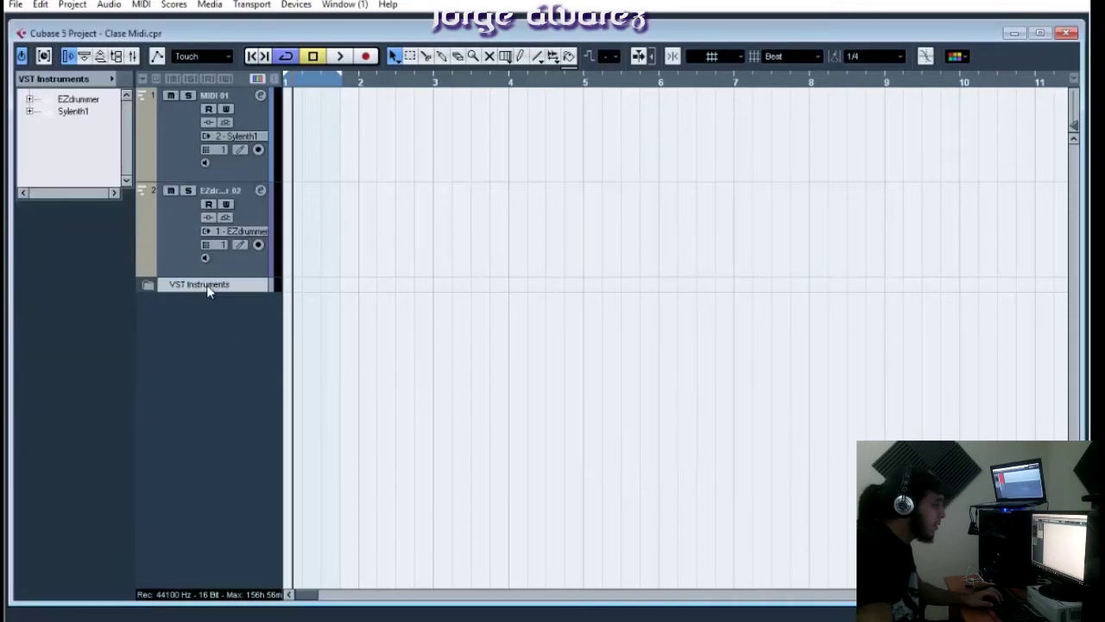
left_click(147, 284)
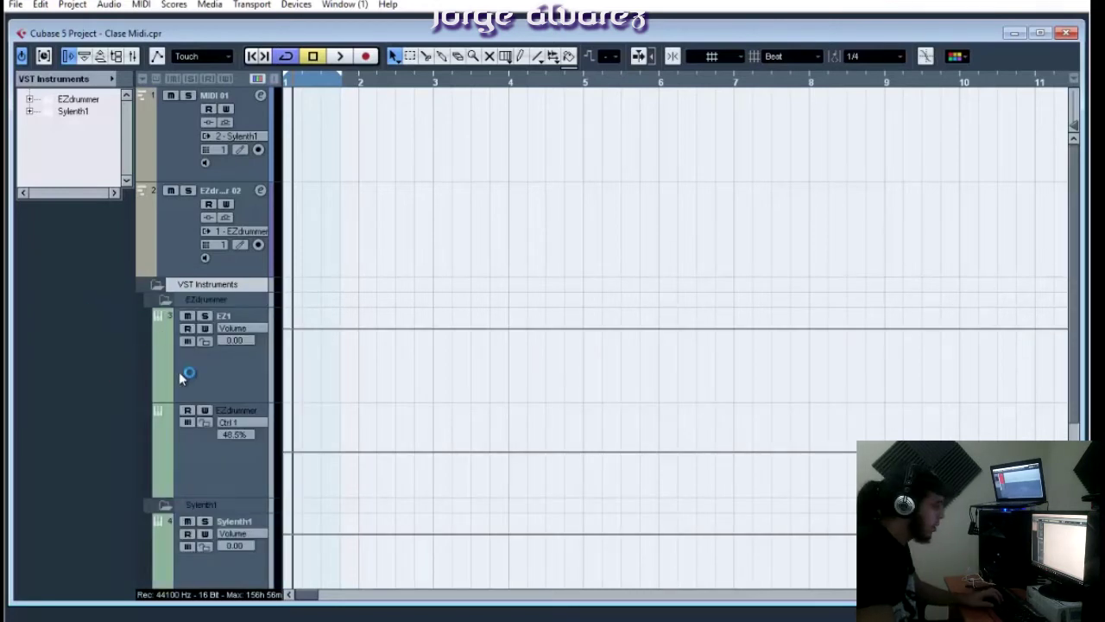
left_click(203, 367)
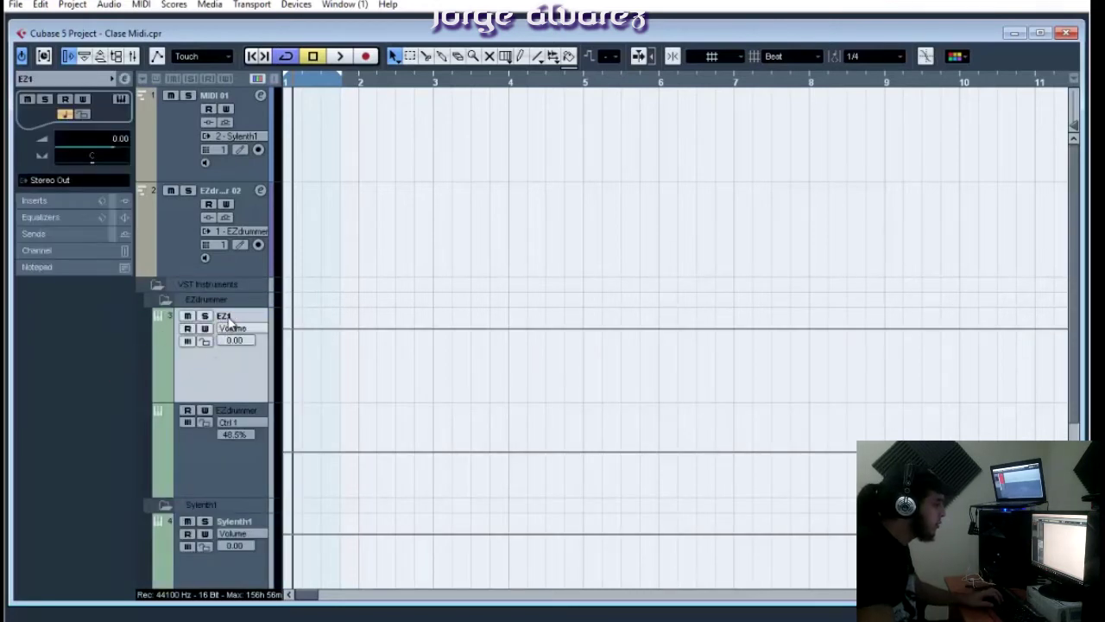
Compare EZdrummer's slot in the VST Instruments rack with its MIDI track and its EZ1 channel
key("F11")
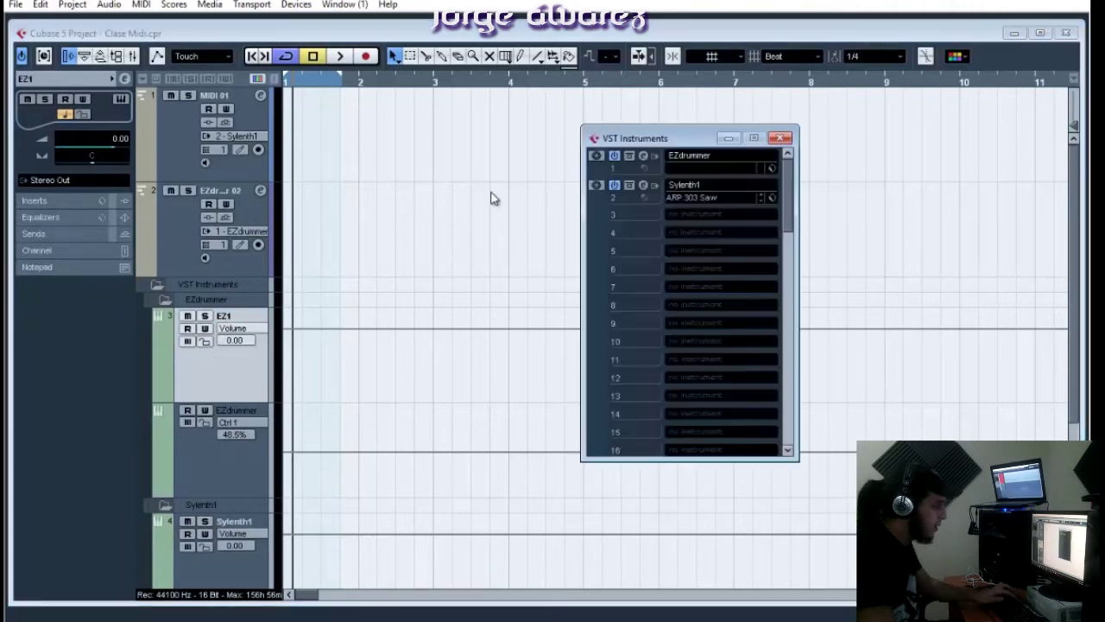
left_click(681, 152)
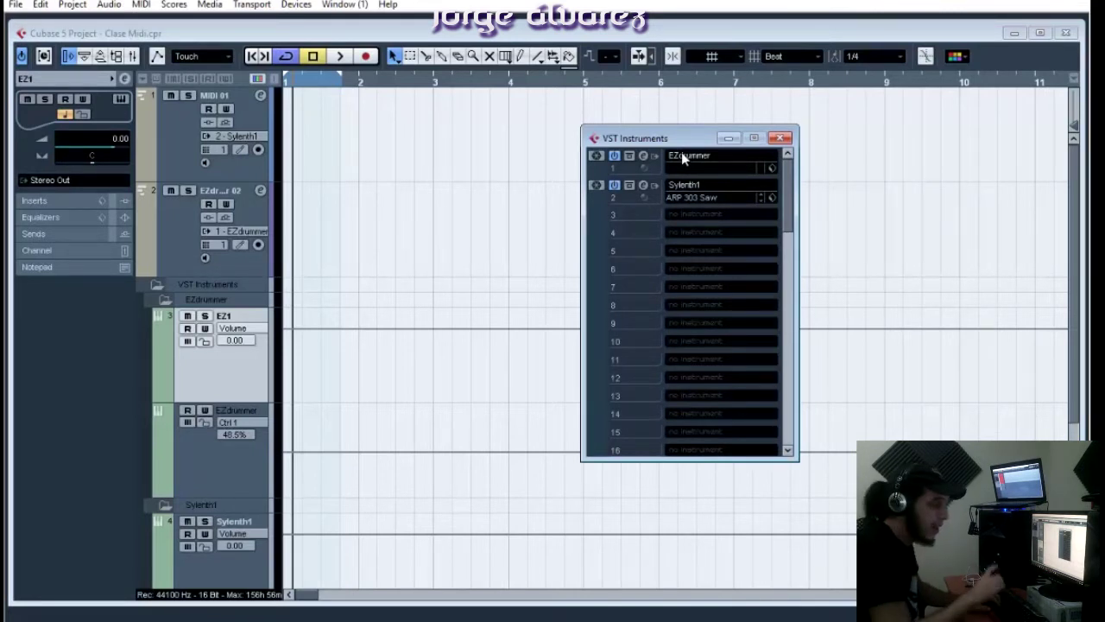
left_click(175, 230)
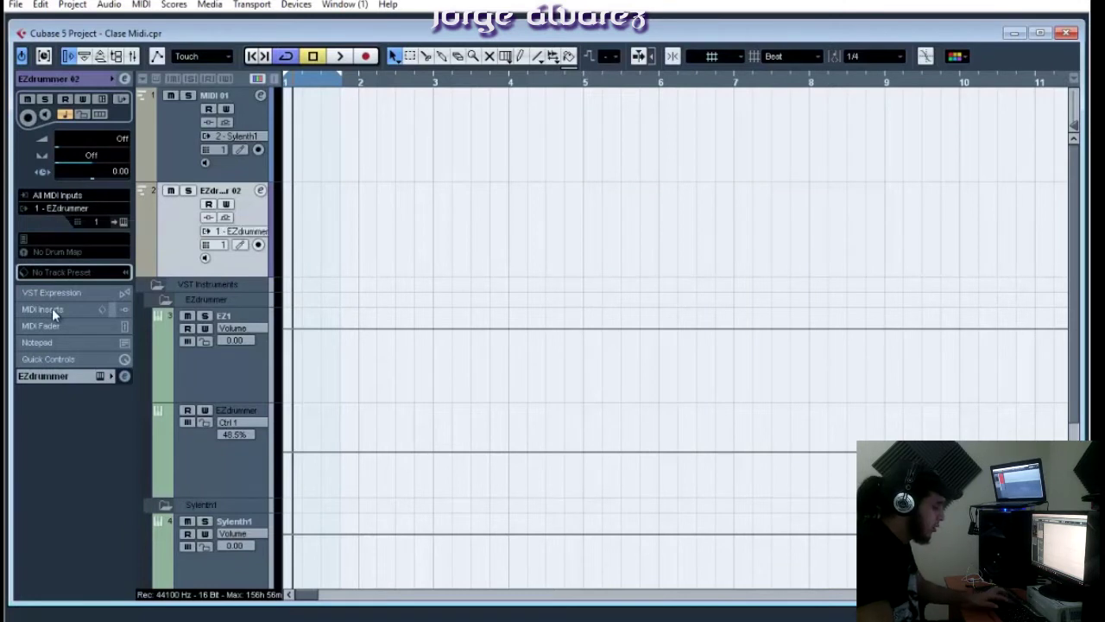
key("F11")
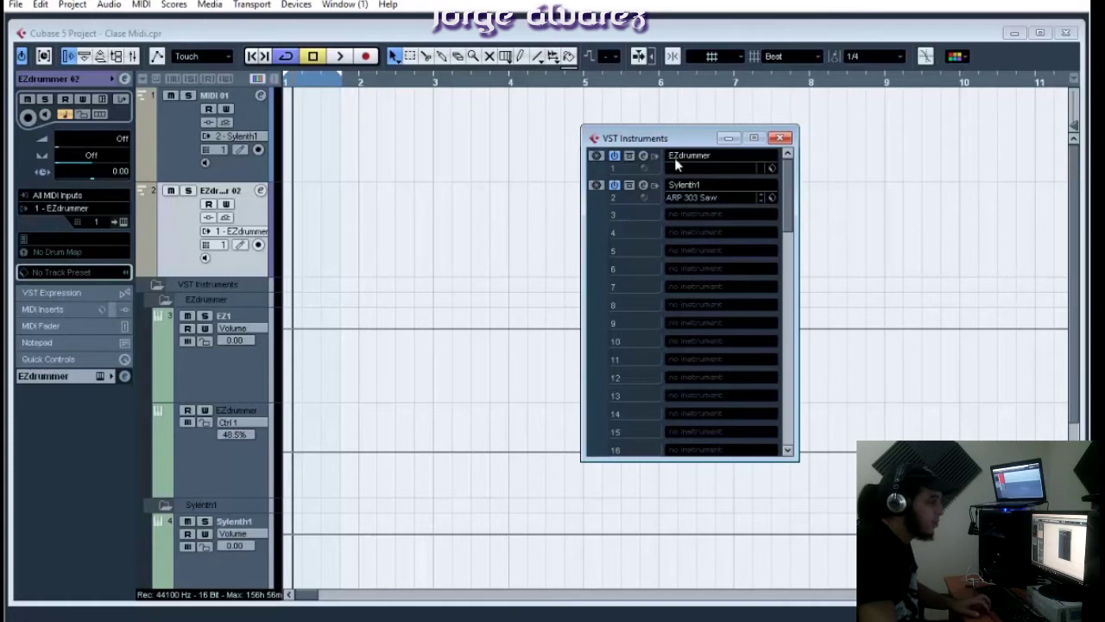
left_click(221, 369)
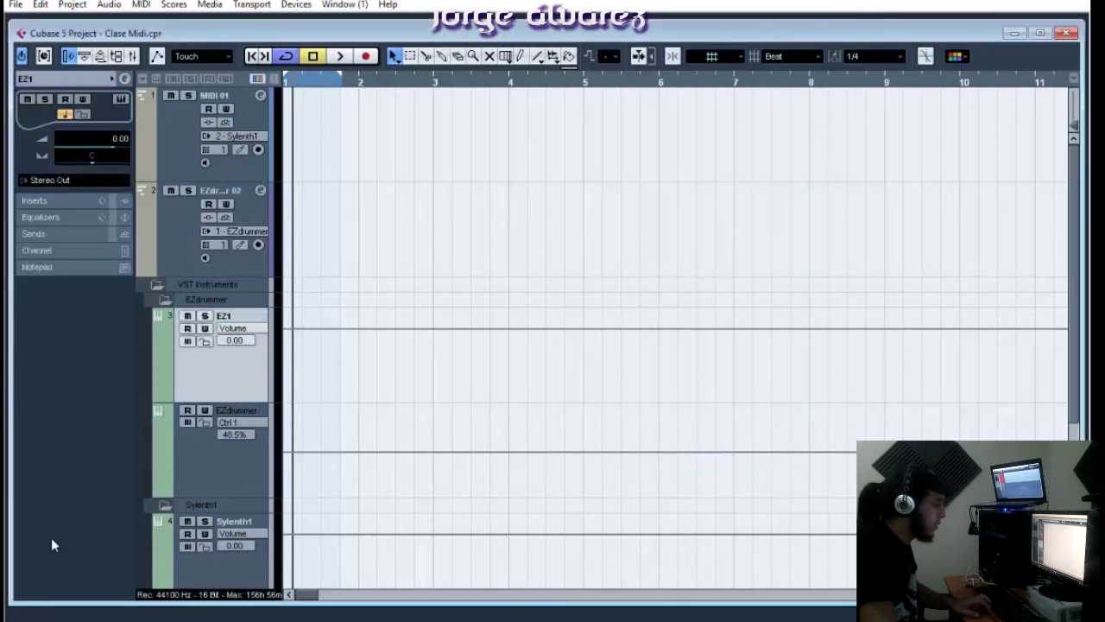
Check the EZ1 channel's output bus choices and expand its Inserts section
scroll(51, 537, "down", 2)
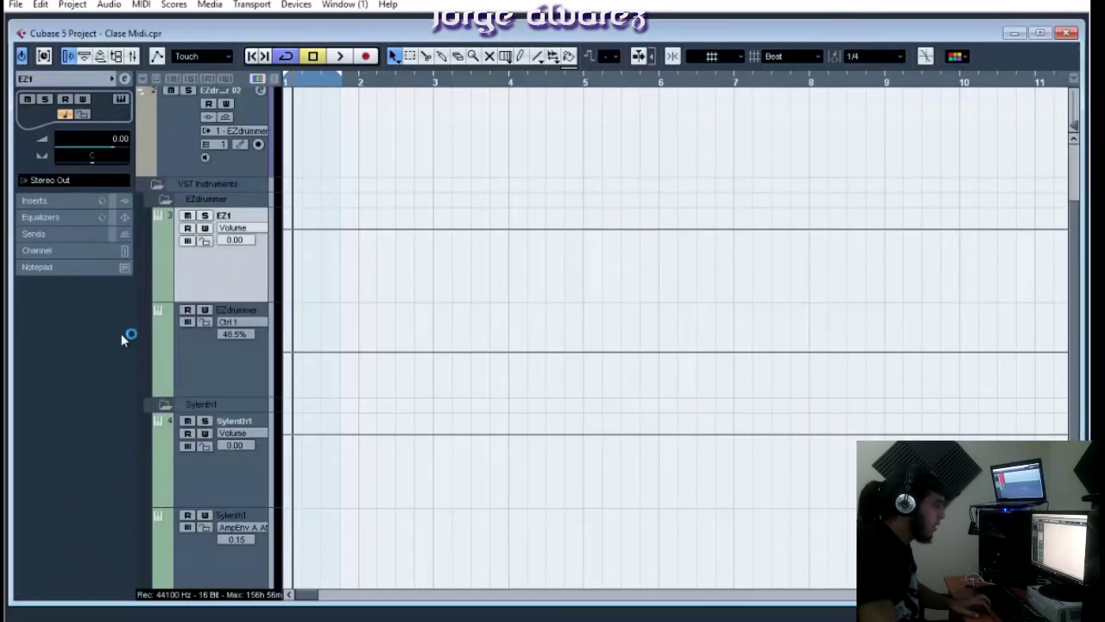
left_click(94, 183)
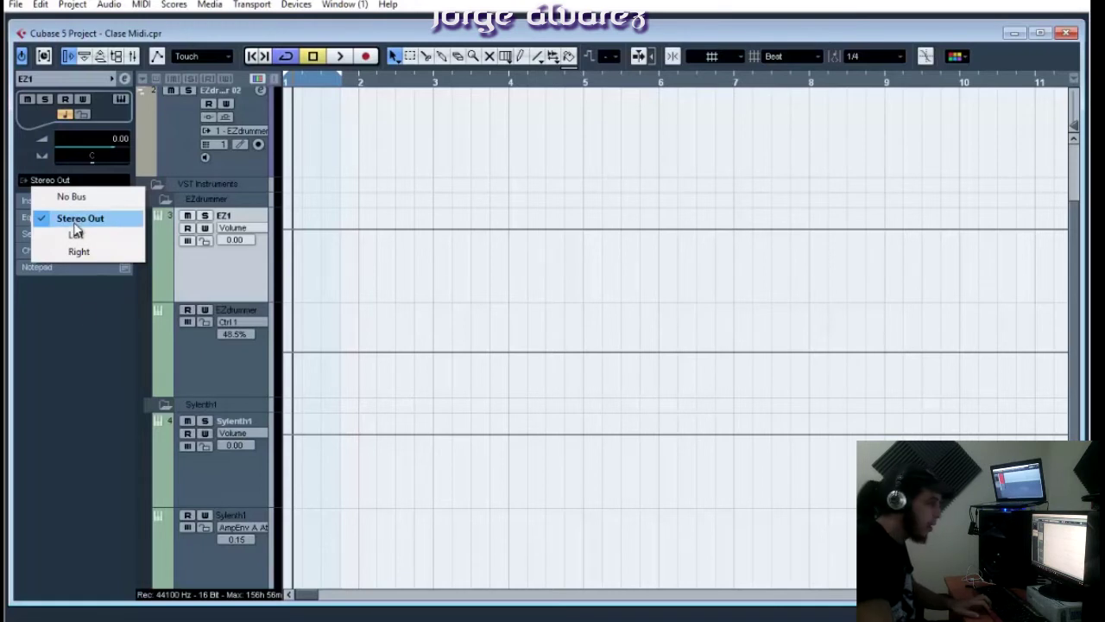
left_click(115, 386)
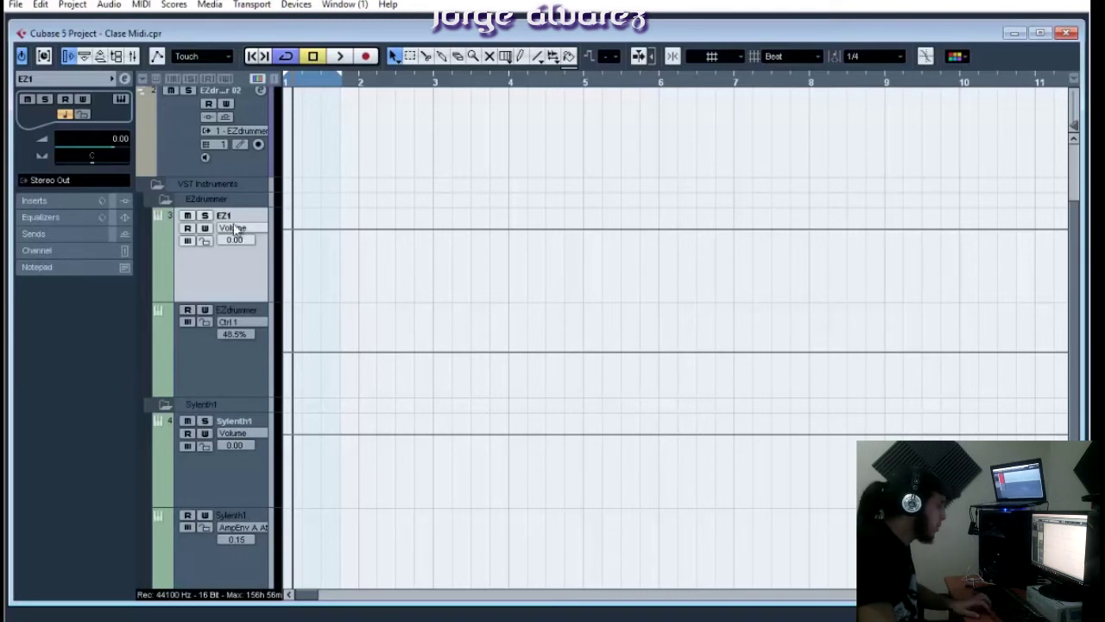
left_click(57, 199)
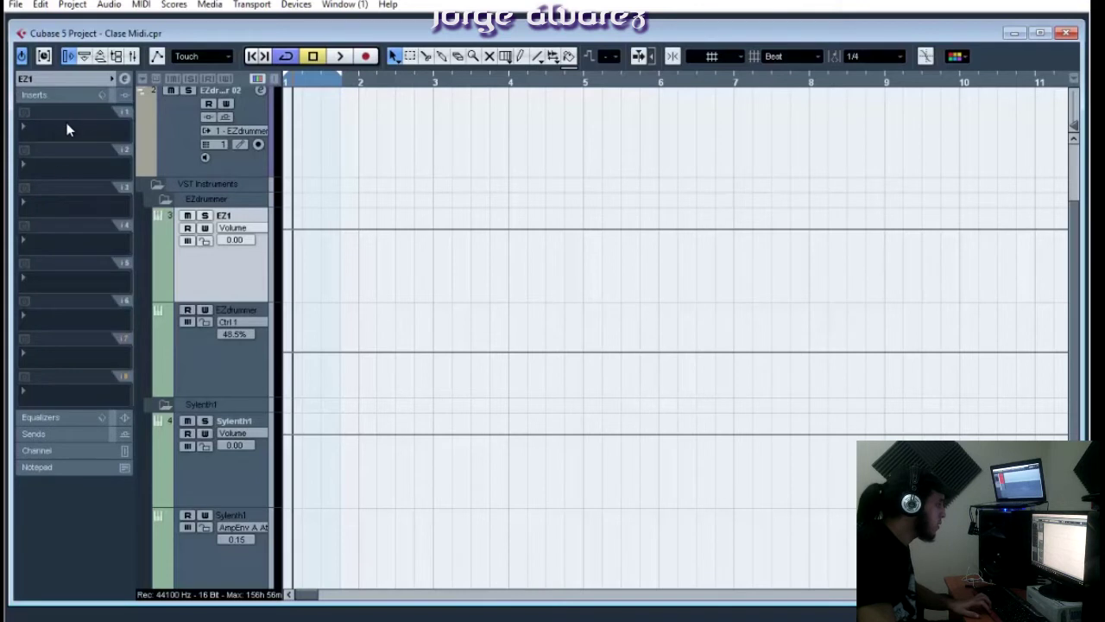
left_click(55, 432)
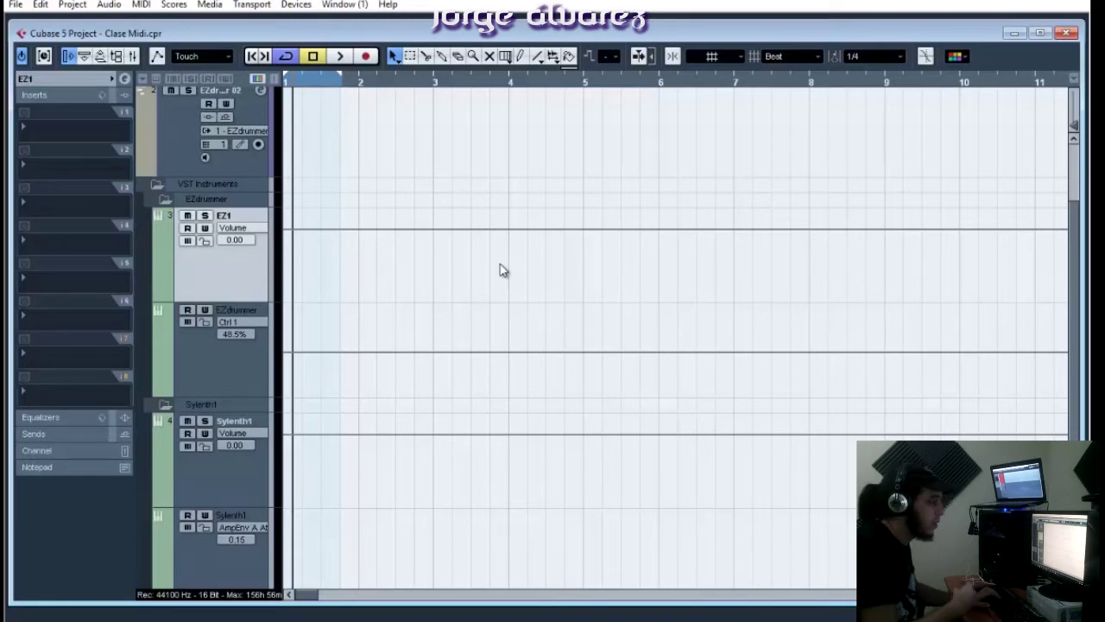
Select the Sylenth1 instrument channel and open the VST Instruments rack
left_click(256, 493)
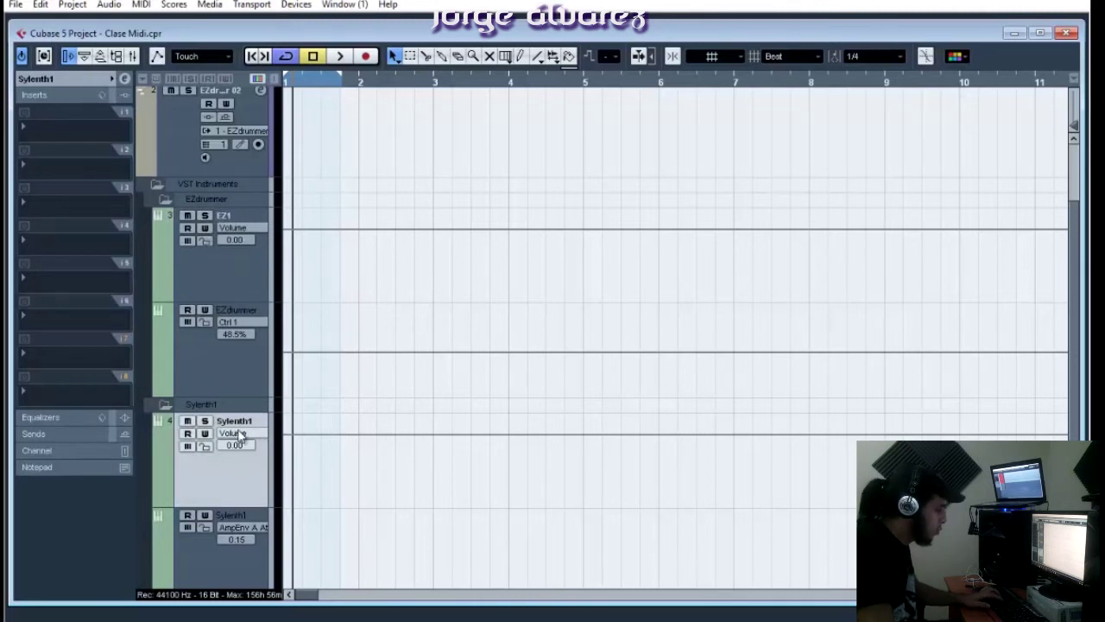
key("F11")
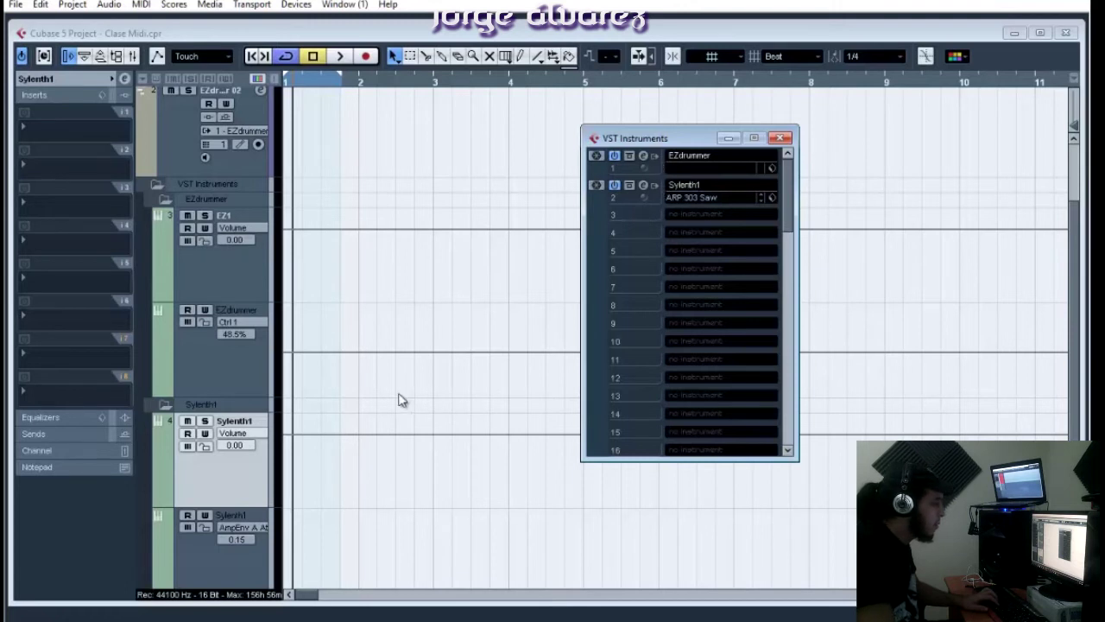
Compare the available outputs of Sylenth1 and EZdrummer in the VST Instruments rack
left_click(654, 188)
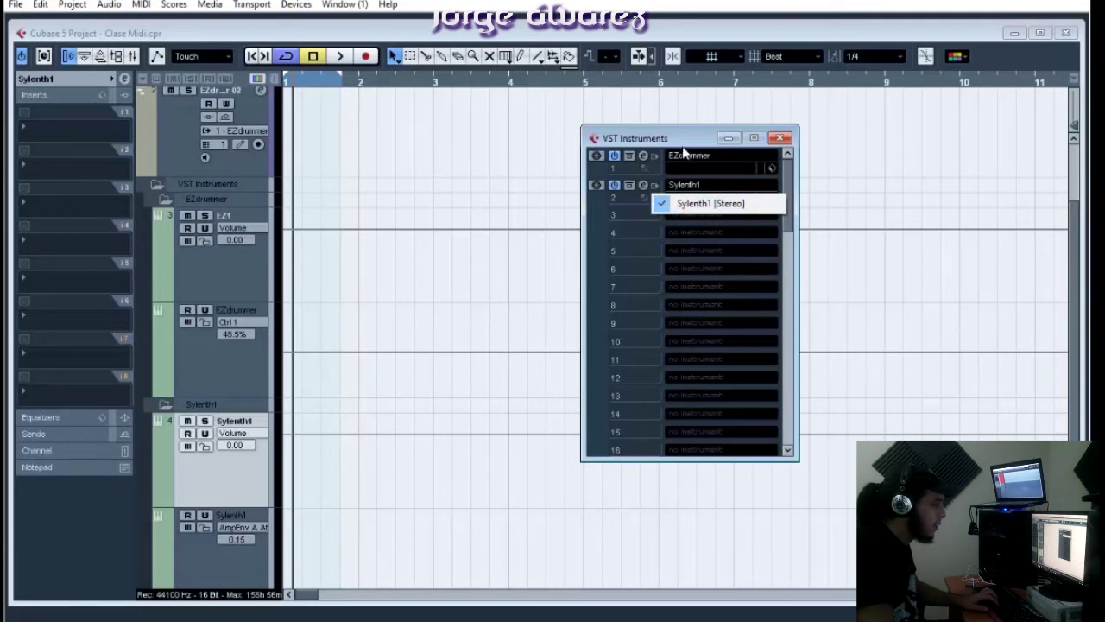
left_click(656, 158)
left_click(655, 158)
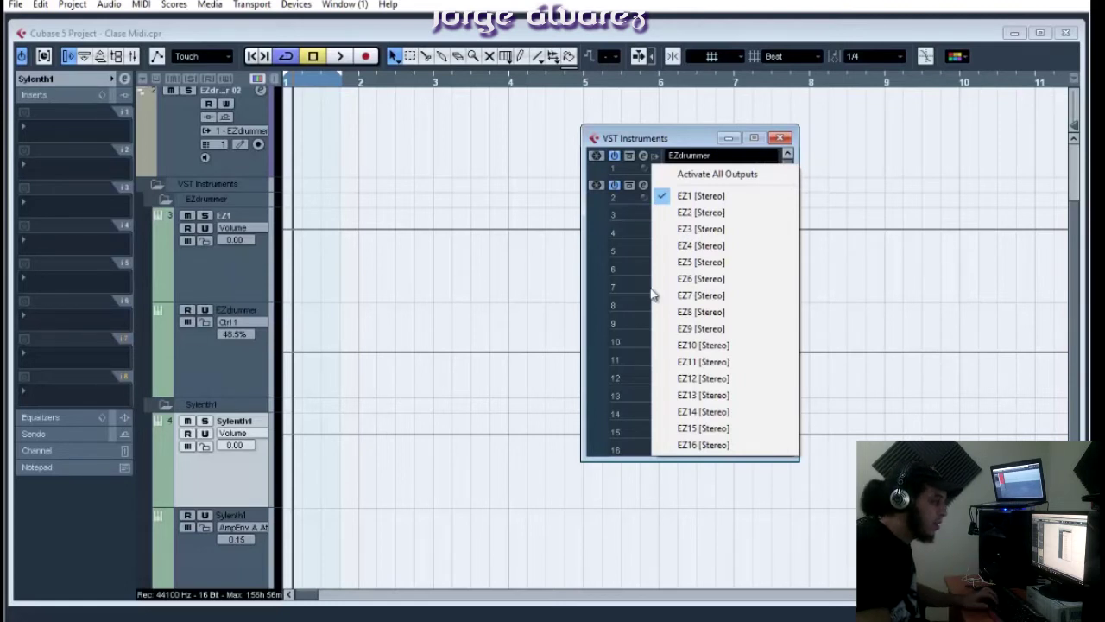
Activate EZdrummer's EZ2 and EZ3 stereo outputs and select each new channel in the track list
left_click(699, 215)
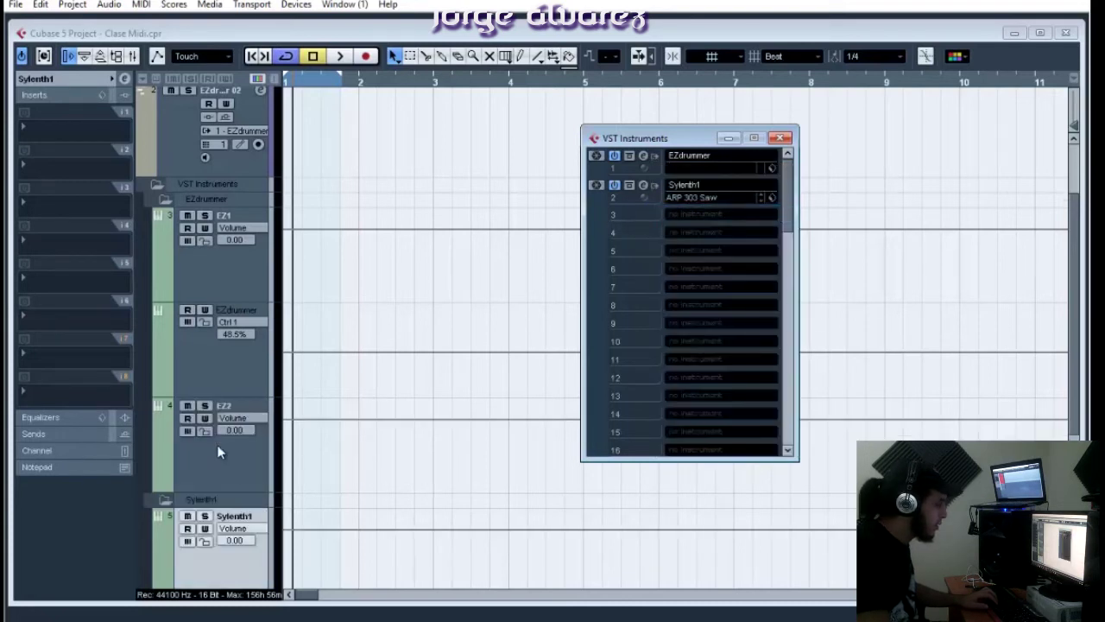
left_click(223, 452)
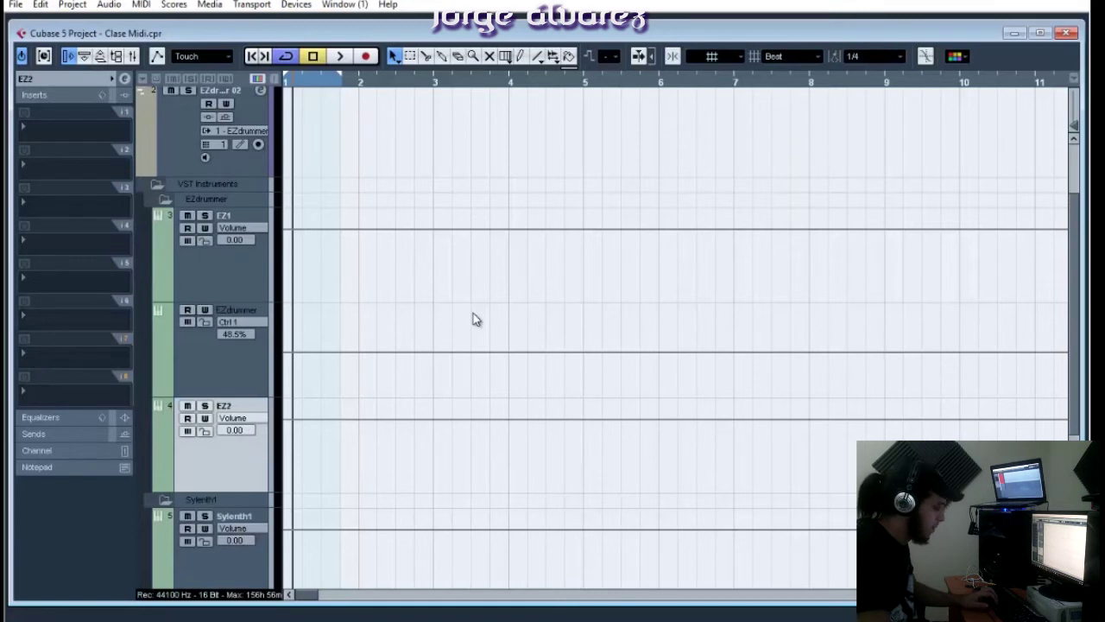
key("F11")
left_click(656, 156)
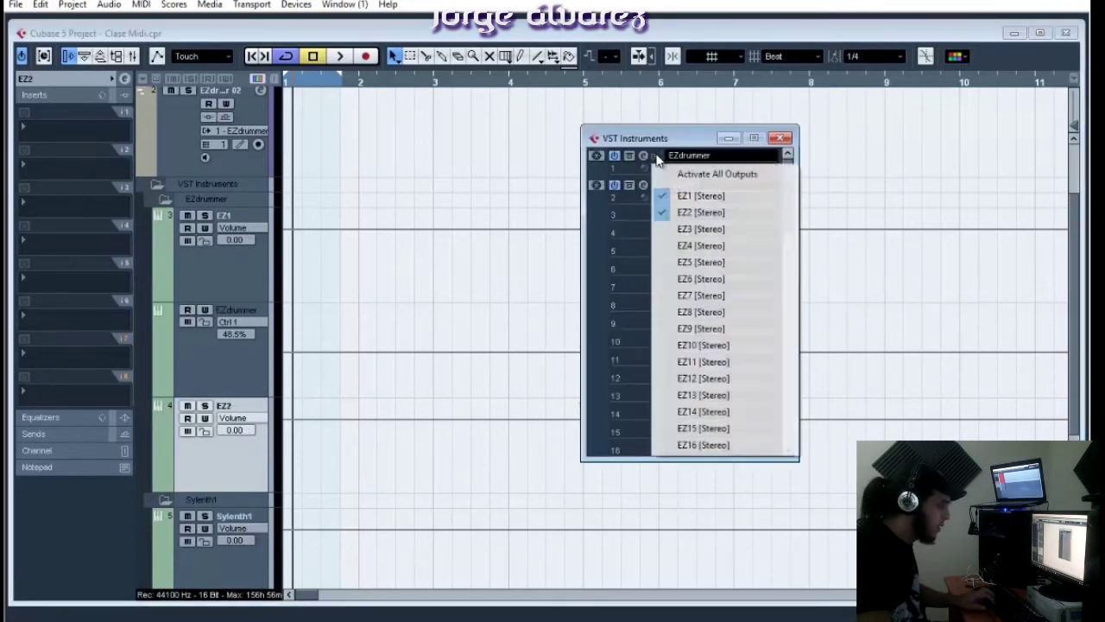
left_click(727, 232)
left_click(244, 560)
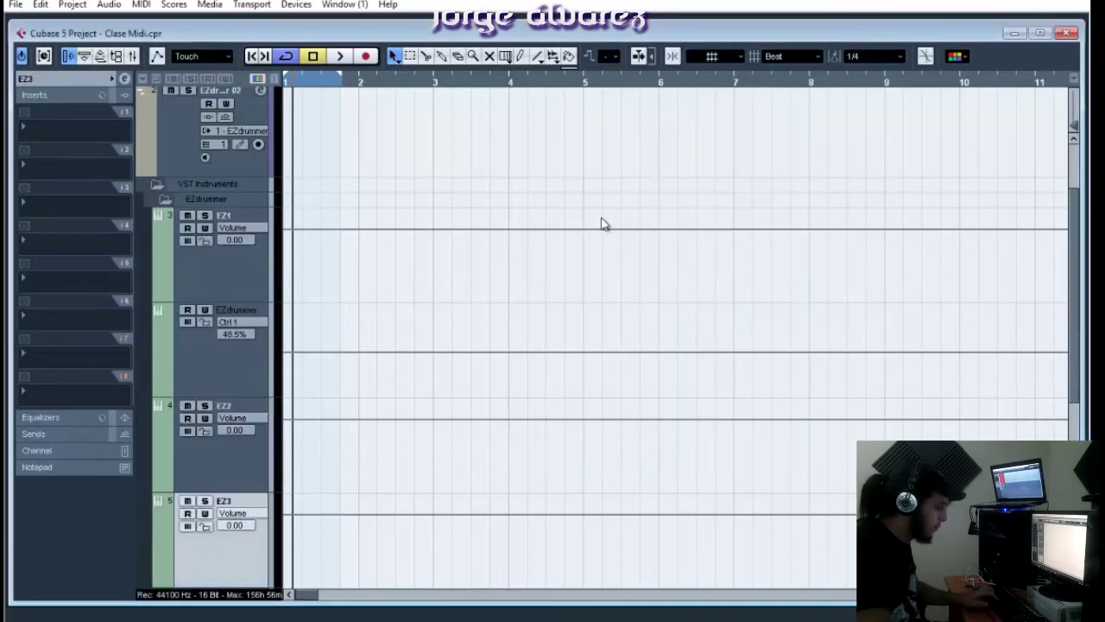
Activate all of EZdrummer's outputs and look through the added EZ channels in the track list
key("F11")
left_click(656, 156)
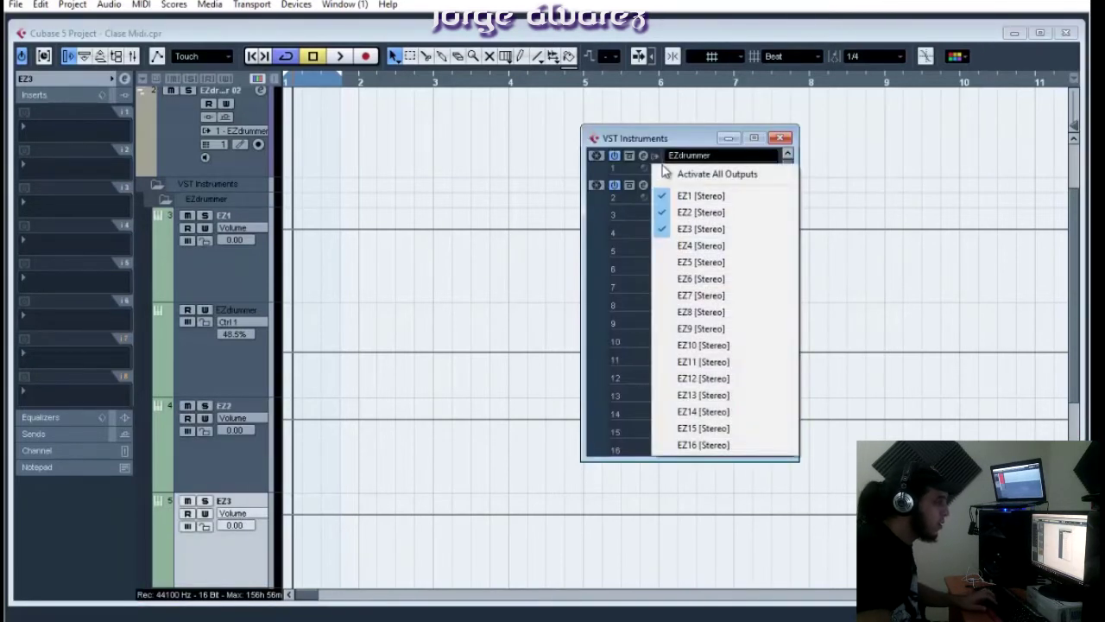
left_click(669, 173)
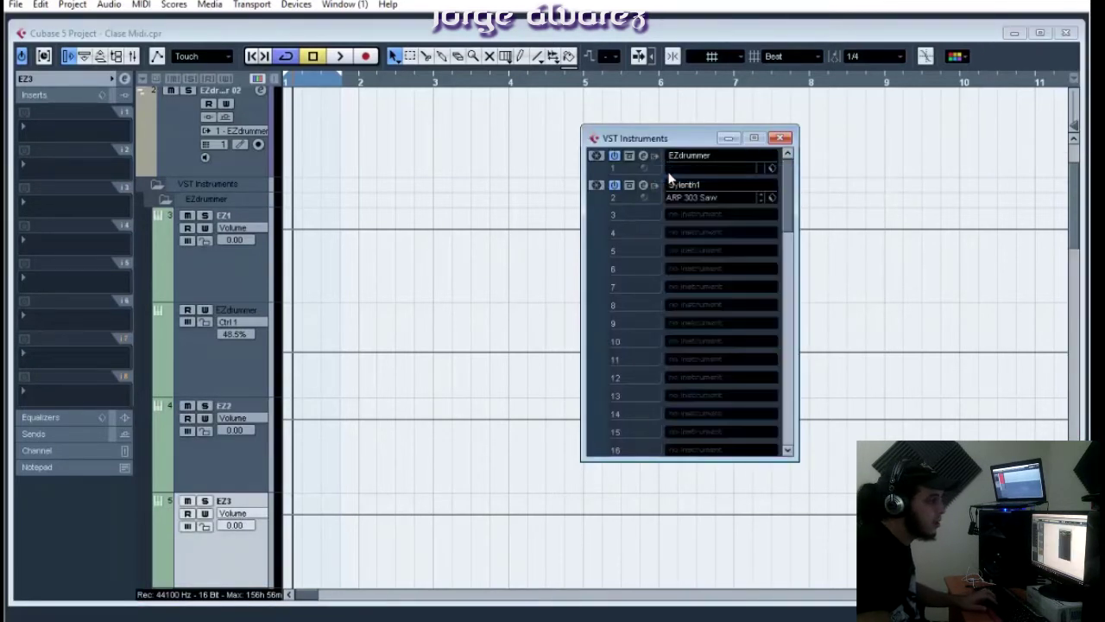
left_click_drag(665, 141, 675, 132)
scroll(401, 388, "down", 10)
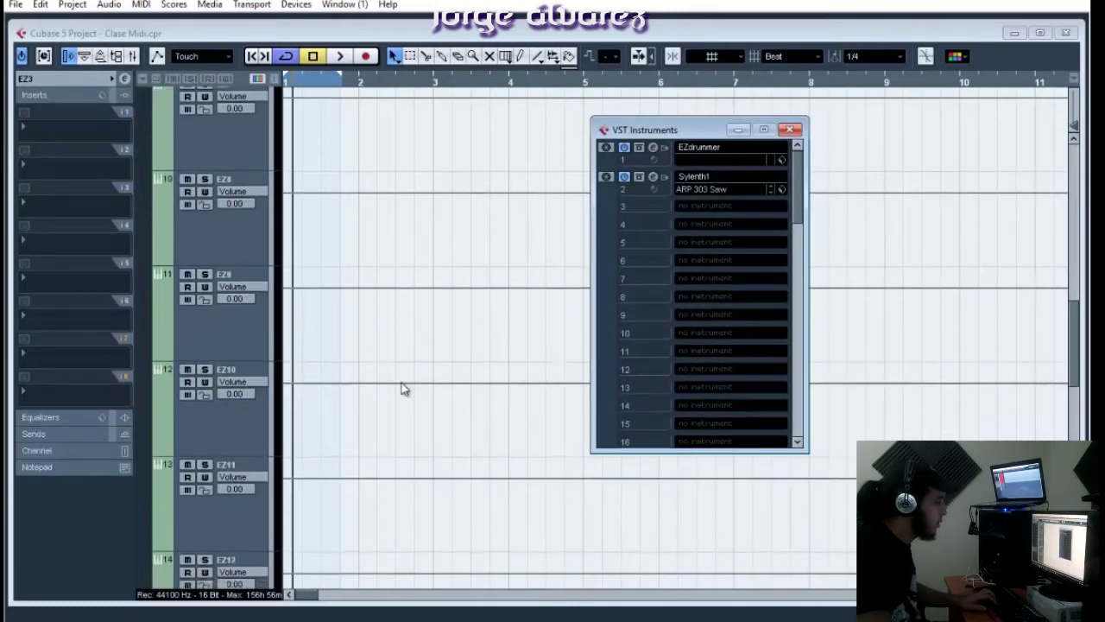
scroll(253, 329, "up", 10)
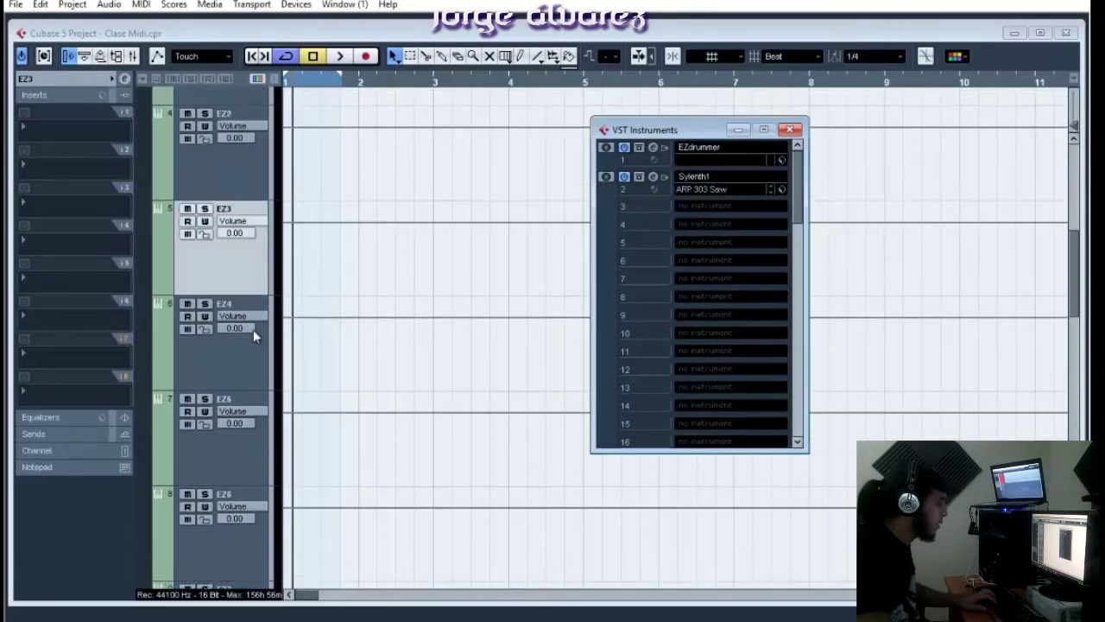
scroll(375, 340, "up", 4)
Collapse and re-expand the EZdrummer folder, and select its EZ1 channel
left_click(165, 301)
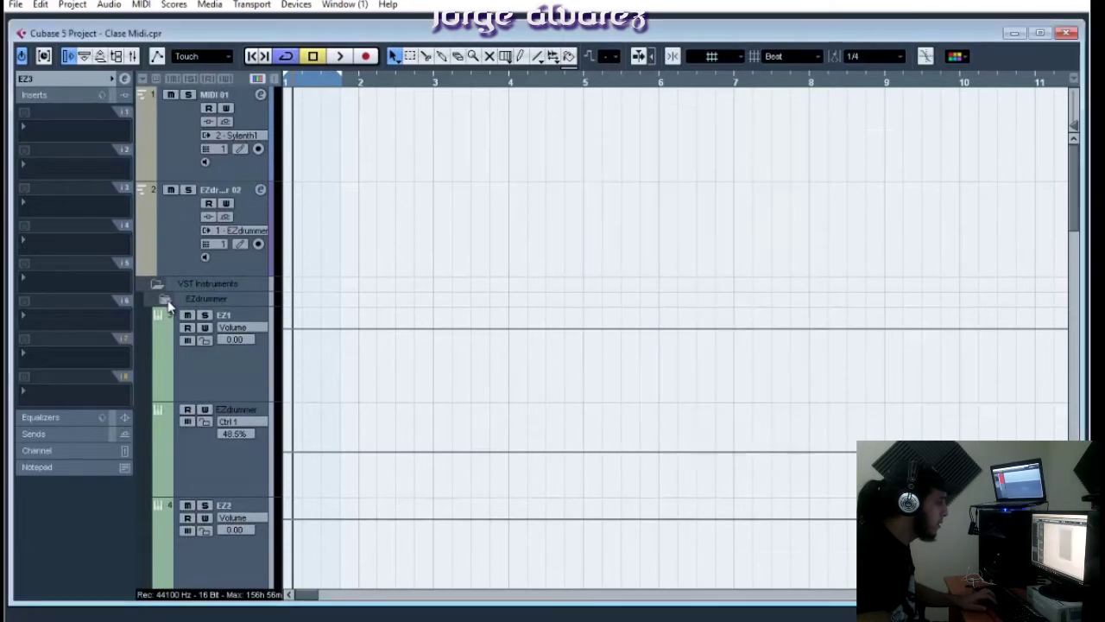
left_click(164, 300)
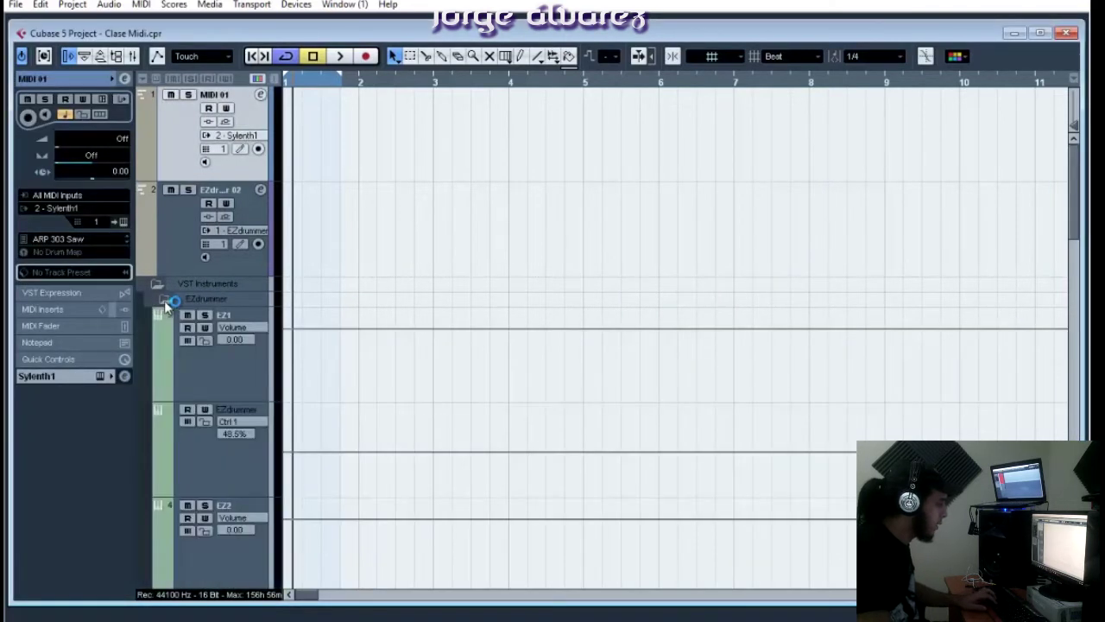
left_click(211, 389)
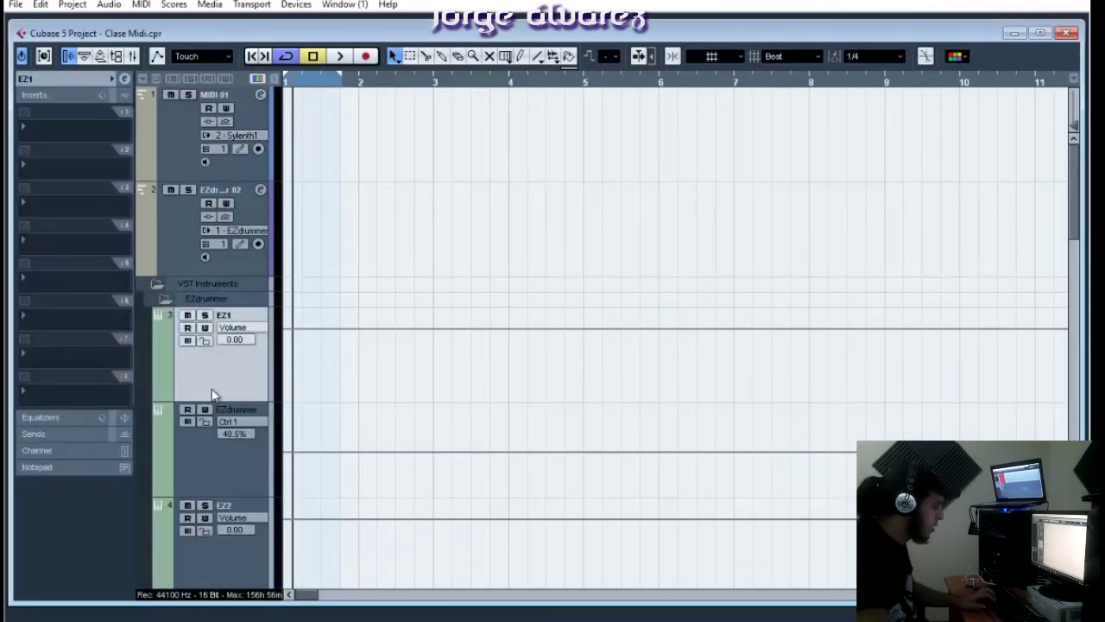
Open the EZdrummer instrument from the VST Instruments rack and show its Mixer page
key("F11")
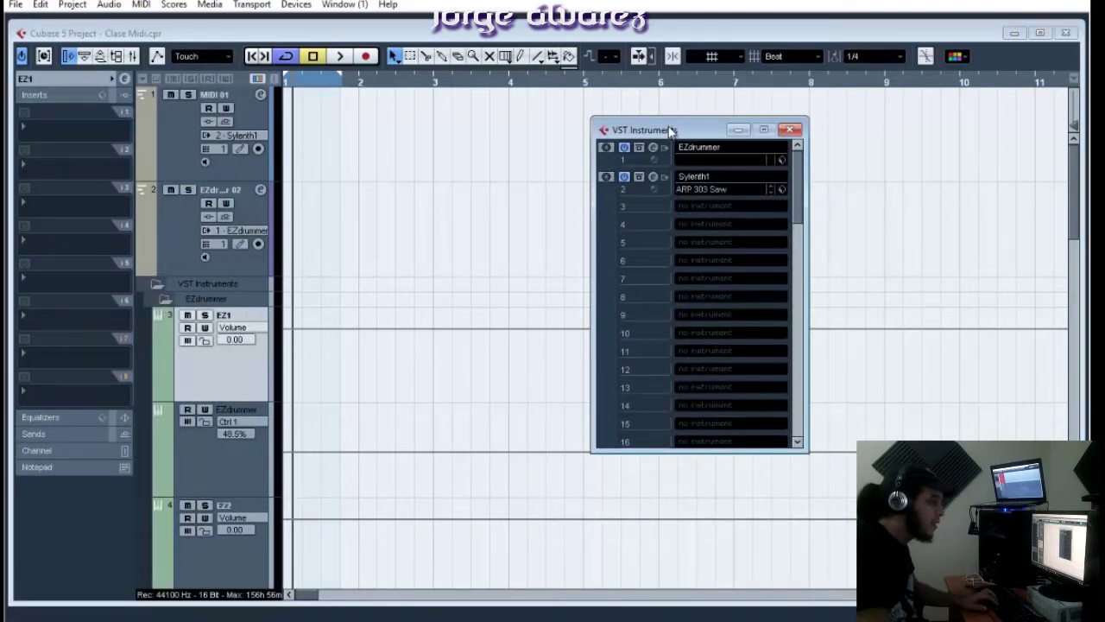
left_click_drag(670, 131, 671, 134)
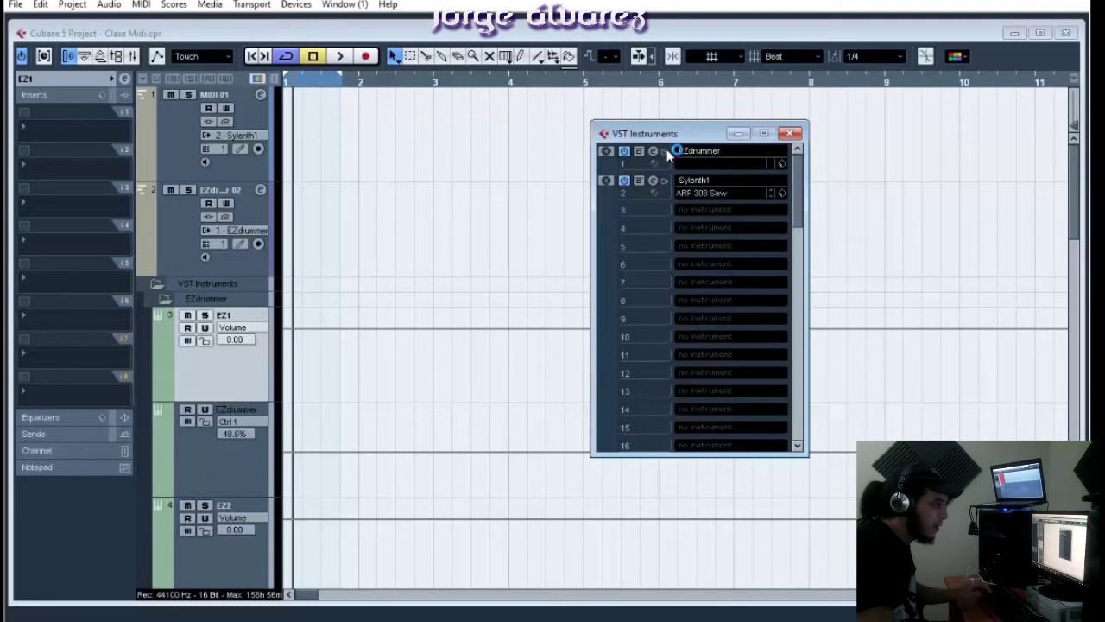
left_click(666, 154)
left_click(668, 137)
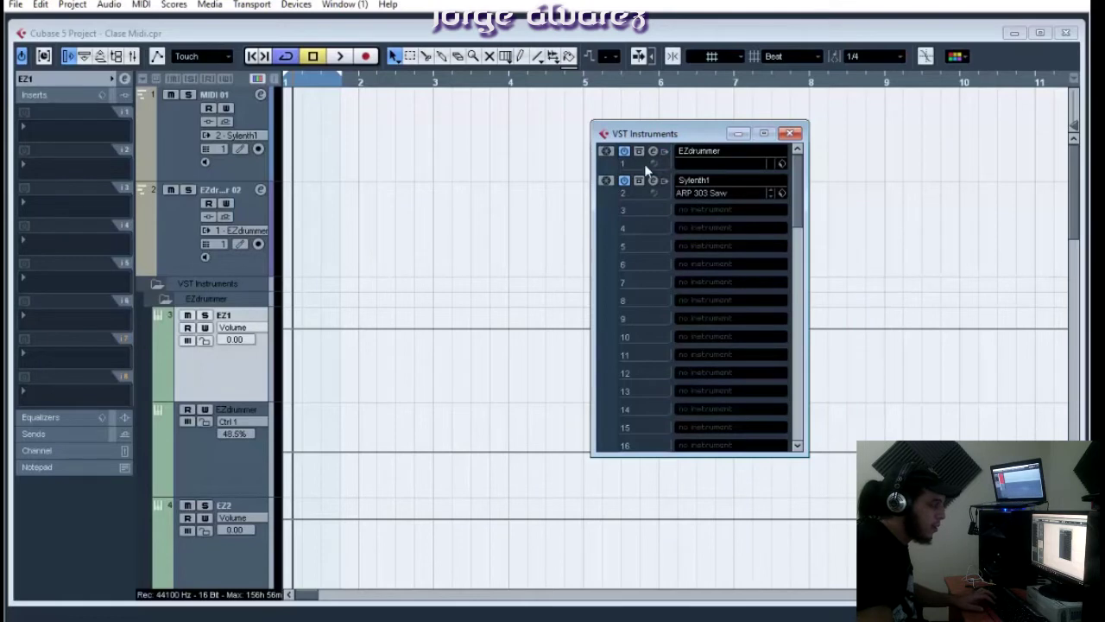
left_click(664, 153)
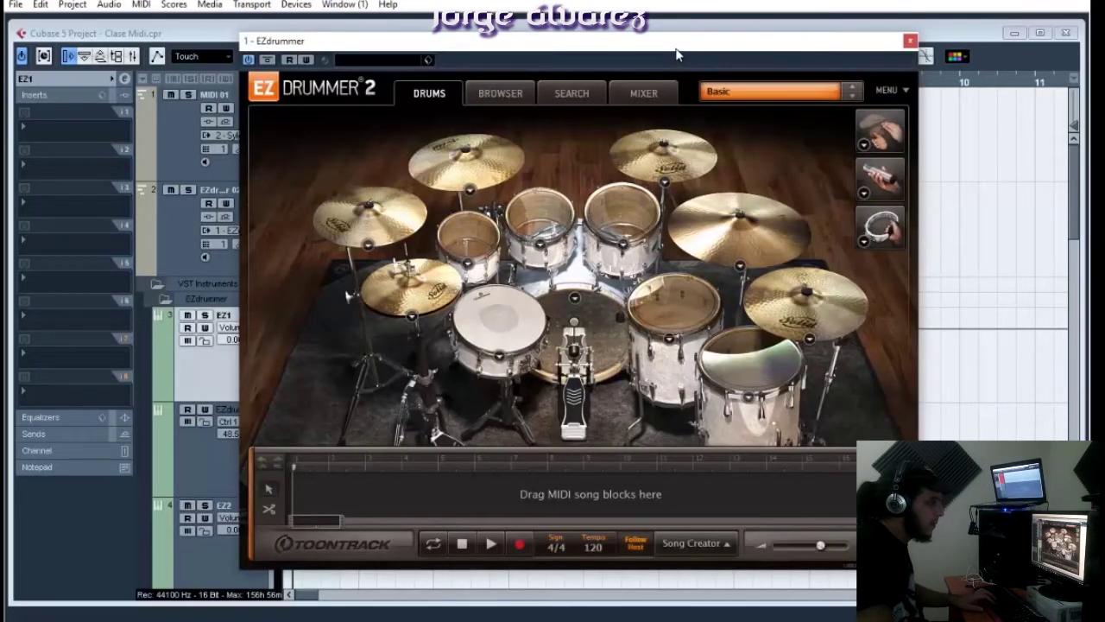
left_click_drag(677, 50, 637, 50)
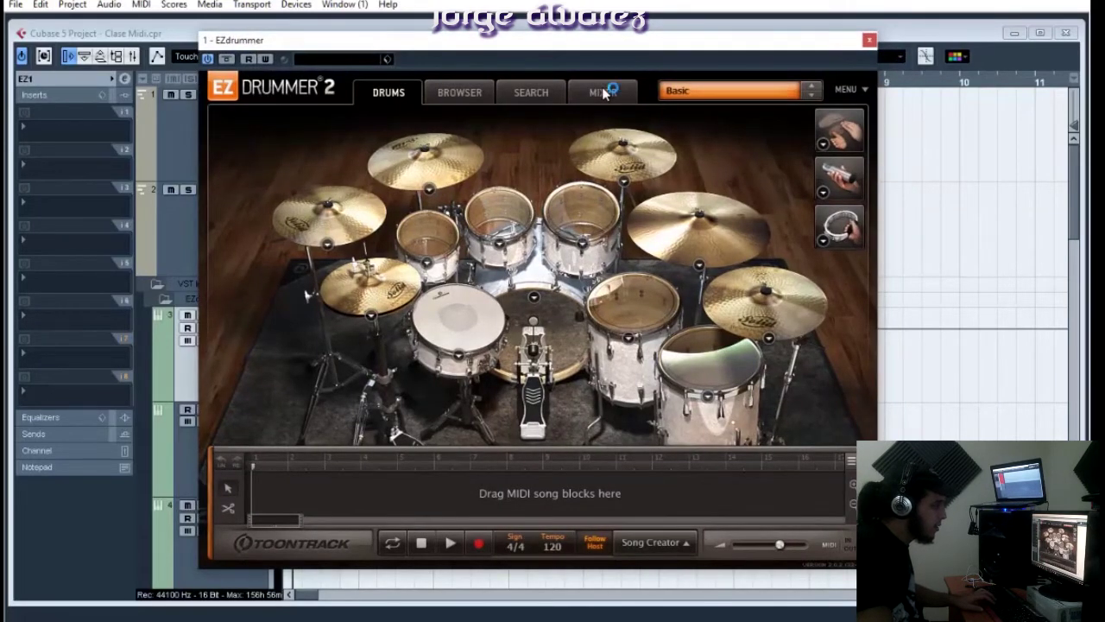
left_click(603, 93)
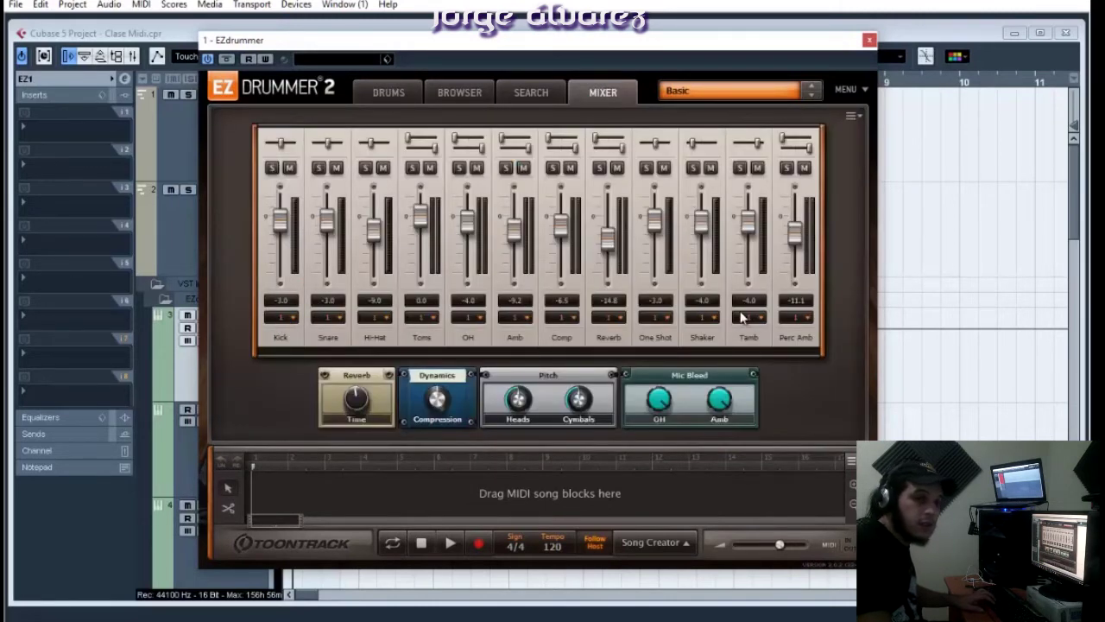
Route the Snare channel to Output 2 and the Hi-Hat to Output 3, leaving Kick and Toms on Output 1
left_click(289, 319)
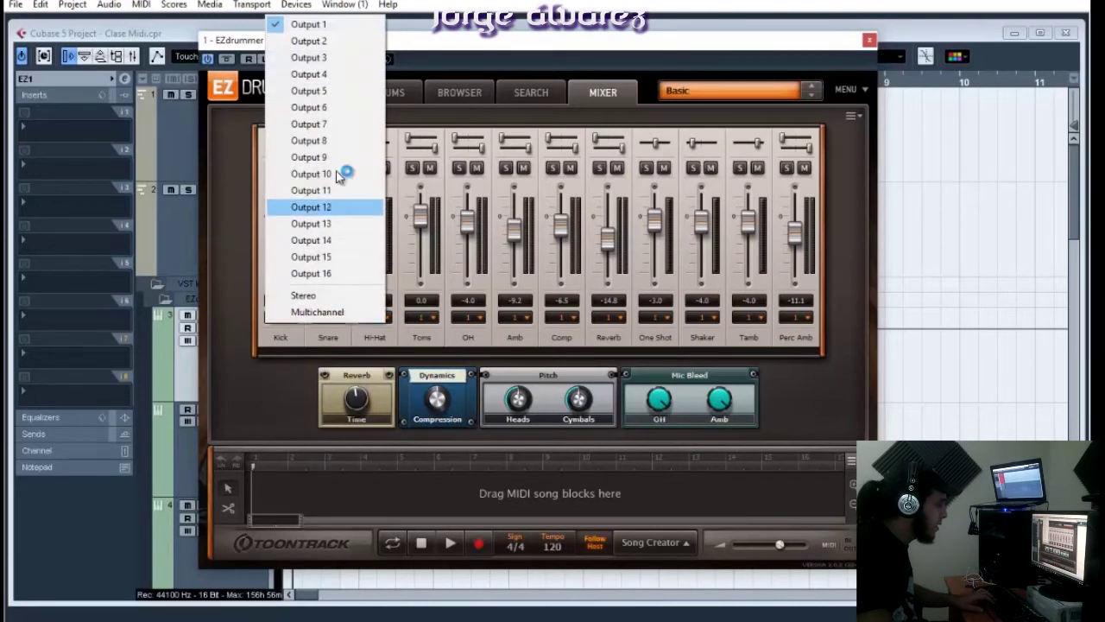
left_click(429, 52)
left_click(334, 317)
left_click(354, 41)
left_click(373, 319)
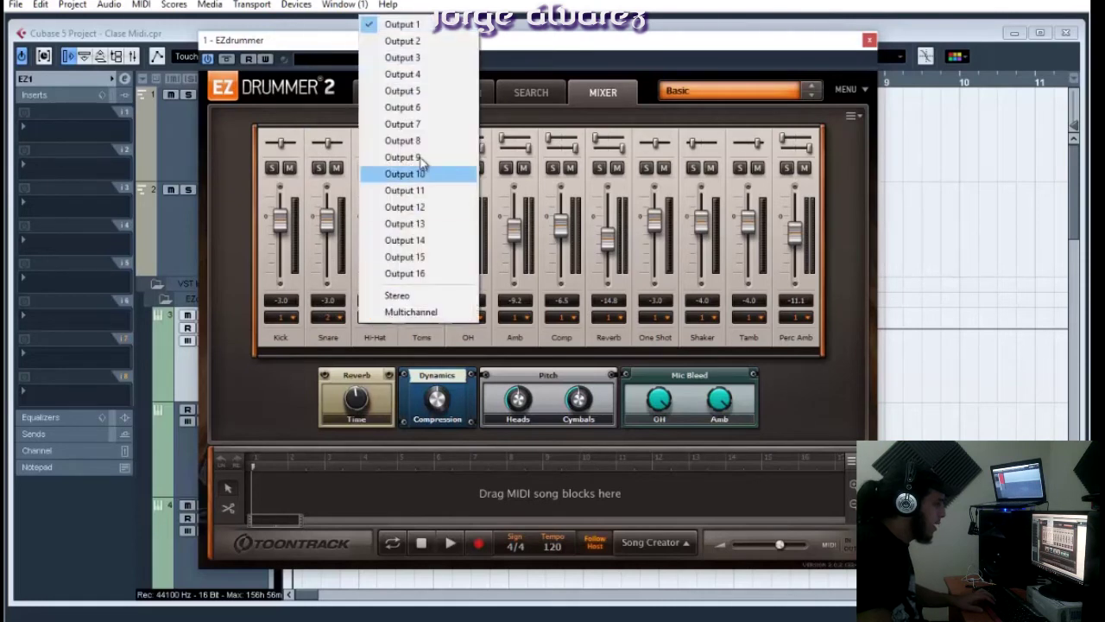
left_click(424, 72)
left_click(425, 320)
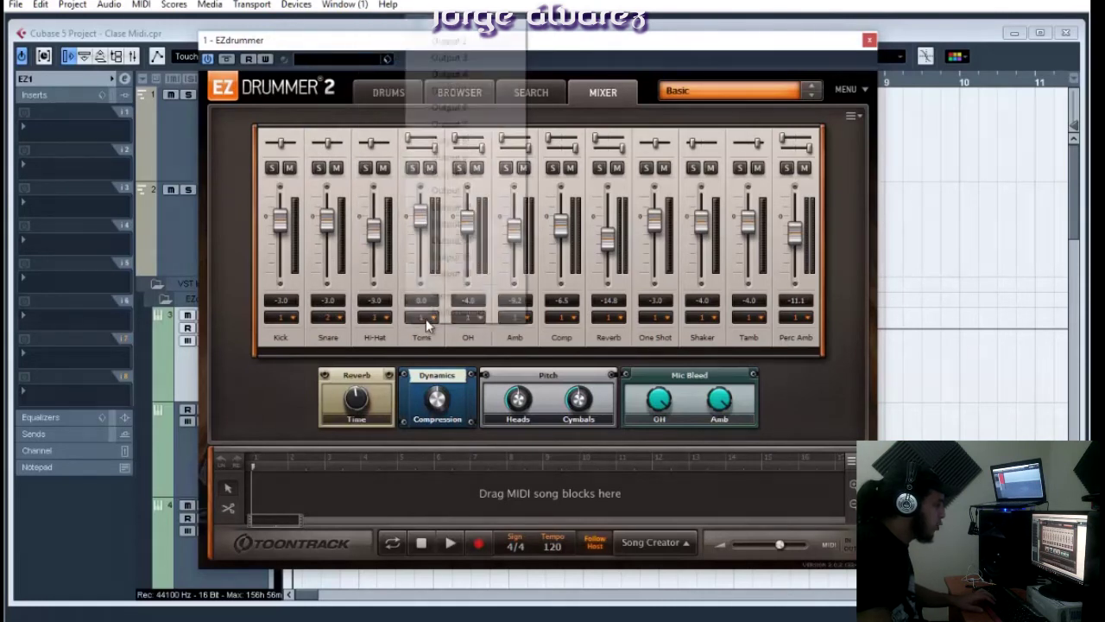
left_click(580, 74)
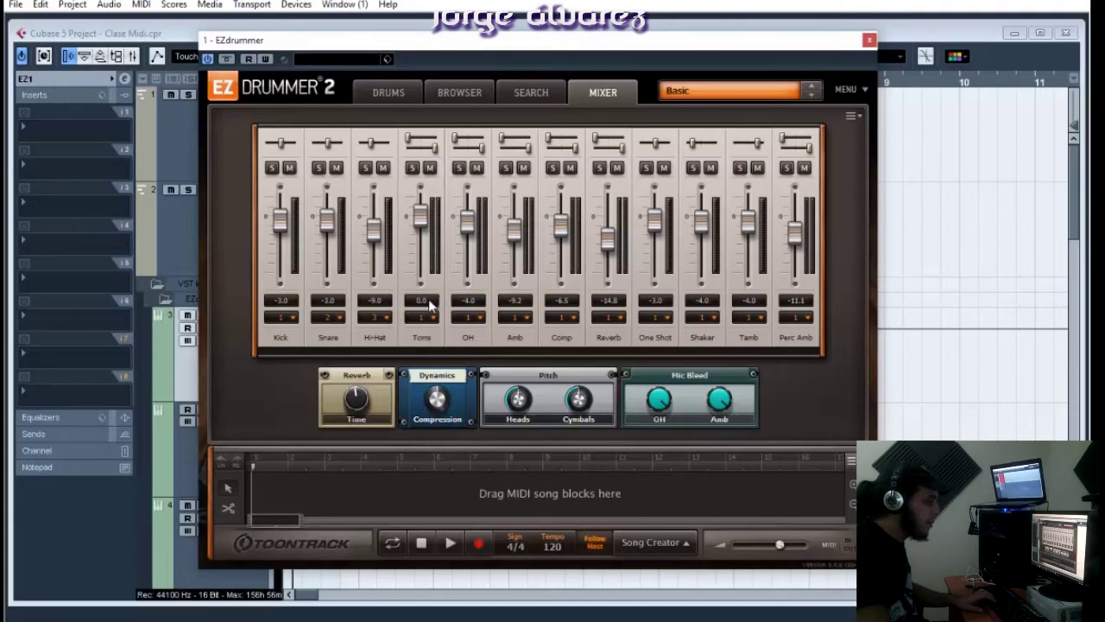
Load the Original Mix mixer preset from the EZdrummer 2 Modern library
left_click(697, 90)
mouse_move(691, 116)
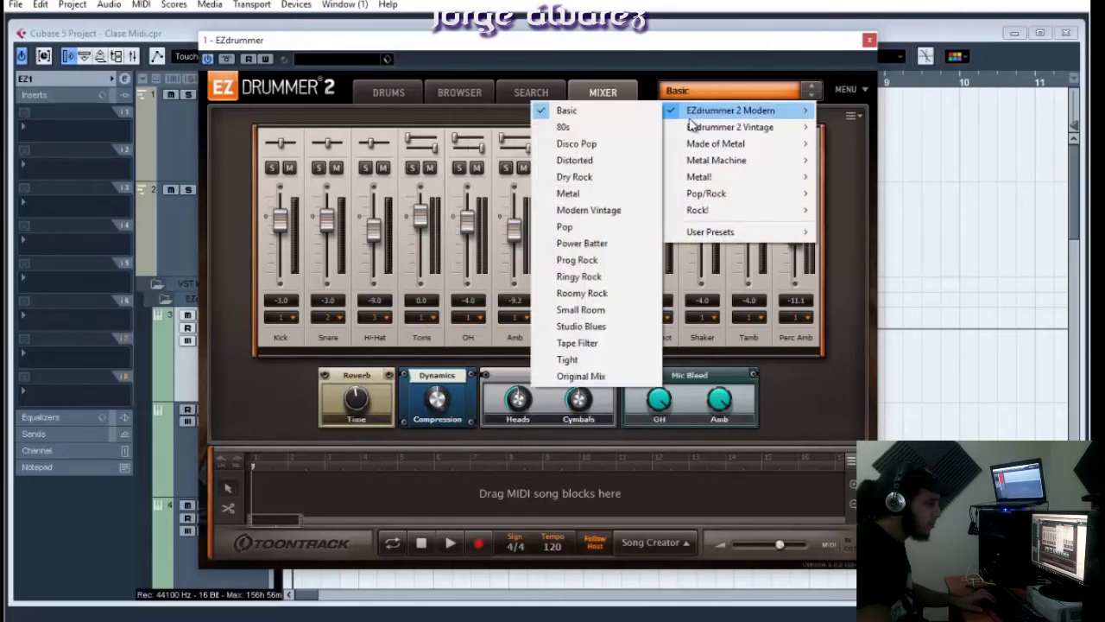
left_click(581, 377)
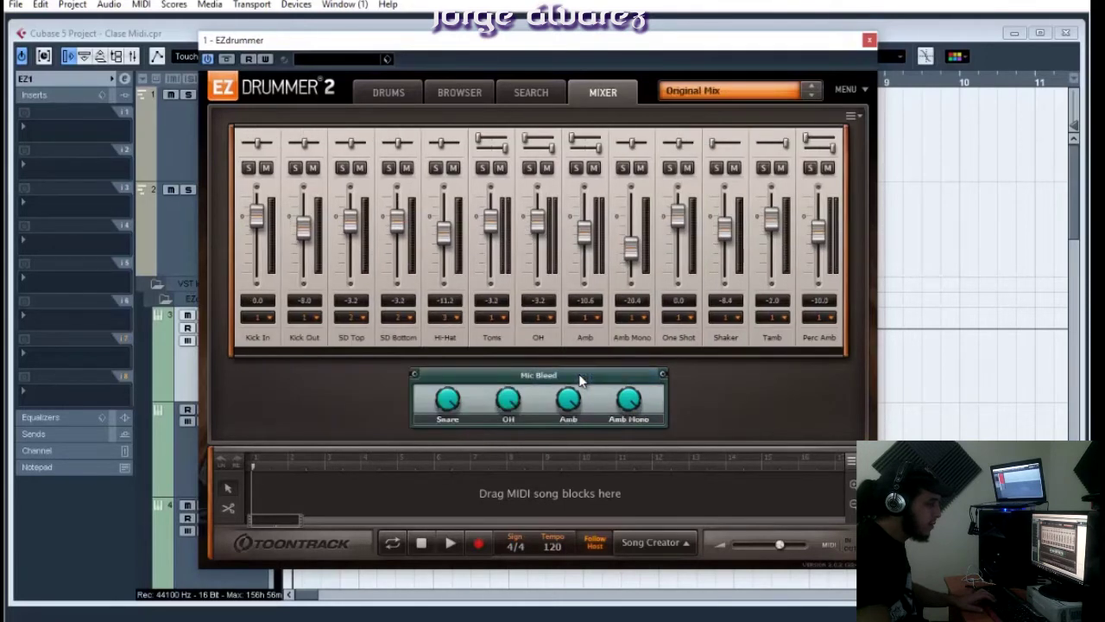
Load the Original Mix mixer preset from the Metal Machine library
left_click(732, 89)
mouse_move(733, 161)
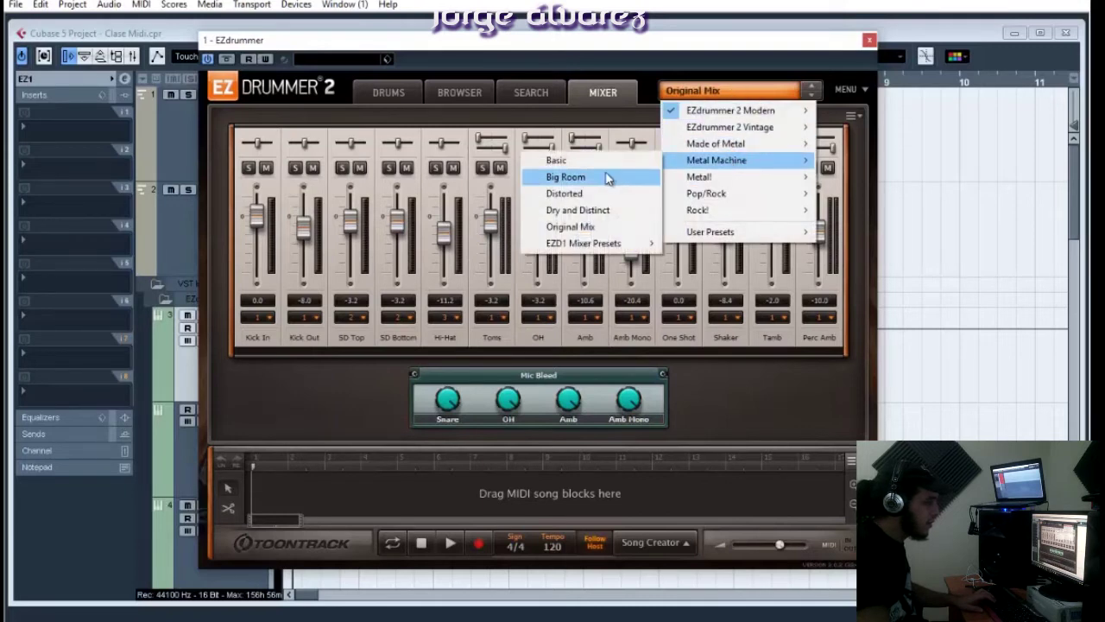
left_click(603, 230)
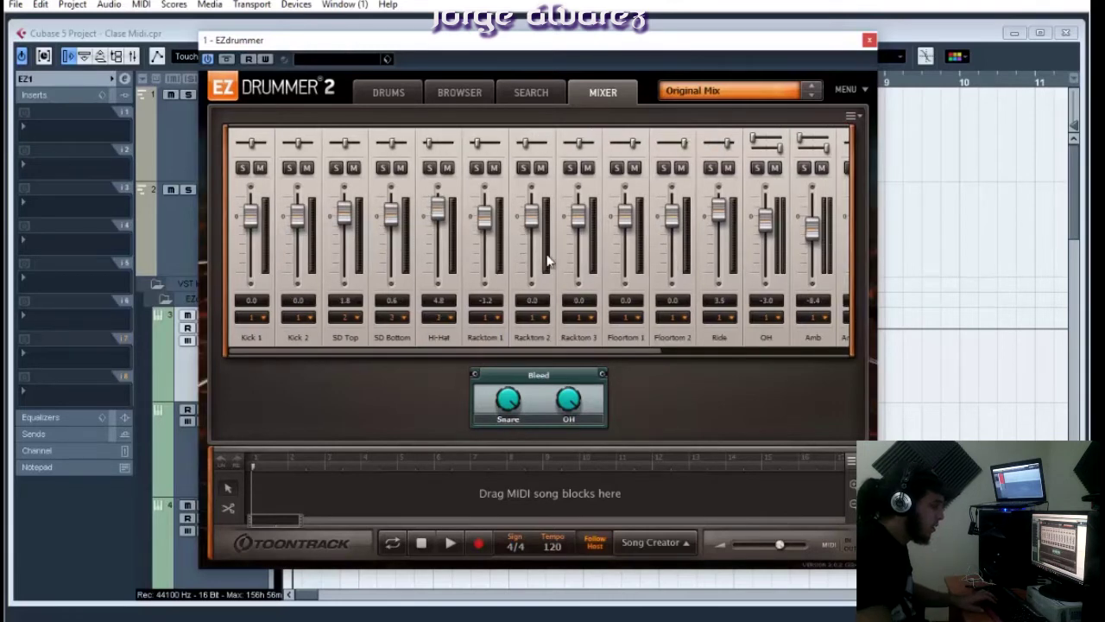
Check the output choices of Racktom 1 and Racktom 2, and apply Multichannel output routing to the mixer
left_click(489, 319)
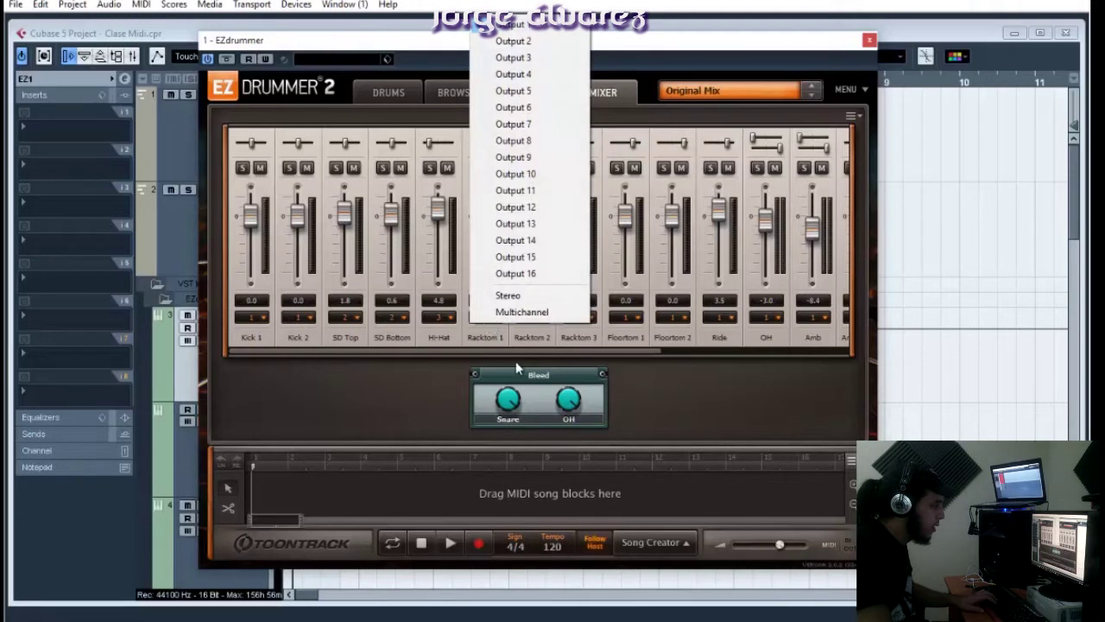
left_click(543, 362)
left_click(537, 317)
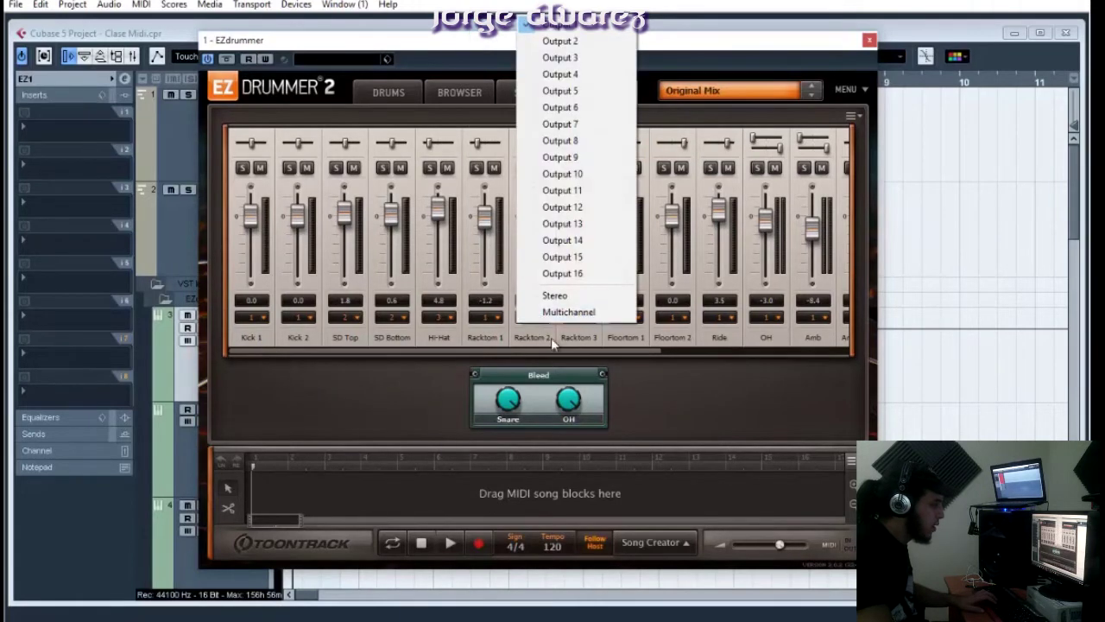
left_click(570, 345)
left_click(262, 317)
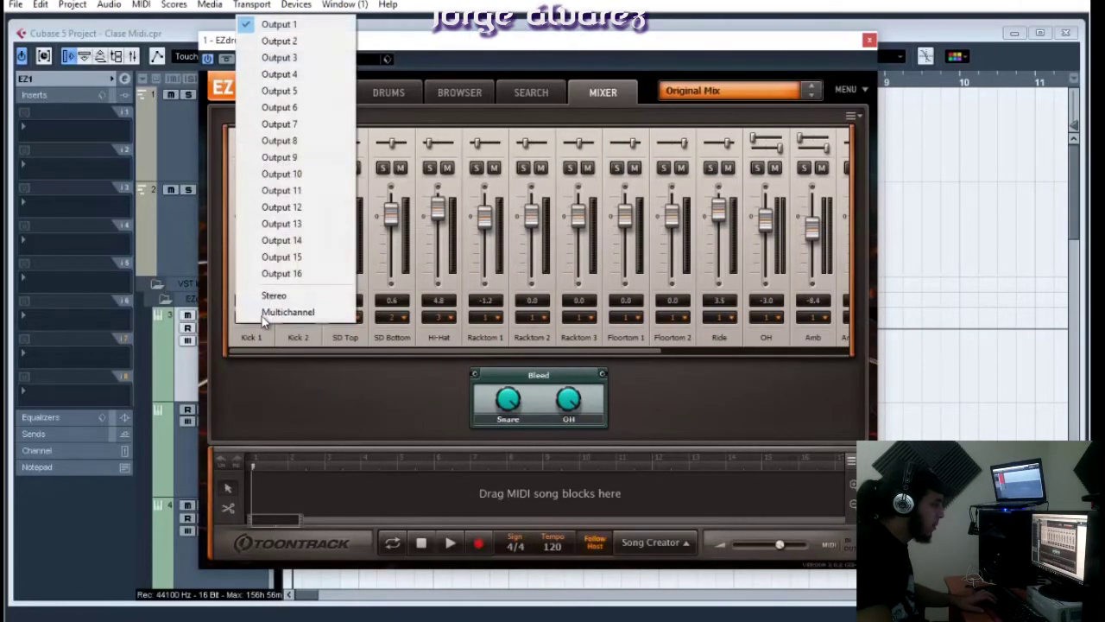
left_click(264, 316)
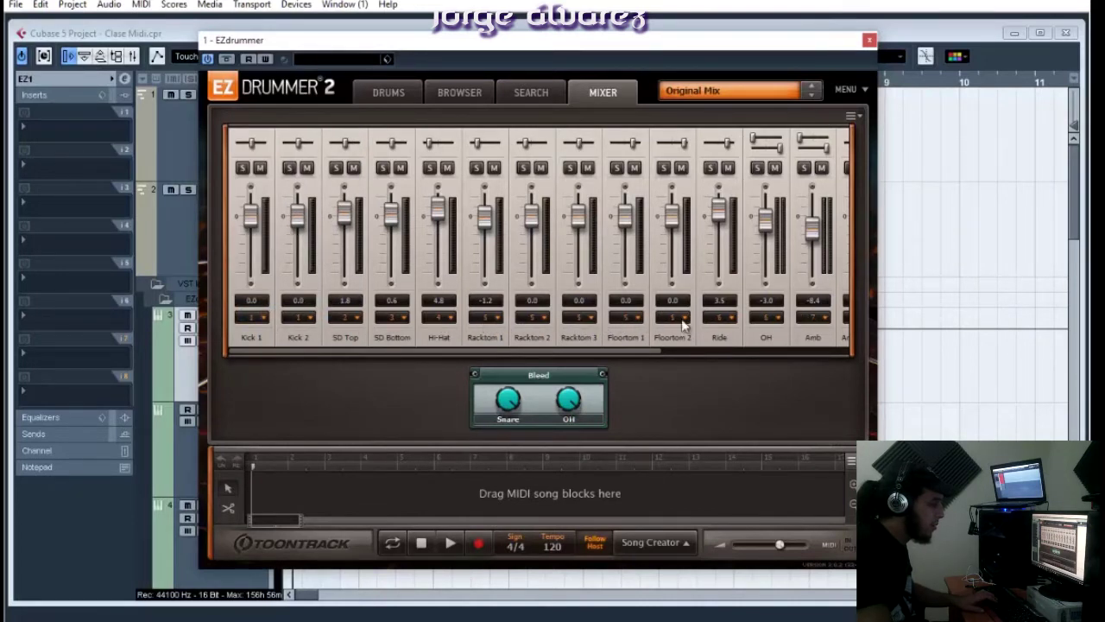
Route Racktom 2 to Output 6, Racktom 3 to Output 7 and Floortom 1 to Output 8
left_click(539, 321)
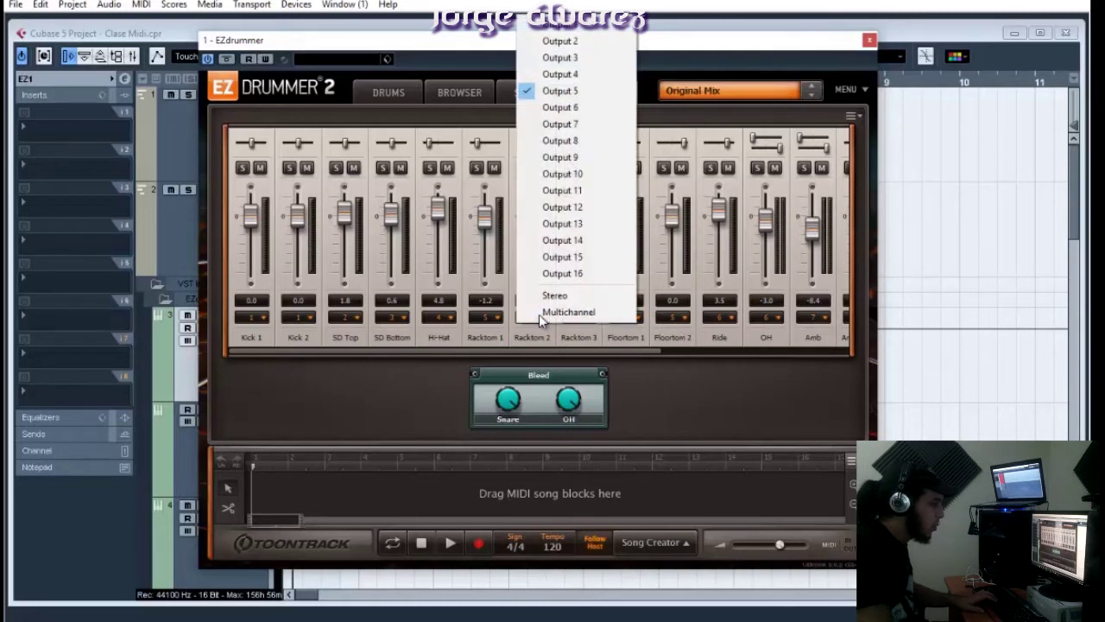
left_click(568, 106)
left_click(591, 317)
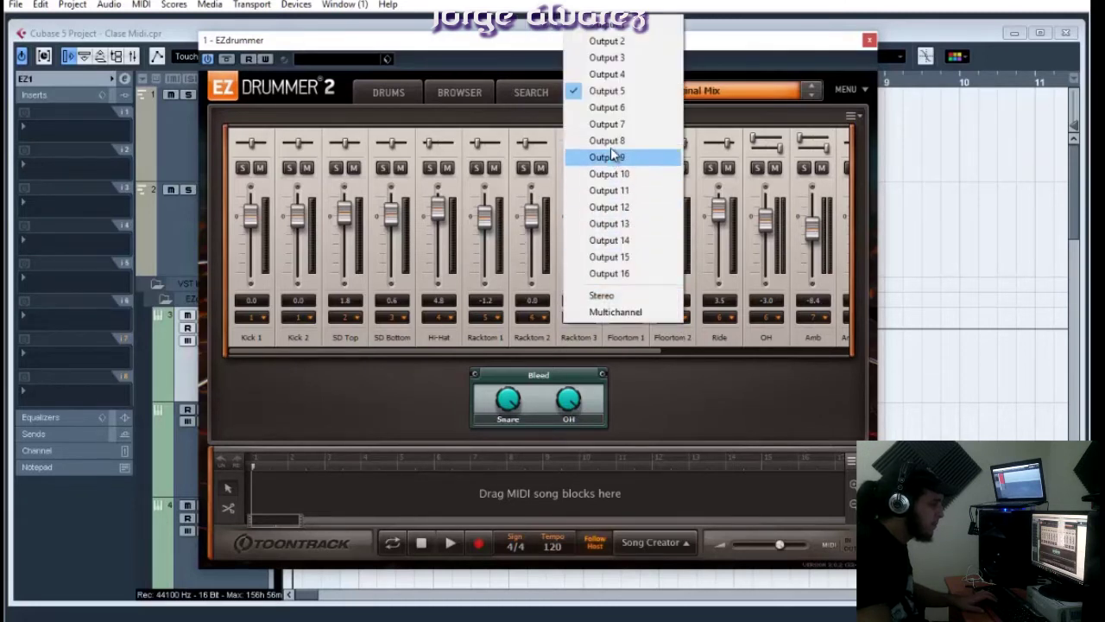
left_click(615, 124)
left_click(628, 317)
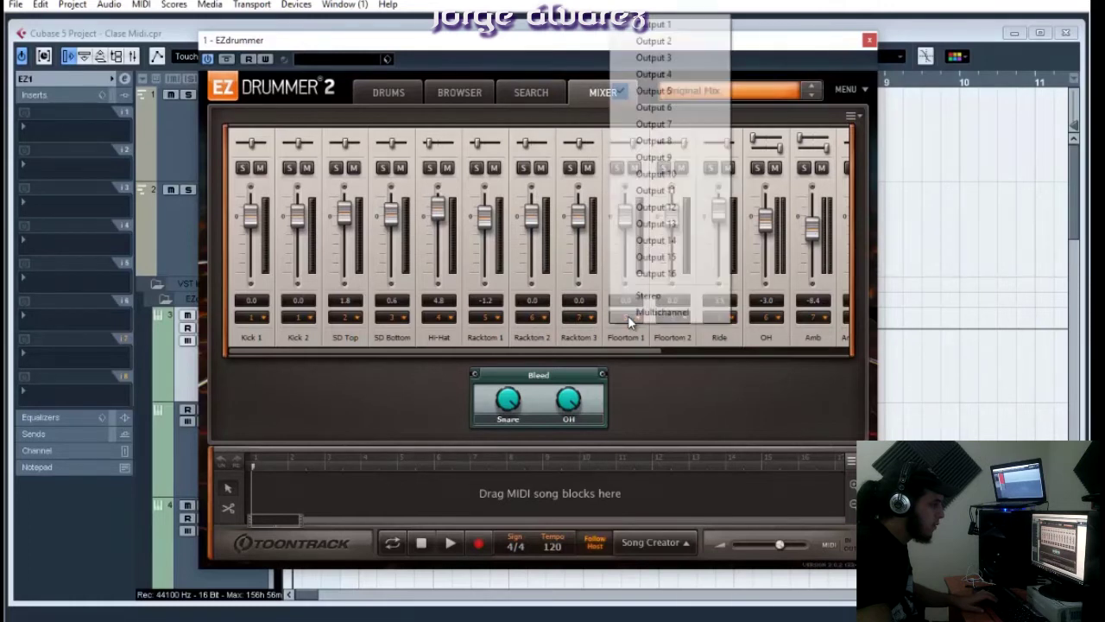
left_click(663, 147)
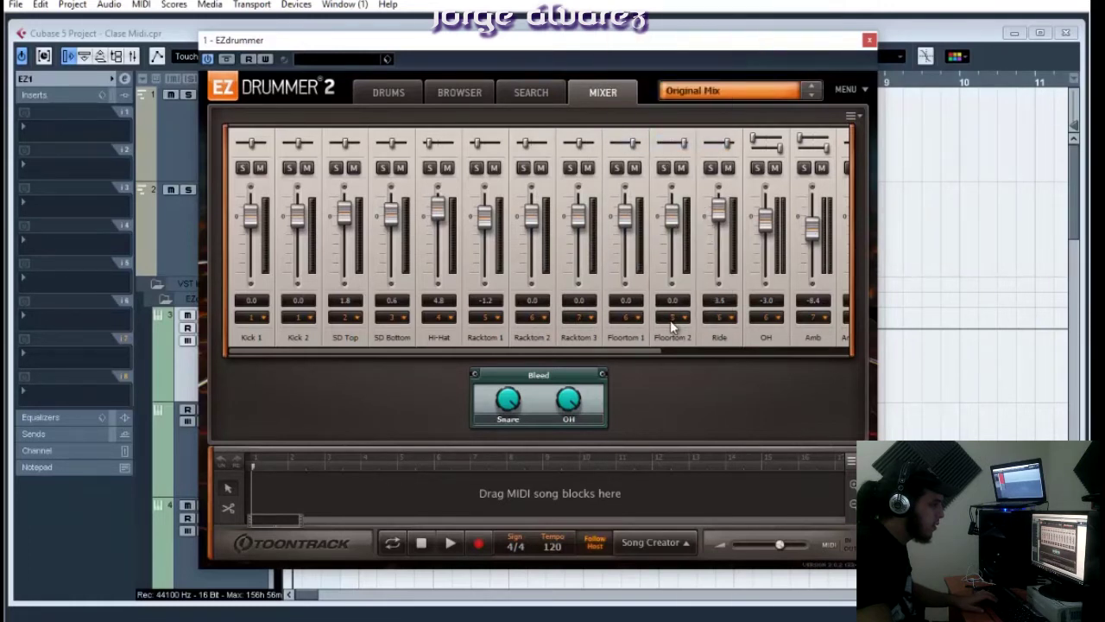
Route Floortom 2 to Output 9 and Ride to Output 10
left_click(673, 317)
left_click(720, 159)
left_click(682, 319)
left_click(715, 375)
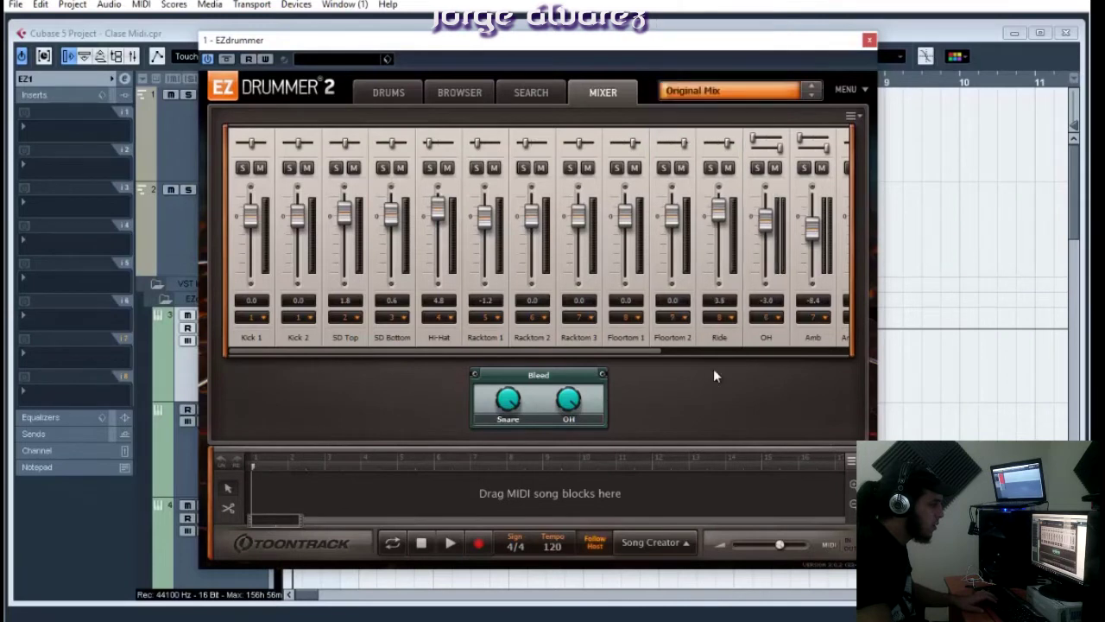
left_click(719, 317)
left_click(750, 173)
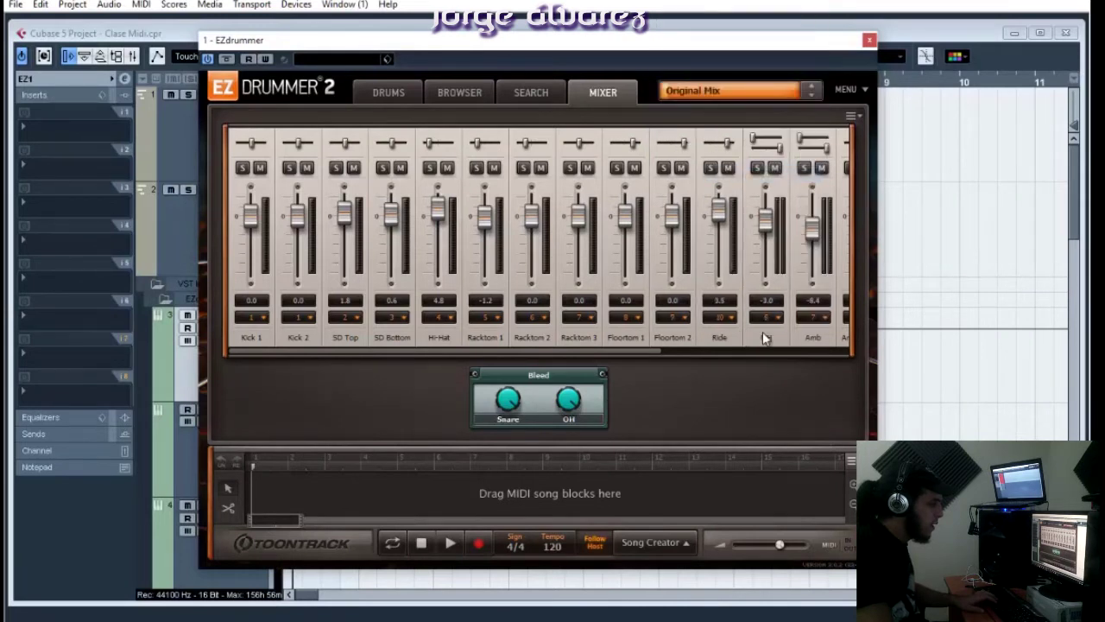
Preview the Verse 01 groove from Radio Rock 147 BPM and check the level meters of the EZ output tracks
left_click(510, 92)
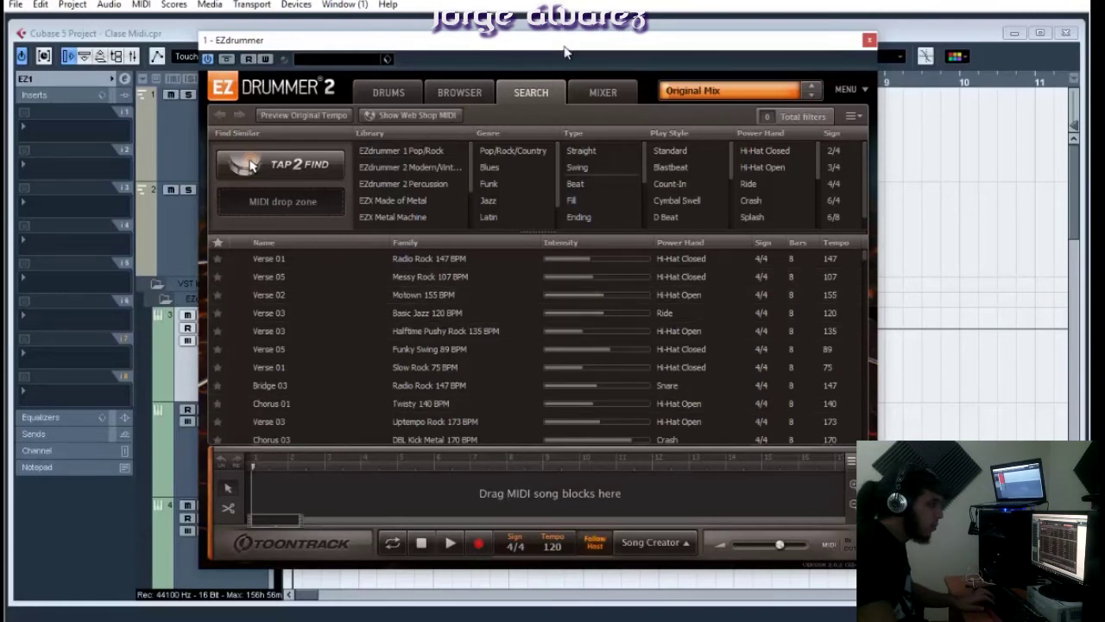
left_click_drag(565, 49, 565, 24)
left_click(245, 232)
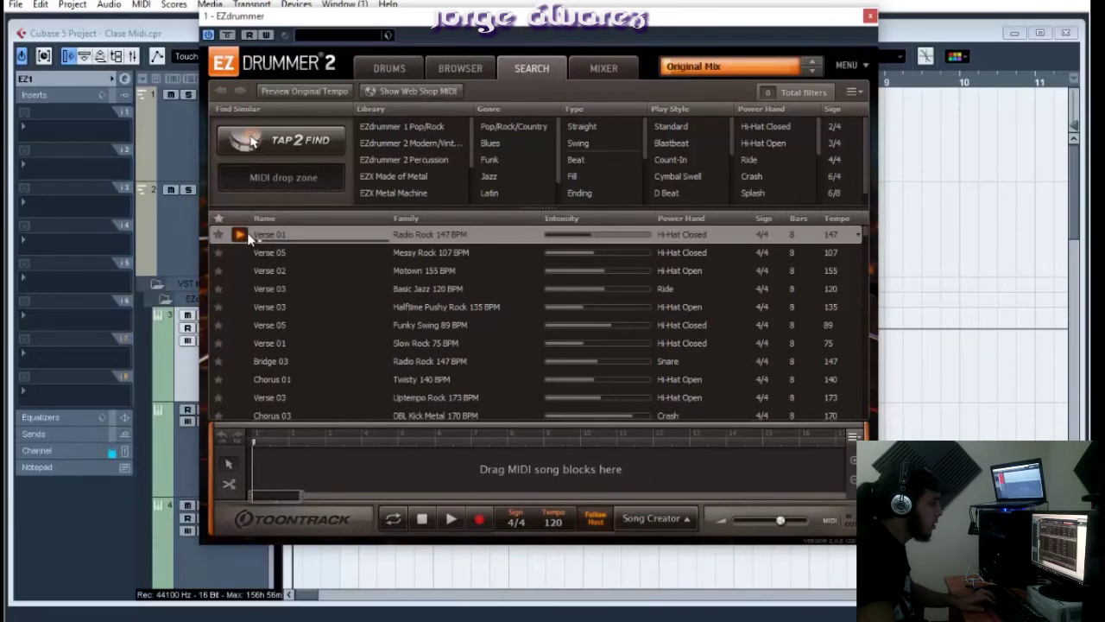
left_click(871, 16)
left_click_drag(1079, 173, 1079, 245)
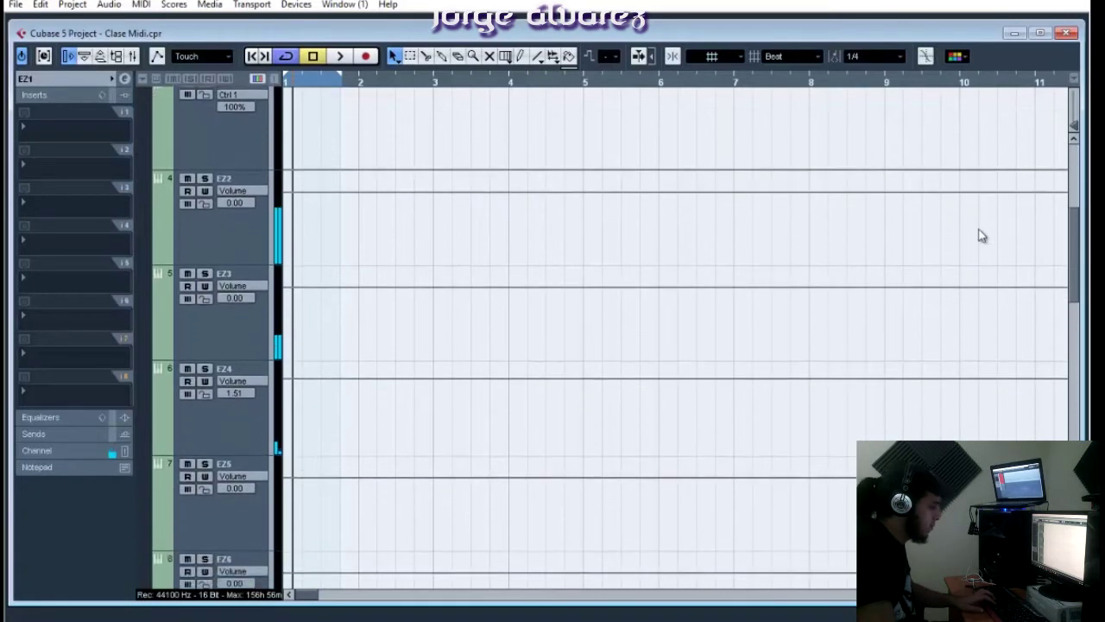
Reopen EZdrummer beside the track list and replay the Verse 01 groove with the EZ3 track selected
key("F11")
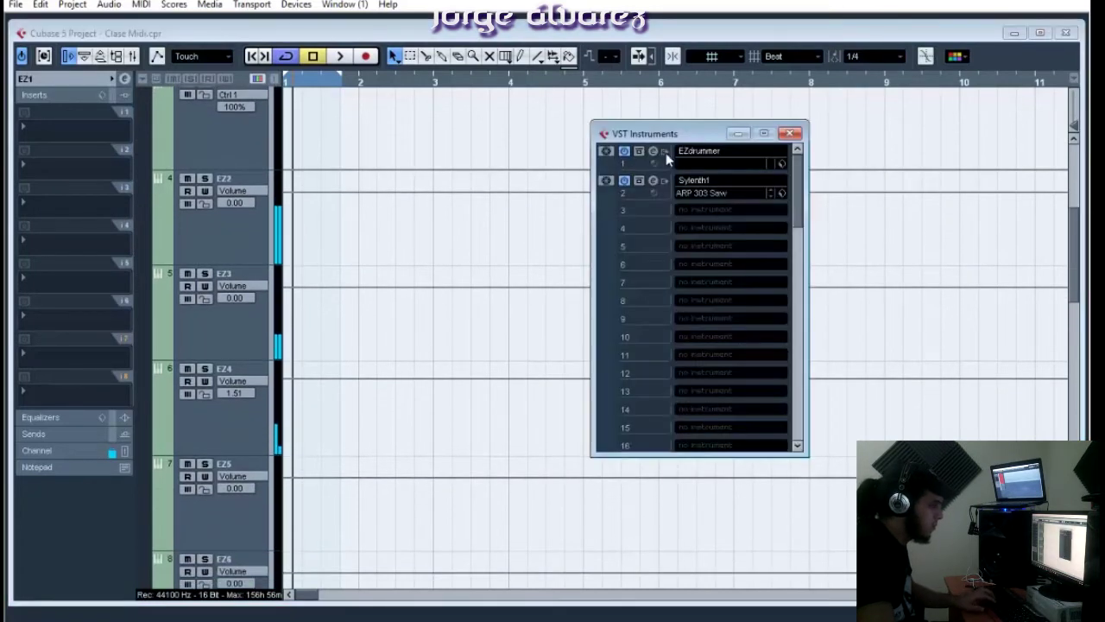
left_click(624, 151)
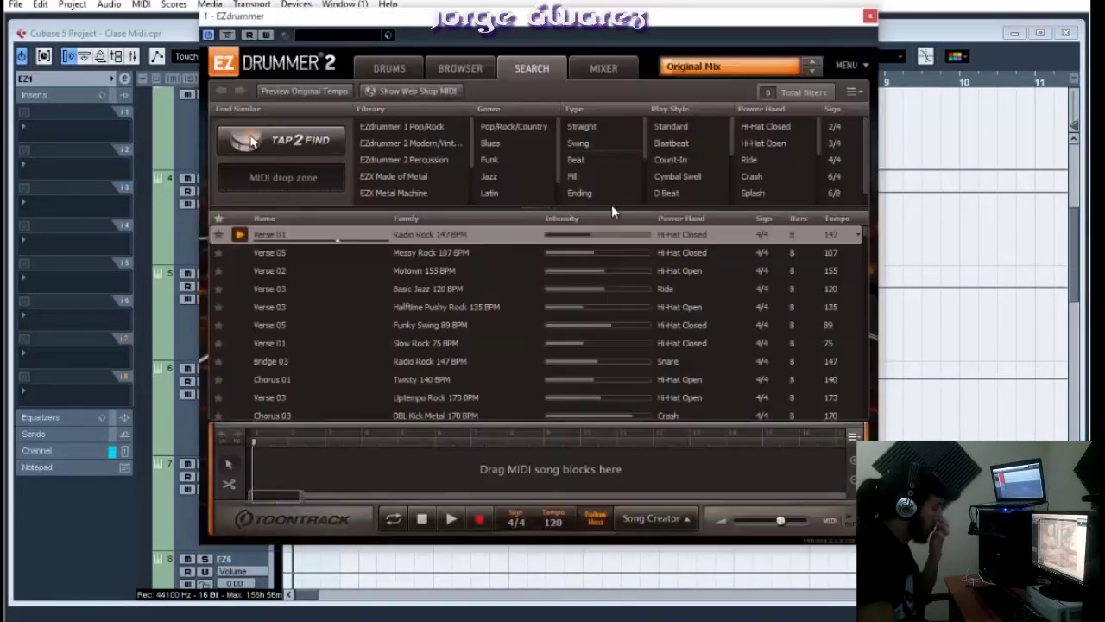
left_click_drag(285, 15, 447, 13)
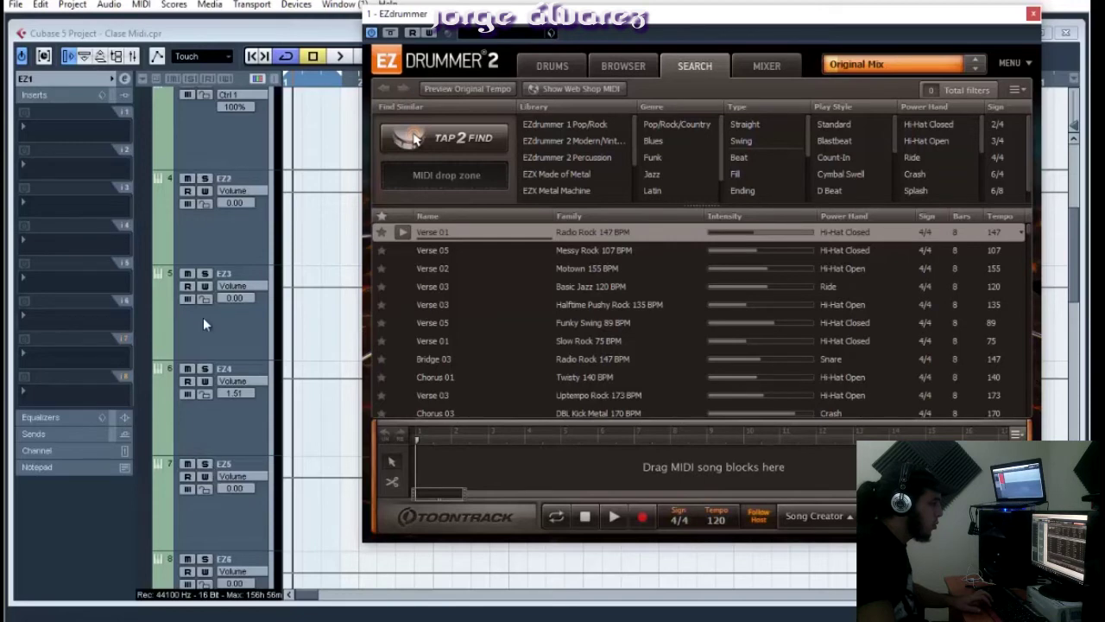
left_click(225, 350)
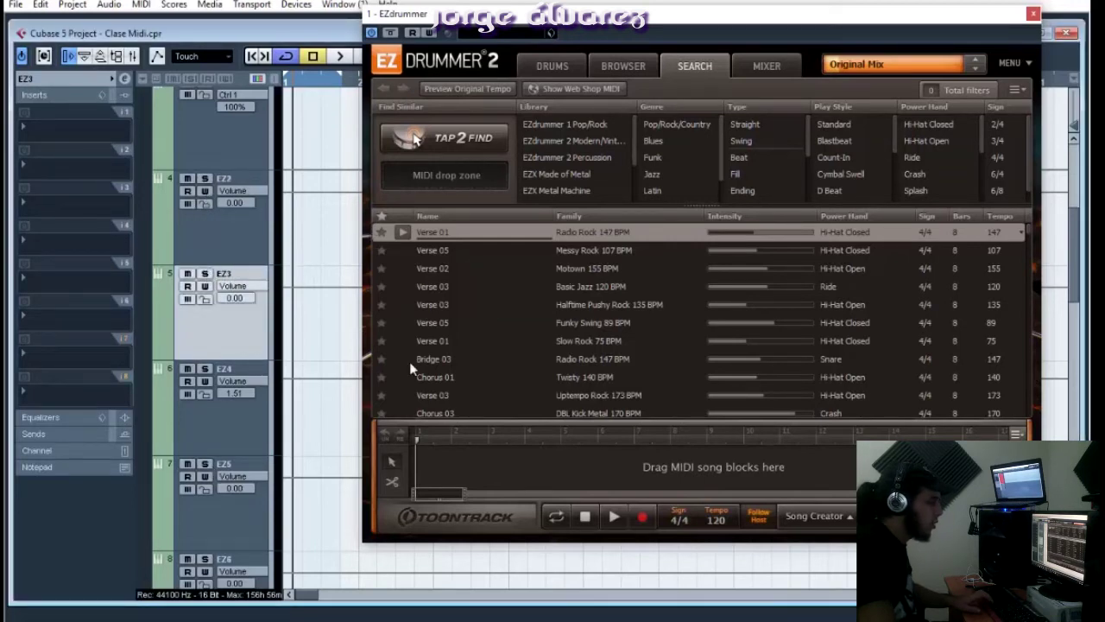
left_click(404, 231)
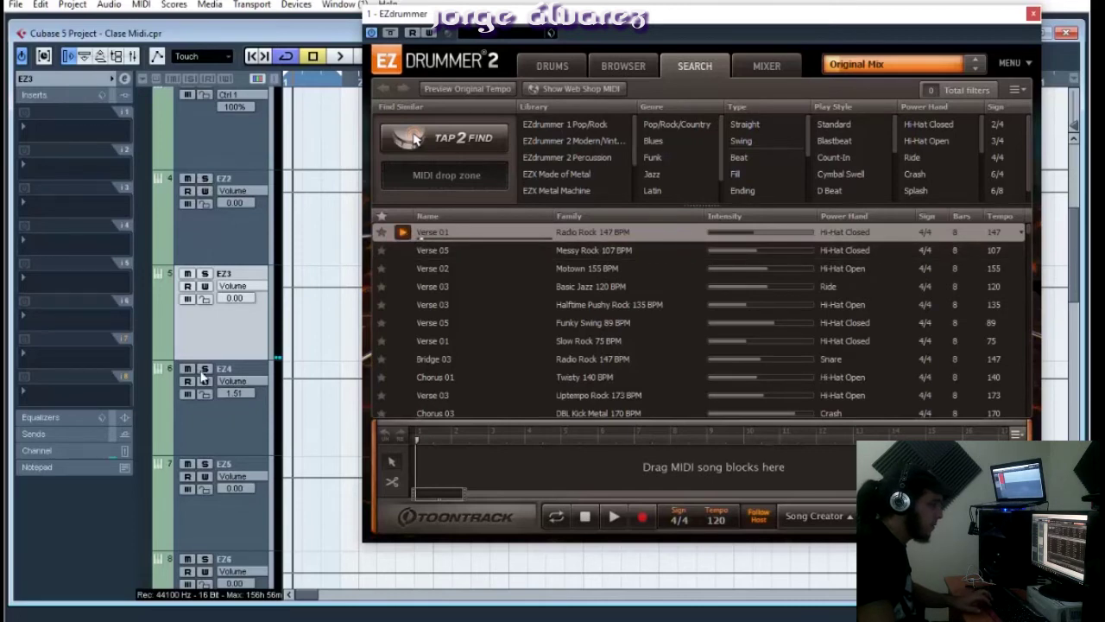
Solo the EZ2, EZ3, EZ4 and EZ1 tracks in turn to hear each drum output, and stop the groove
left_click(206, 179)
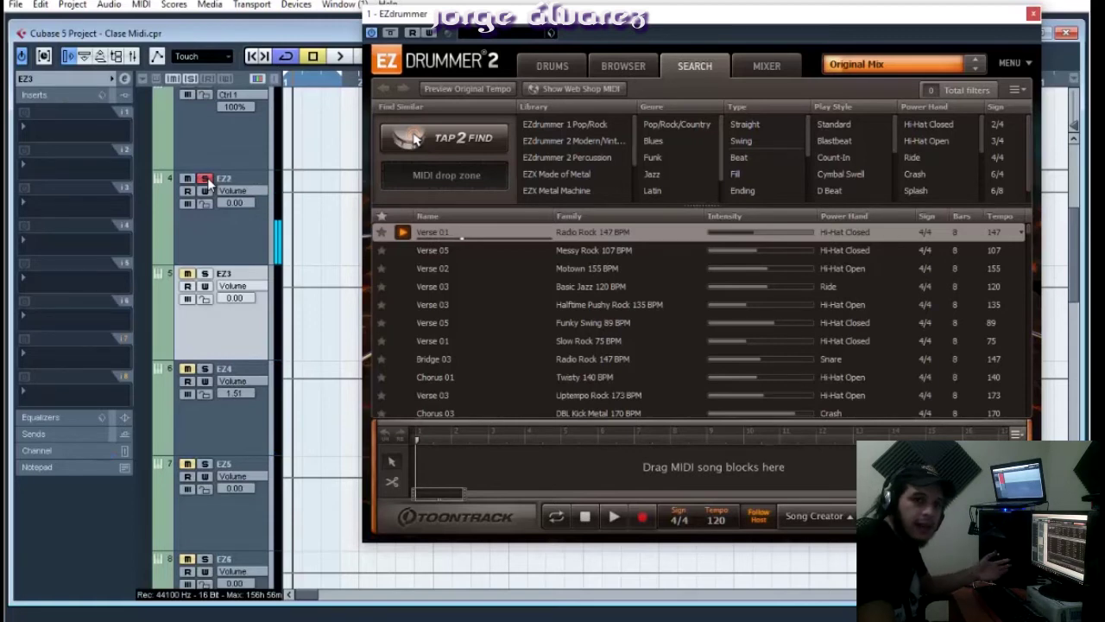
left_click(206, 179)
left_click(205, 274)
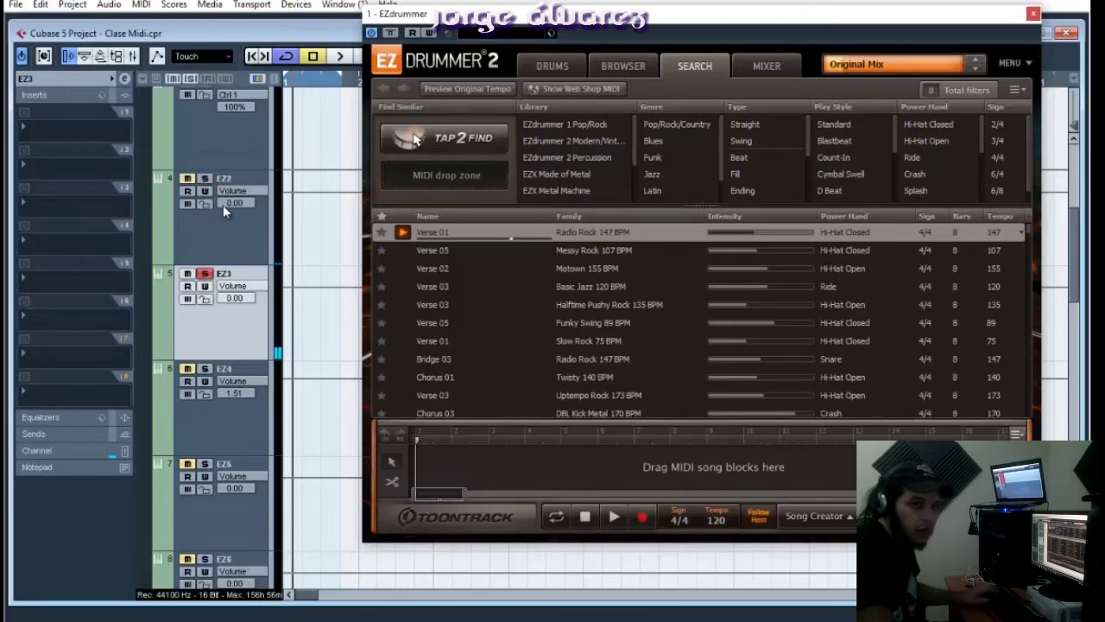
left_click(205, 369)
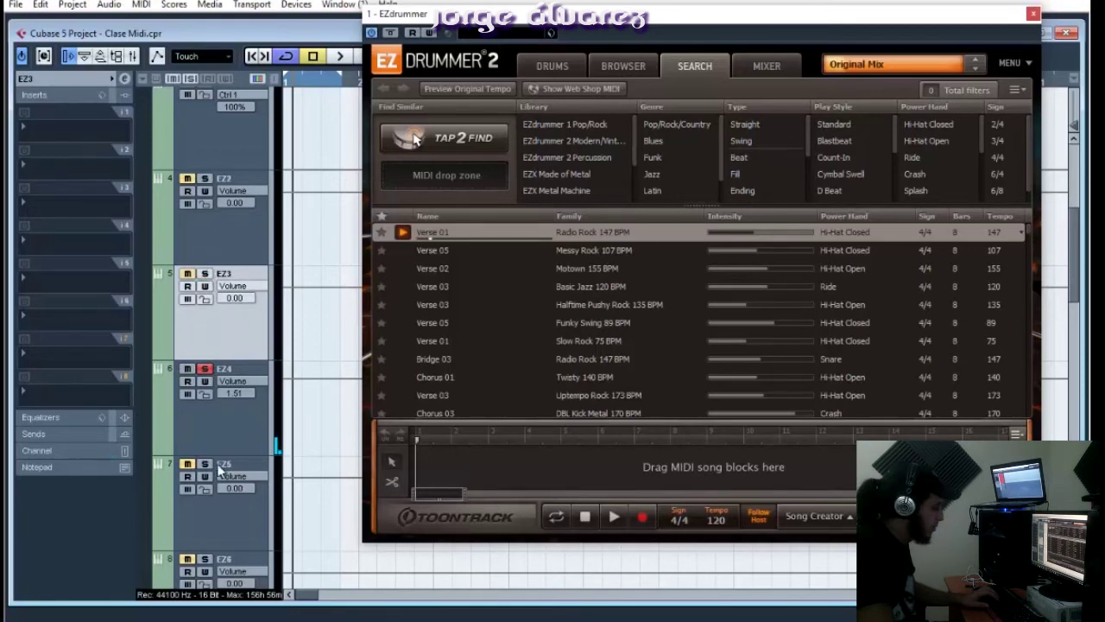
scroll(234, 246, "up", 5)
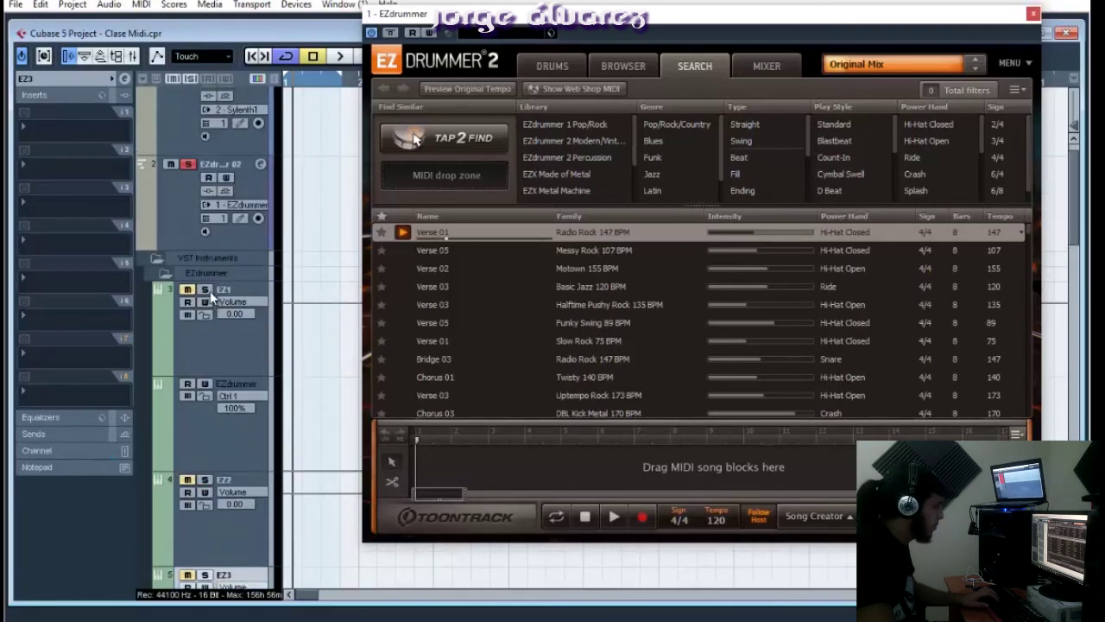
scroll(287, 344, "down", 1)
scroll(301, 358, "down", 1)
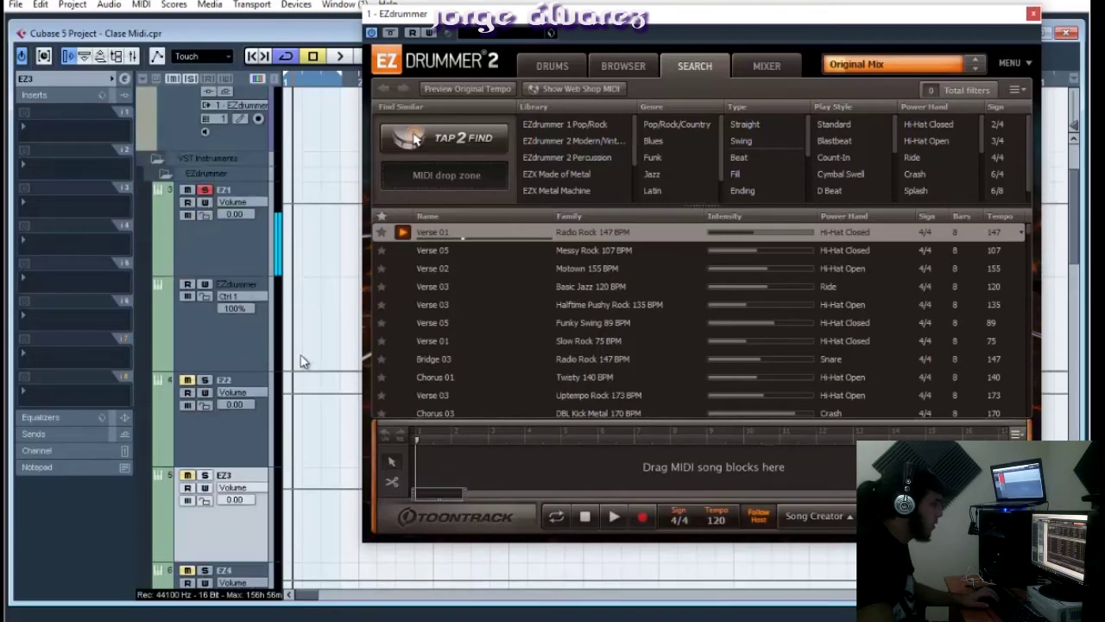
key("space")
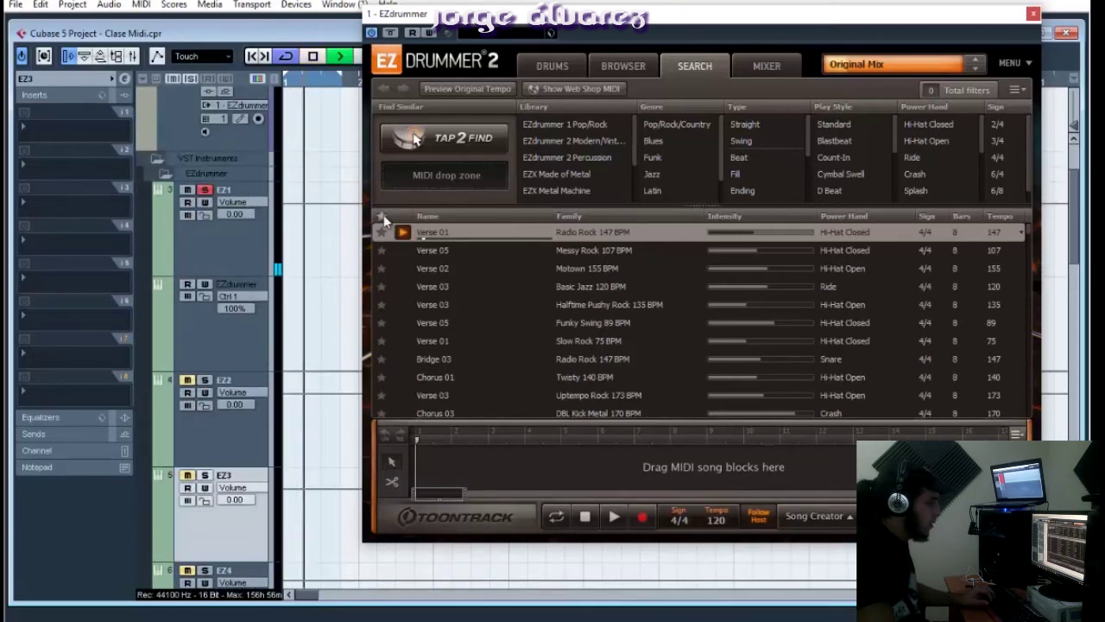
key("space")
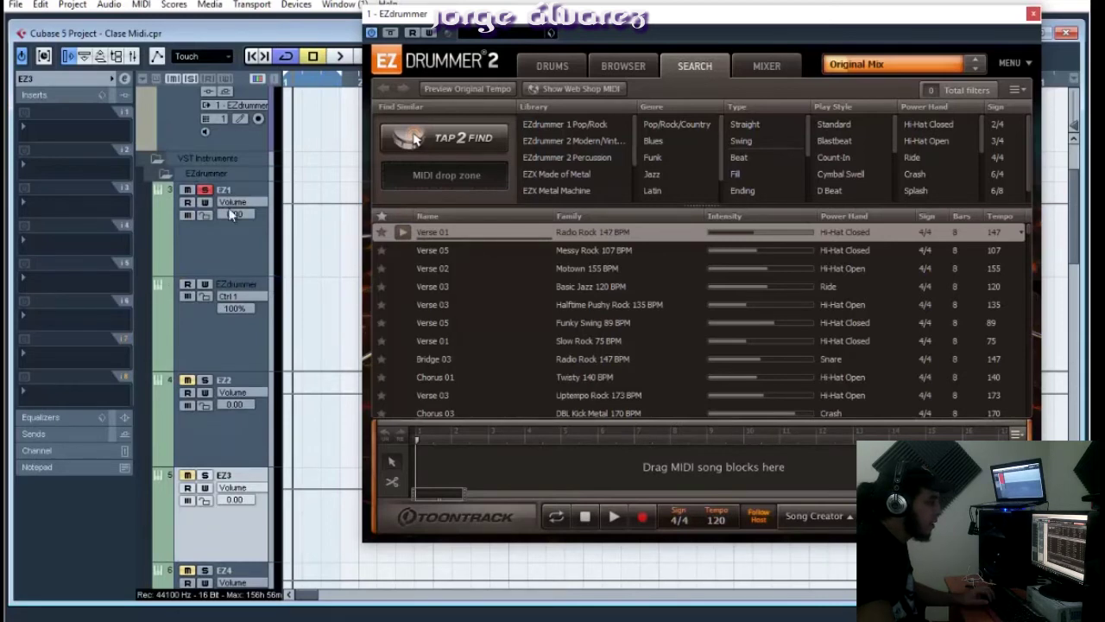
Close EZdrummer and rename the EZ1 track as Bombo
left_click(231, 239)
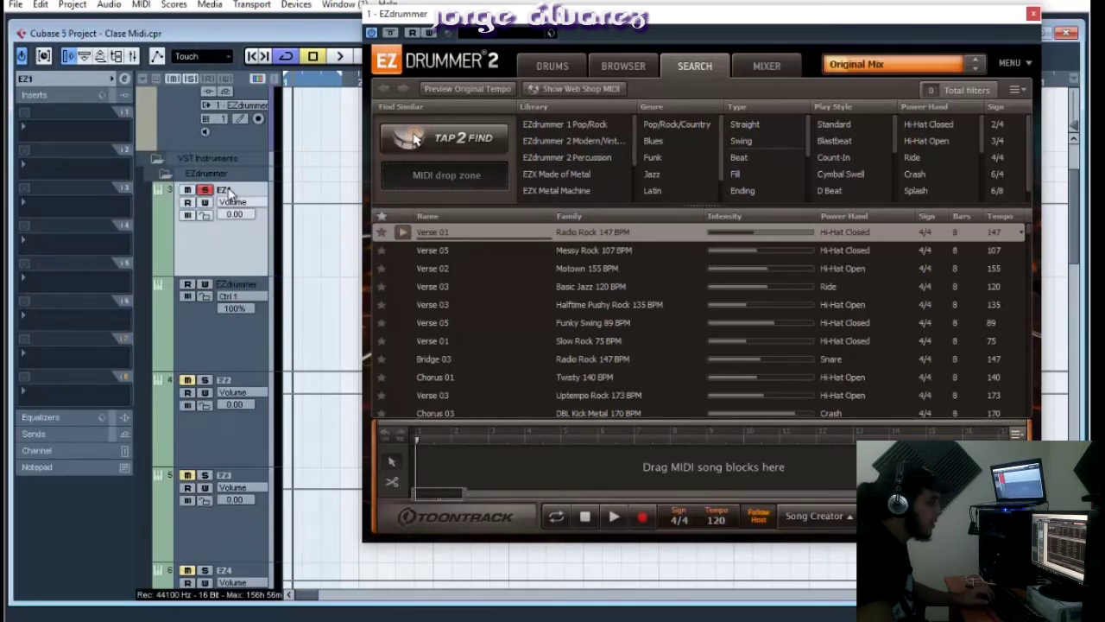
left_click(1033, 14)
double_click(226, 190)
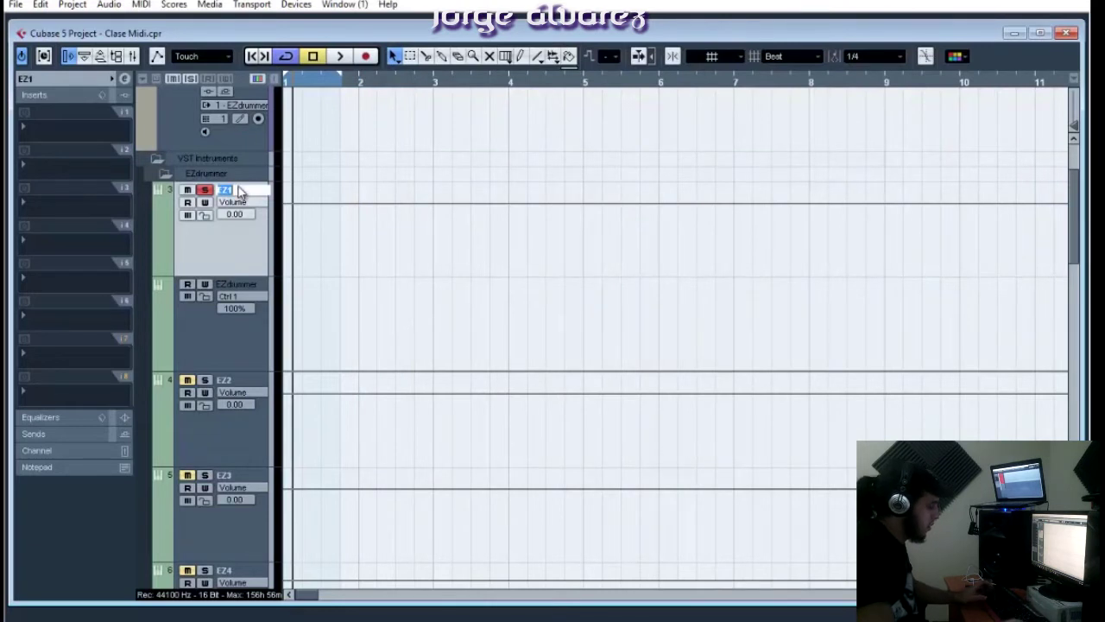
type("Bom")
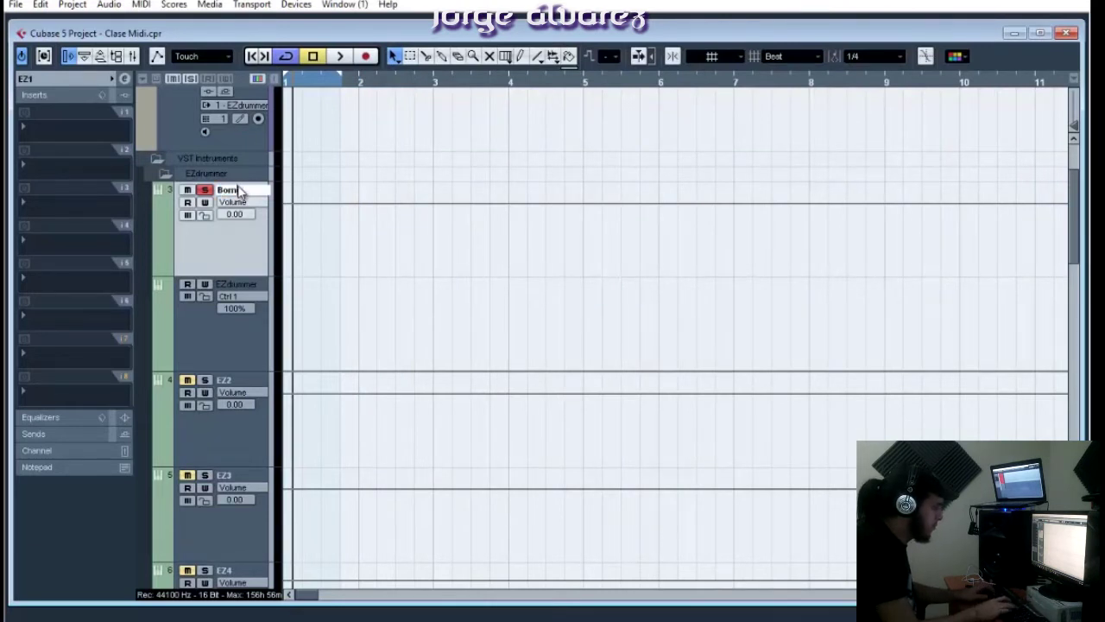
type("bo")
key("Return")
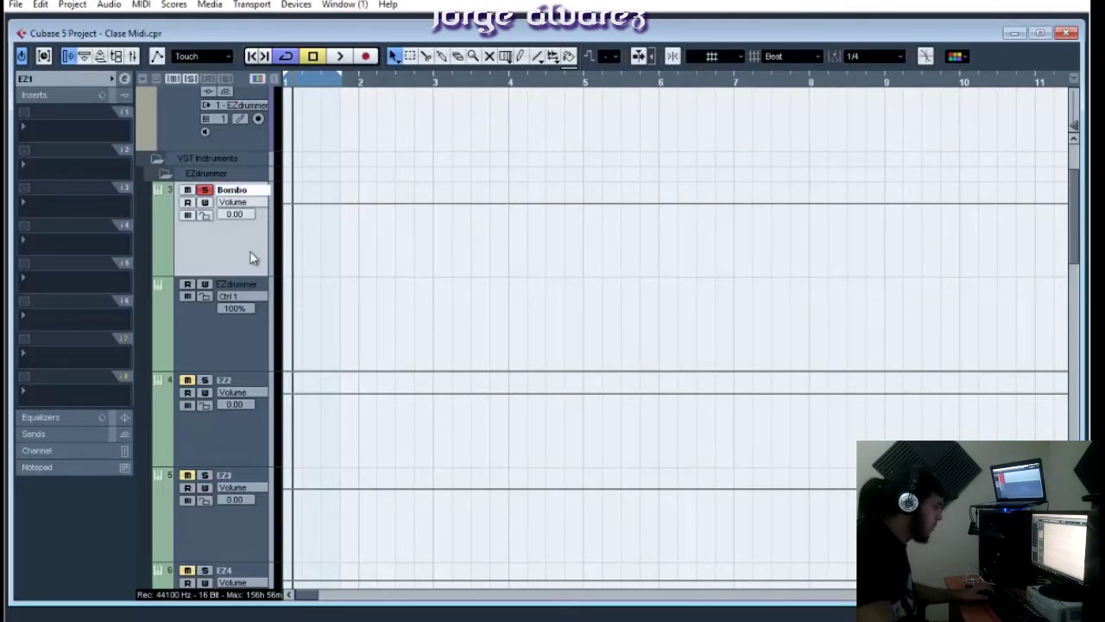
Rename the EZ2 track as Caja top and the EZ3 track as caja bottom
double_click(242, 383)
type("Caja t")
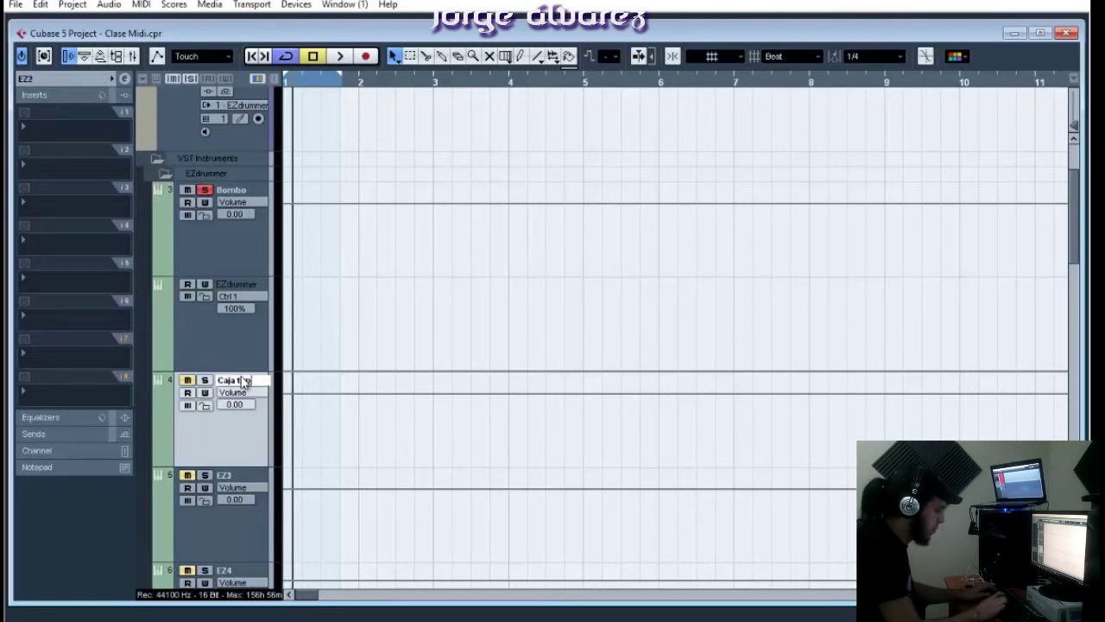
key("Tab")
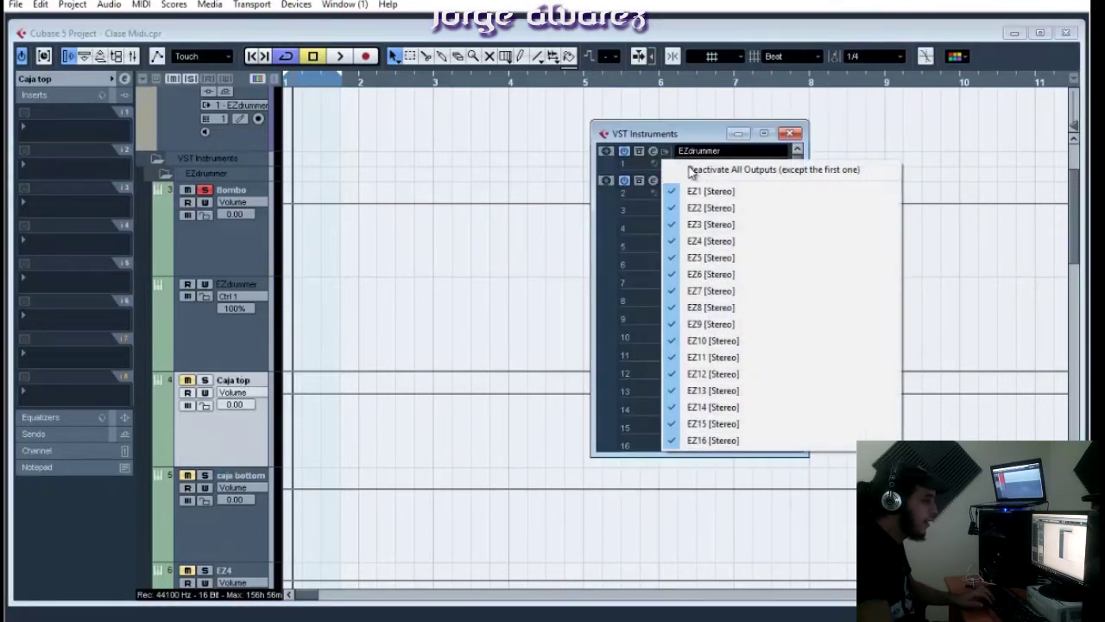
Deactivate all EZdrummer outputs except the first one in the VST instrument rack
left_click(636, 131)
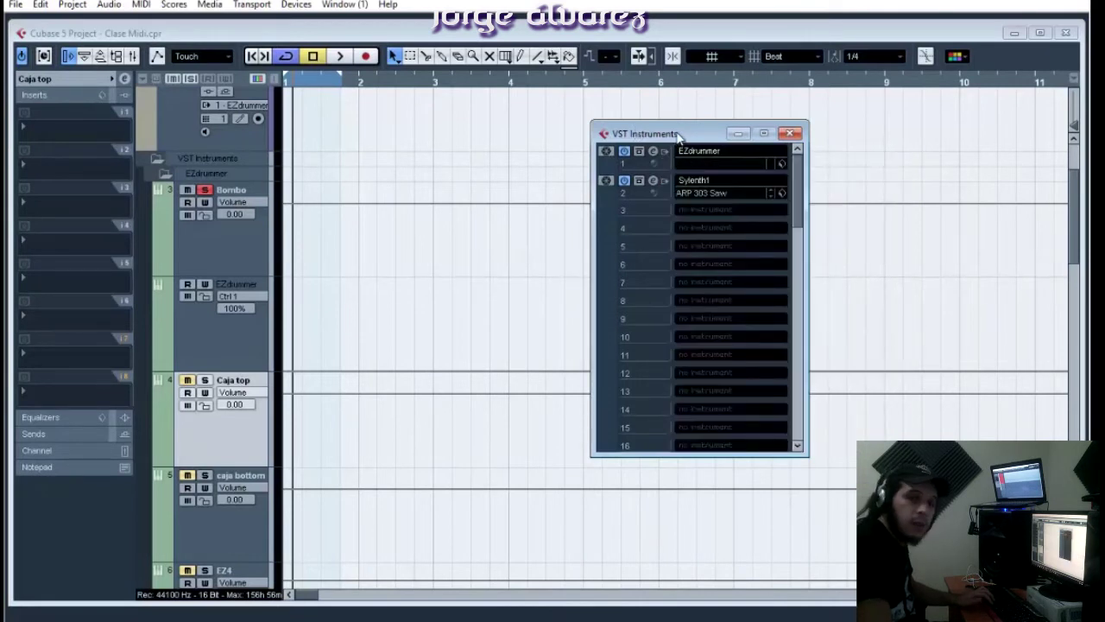
left_click(667, 152)
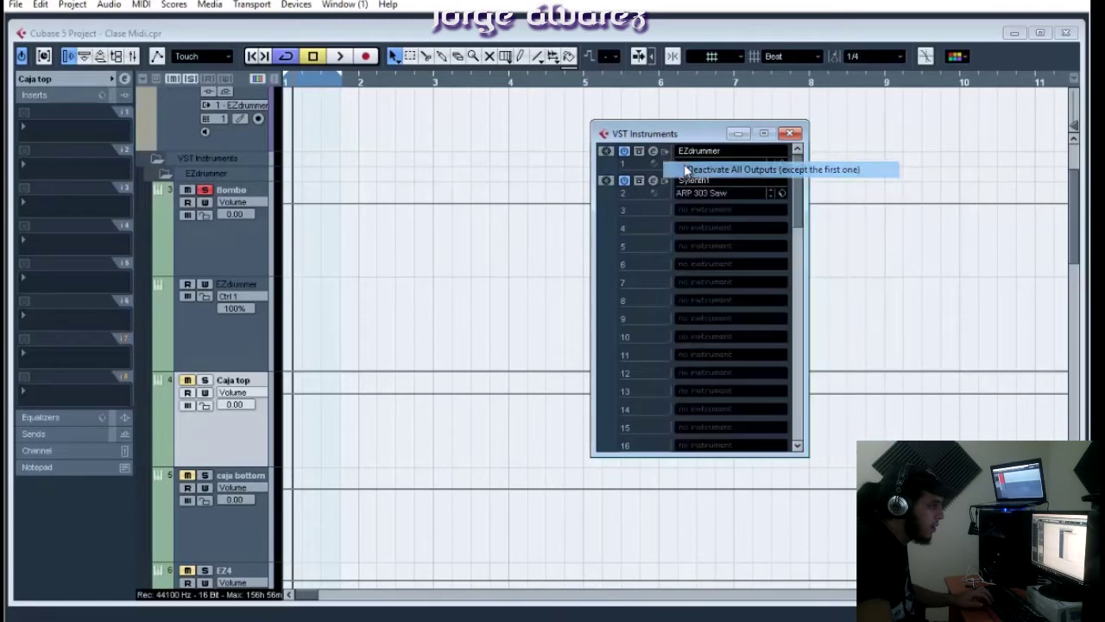
left_click(734, 170)
left_click(516, 361)
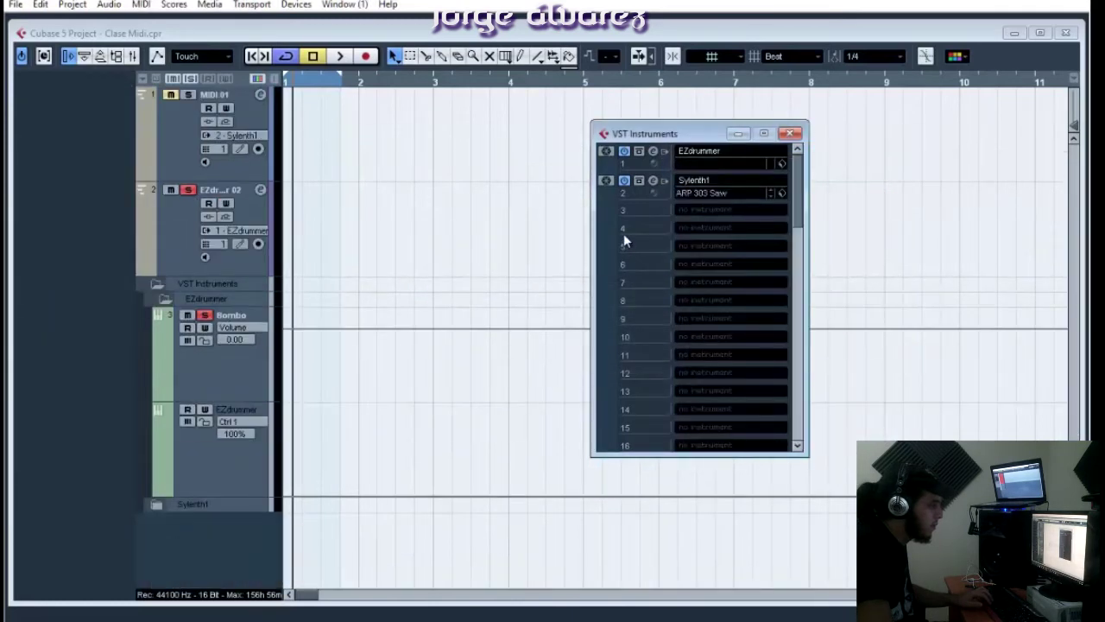
left_click(665, 152)
left_click(665, 143)
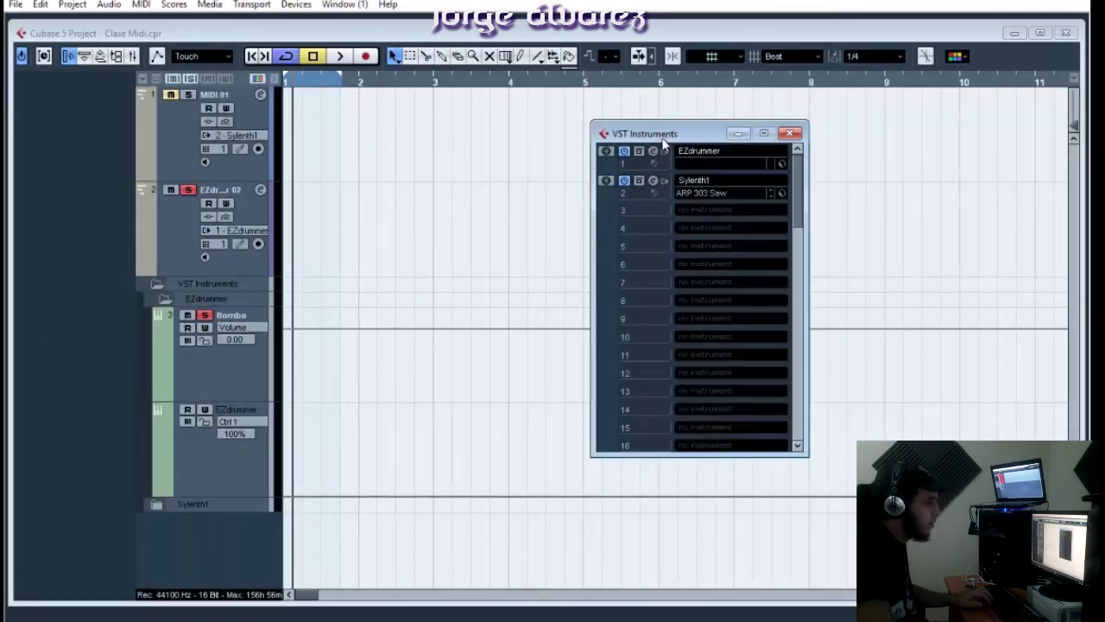
Apply Stereo output routing to the EZdrummer mixer and close the plug-in
left_click(655, 152)
left_click(767, 66)
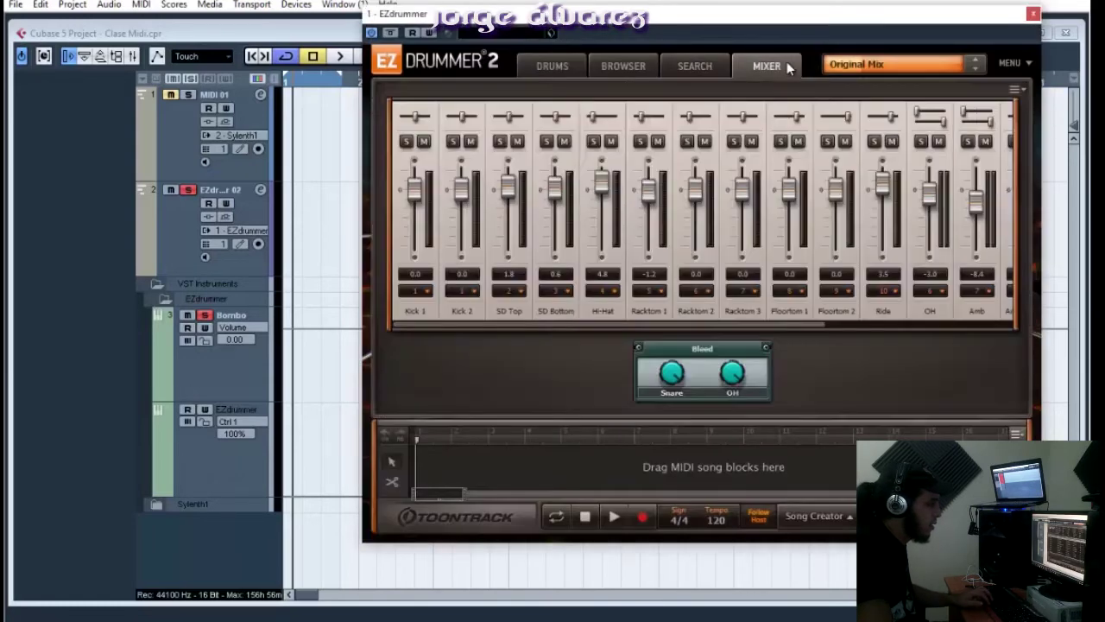
left_click(421, 291)
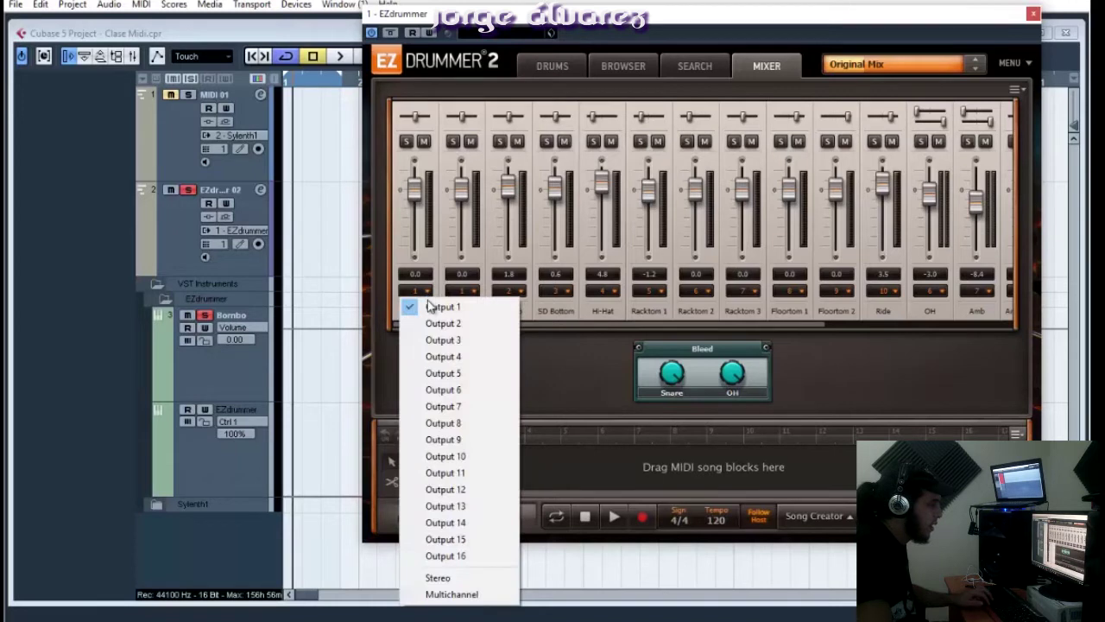
left_click(456, 576)
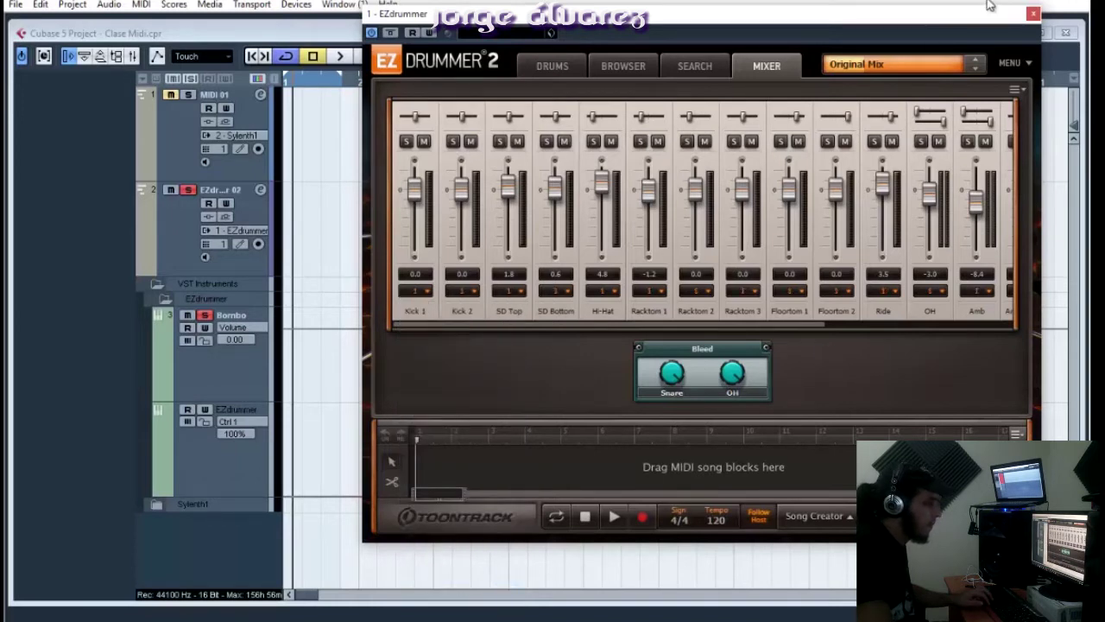
left_click(1034, 15)
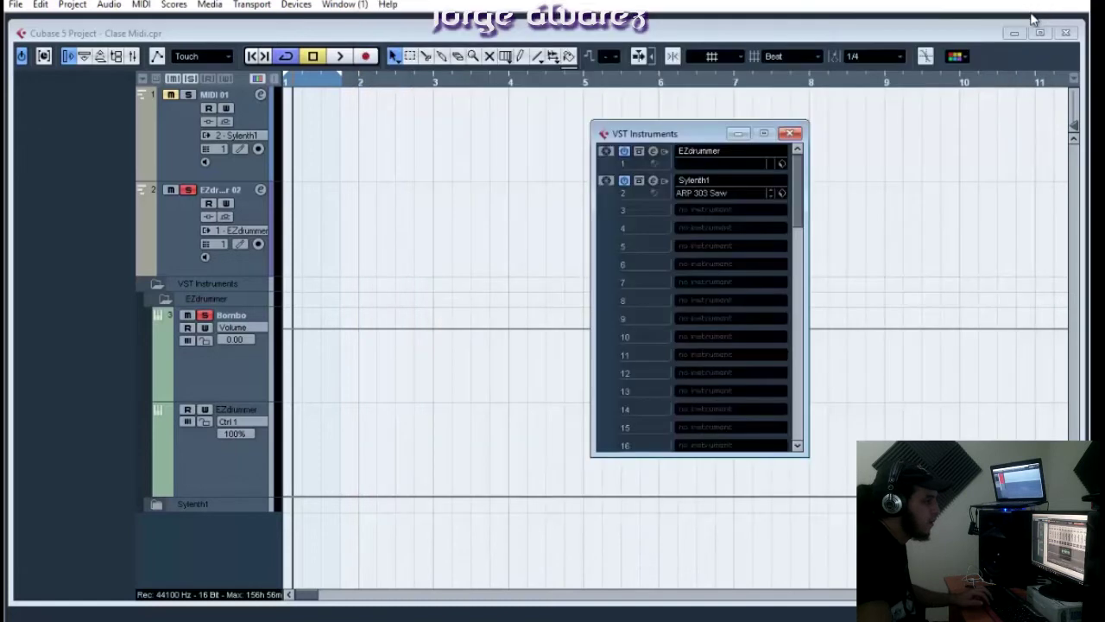
Select the EZdrummer 02 MIDI track and collapse the EZdrummer folder under VST Instruments
left_click(791, 135)
left_click(164, 226)
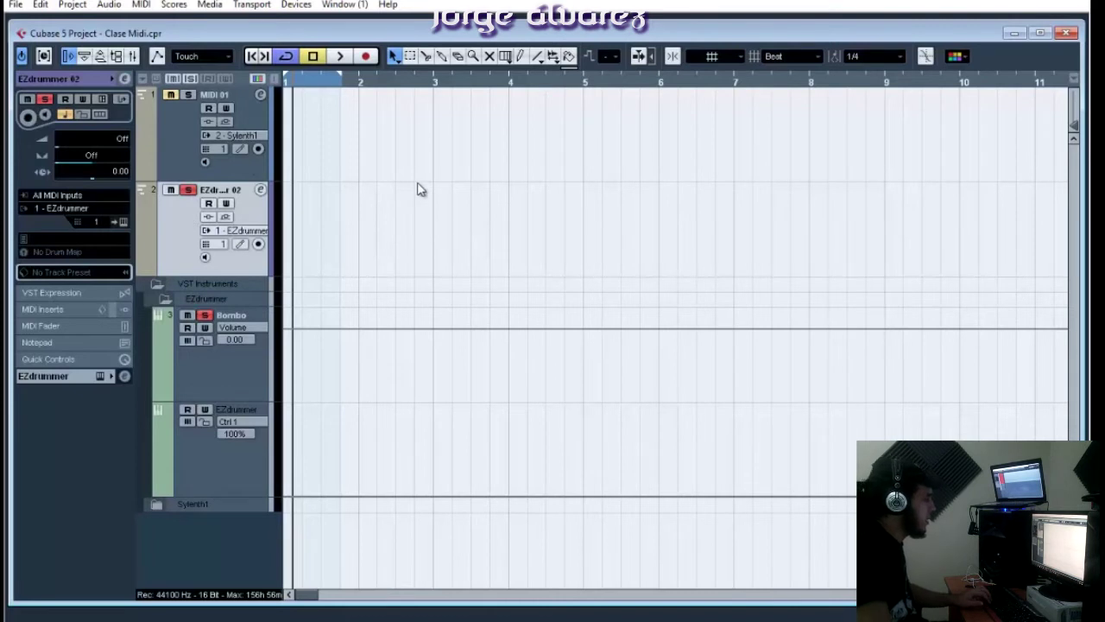
left_click(165, 298)
left_click(164, 290)
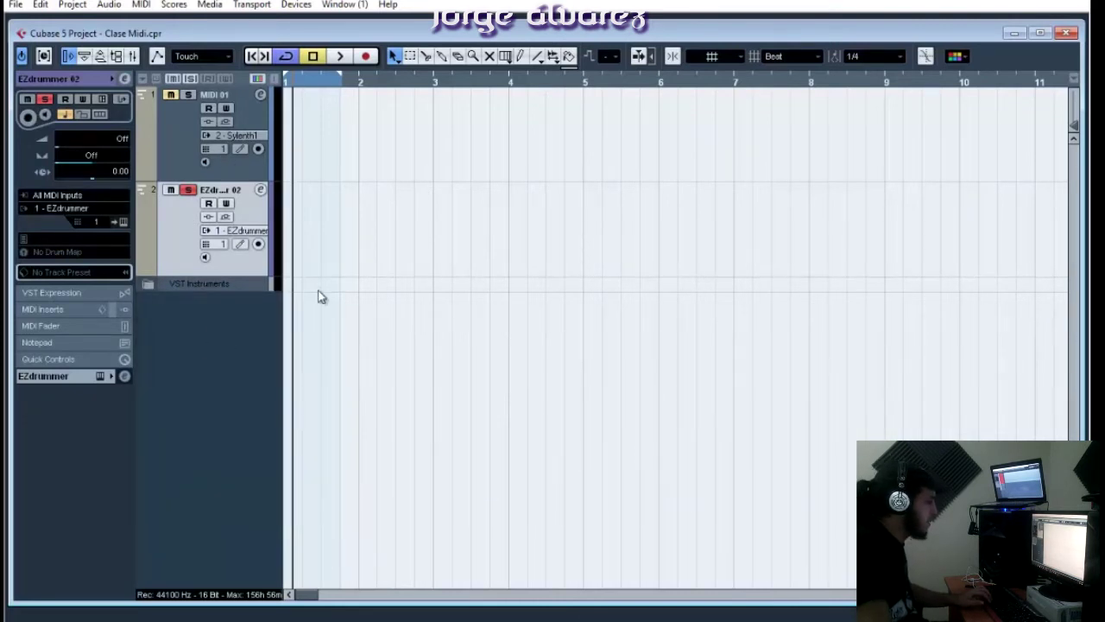
left_click(149, 291)
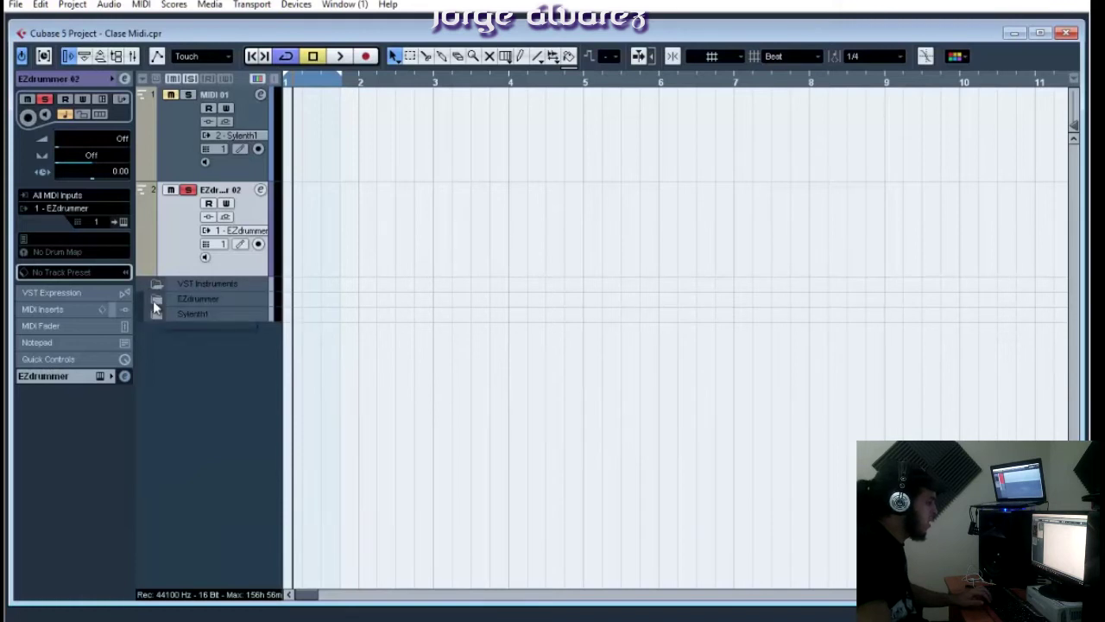
left_click(156, 299)
left_click(156, 300)
key("h")
key("h")
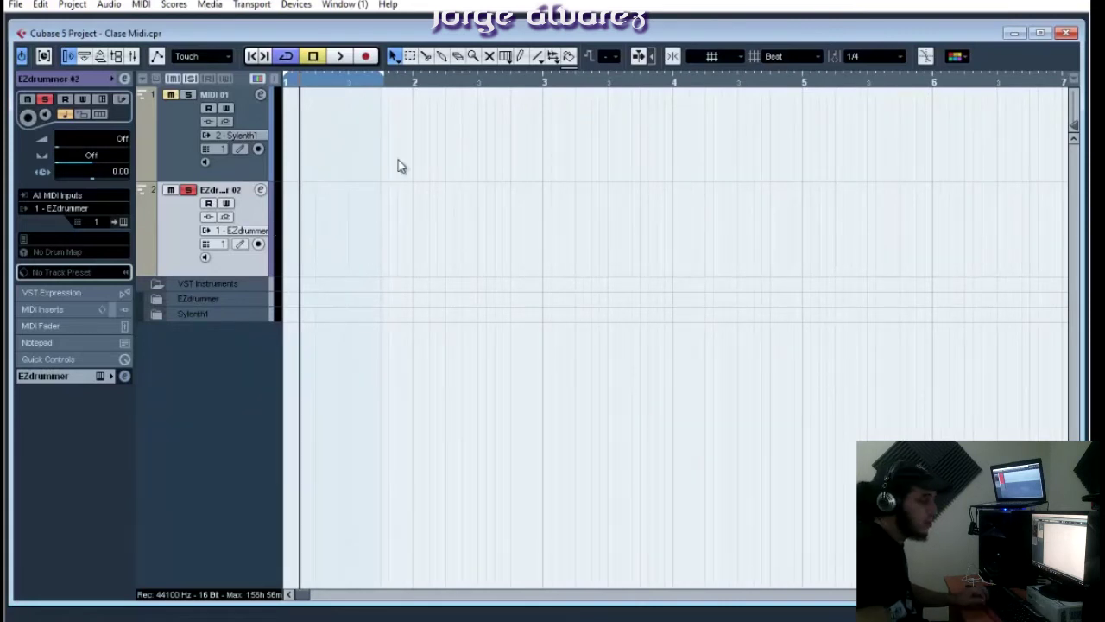
Draw a MIDI part on the EZdrummer 02 track, lengthen it, and move it to start at bar 3 with snap enabled
left_click(520, 58)
left_click_drag(294, 210, 628, 217)
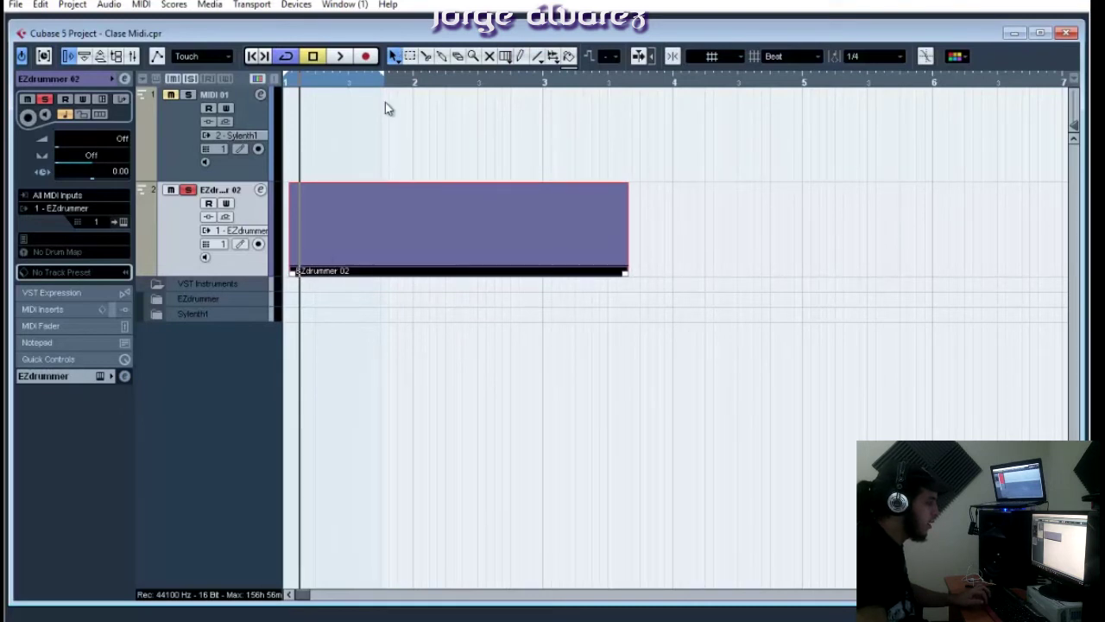
left_click_drag(292, 270, 285, 271)
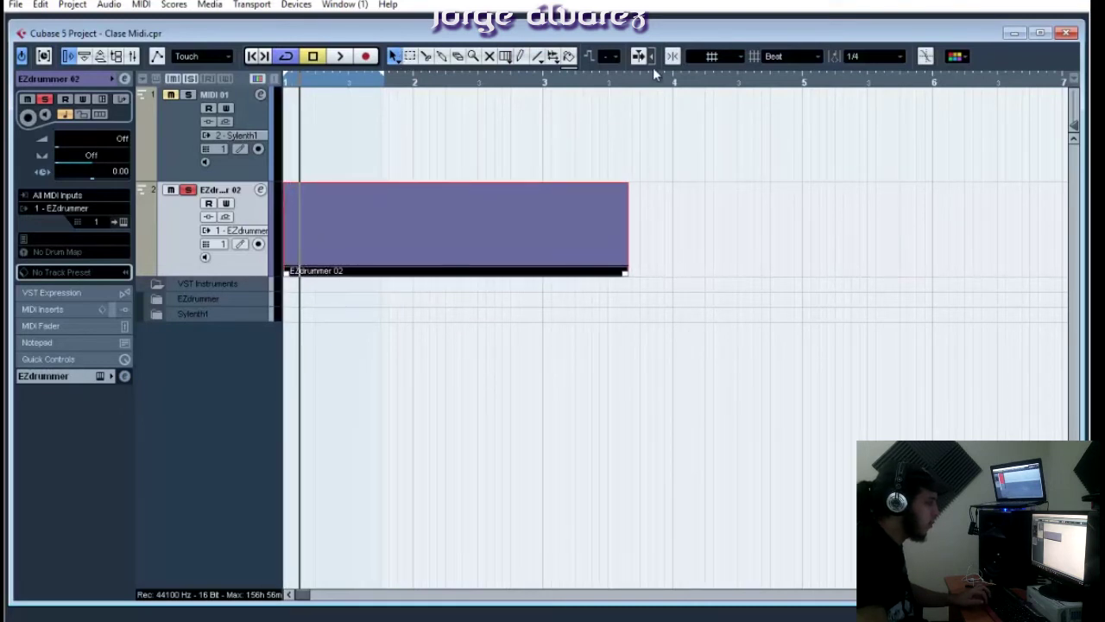
left_click_drag(626, 272, 933, 272)
left_click_drag(620, 239, 690, 229)
left_click(587, 159)
left_click(544, 83)
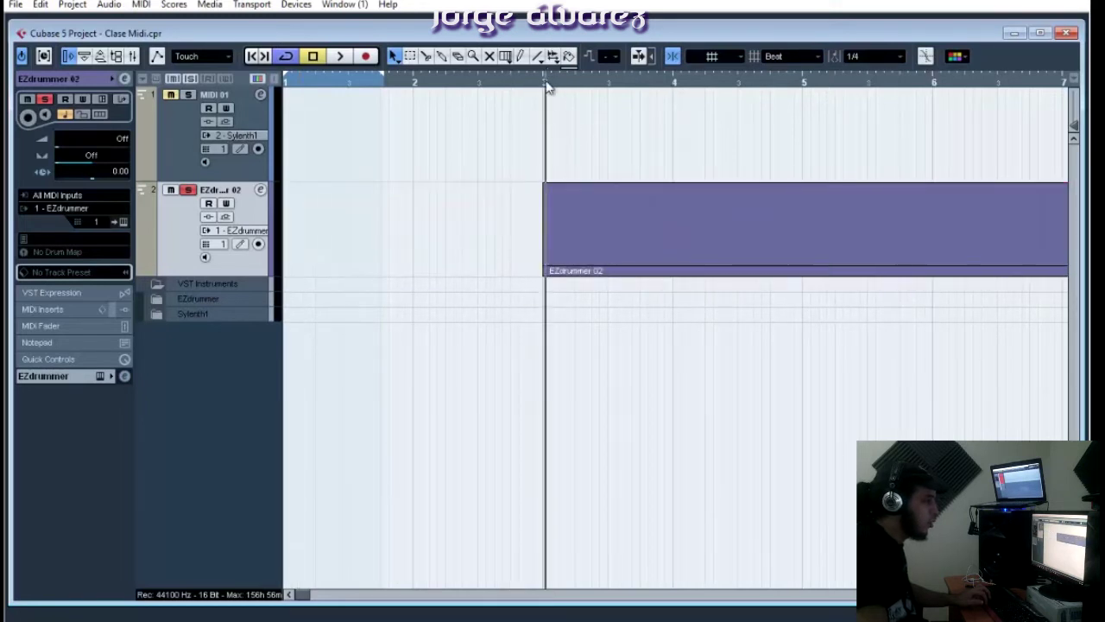
Open the MIDI part starting at bar 3 in the Key Editor and turn off solo on the EZdrummer 02 track
double_click(596, 259)
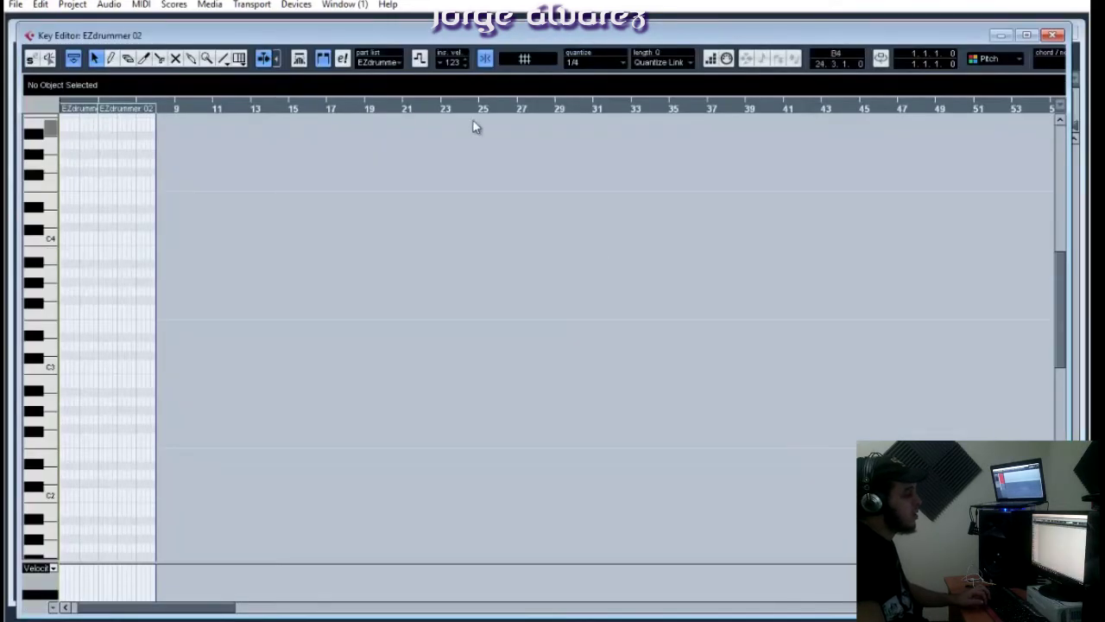
left_click_drag(384, 34, 568, 48)
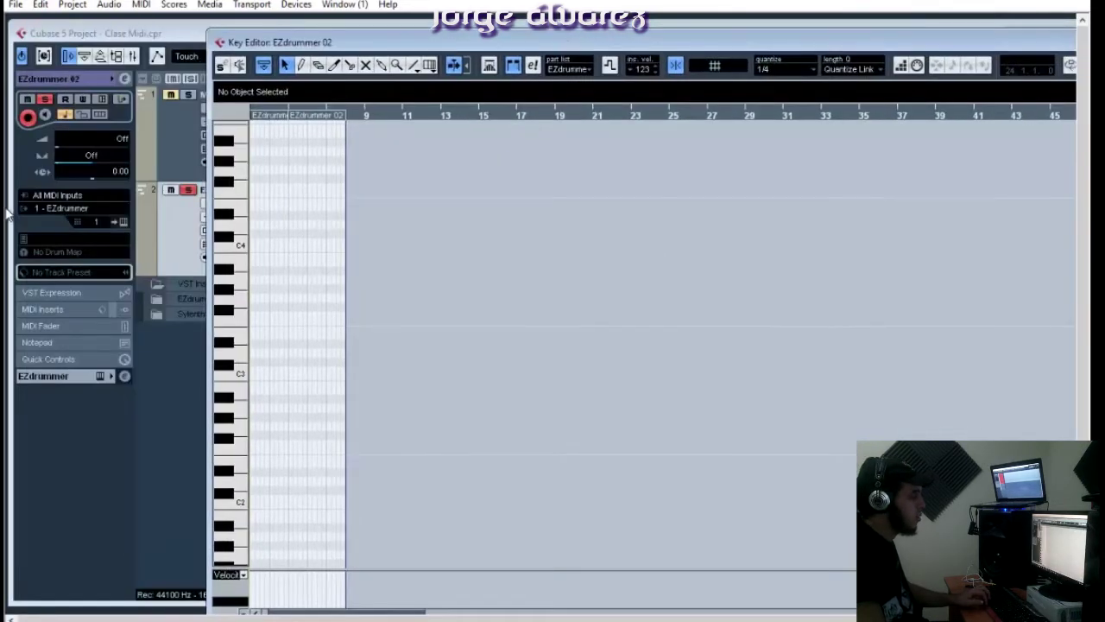
left_click(192, 190)
double_click(664, 241)
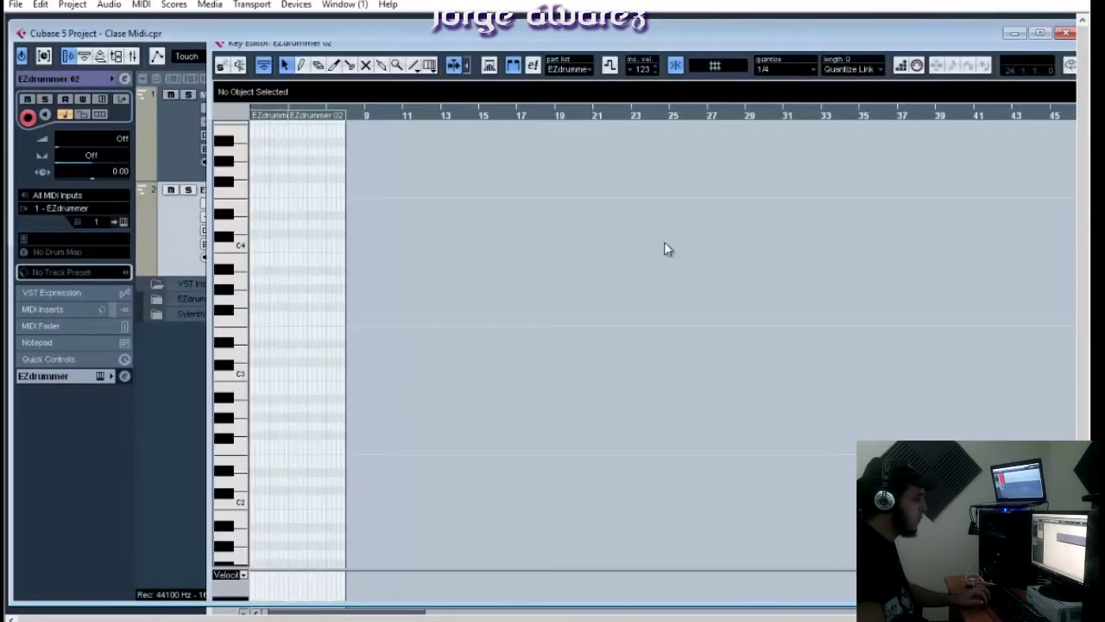
left_click_drag(328, 121, 285, 308)
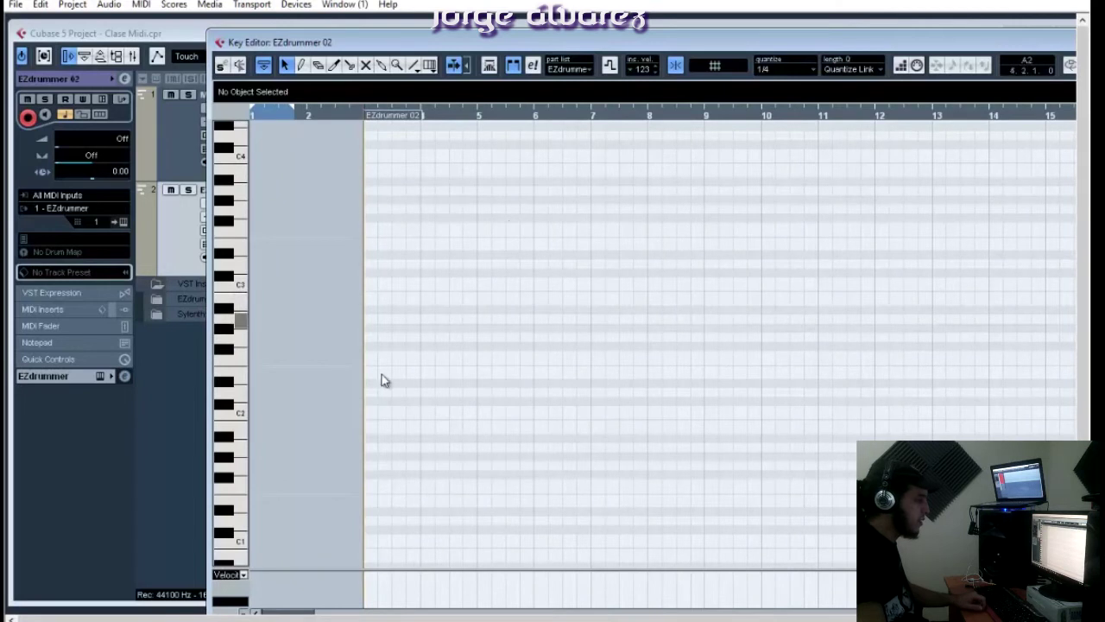
left_click(241, 418)
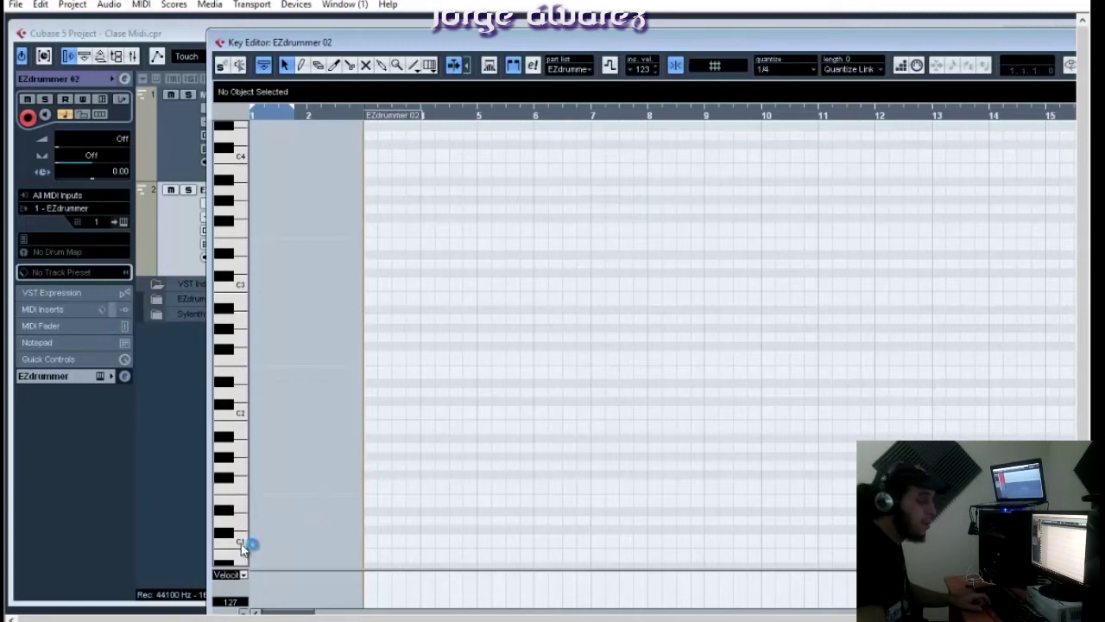
Draw quarter-note C1 hits on beat 1 of bars 3 to 6 and D1 hits on beat 3 of bars 3 to 5
left_click(301, 65)
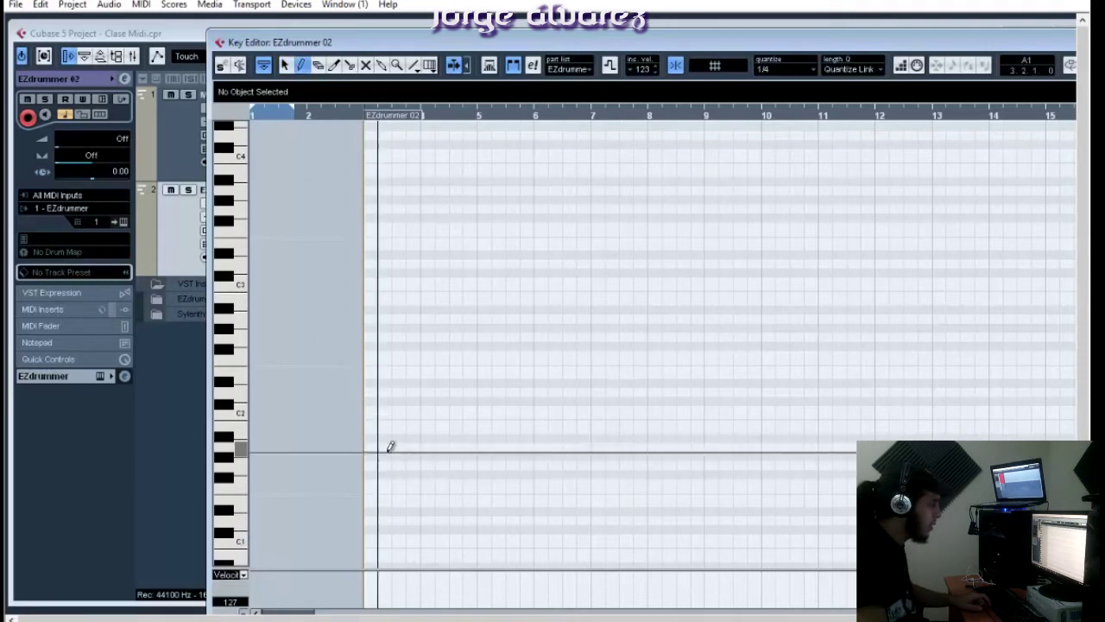
left_click(375, 538)
left_click(428, 538)
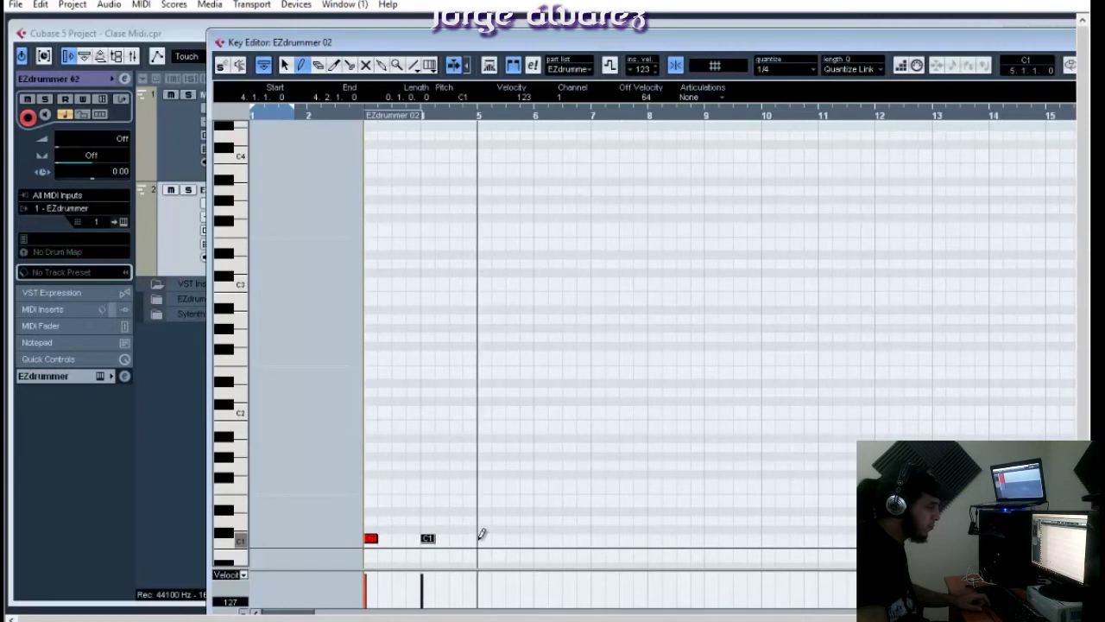
left_click(541, 538)
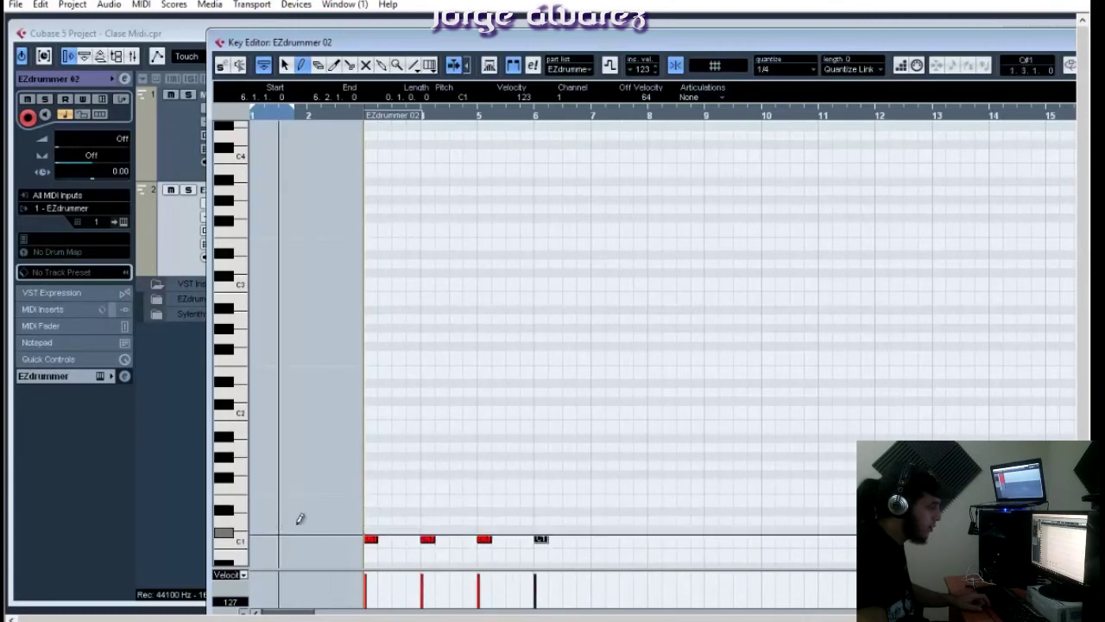
left_click(400, 519)
left_click(456, 519)
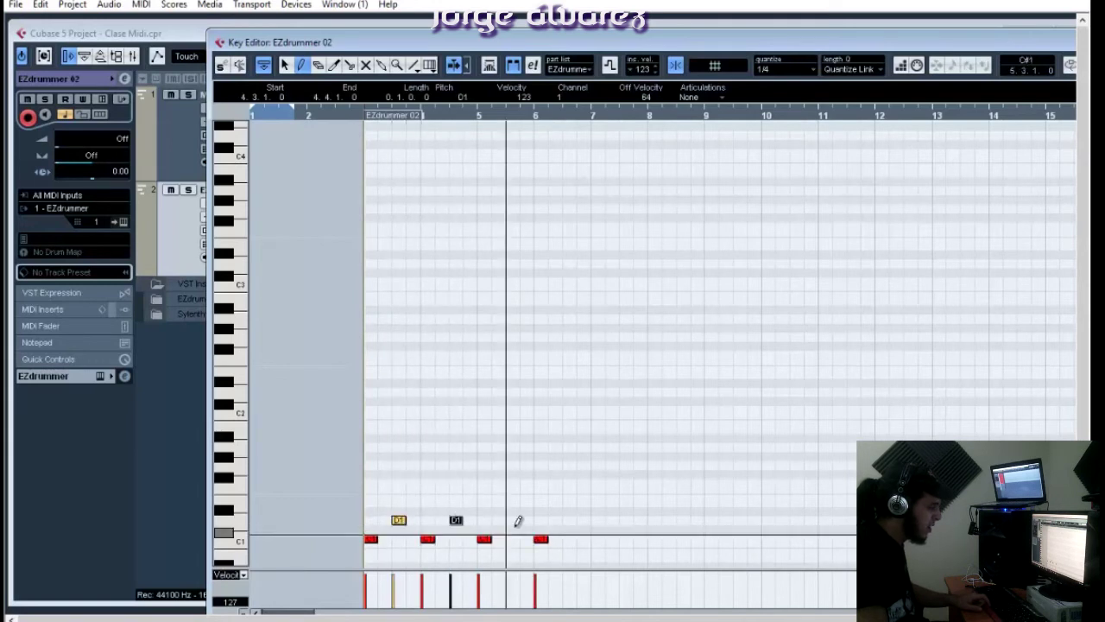
left_click(514, 520)
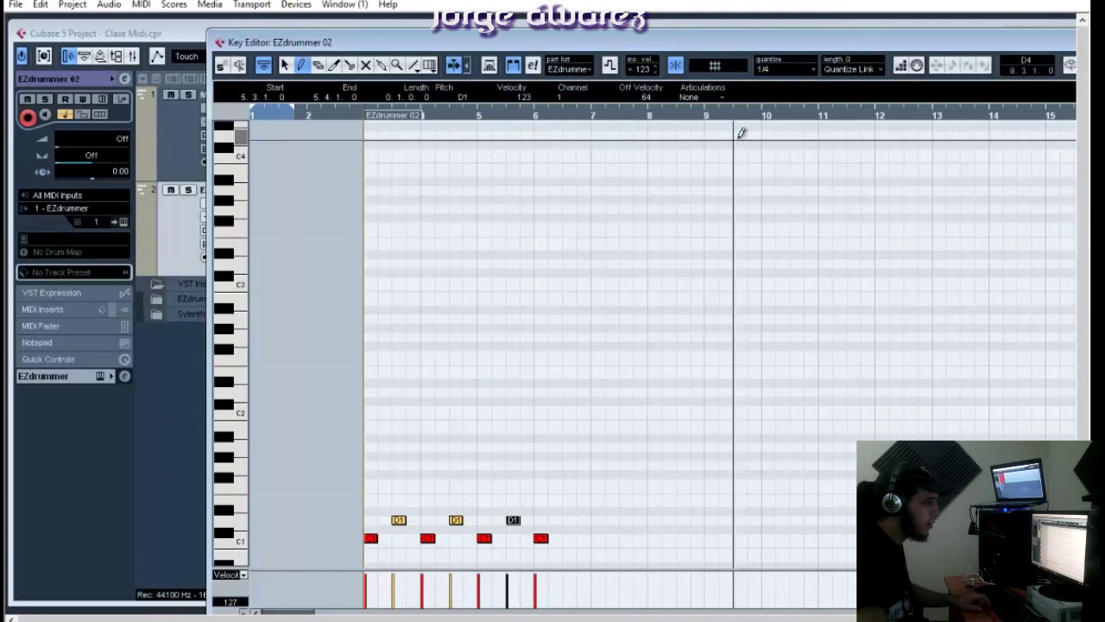
Set quantize to 1/8 and draw three D1 notes in the second half of bar 6
left_click(784, 69)
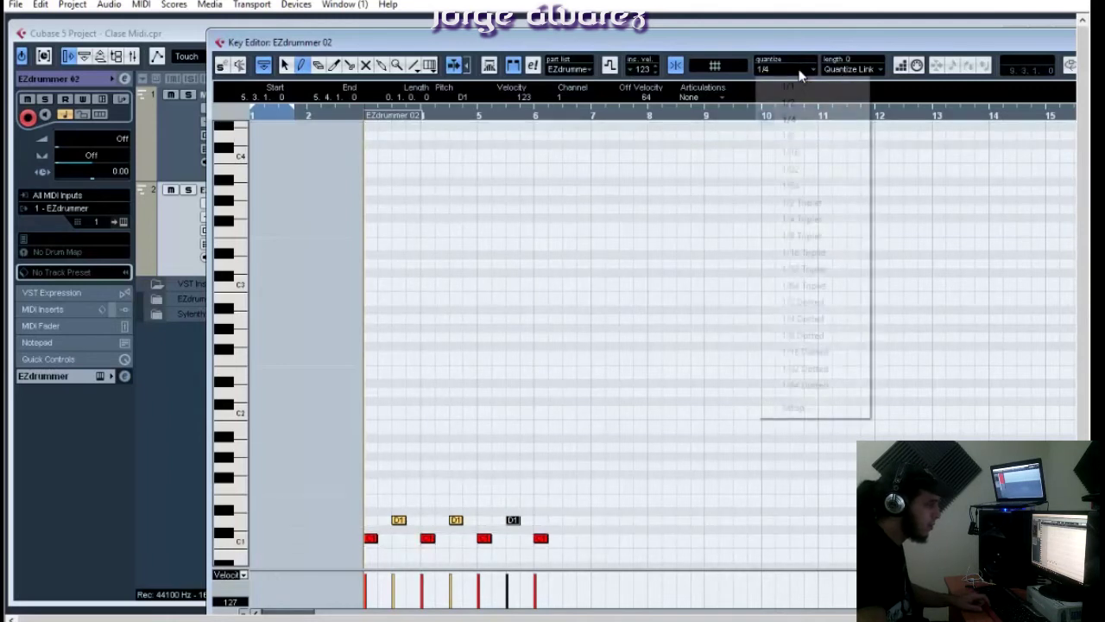
left_click(804, 135)
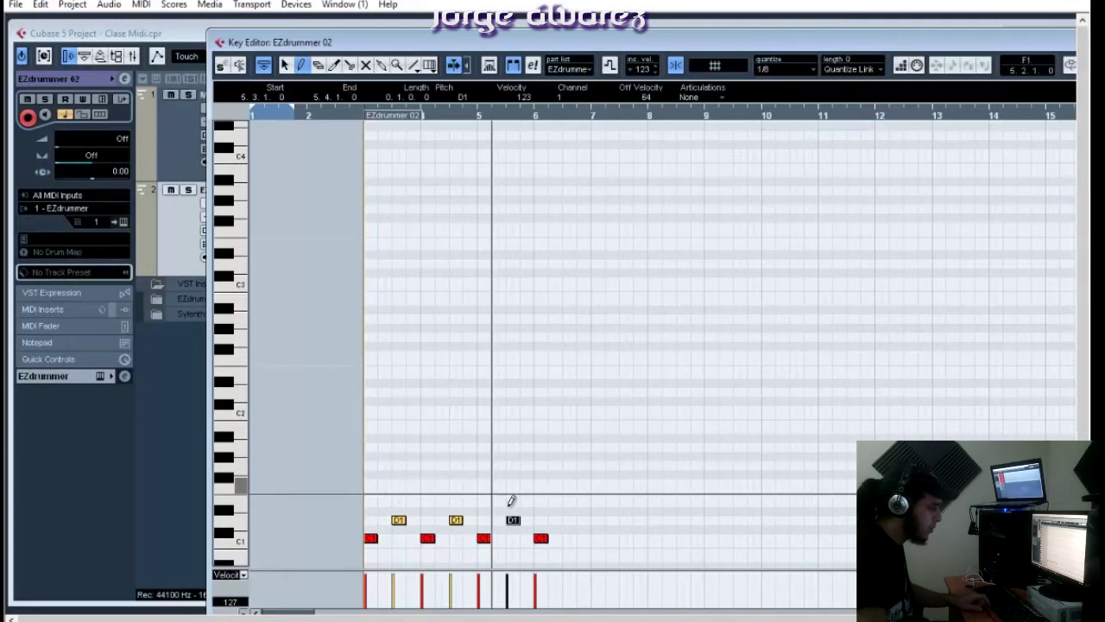
left_click(566, 519)
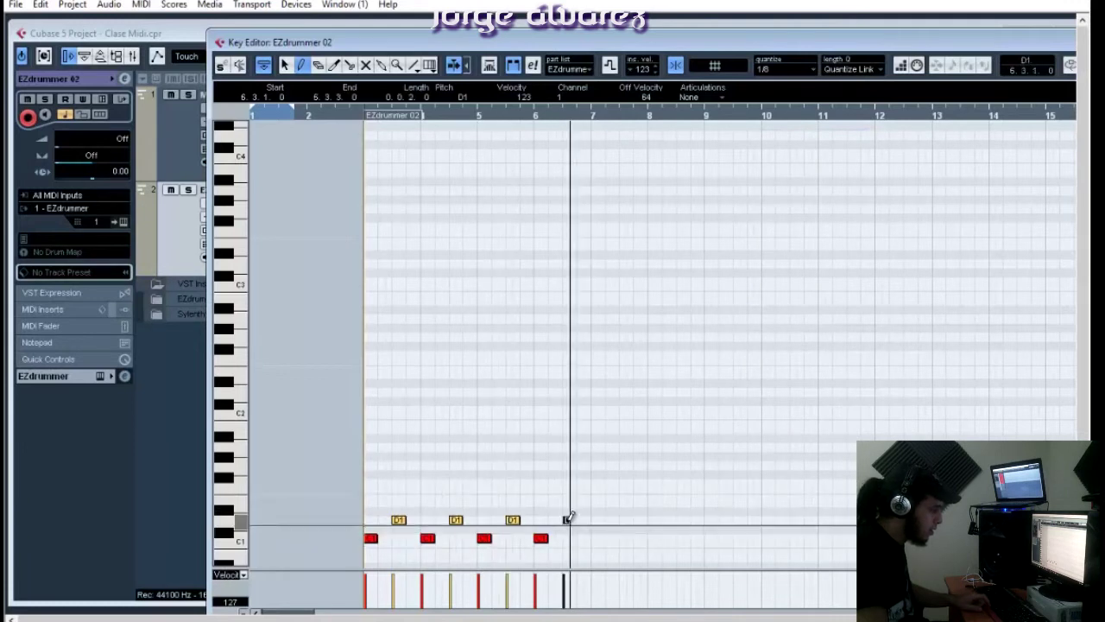
left_click(577, 518)
left_click(584, 518)
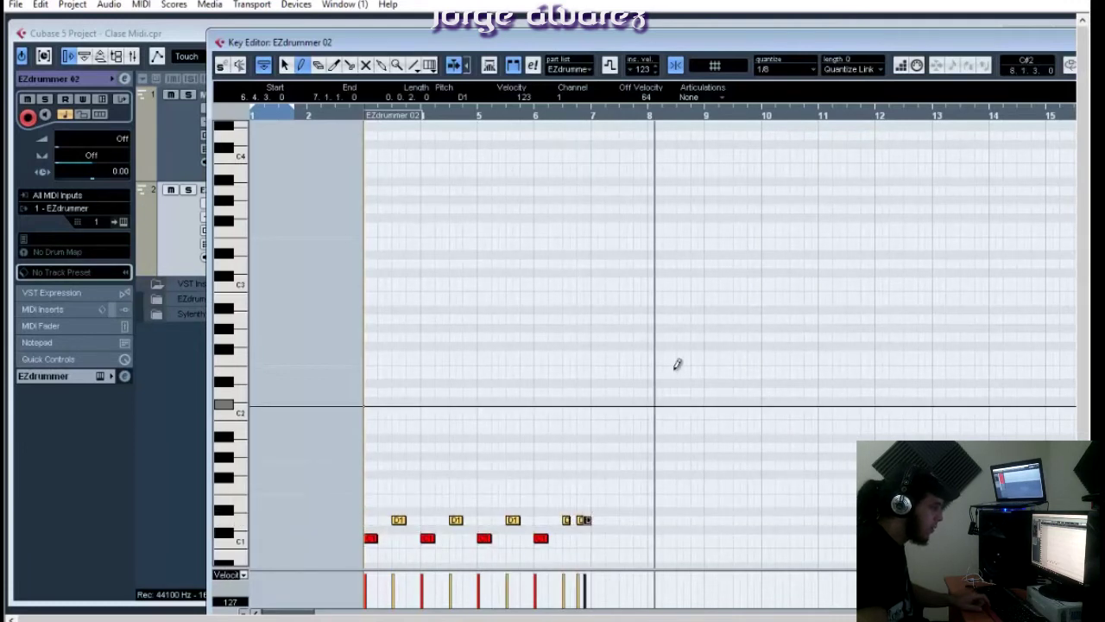
Set quantize to 1/2 and draw two consecutive C1 notes filling bar 8
left_click(788, 69)
left_click(789, 102)
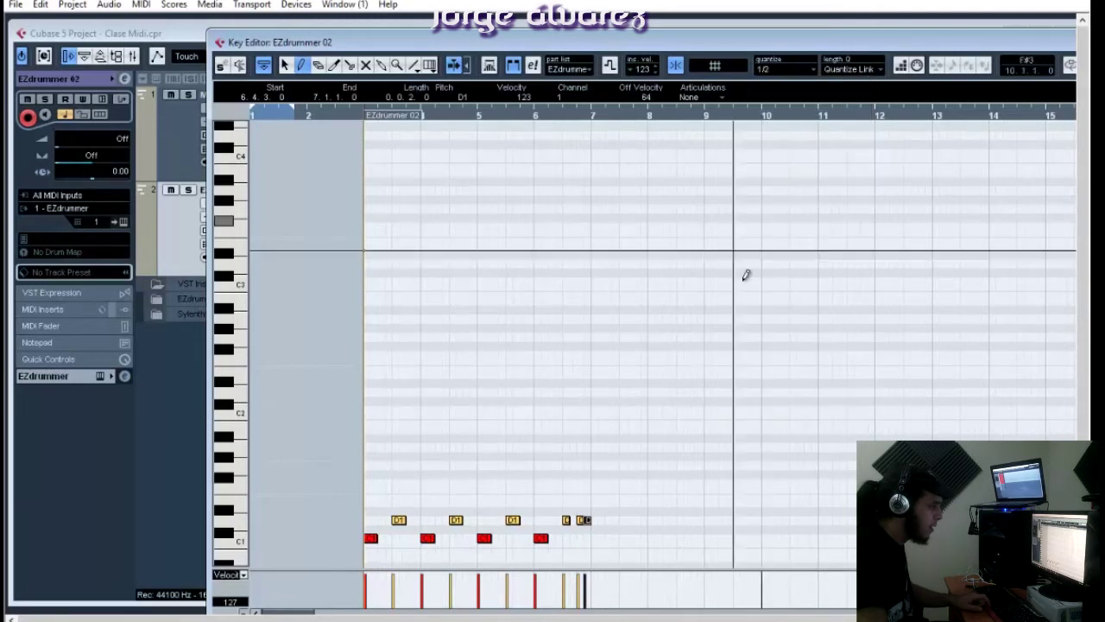
left_click(658, 537)
key("space")
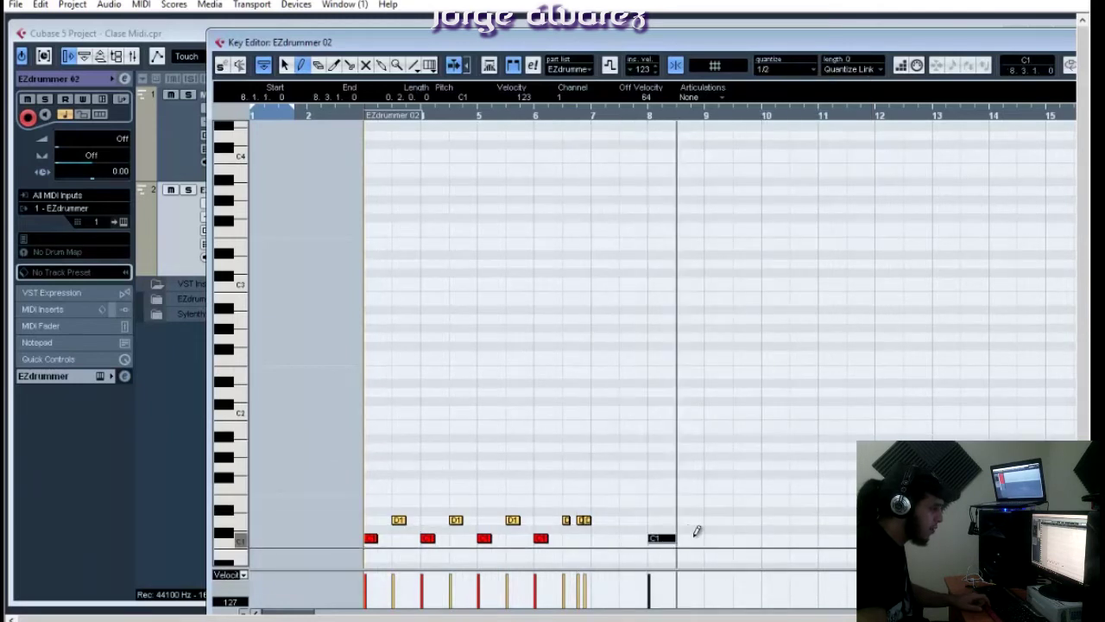
left_click(688, 537)
Set quantize to 1/32 and draw several short, irregularly spaced D1 notes in bar 9
left_click(786, 69)
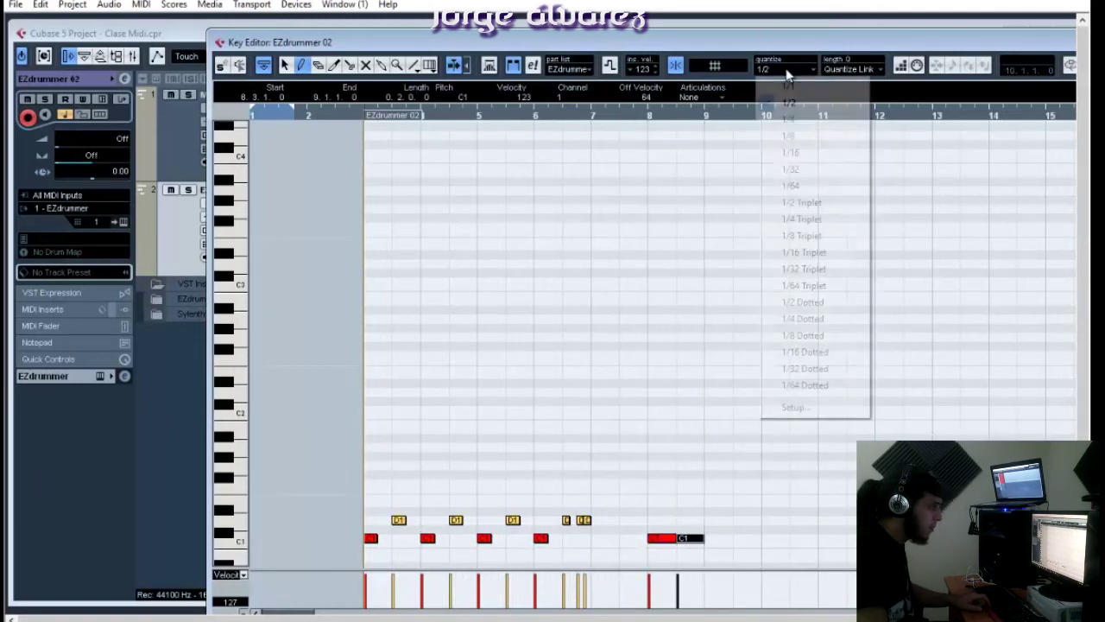
left_click(805, 166)
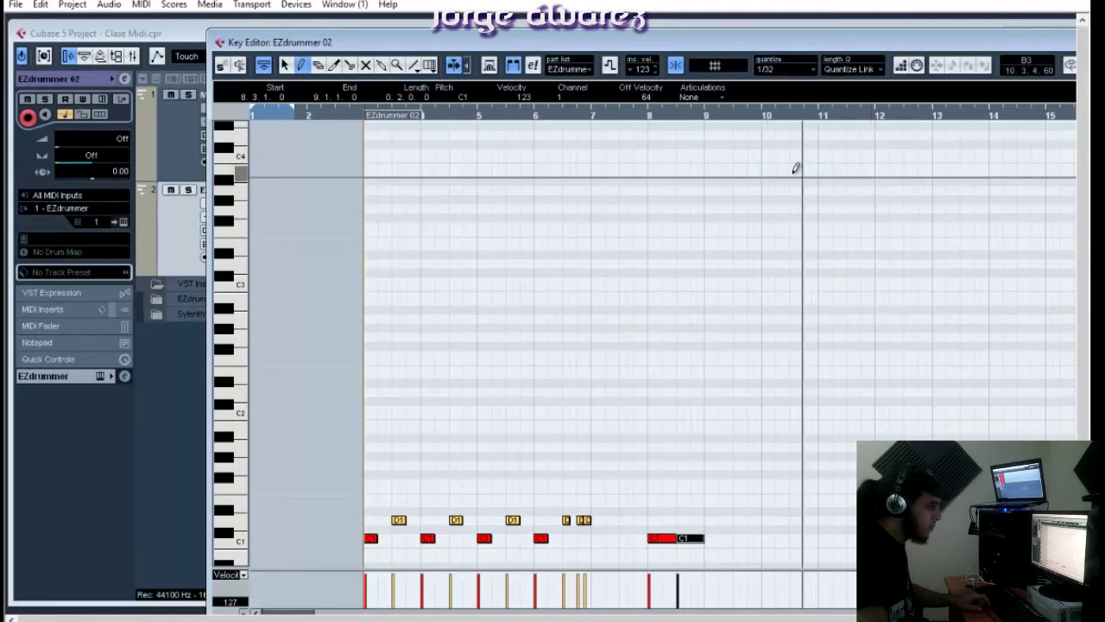
left_click(712, 518)
left_click(717, 520)
left_click(729, 520)
left_click(734, 520)
left_click(753, 519)
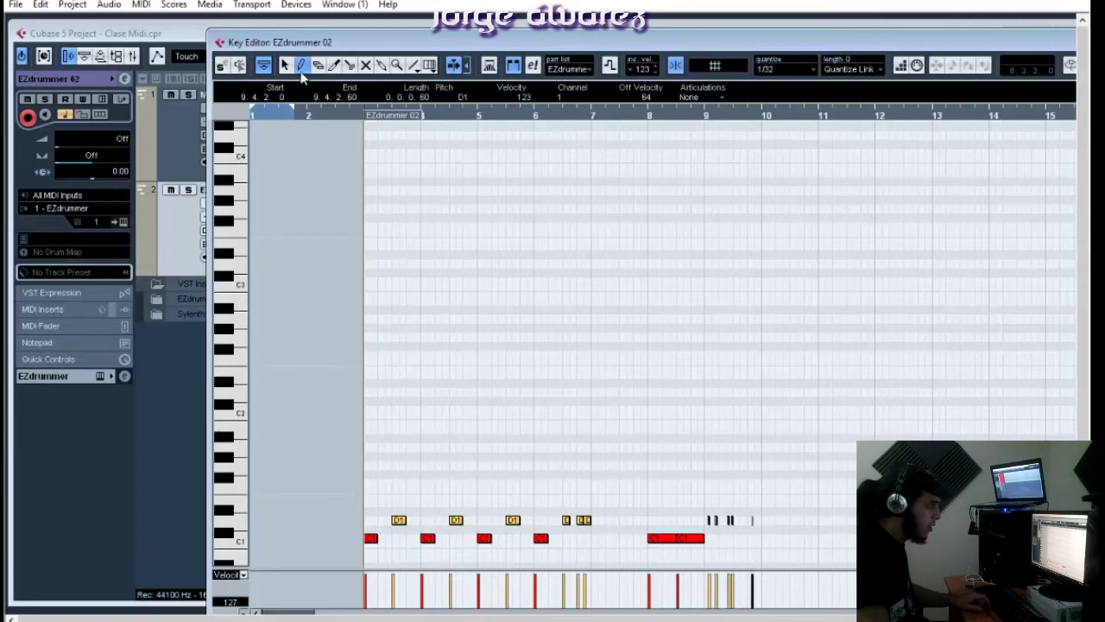
Play back the drum pattern from just before bar 3 through the end of bar 9, and stop playback
left_click(285, 65)
left_click(340, 115)
scroll(432, 380, "down", 3)
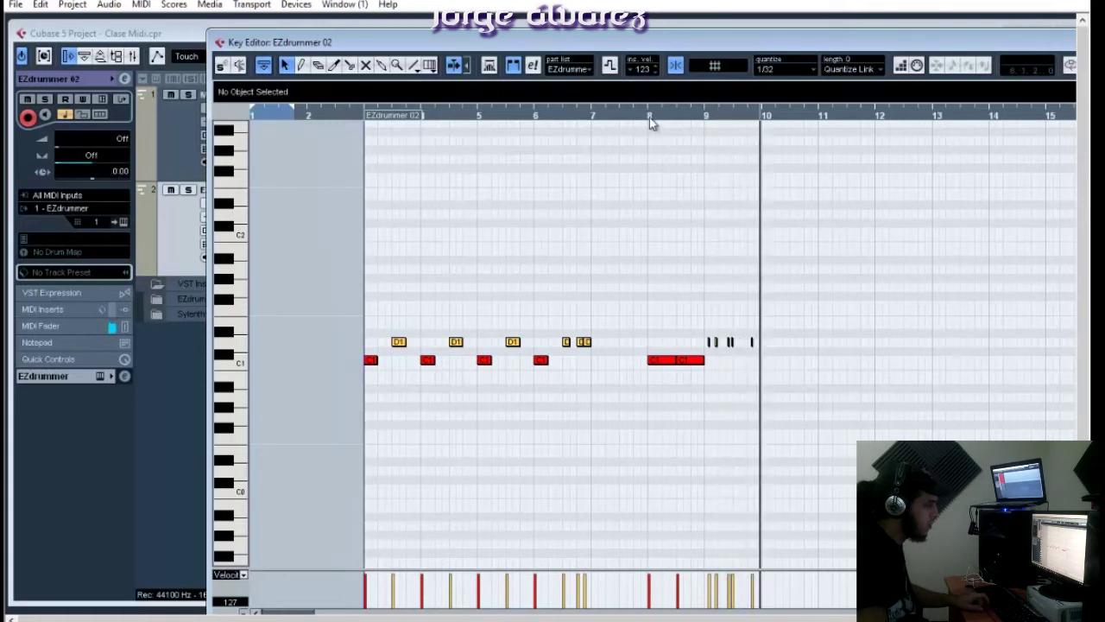
key("space")
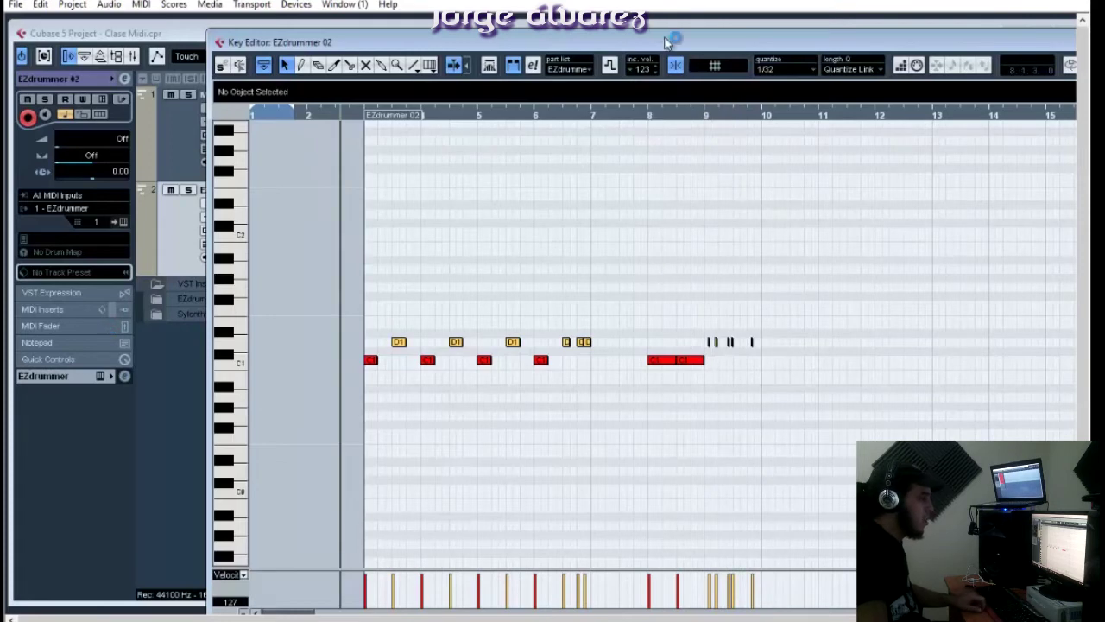
Delete all the notes from the EZdrummer part and close the Key Editor
left_click_drag(663, 40, 614, 45)
left_click_drag(792, 400, 287, 329)
key("Delete")
left_click_drag(816, 38, 589, 76)
left_click(966, 78)
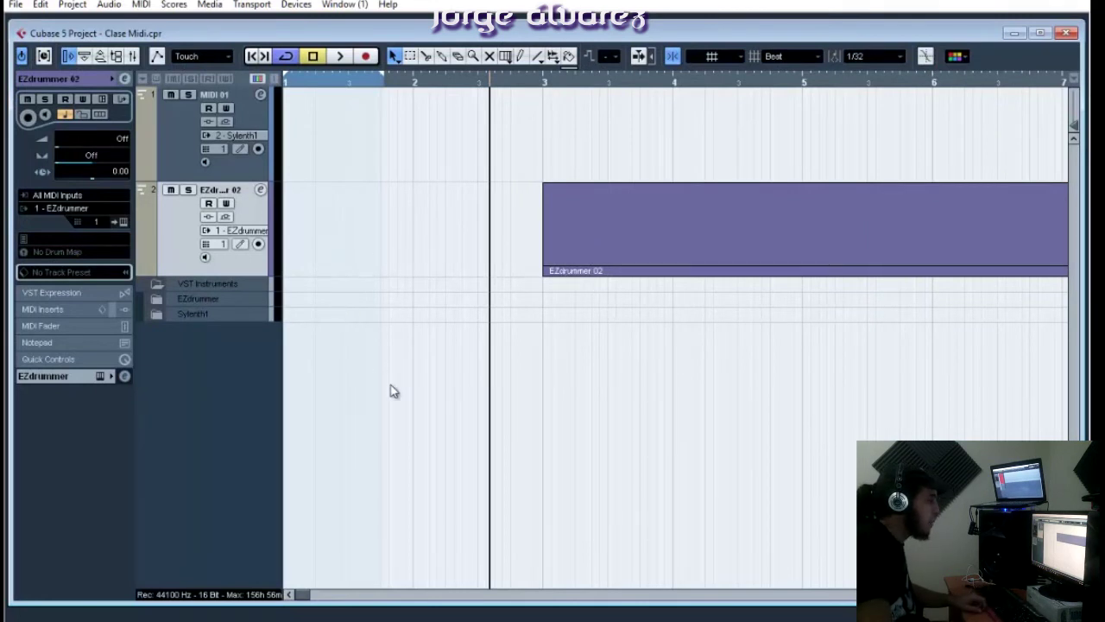
Assign the GM Map drum map to the EZdrummer 02 track and open its MIDI part in the Drum Editor
left_click(52, 252)
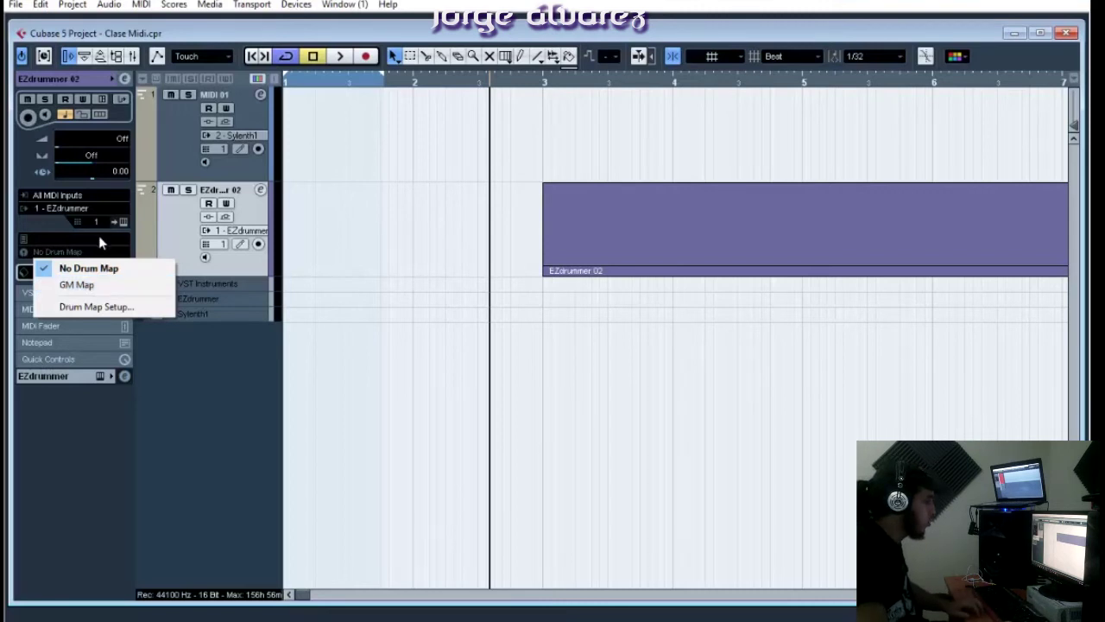
left_click(113, 288)
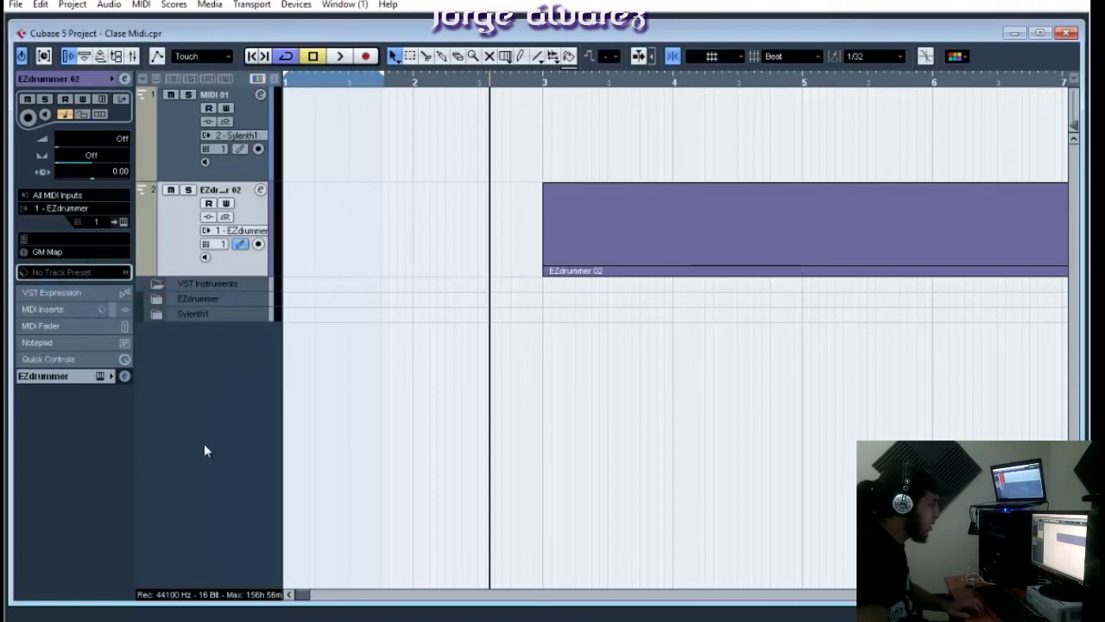
left_click(603, 243)
double_click(603, 243)
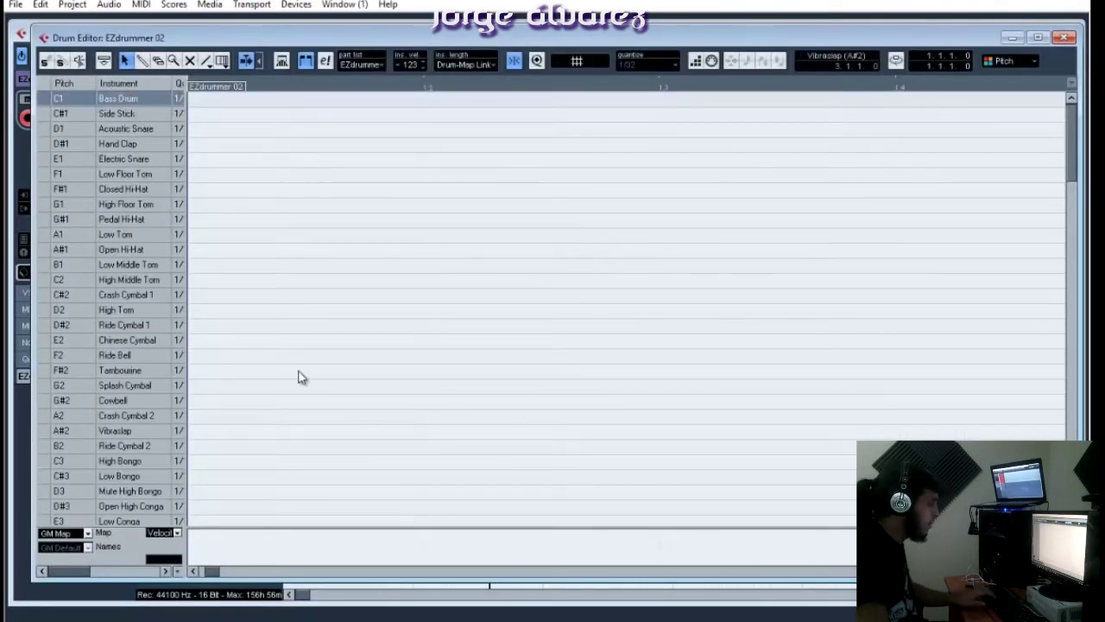
key("g")
key("g")
key("g")
key("g")
key("g")
key("g")
key("g")
key("g")
key("g")
key("g")
key("g")
key("g")
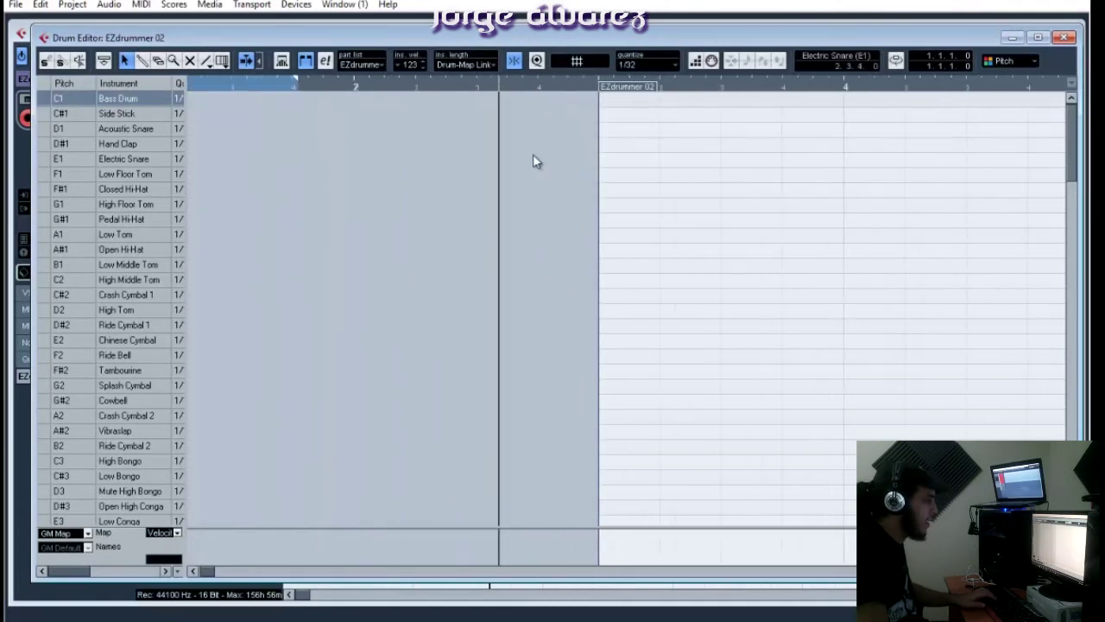
Go through the editable instrument names from Bass Drum to Low Floor Tom and audition the drum sounds down the list
double_click(111, 100)
double_click(132, 113)
double_click(143, 130)
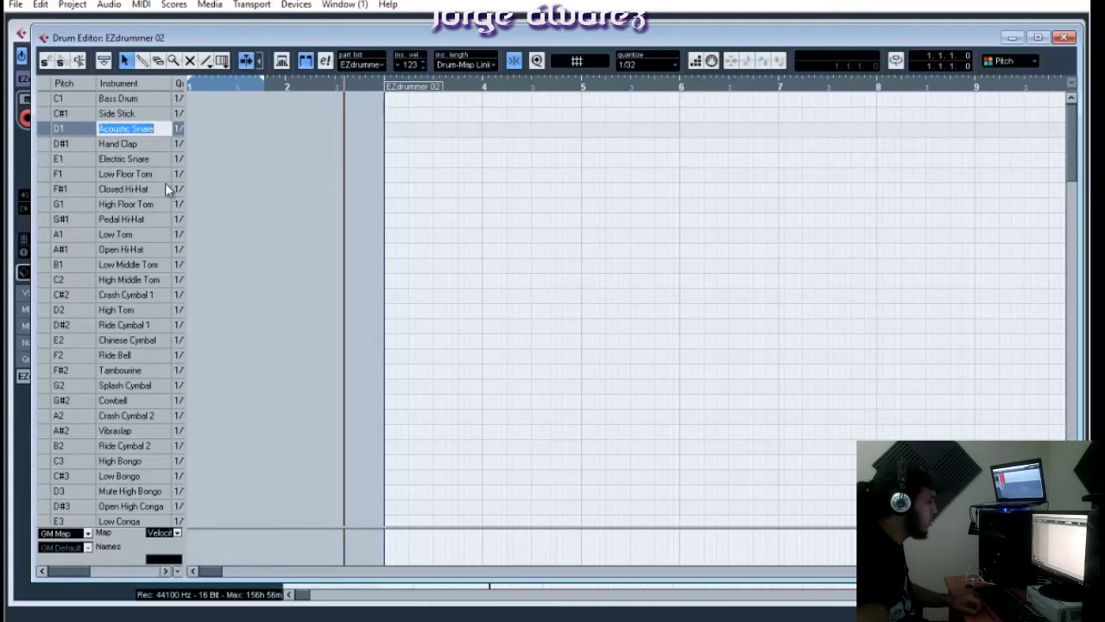
double_click(153, 148)
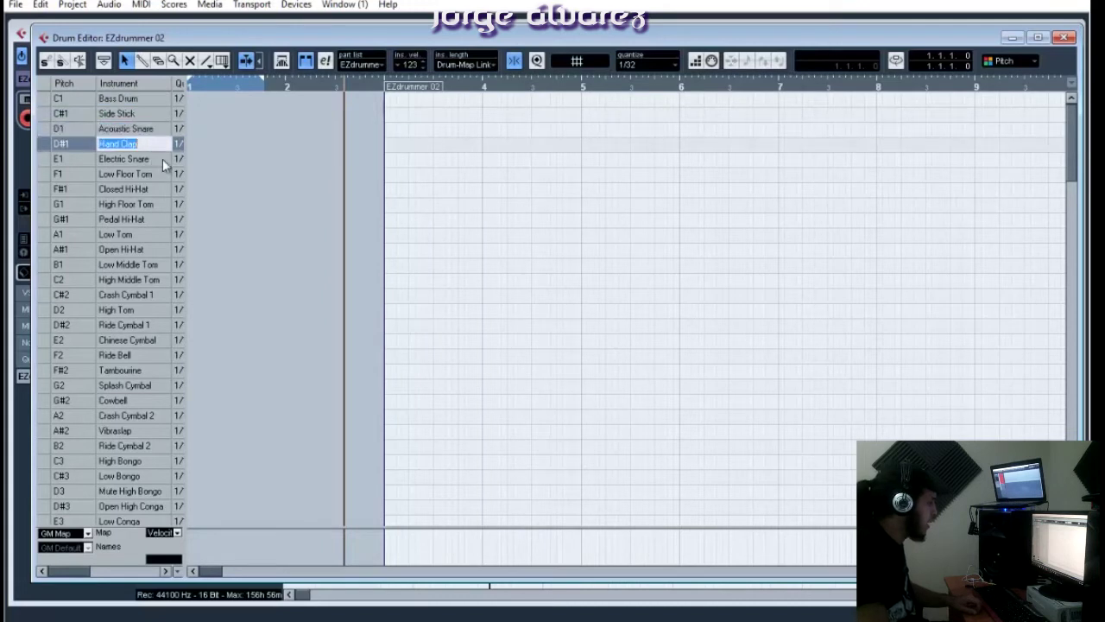
double_click(166, 160)
double_click(167, 175)
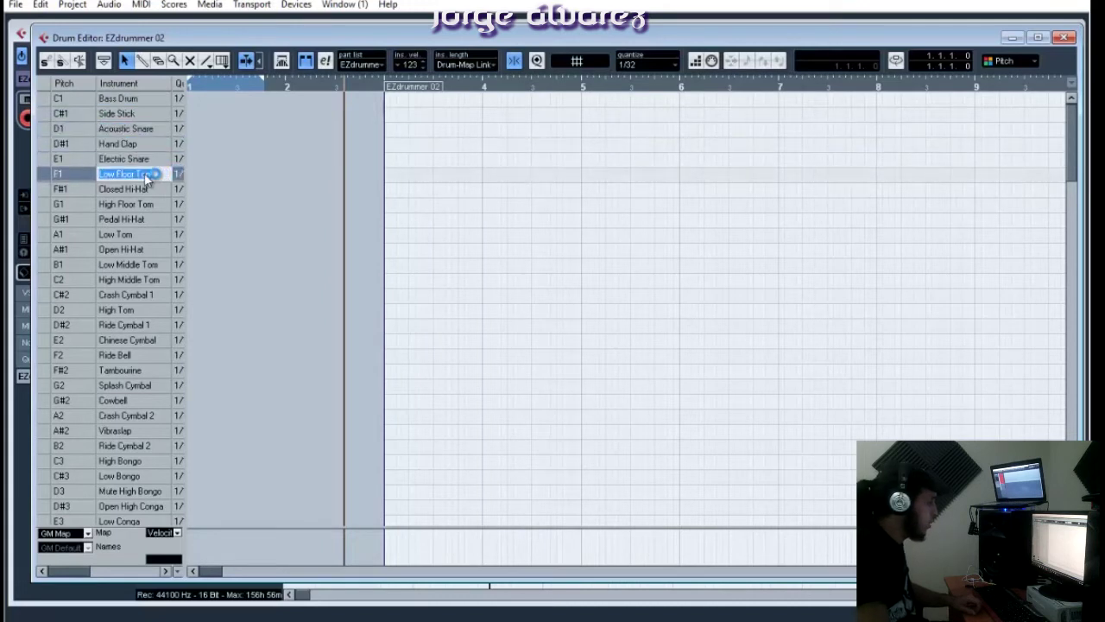
left_click(51, 100)
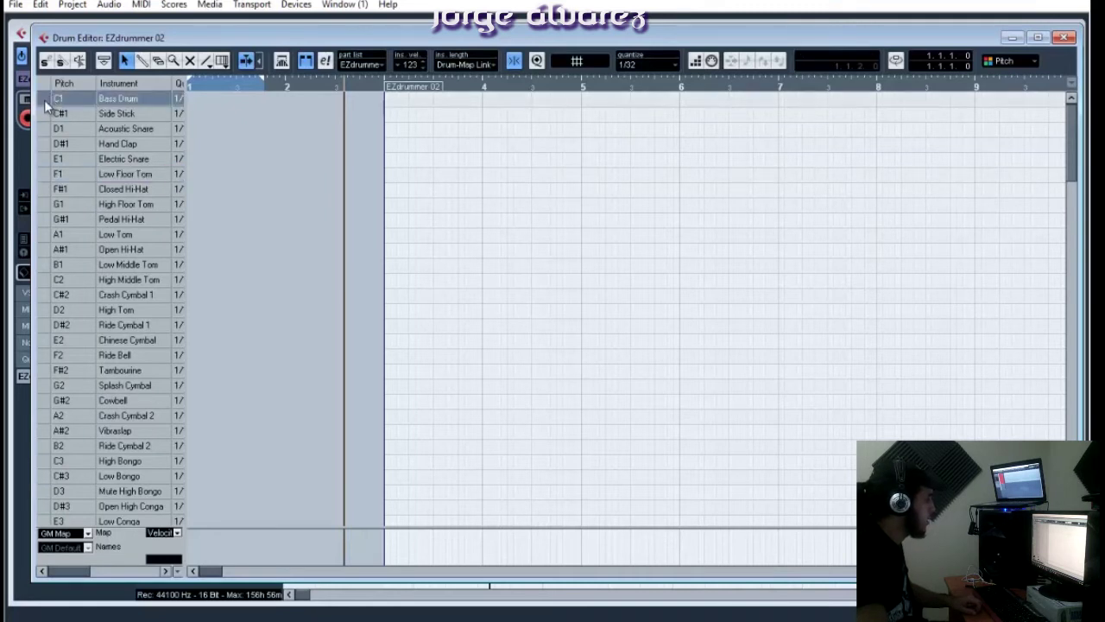
left_click_drag(44, 113, 54, 205)
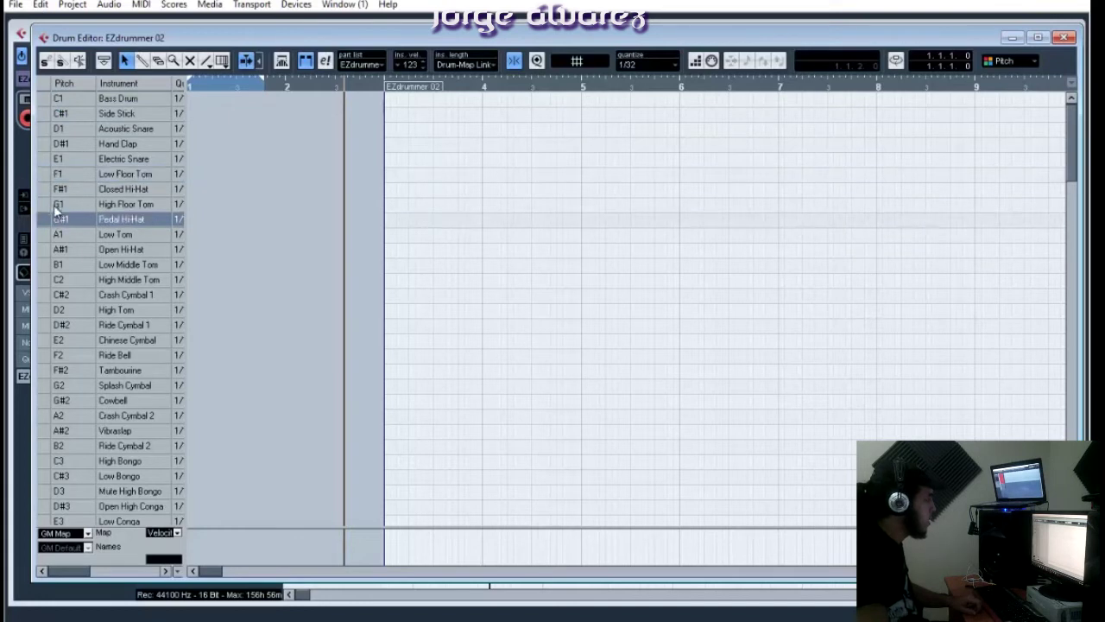
Set the quantize to 1/8 and draw a continuous row of Bass Drum notes across bar 4
left_click(141, 60)
left_click(647, 64)
left_click(655, 130)
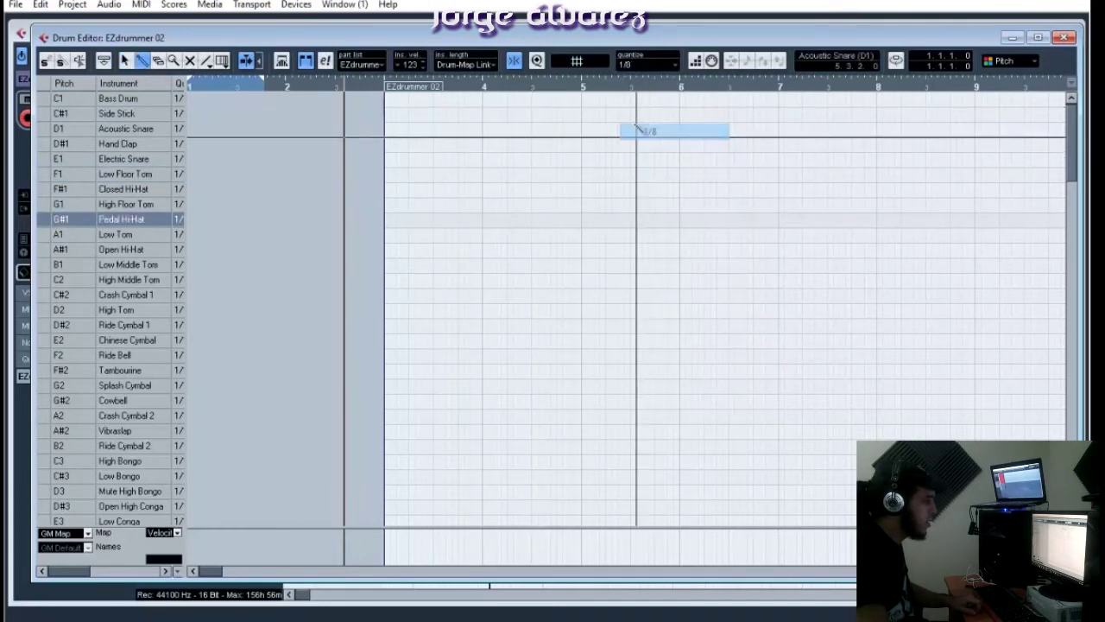
left_click(481, 89)
key("h")
key("h")
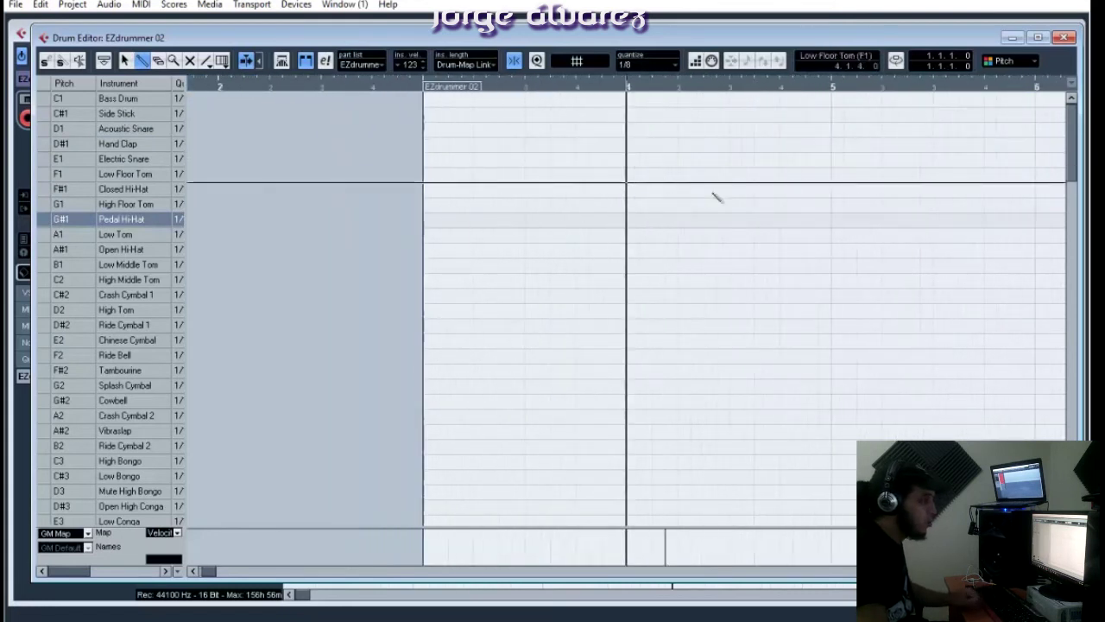
left_click(627, 100)
left_click_drag(628, 101, 825, 101)
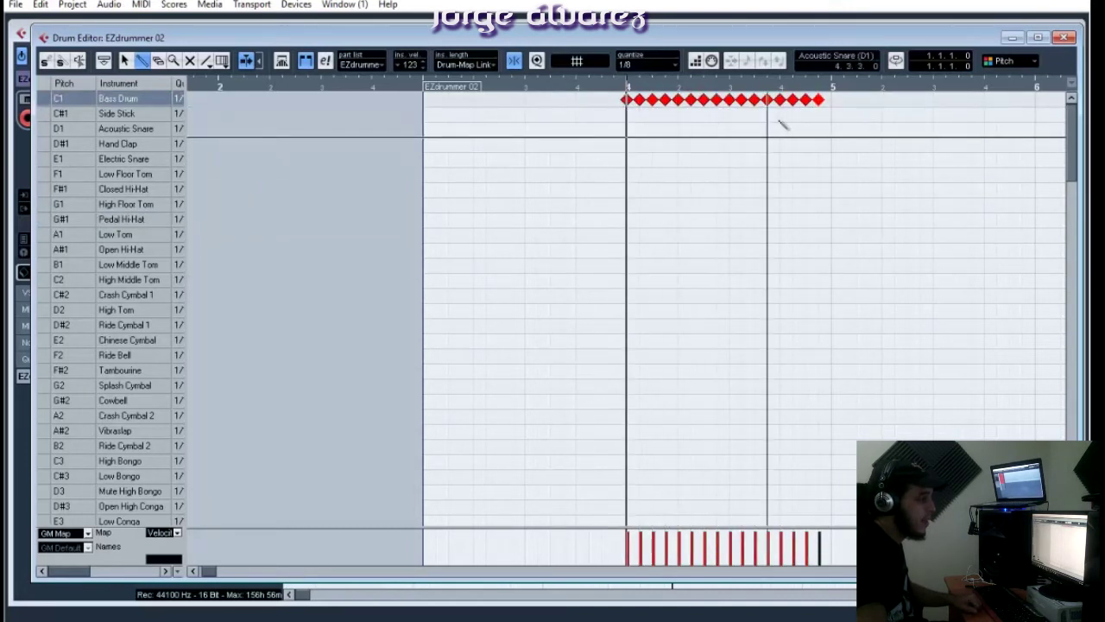
Draw Acoustic Snare notes on the four beats of bar 4 and play back the pattern
left_click(665, 65)
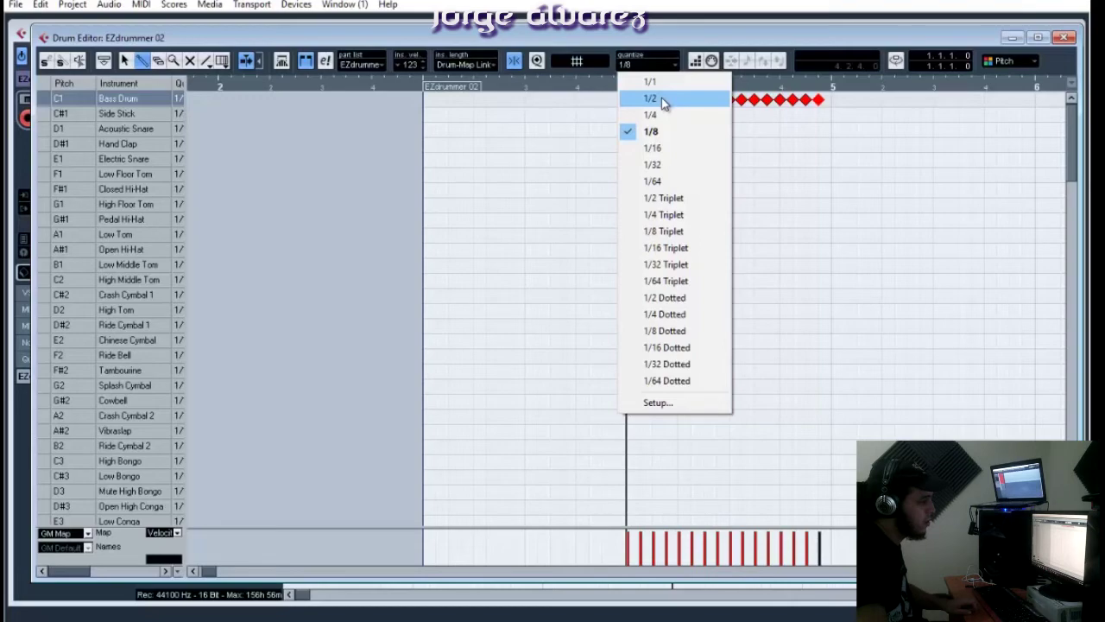
left_click(652, 114)
left_click_drag(628, 129, 780, 130)
key("space")
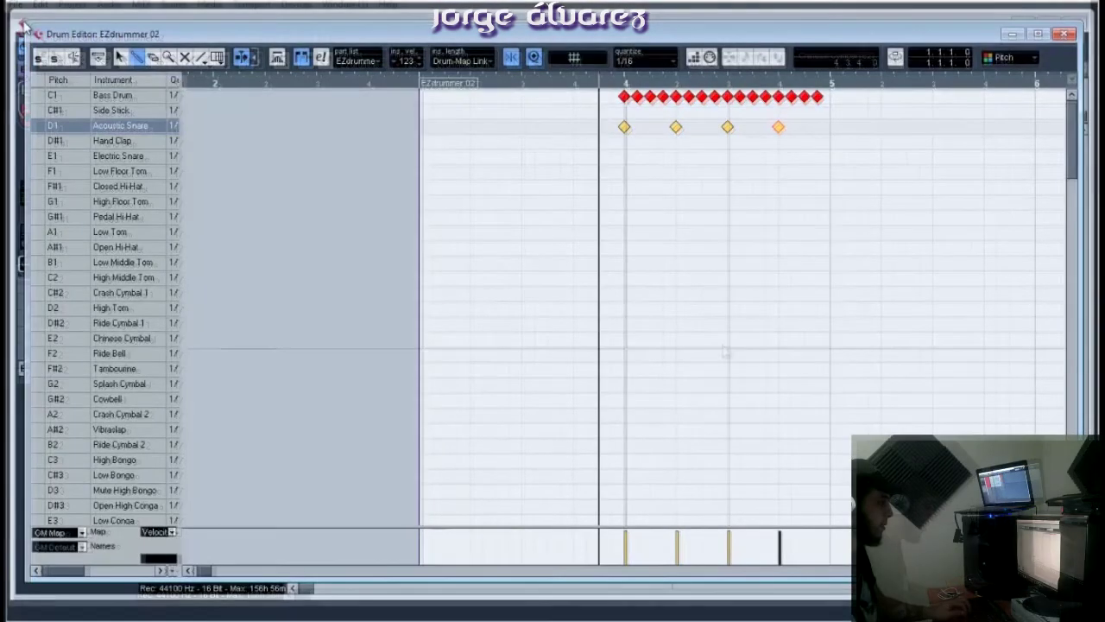
Shrink and reposition the Drum Editor window so the project window's track settings show behind it
left_click_drag(24, 26, 183, 50)
left_click_drag(466, 59, 393, 32)
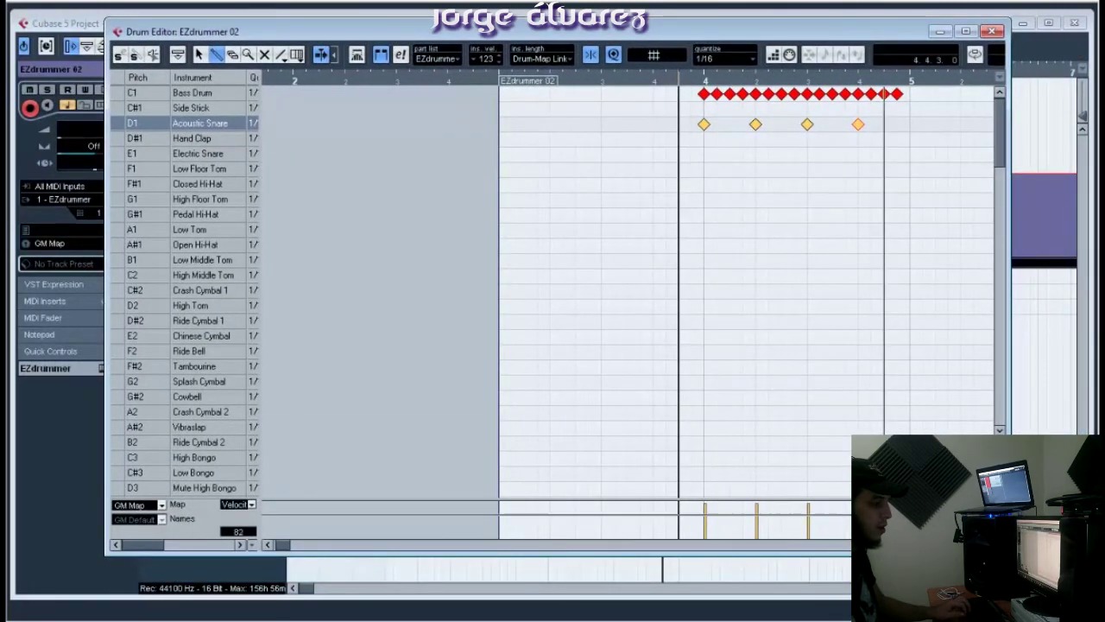
left_click(910, 545)
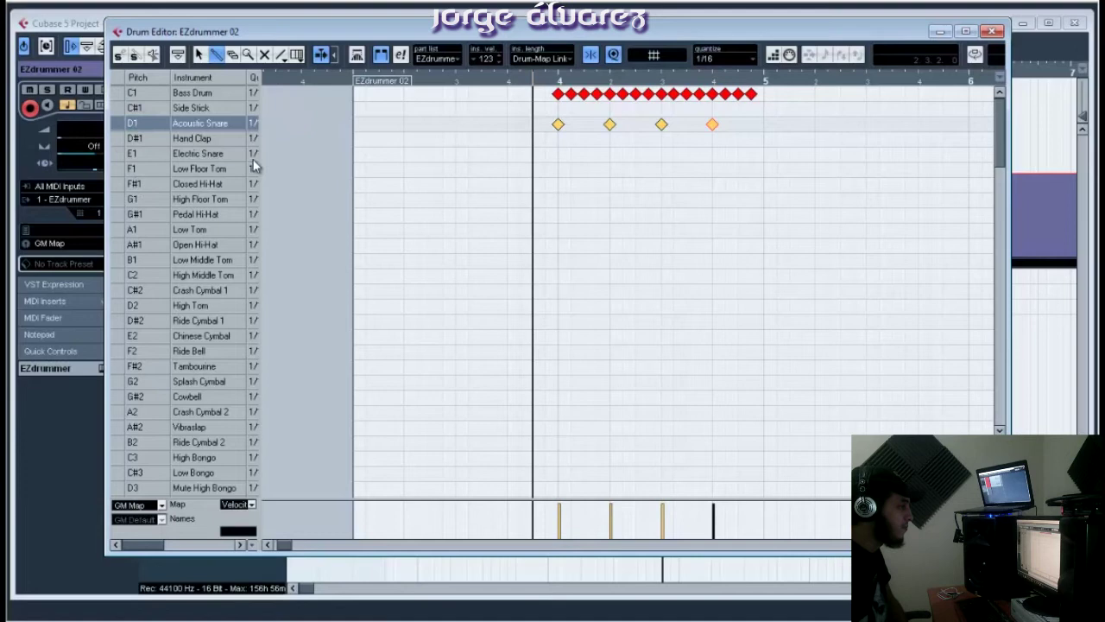
Move all the Bass Drum and Acoustic Snare notes to the start of bar 3 and set the playback position just before it
left_click_drag(783, 165, 348, 134)
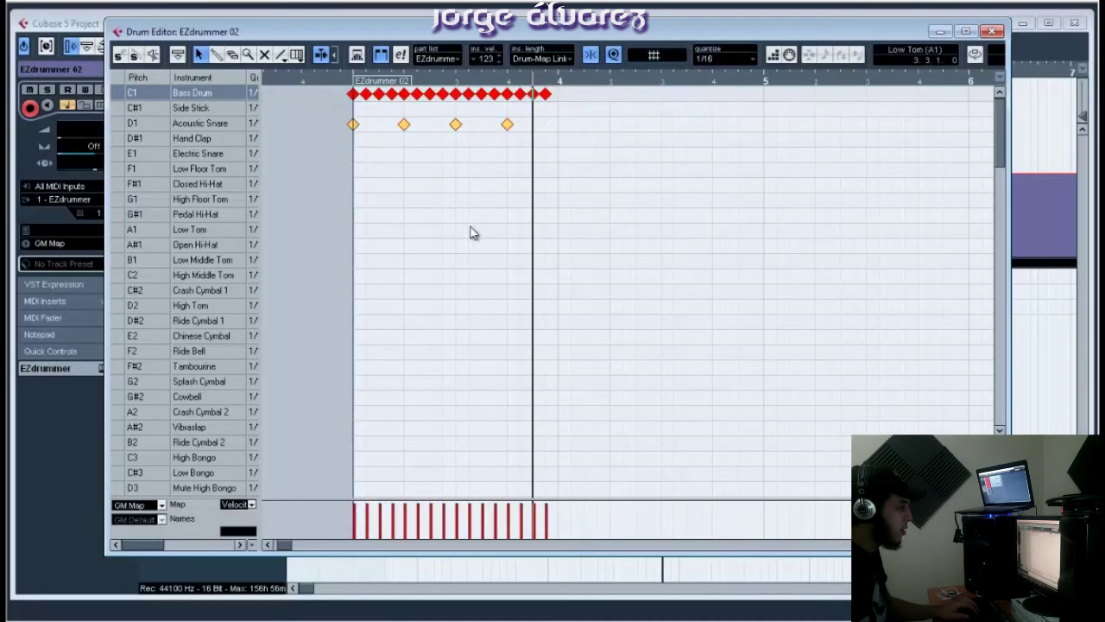
left_click(316, 80)
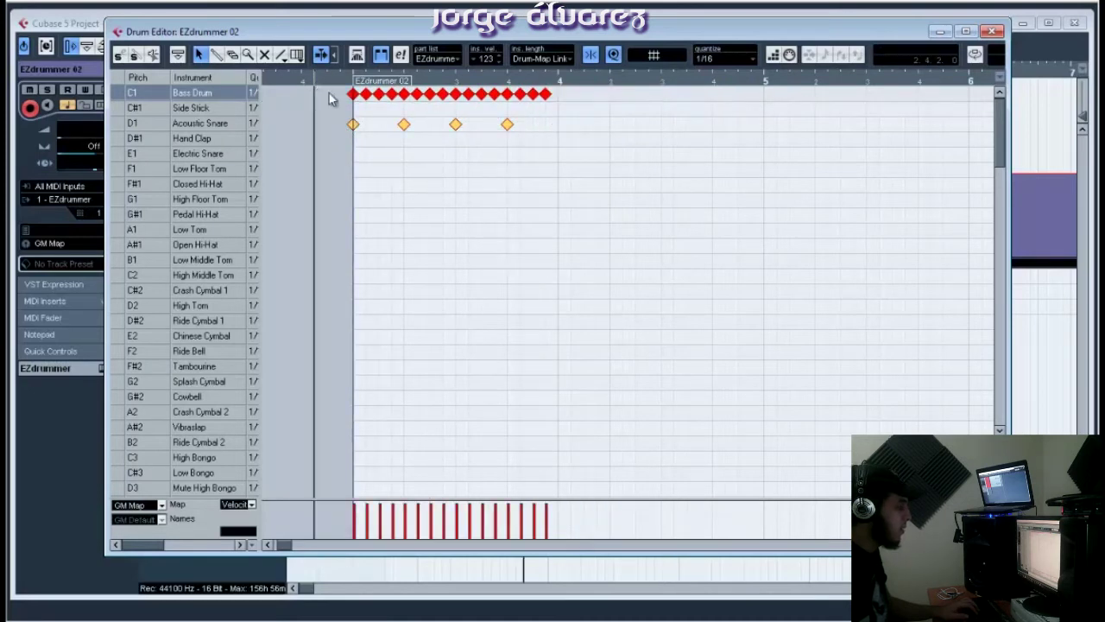
Delete all the Bass Drum and Acoustic Snare notes from the part
left_click_drag(599, 113, 265, 92)
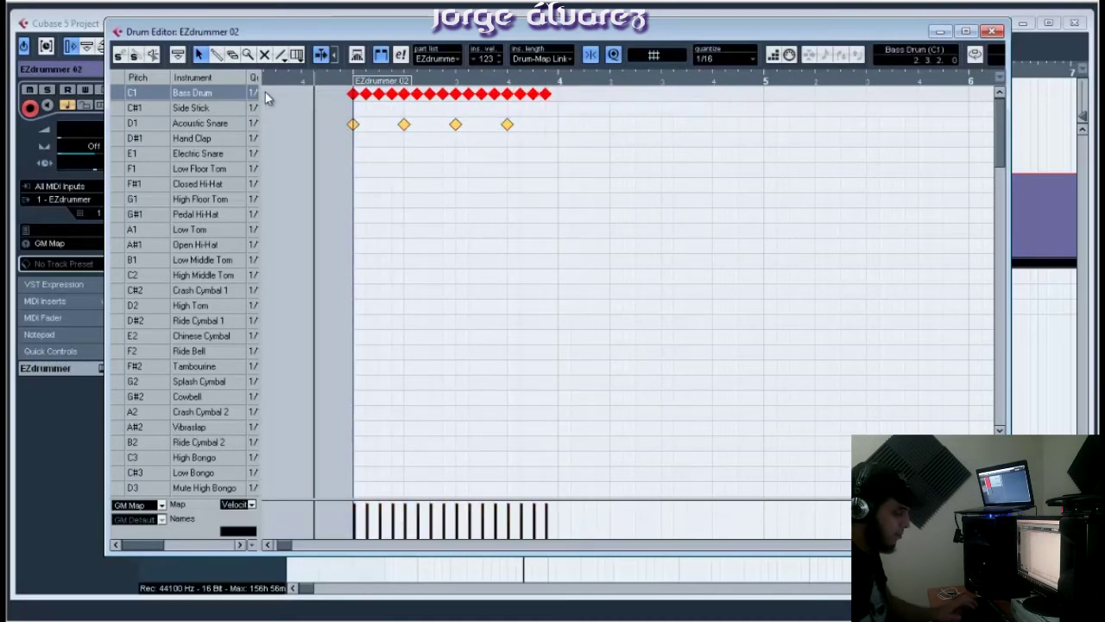
key("Delete")
Draw a Bass Drum note on beat 1 of bar 3 and Acoustic Snare notes on beats 2 and 4
left_click(217, 54)
left_click_drag(353, 125, 508, 124)
left_click(353, 93)
left_click(404, 109)
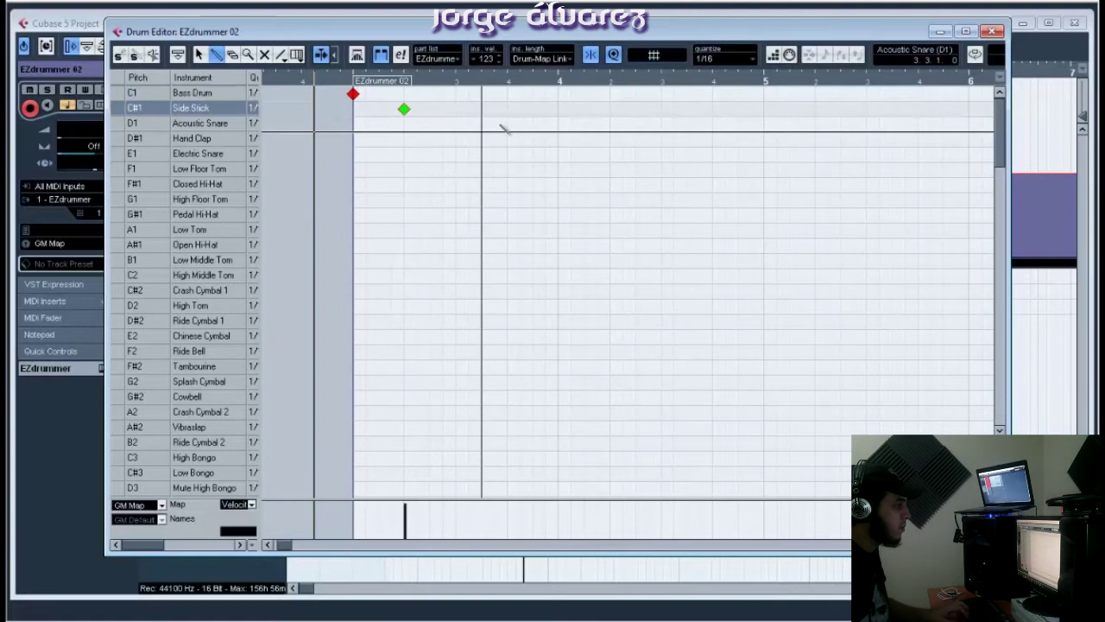
left_click(404, 109)
left_click(405, 124)
left_click(507, 124)
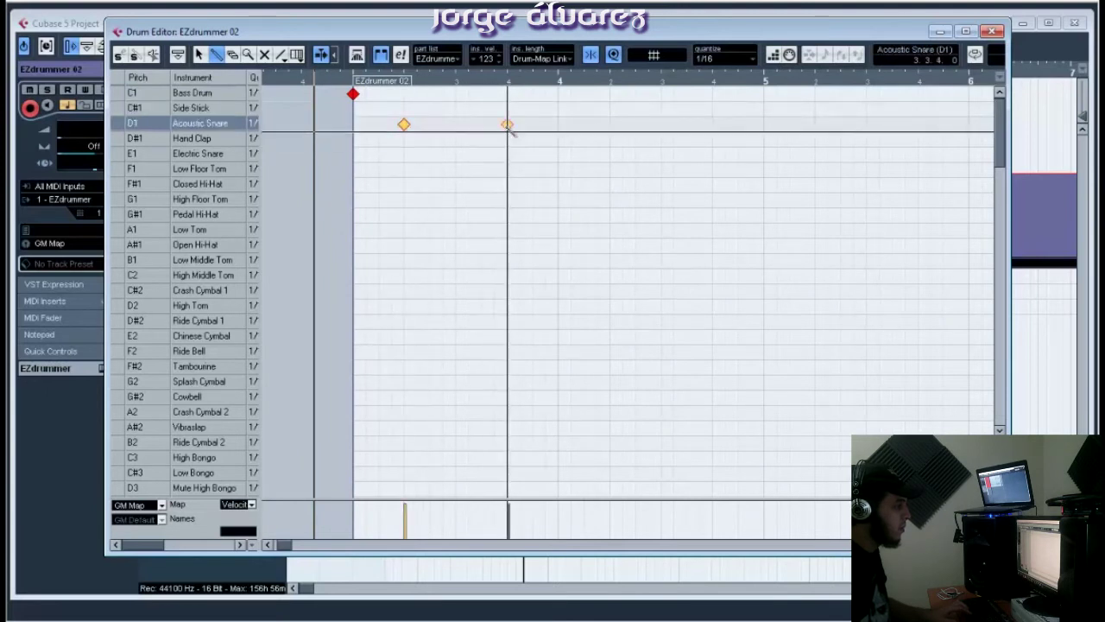
Add Bass Drum notes at 3.3.1, 3.3.3 and 3.4.3, playing back the groove briefly in between
left_click(456, 94)
left_click(481, 93)
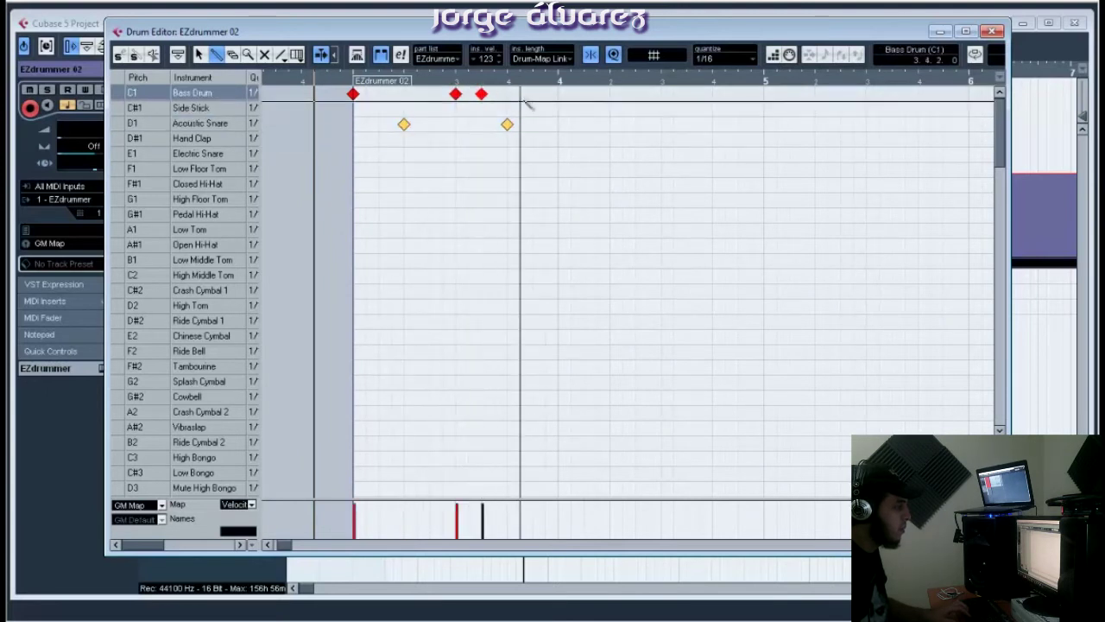
key("space")
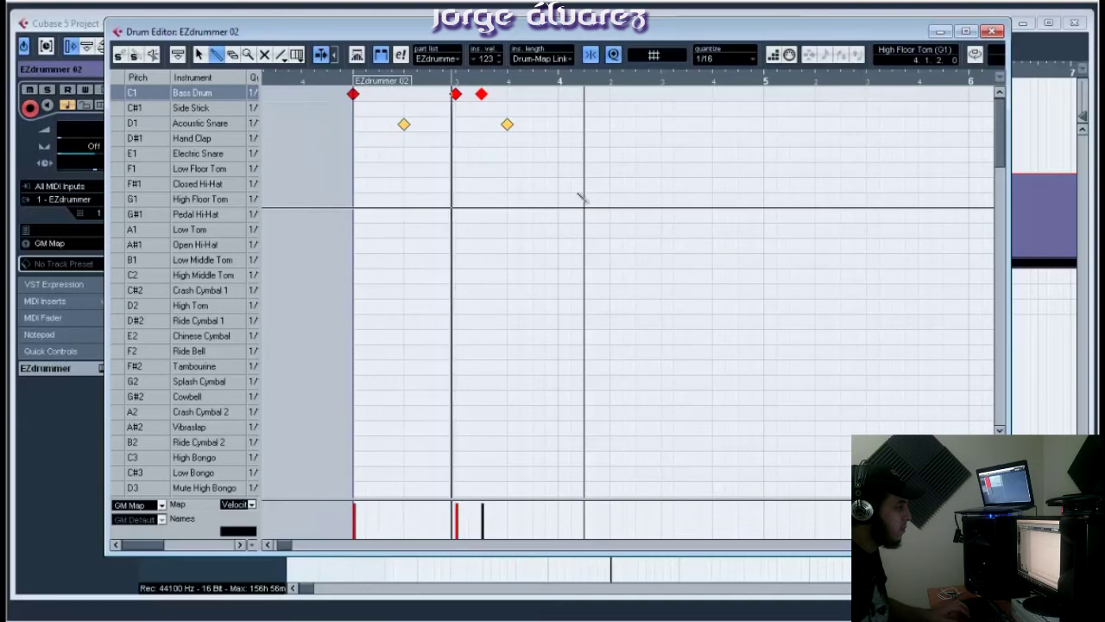
key("space")
left_click(533, 94)
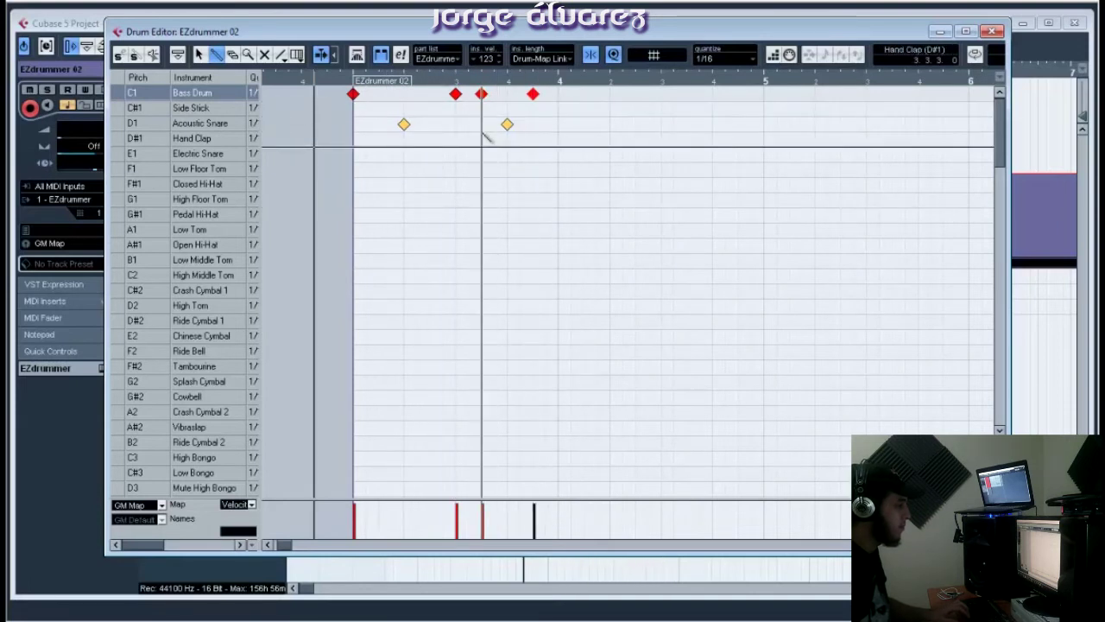
Audition the Pedal Hi-Hat, Low Floor Tom and Closed Hi-Hat sounds in the instrument list
left_click(114, 213)
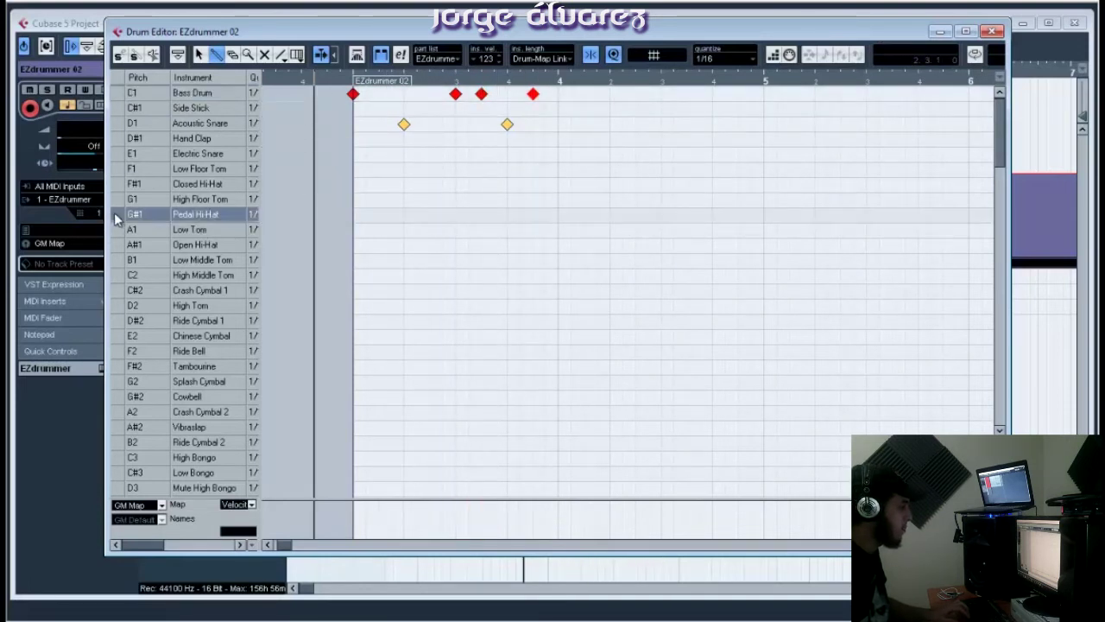
left_click(121, 182)
left_click(122, 174)
left_click(123, 185)
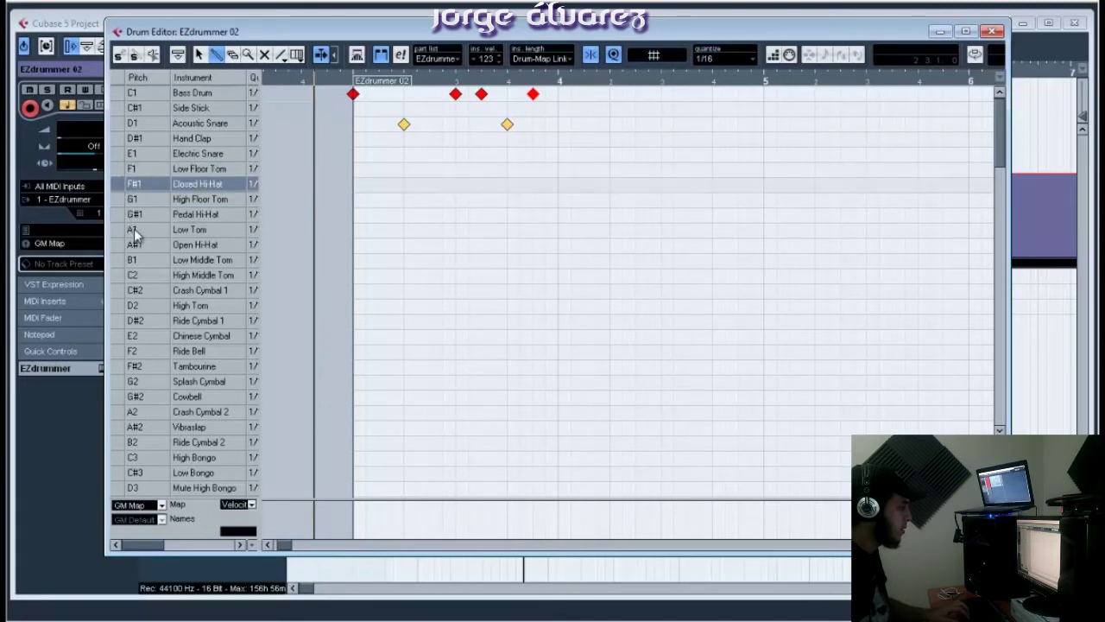
Draw Closed Hi-Hat notes on every eighth of bar 3 from 3.1.3 to 3.4.3 and play back the groove
left_click(404, 169)
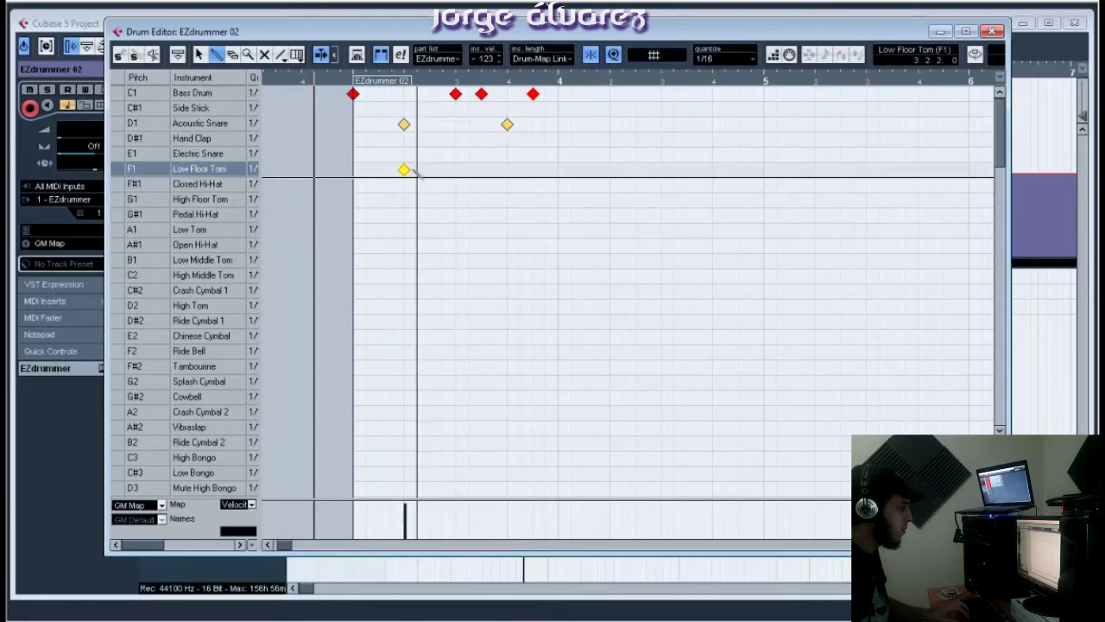
left_click(404, 170)
left_click(403, 184)
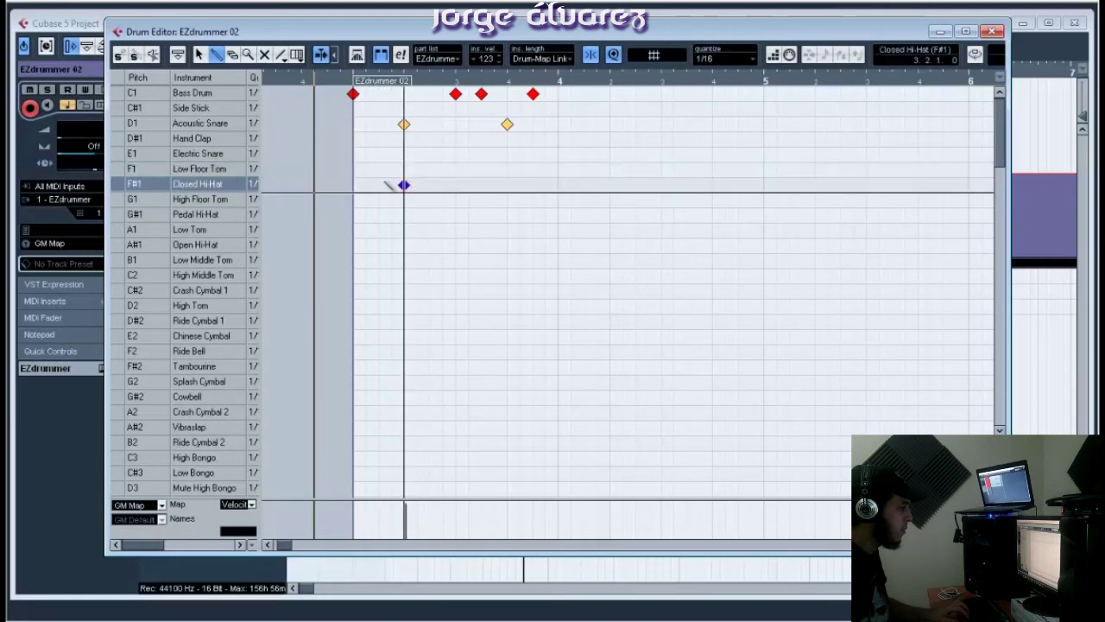
left_click(378, 185)
left_click(455, 185)
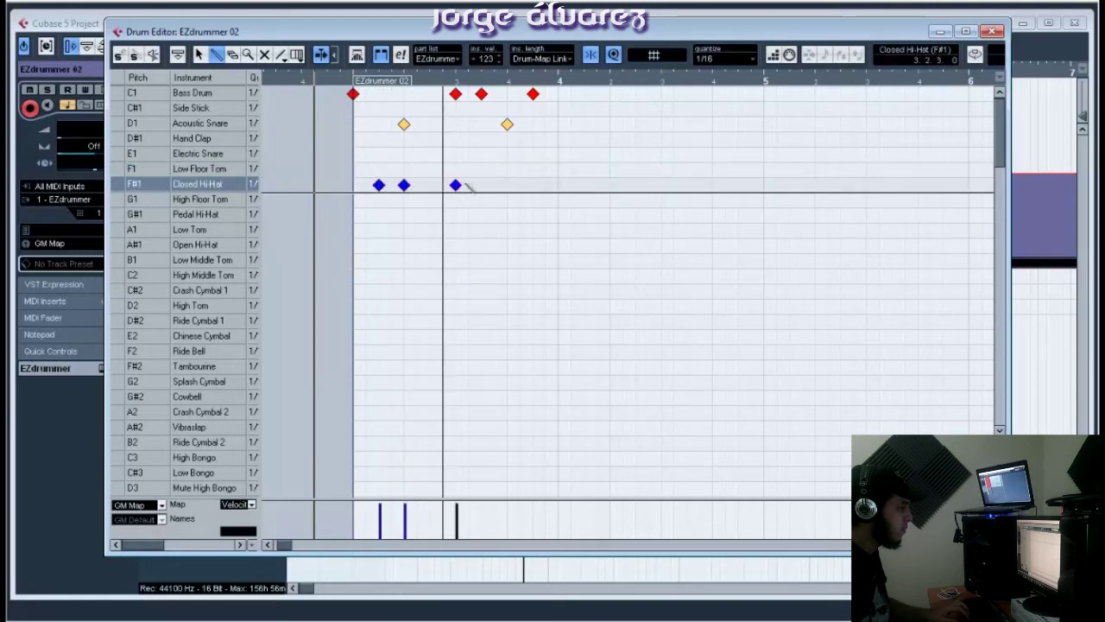
left_click(507, 185)
left_click(481, 185)
left_click(429, 185)
left_click(533, 185)
key("space")
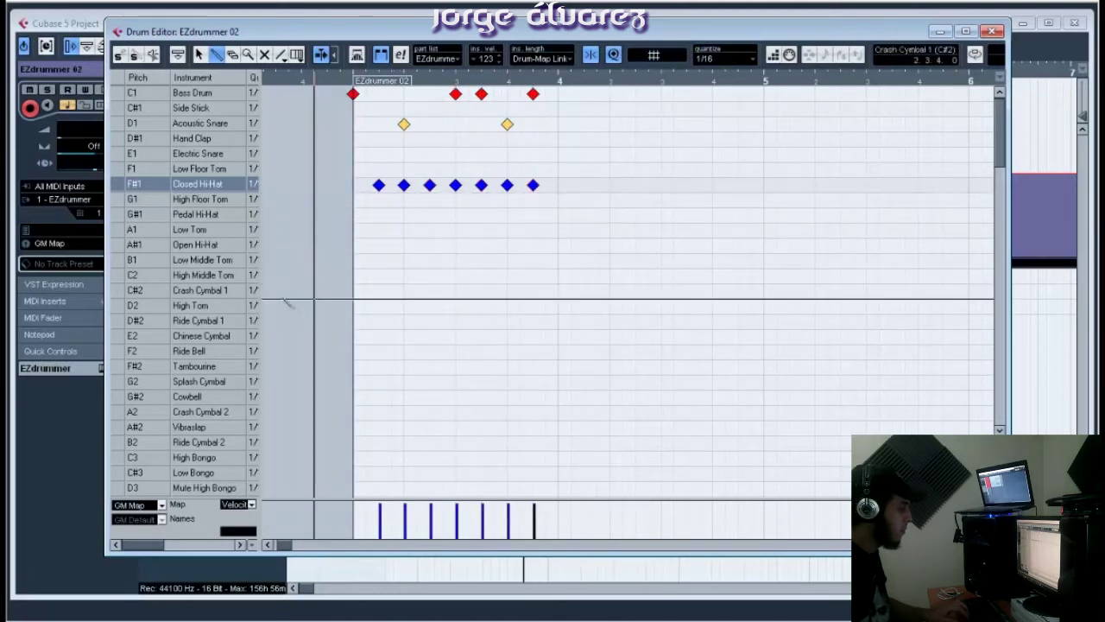
Audition Crash Cymbal 2, add a note for it at the start of bar 3, and check the pattern in playback
left_click(123, 412)
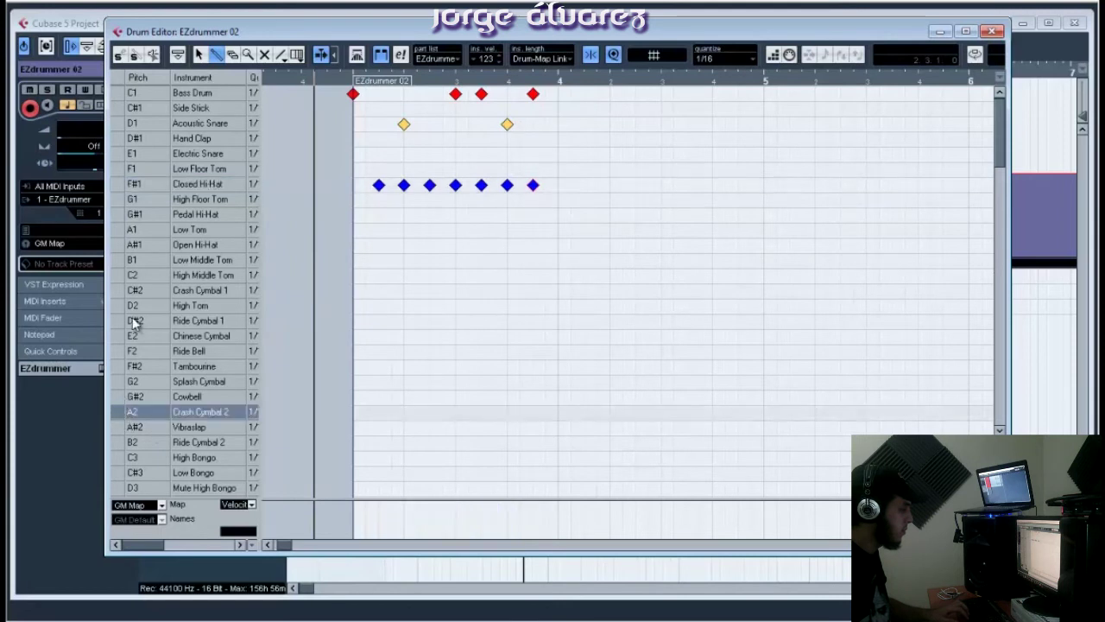
left_click(353, 412)
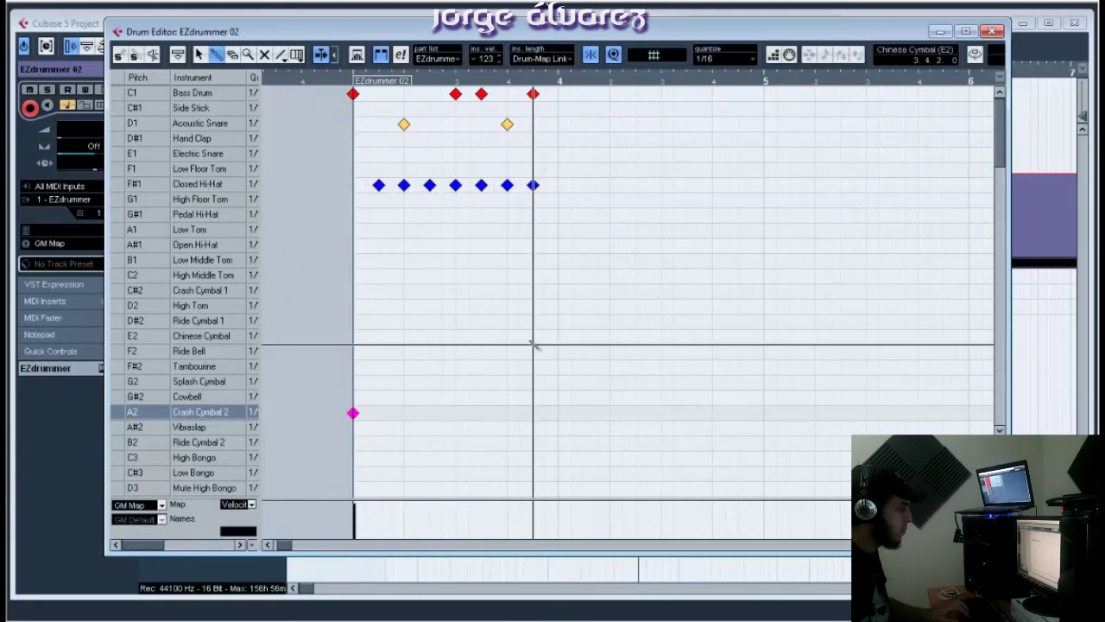
key("space")
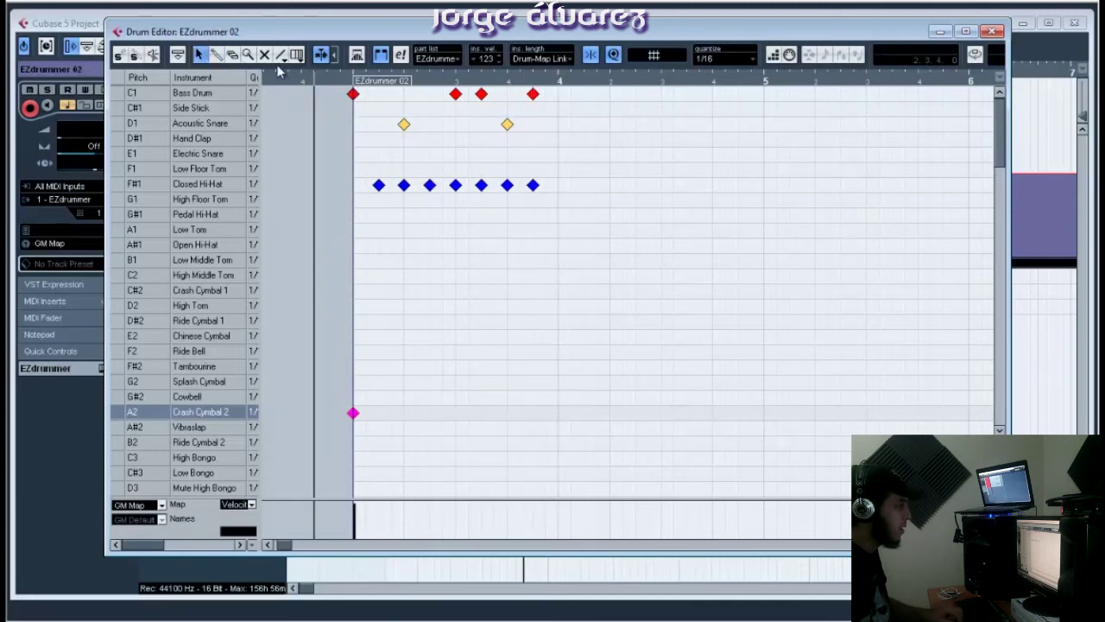
Duplicate the bar 3 Bass Drum, Acoustic Snare and Closed Hi-Hat notes and align the copy with the start of bar 4
left_click_drag(626, 202, 333, 91)
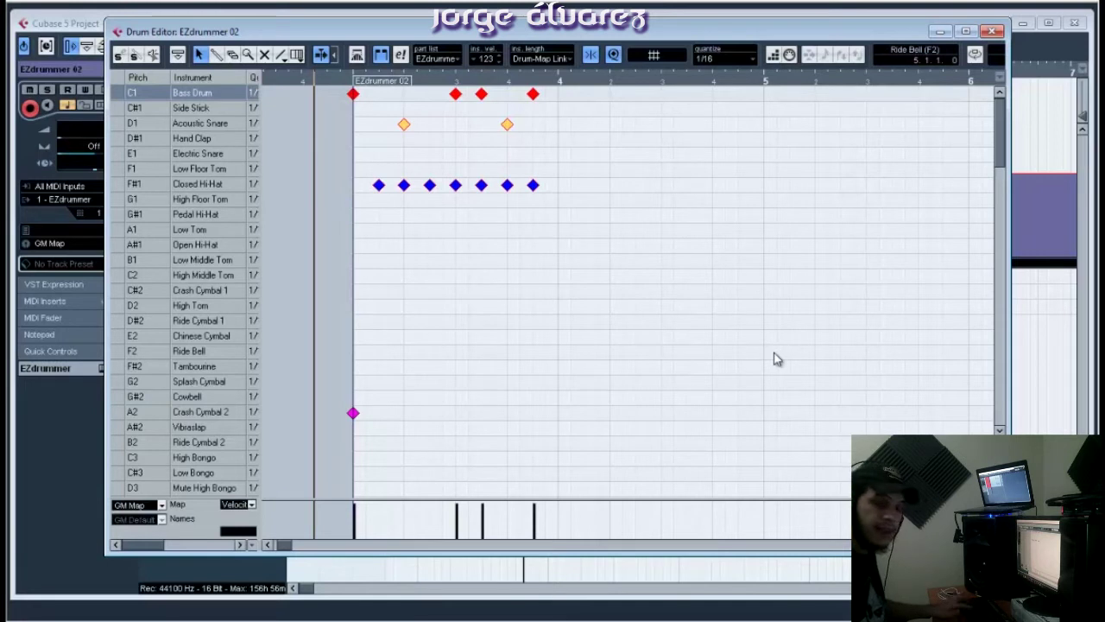
key("alt+d")
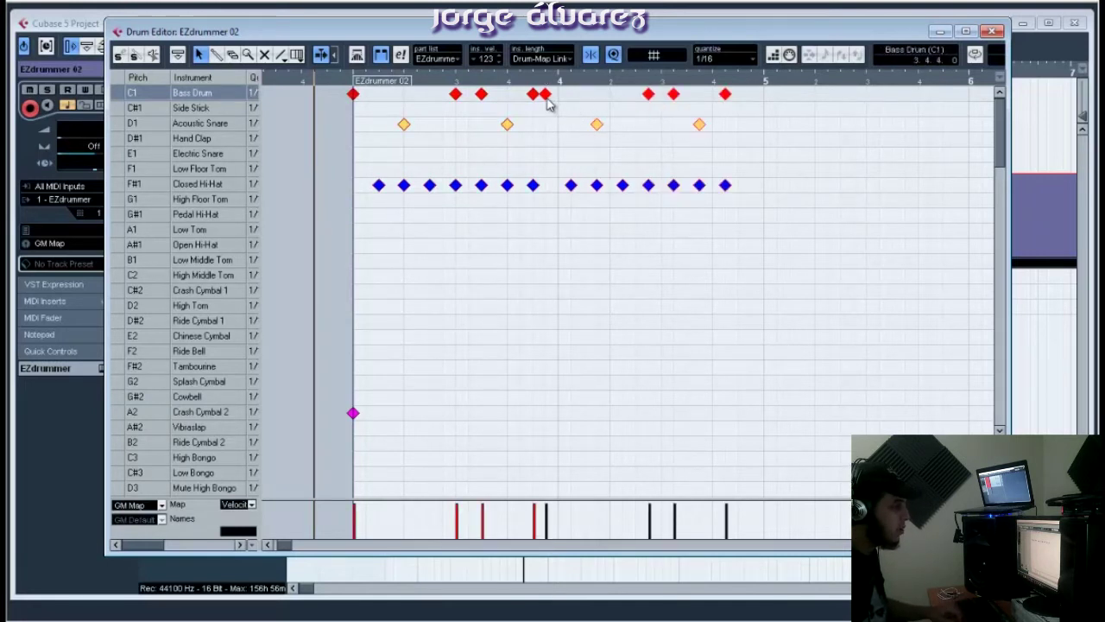
left_click_drag(553, 102, 565, 102)
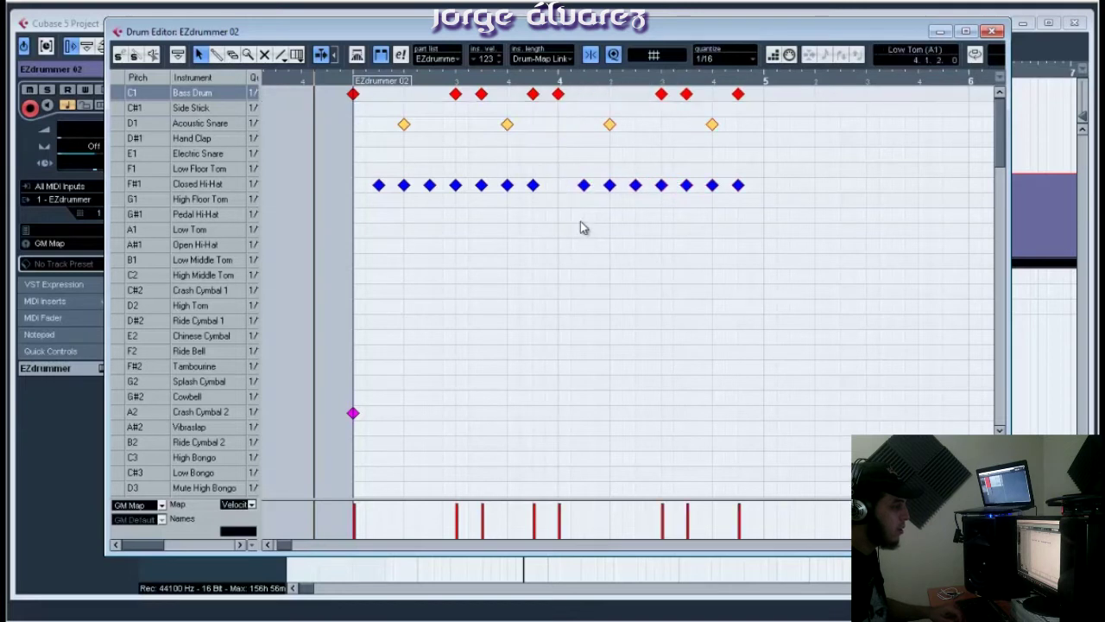
Copy a Closed Hi-Hat note onto beat 1 of bar 4 and play back the two-bar pattern
left_click(536, 186)
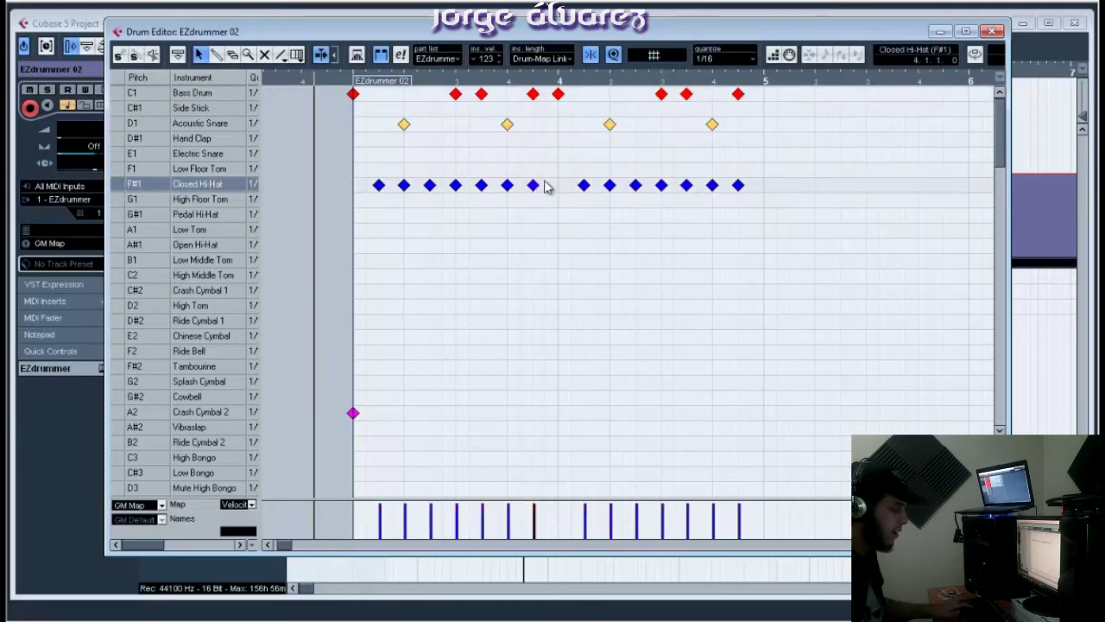
left_click(545, 185)
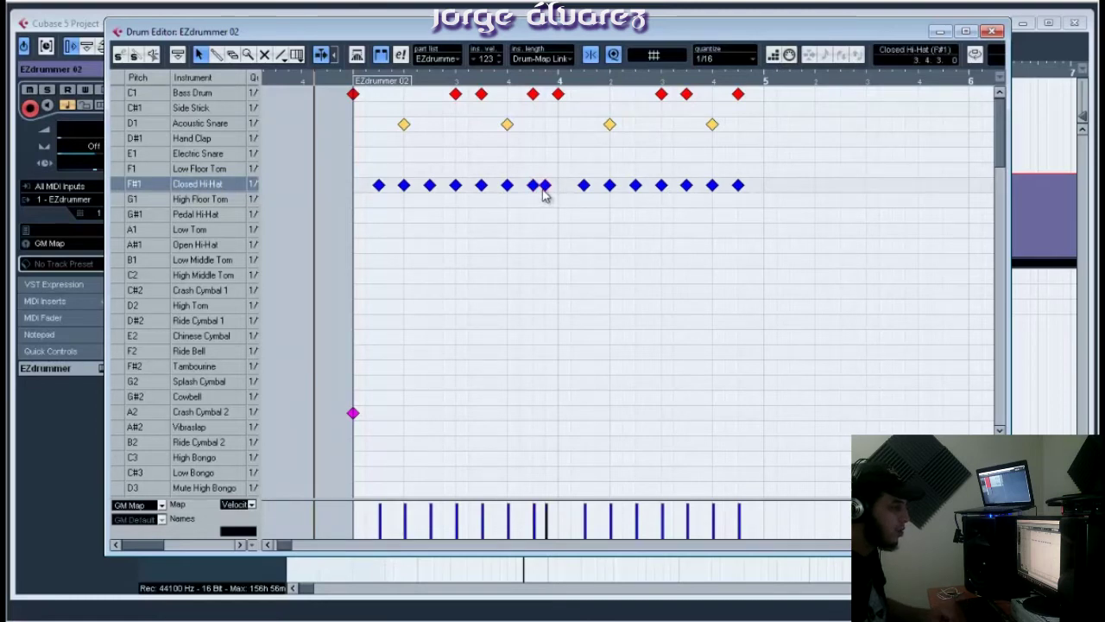
left_click_drag(546, 194, 559, 197)
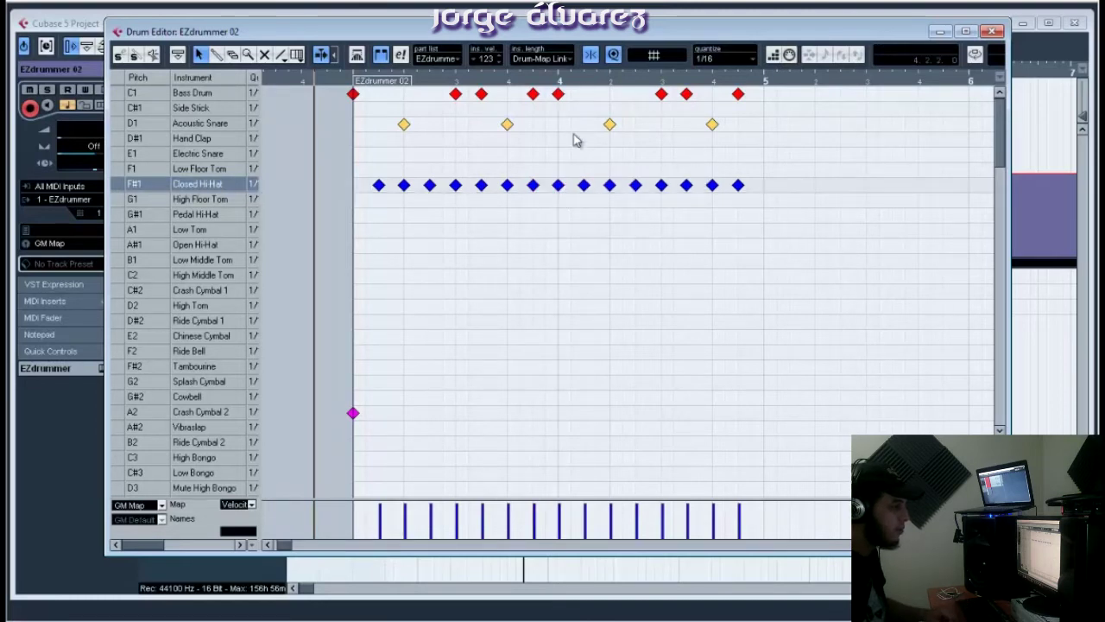
key("space")
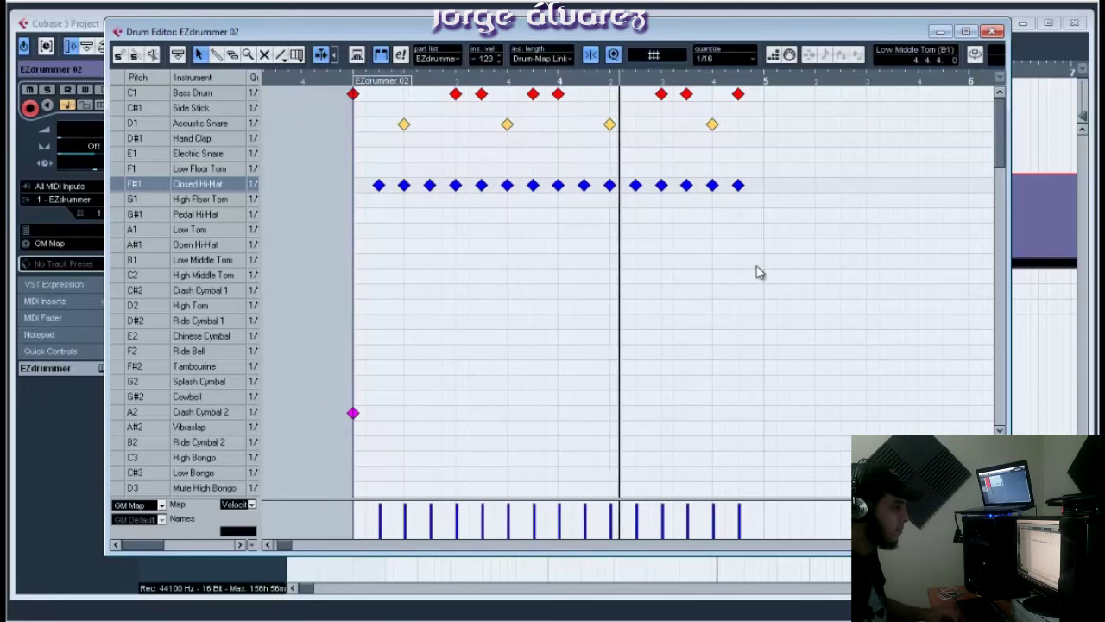
key("space")
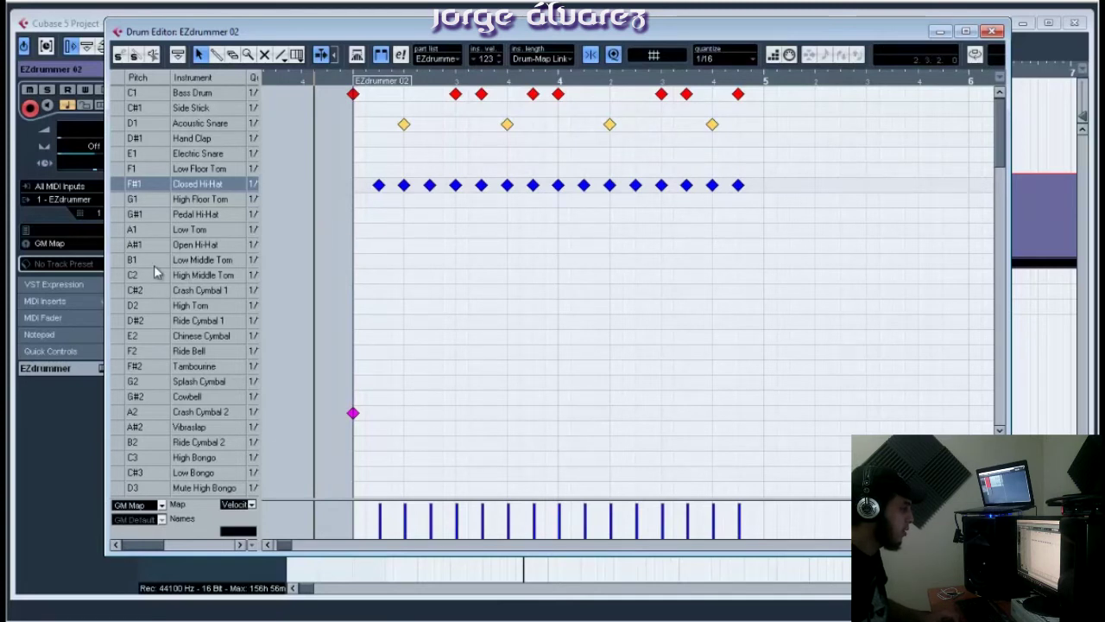
Audition the tom sounds and replace the hits on beat 4 of bar 4 with two Low Middle Tom notes and one Low Tom note
left_click(121, 271)
left_click(120, 266)
left_click(121, 277)
left_click(126, 263)
left_click(125, 232)
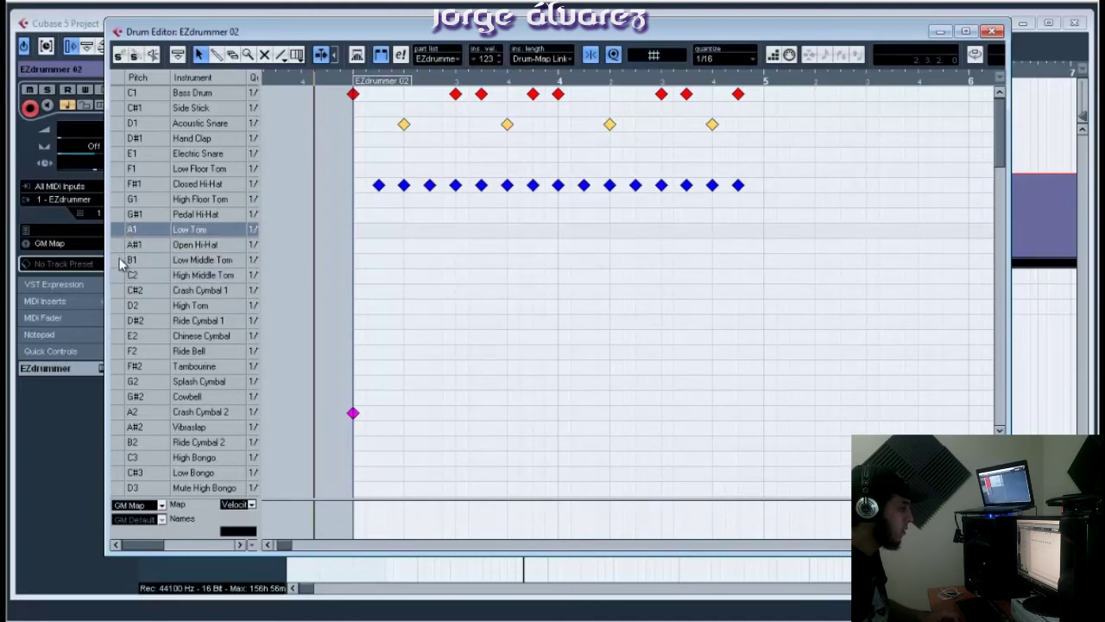
left_click(120, 260)
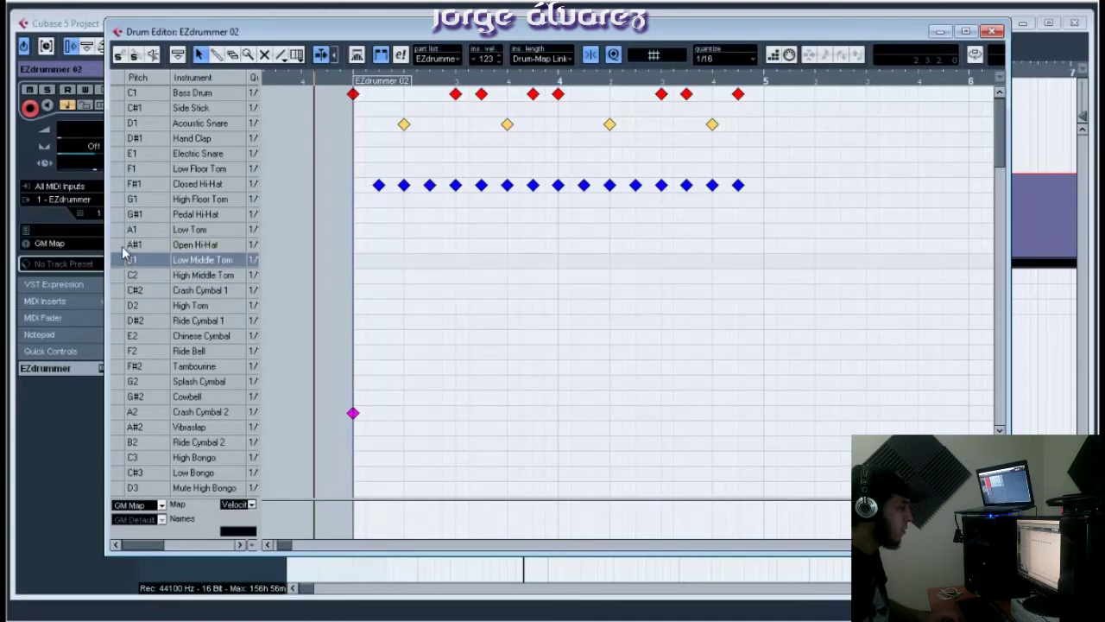
left_click(218, 57)
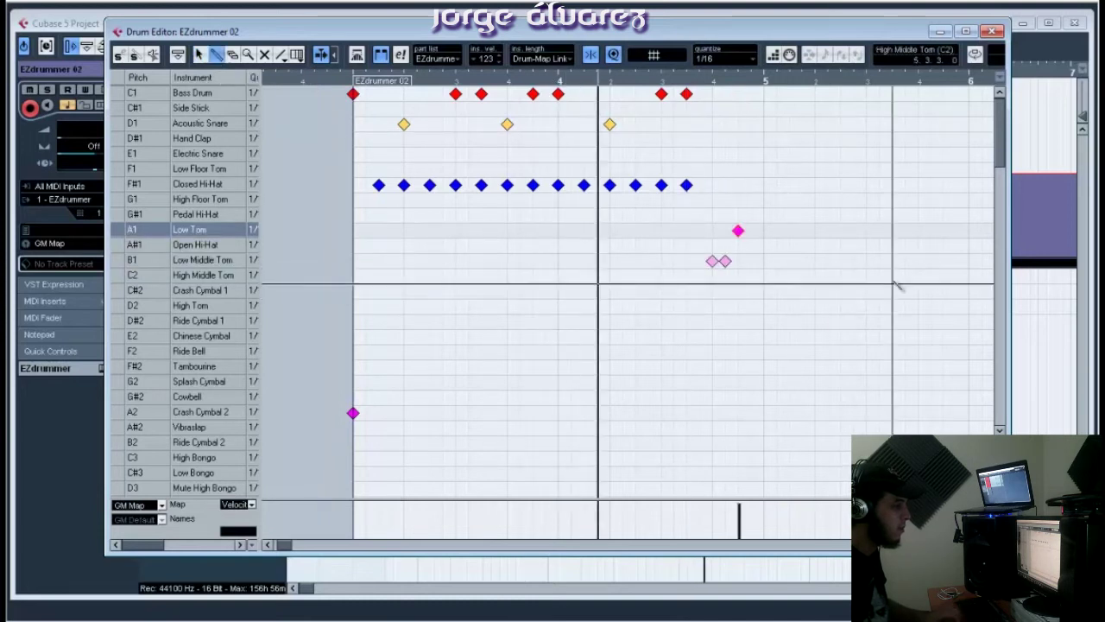
Stop playback, complete the tom fill with a second Low Tom note, and add a Bass Drum note on beat 4 of bar 4
key("space")
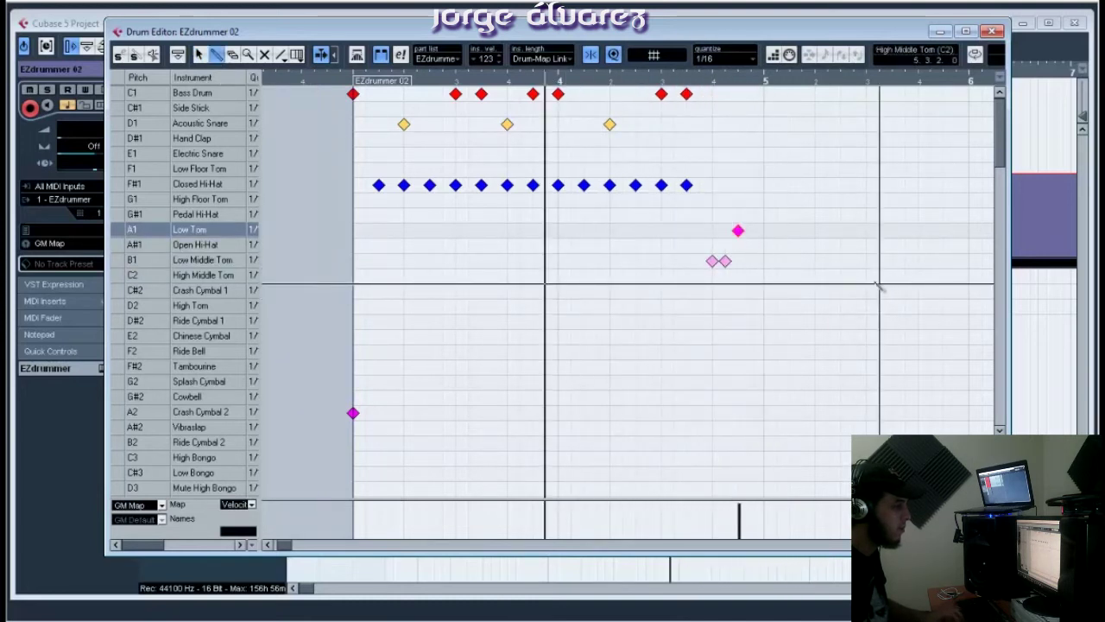
left_click(751, 231)
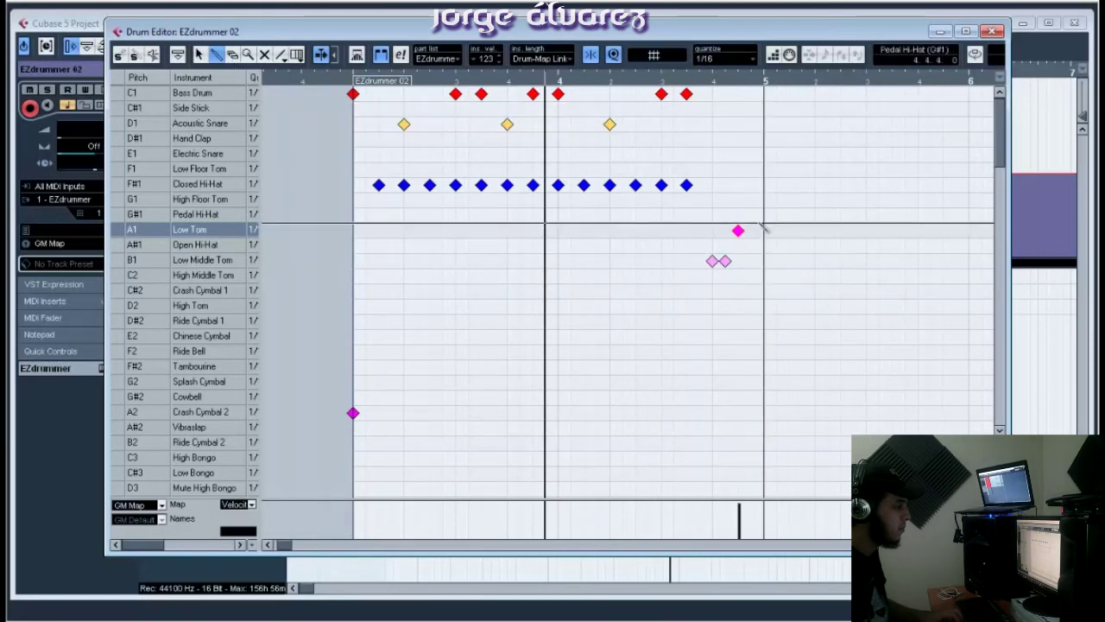
left_click(215, 54)
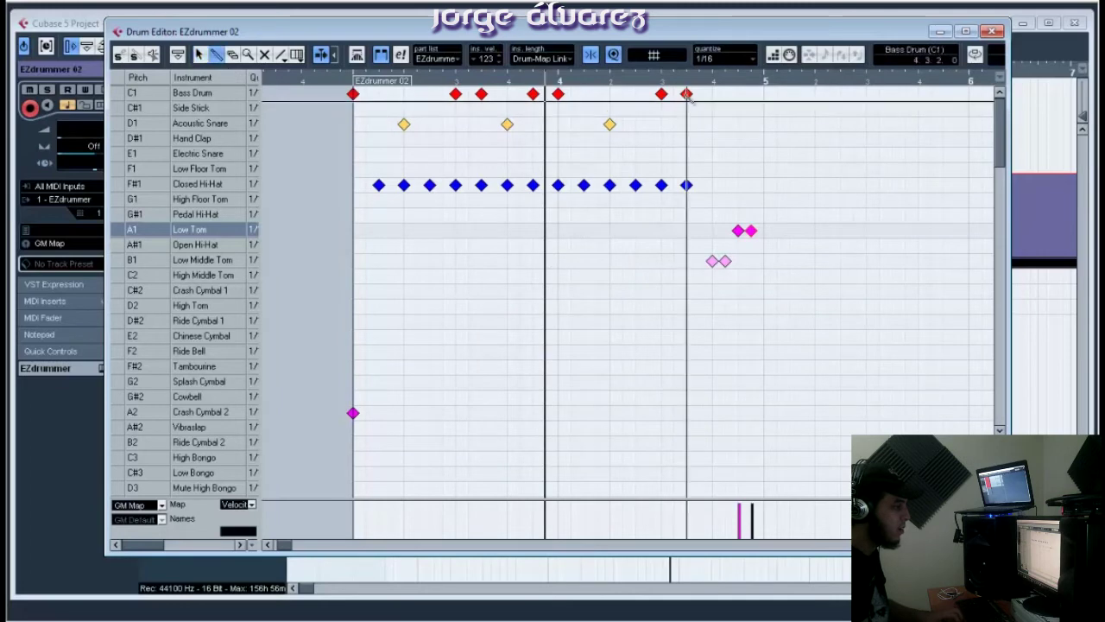
left_click(712, 93)
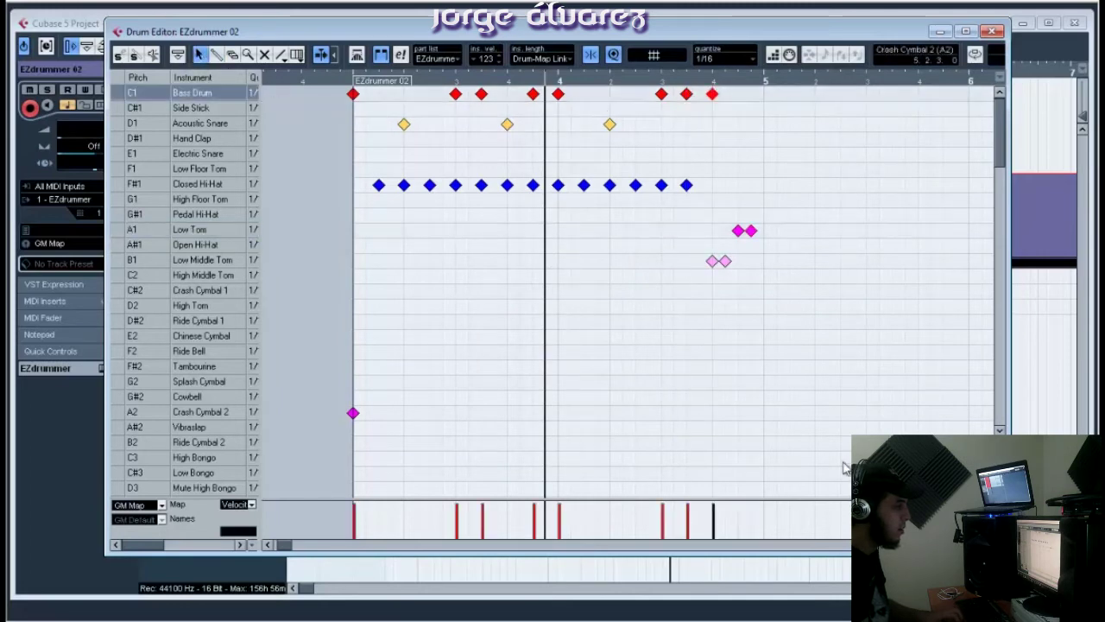
Duplicate the whole two-bar pattern so the copy starts at bar 5, and play back the pattern from bar 3
left_click_drag(842, 473, 321, 69)
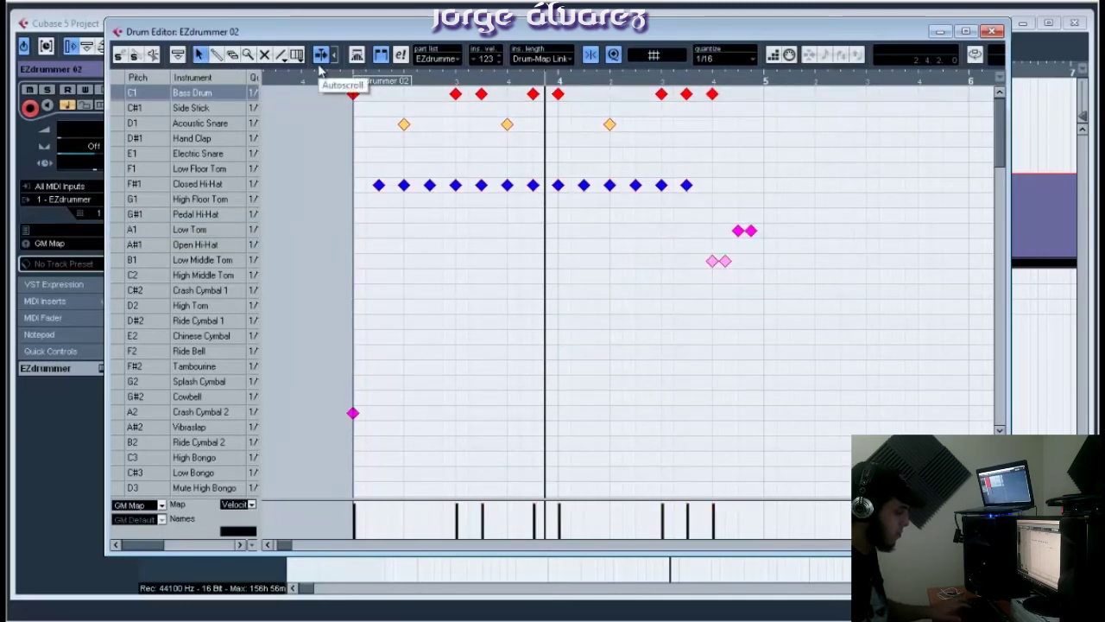
key("ctrl+d")
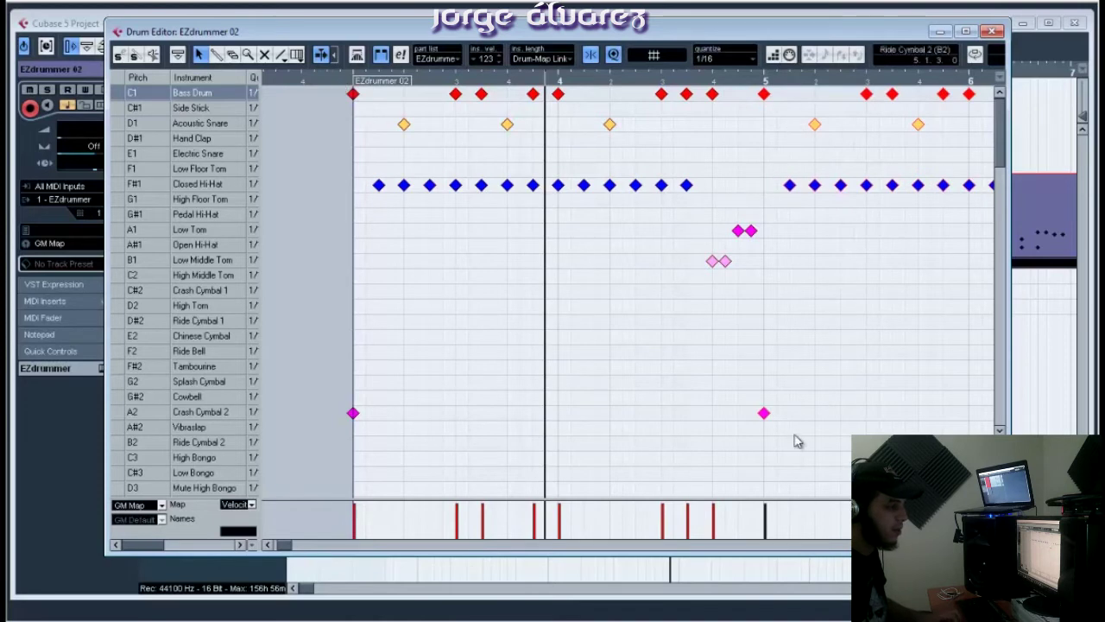
left_click(344, 81)
key("space")
key("g")
key("g")
key("g")
key("g")
key("g")
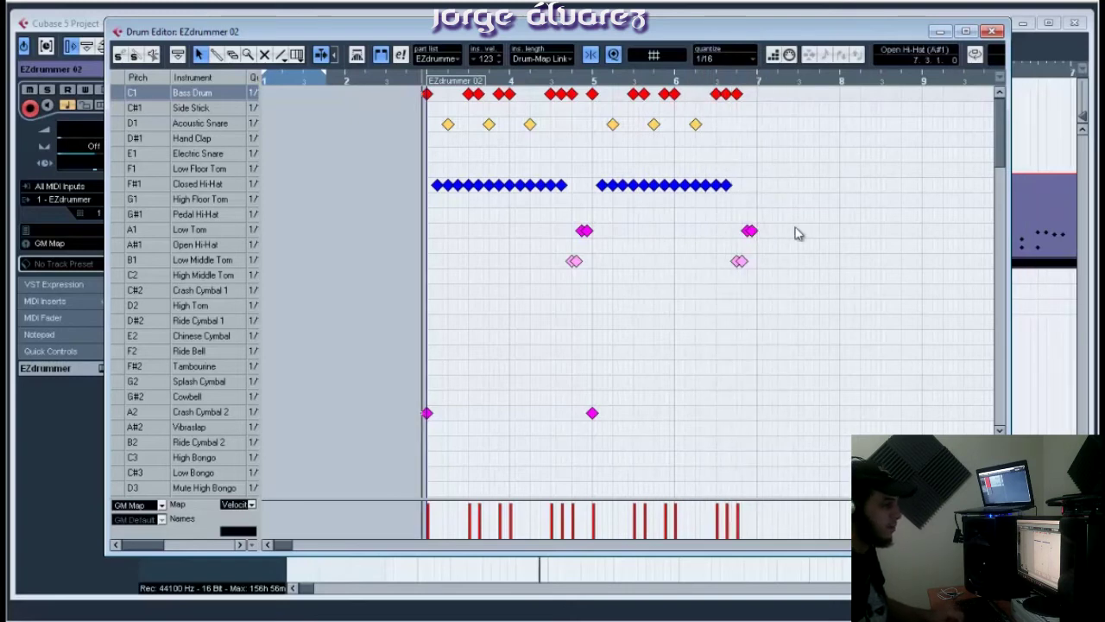
key("space")
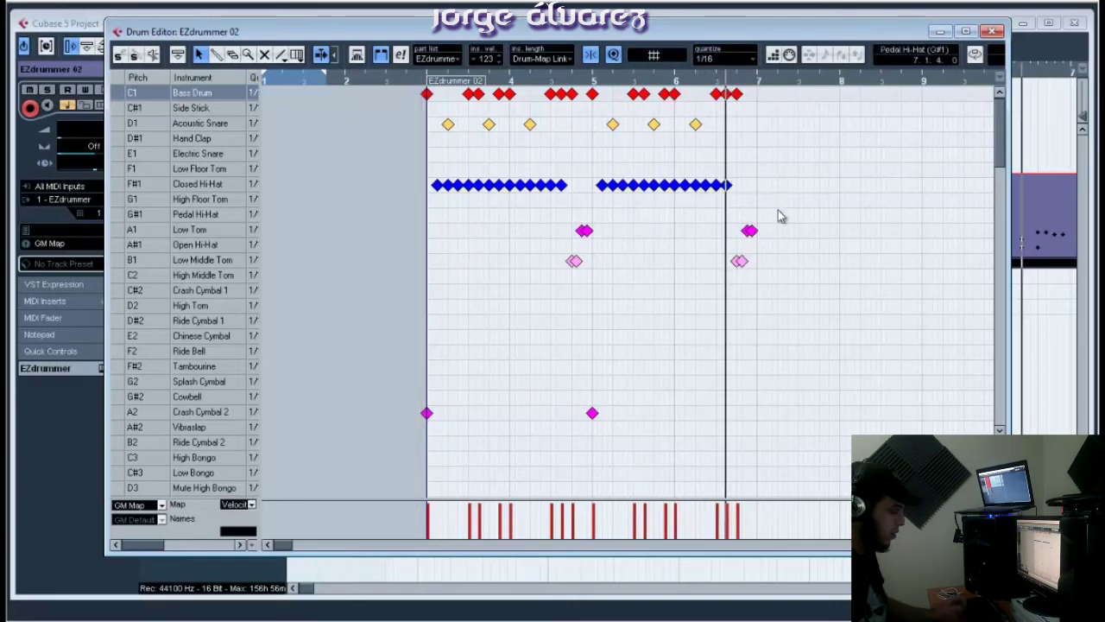
Move the two Low Middle Tom notes on beat 4 of bar 6 to the Acoustic Snare row
key("h")
key("h")
key("h")
key("h")
key("h")
key("h")
key("h")
key("h")
key("h")
key("h")
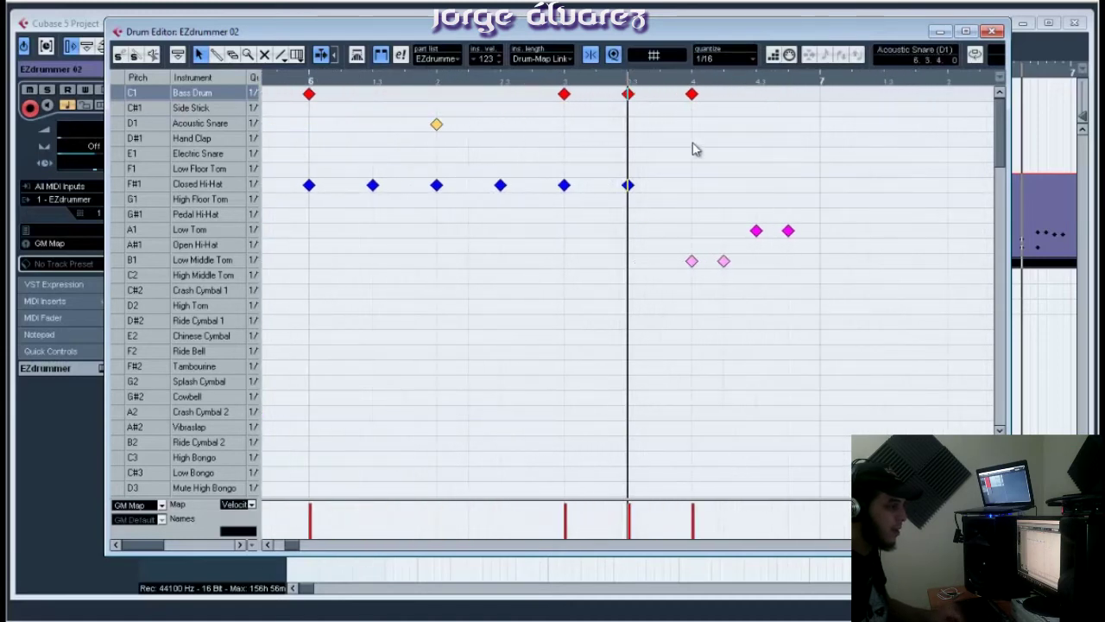
left_click_drag(682, 239, 740, 302)
left_click_drag(683, 239, 750, 309)
key("Up")
key("Up")
key("Up")
key("Up")
key("Up")
key("Up")
key("Up")
key("Up")
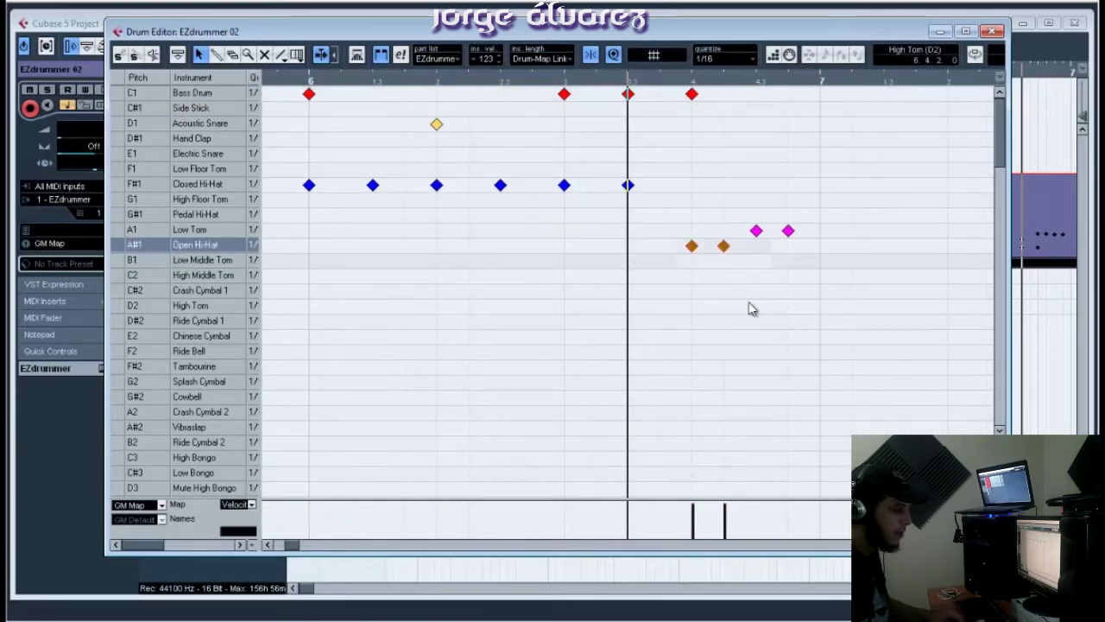
key("Up")
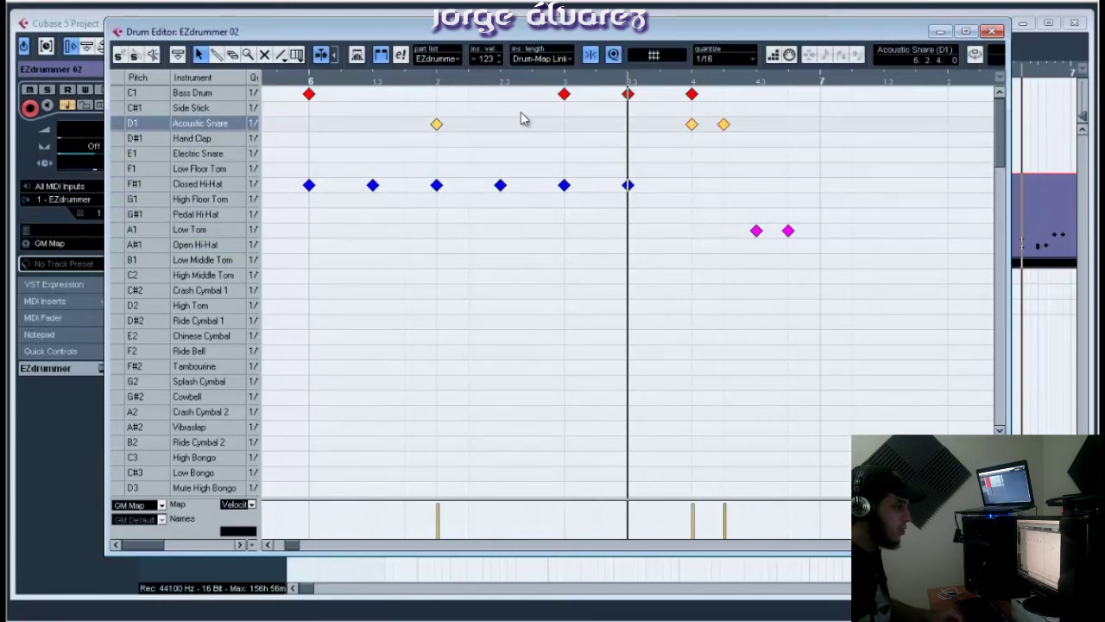
Reposition the Drum Editor window and widen it to show more of the note grid
left_click_drag(304, 33, 209, 29)
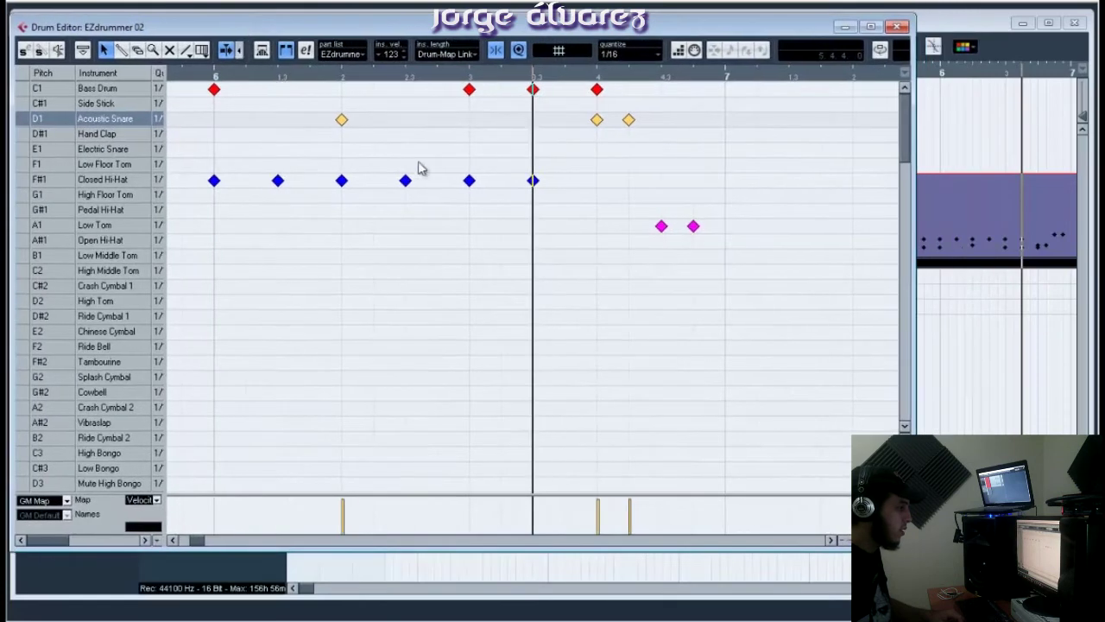
left_click_drag(912, 150, 1076, 201)
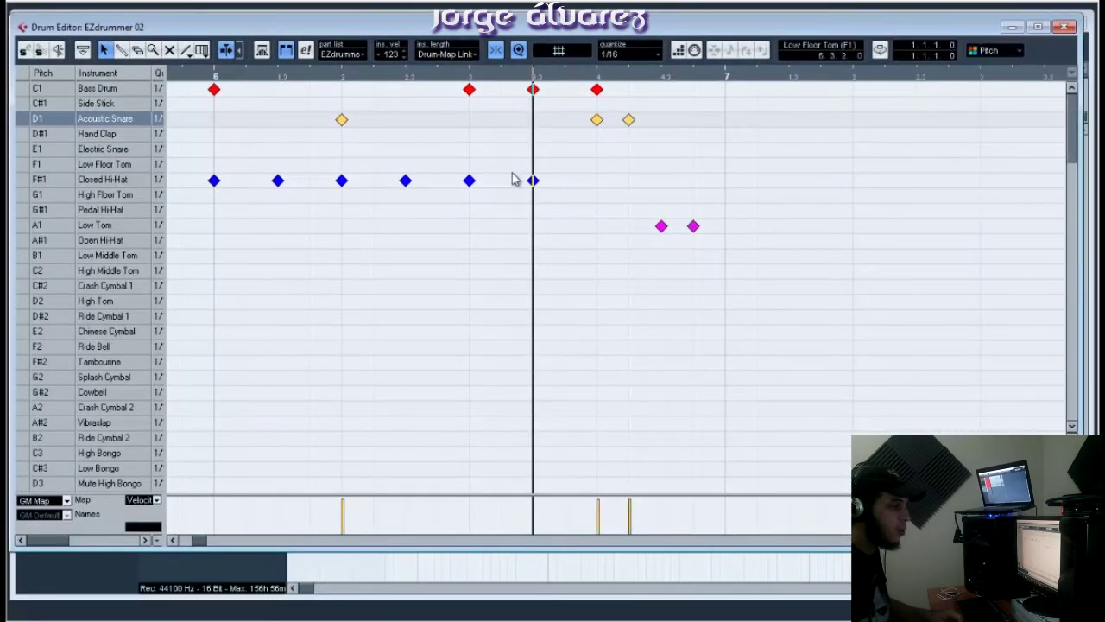
Select the two Acoustic Snare notes on beat 4 of bar 6 and shift them to the Closed Hi-Hat row
left_click(631, 113)
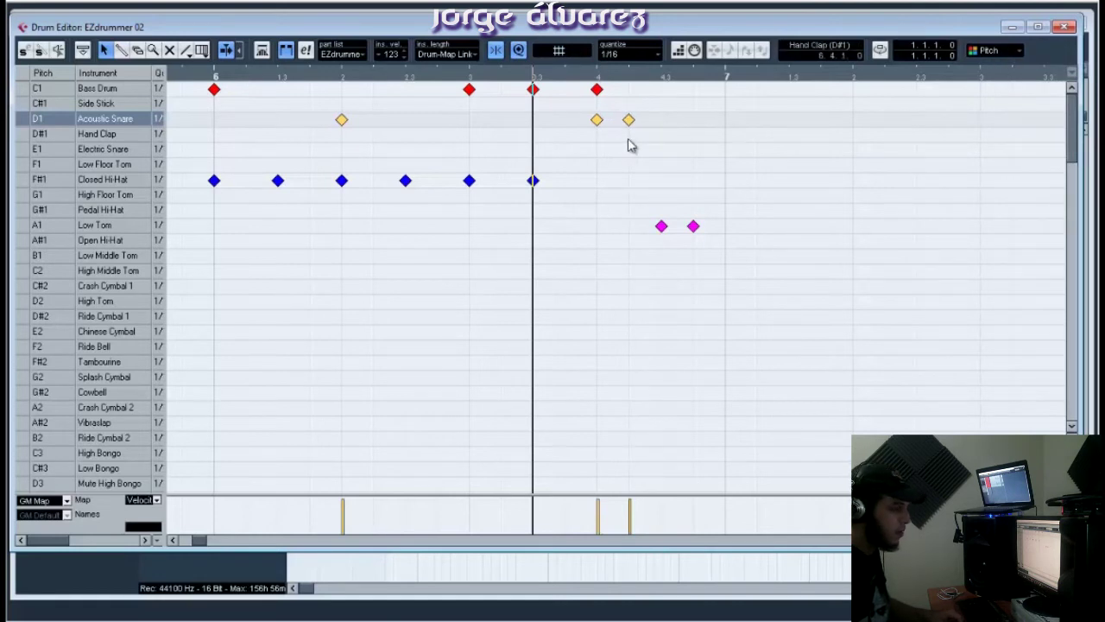
left_click_drag(597, 123, 595, 112)
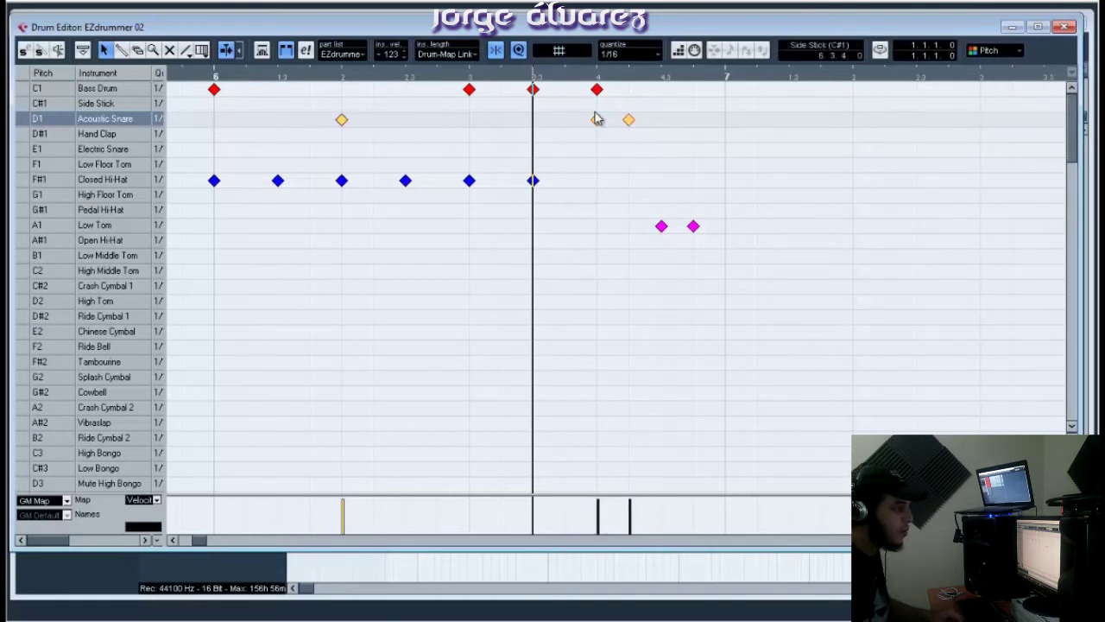
key("Down")
key("Down")
key("Up")
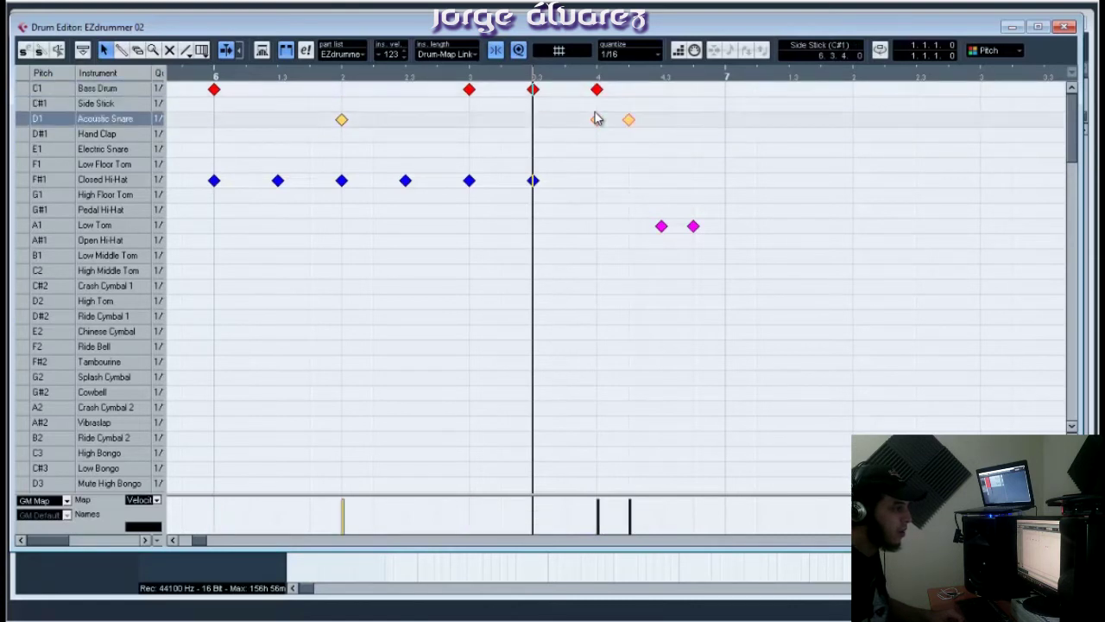
key("Up")
key("Up")
key("Up")
key("Up")
key("Up")
key("Up")
key("Up")
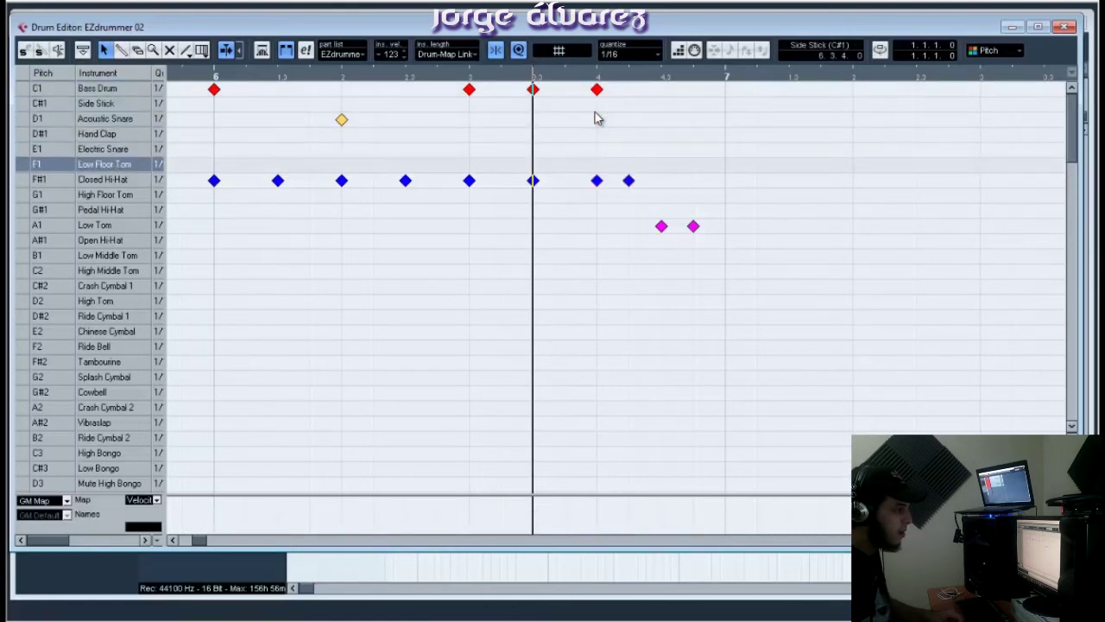
Move the last two Closed Hi-Hat notes of bar 6 up to the Acoustic Snare row
key("Down")
key("Down")
key("Down")
key("Down")
key("Down")
key("Down")
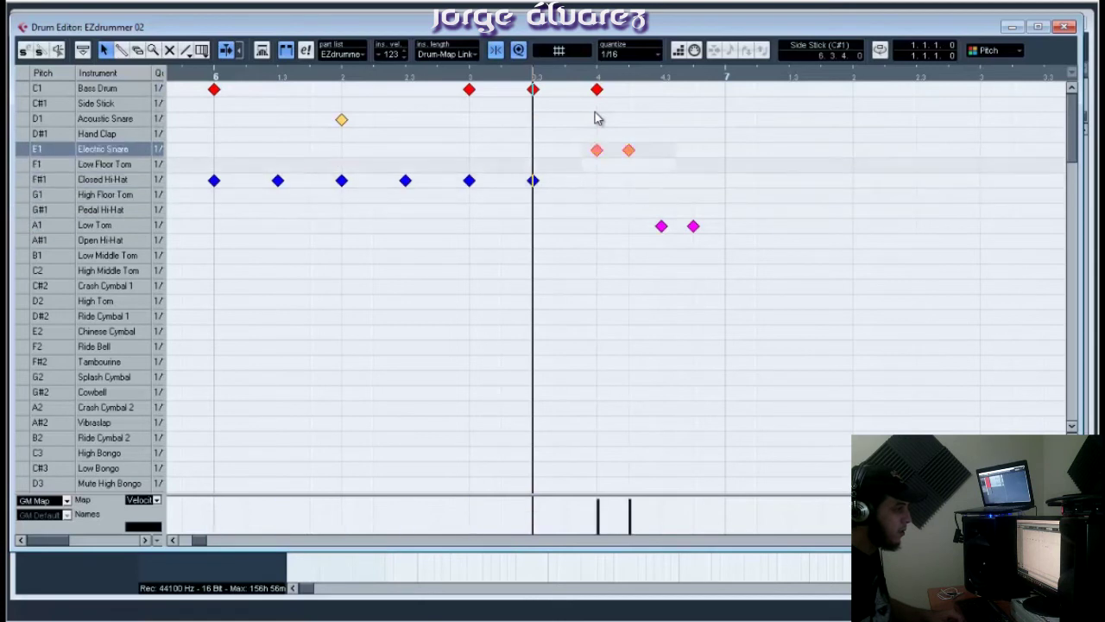
key("Up")
key("Up")
key("Up")
key("Up")
key("Down")
key("Down")
key("Down")
key("Down")
key("Down")
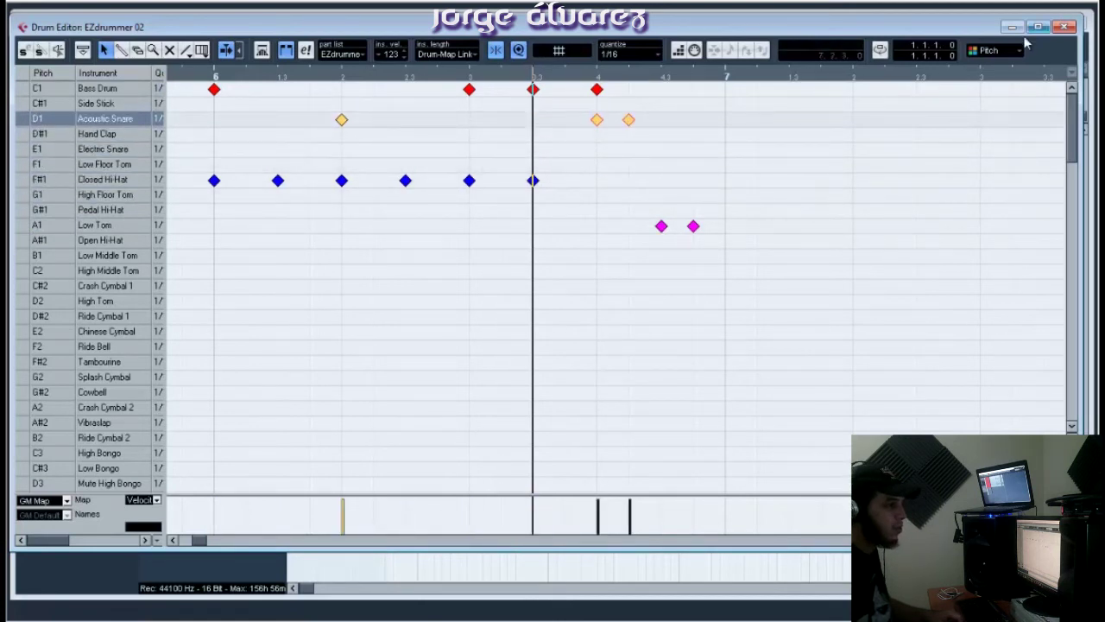
Colour the notes by Velocity and enlarge the controller lane with Velocity as its displayed parameter
left_click(1015, 52)
left_click(1017, 69)
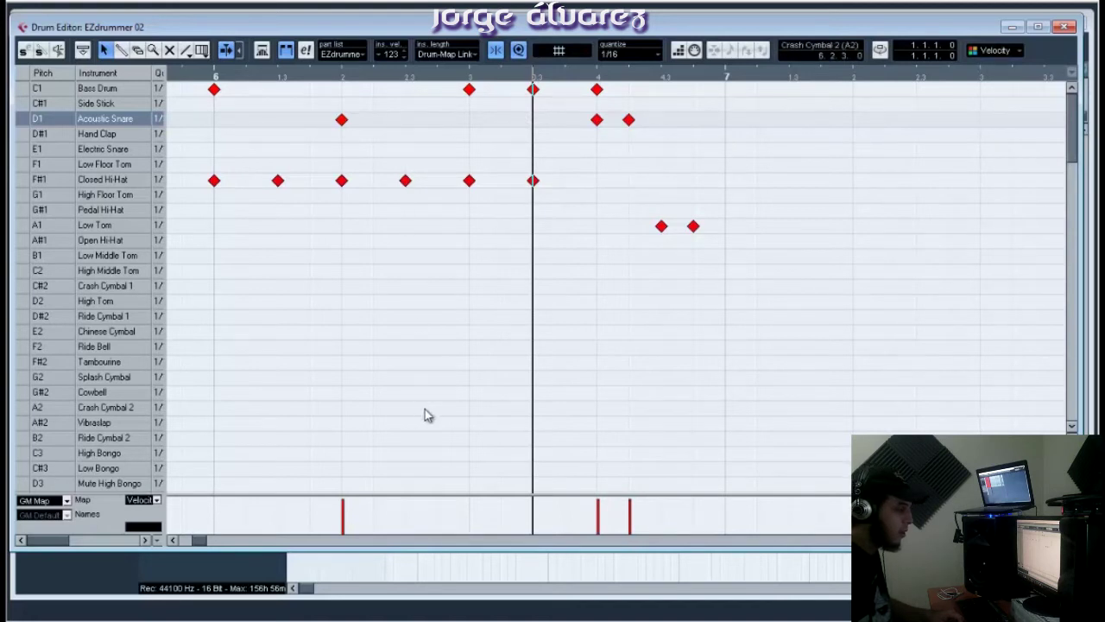
left_click_drag(366, 495, 367, 426)
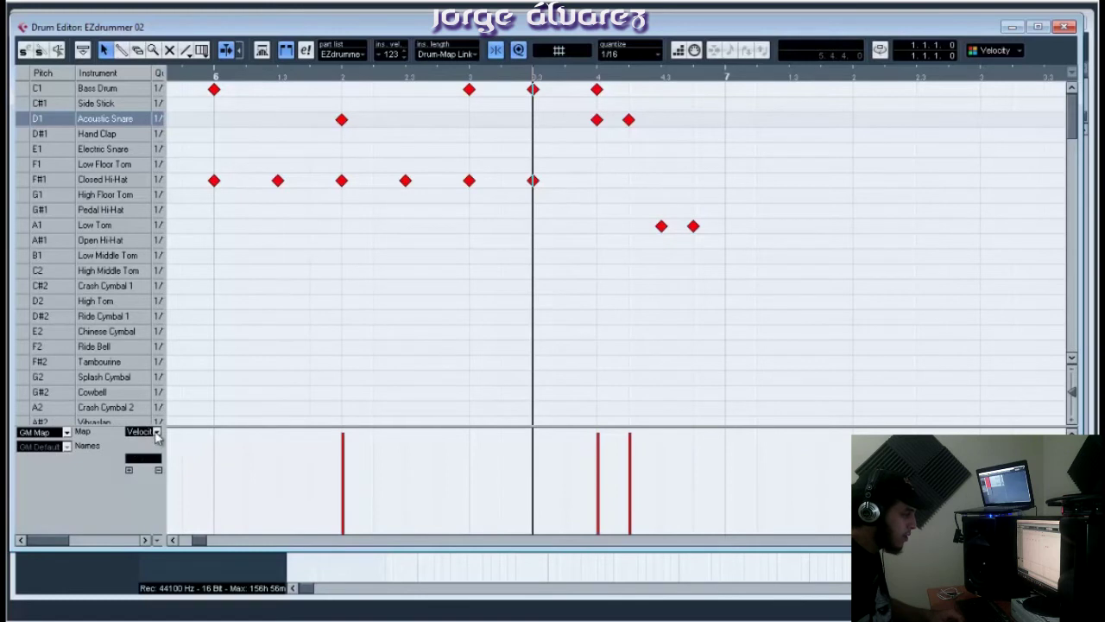
left_click(156, 433)
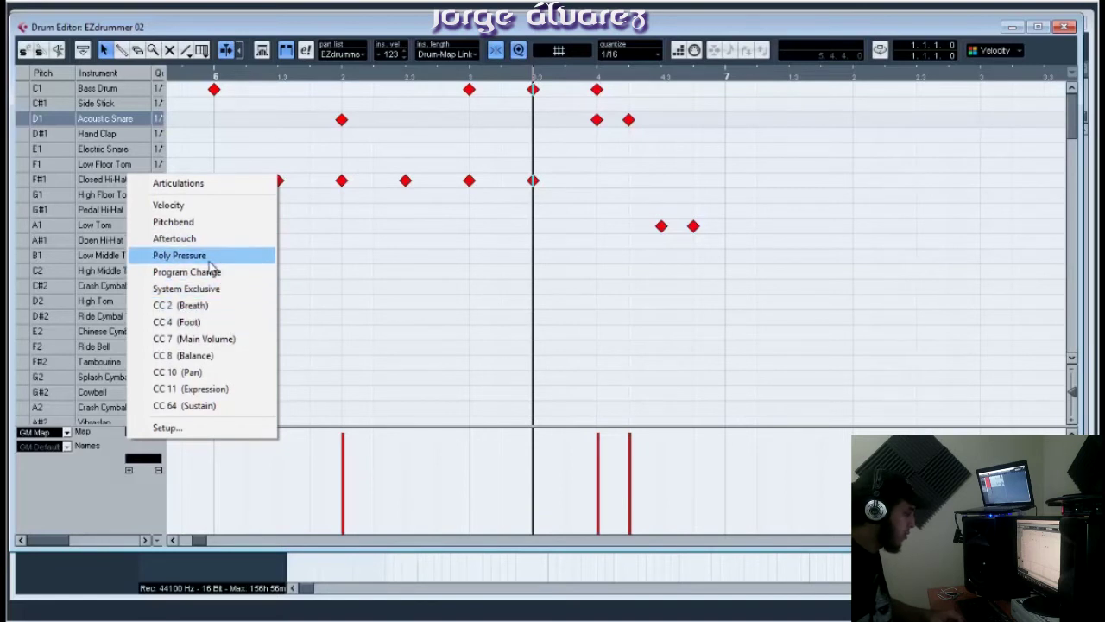
left_click(199, 210)
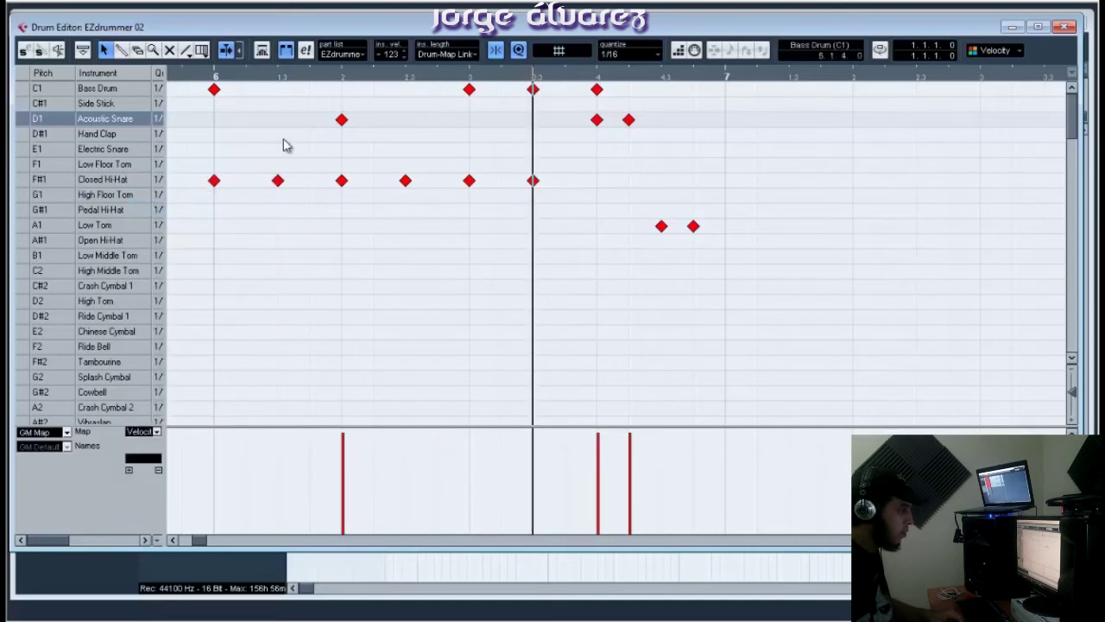
Try redrawing the velocities of the six Closed Hi-Hat notes in bar 6, and undo the changes
left_click_drag(552, 234, 211, 172)
mouse_move(224, 466)
left_mouse_down()
mouse_move(478, 455)
mouse_move(532, 468)
mouse_move(229, 466)
left_mouse_up()
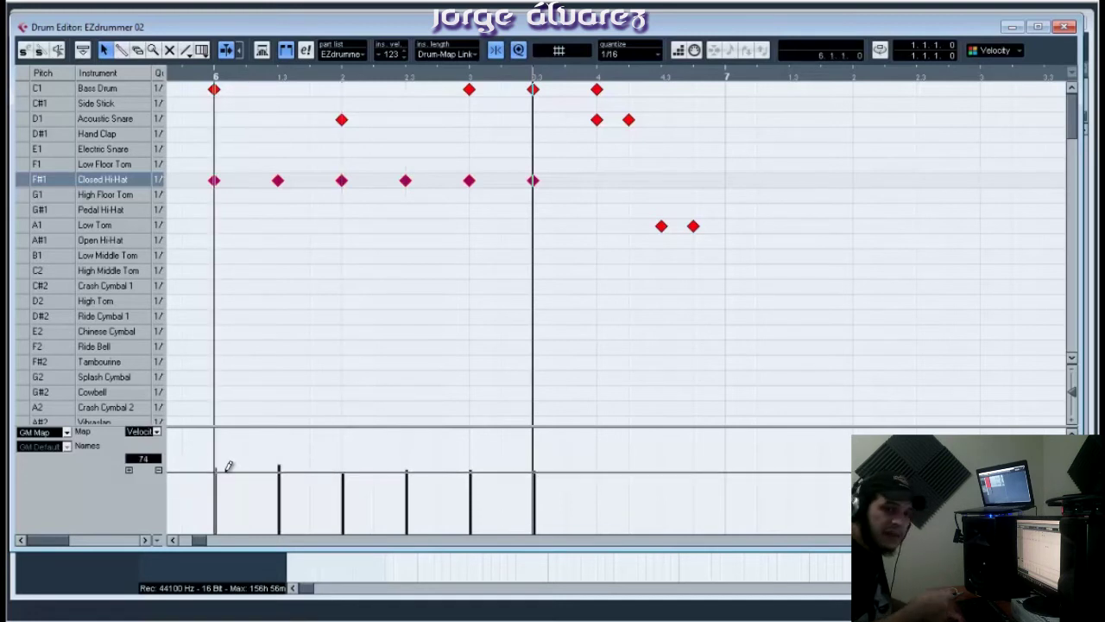
mouse_move(229, 466)
left_mouse_down()
mouse_move(209, 463)
mouse_move(221, 452)
mouse_move(222, 369)
mouse_move(506, 338)
mouse_move(459, 382)
left_mouse_up()
key("ctrl+z")
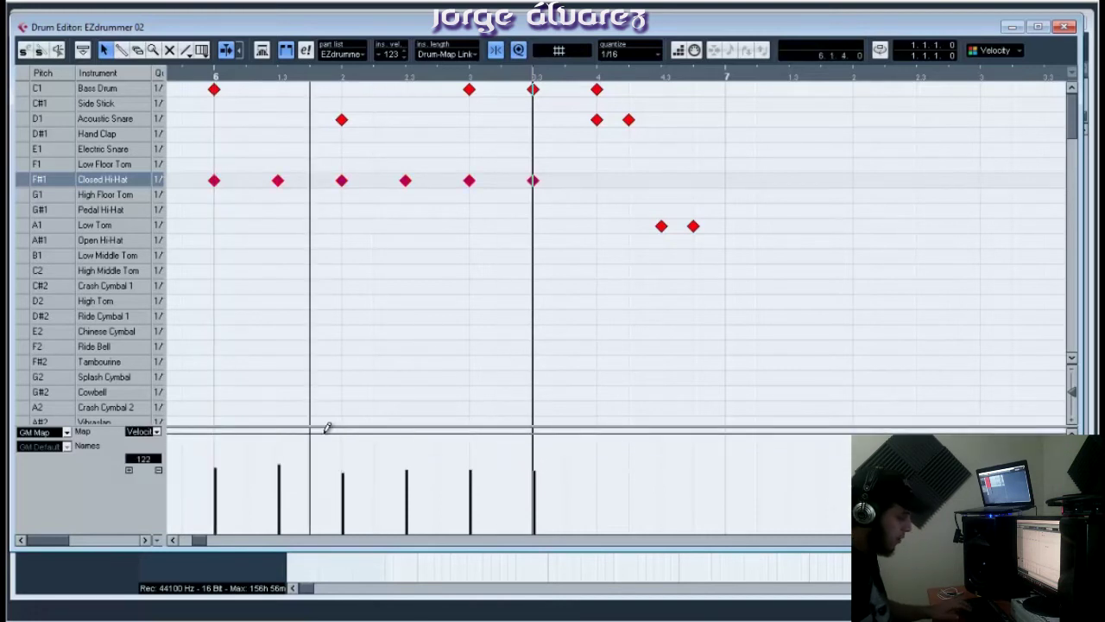
key("g")
key("g")
key("g")
key("g")
key("g")
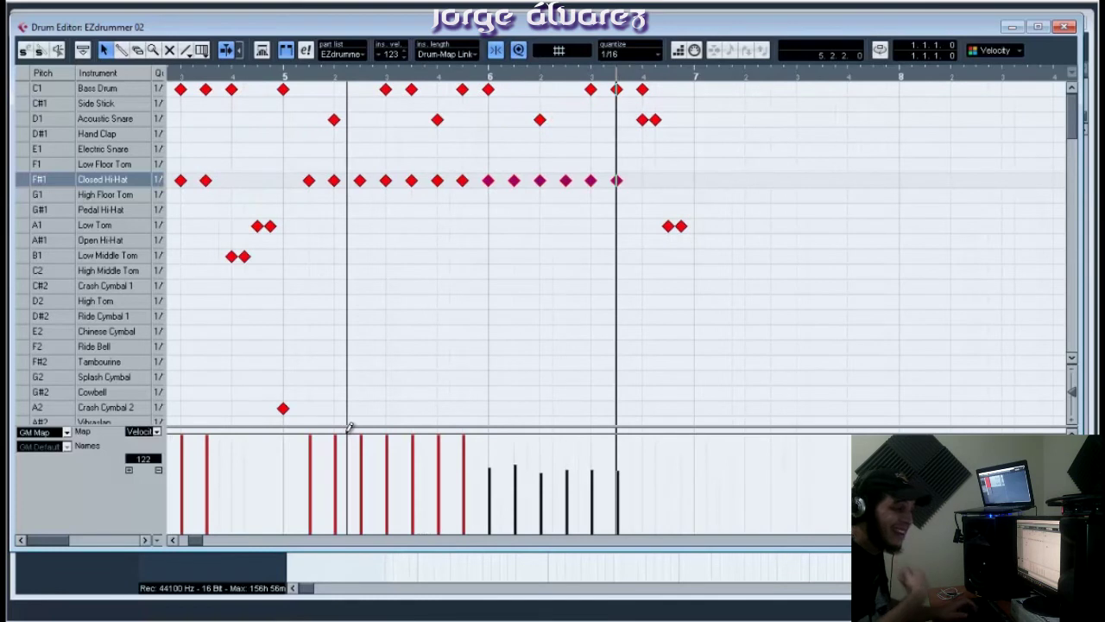
key("g")
key("ctrl+z")
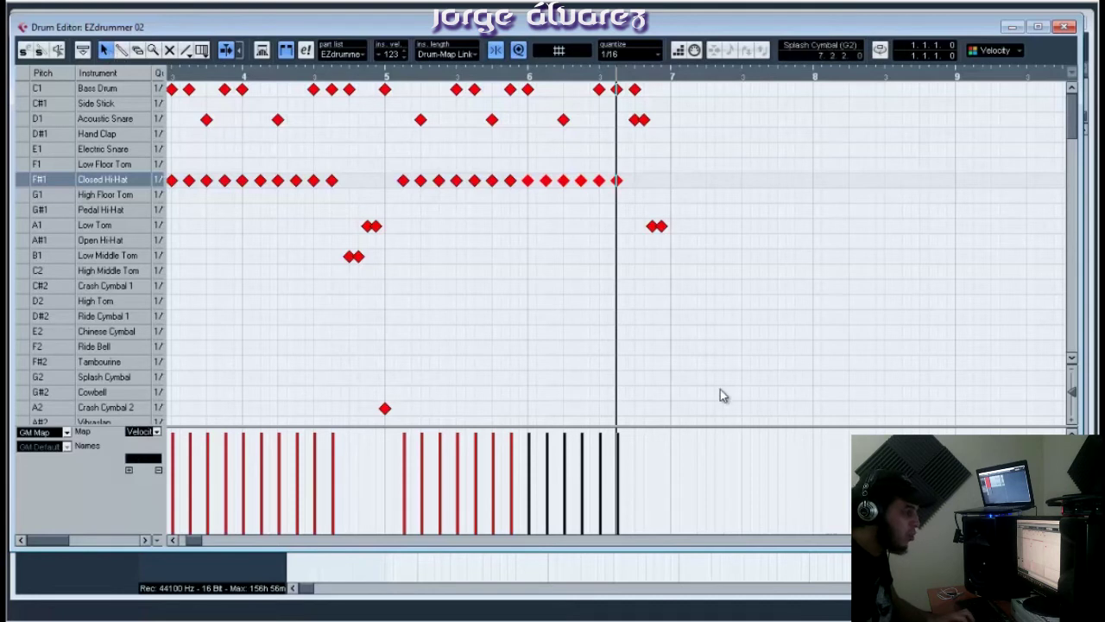
Draw rising velocity ramps across bars 5 and 6 for the Bass Drum and the Acoustic Snare notes
left_click_drag(712, 425, 388, 95)
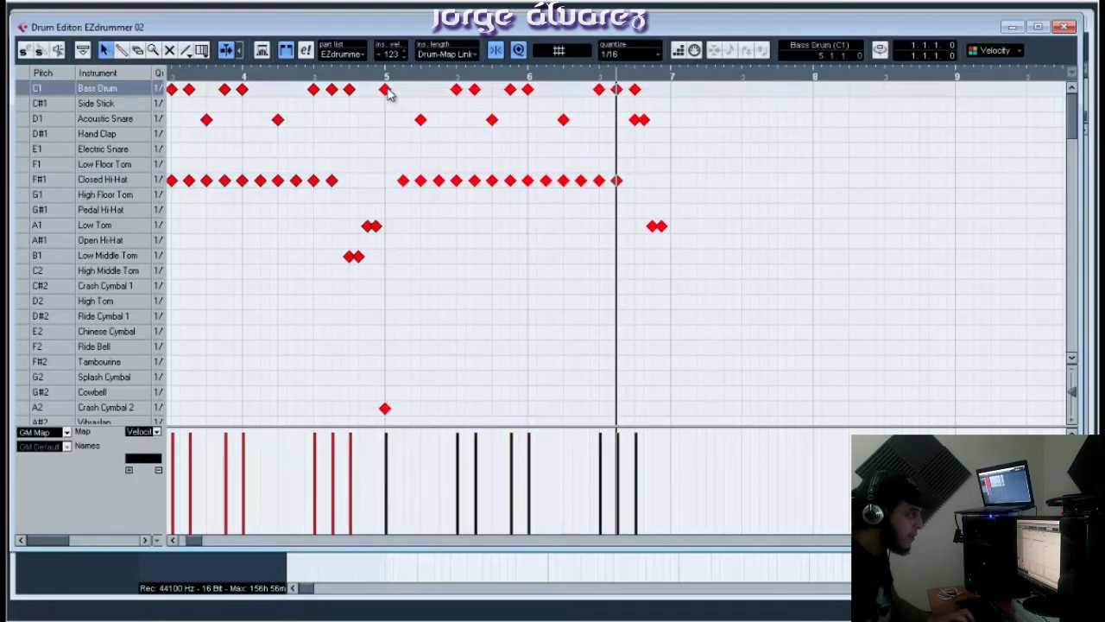
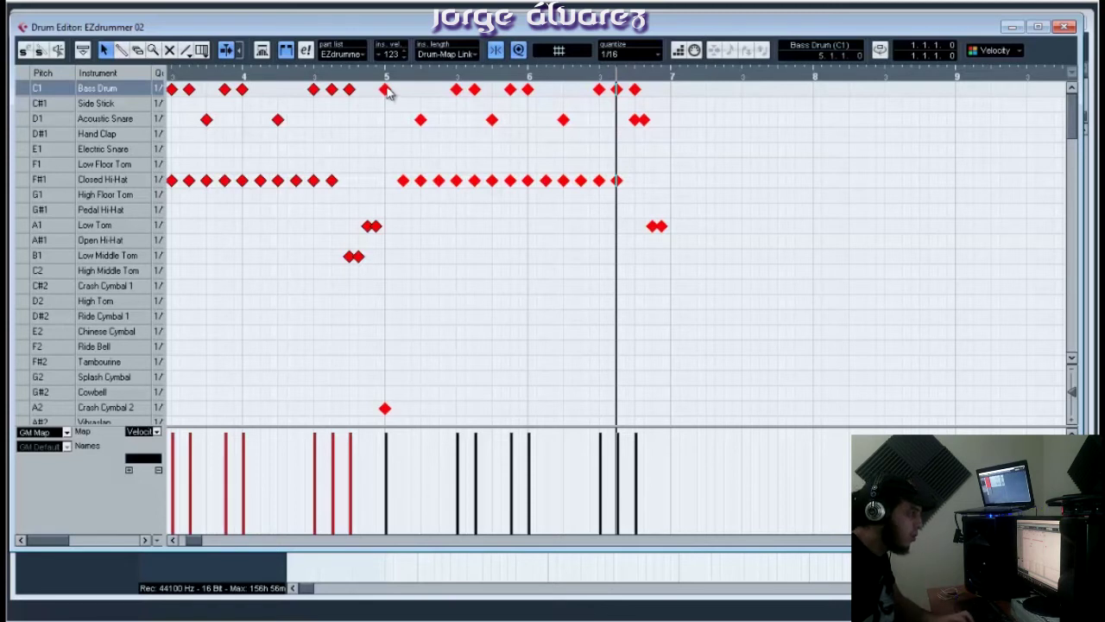
left_click(373, 75)
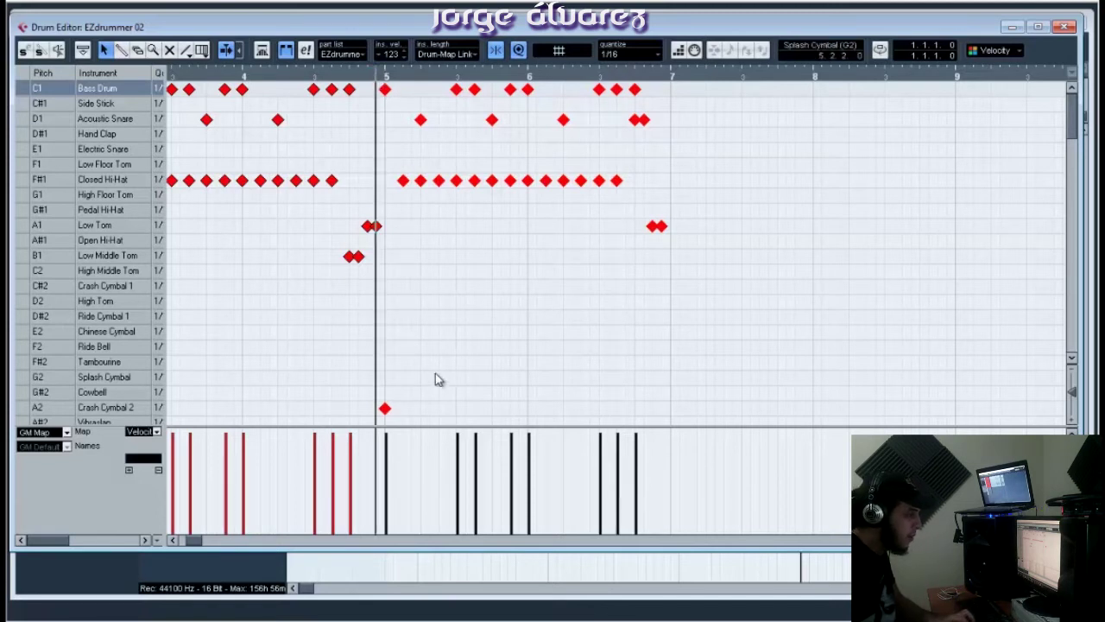
left_click(520, 250)
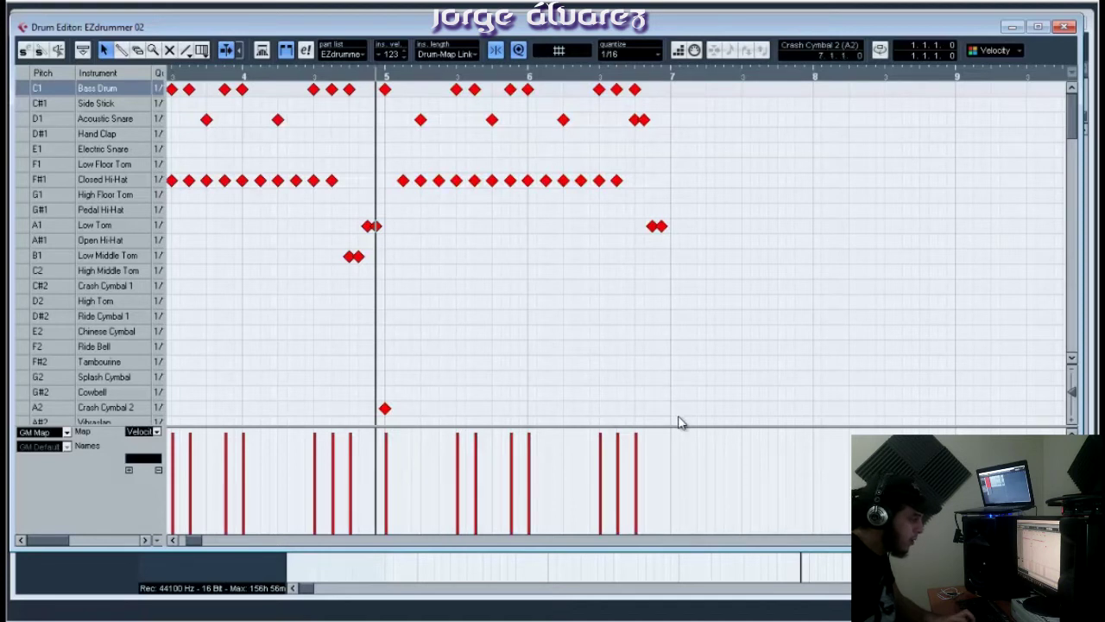
left_click_drag(376, 519, 657, 433)
left_click_drag(681, 146, 399, 118)
left_click_drag(425, 499, 645, 441)
Shape rising velocities on the Closed Hi-Hat and Low Tom notes of bars 5 and 6, with a low velocity for bar 5's Crash Cymbal 2
left_click_drag(635, 211, 397, 140)
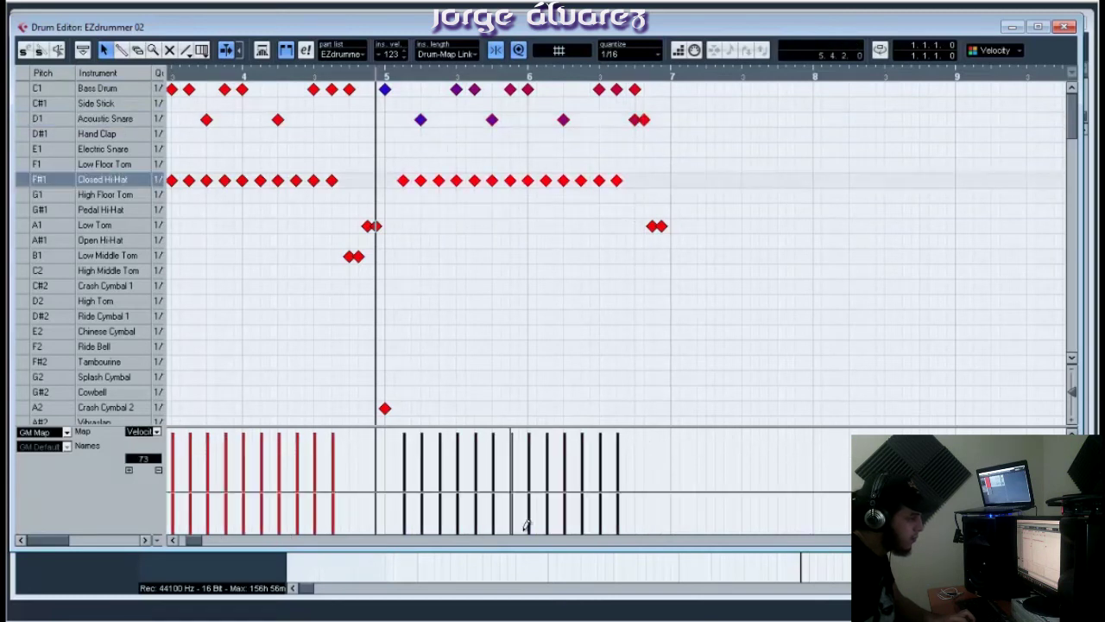
left_click_drag(410, 509, 618, 444)
left_click(385, 408)
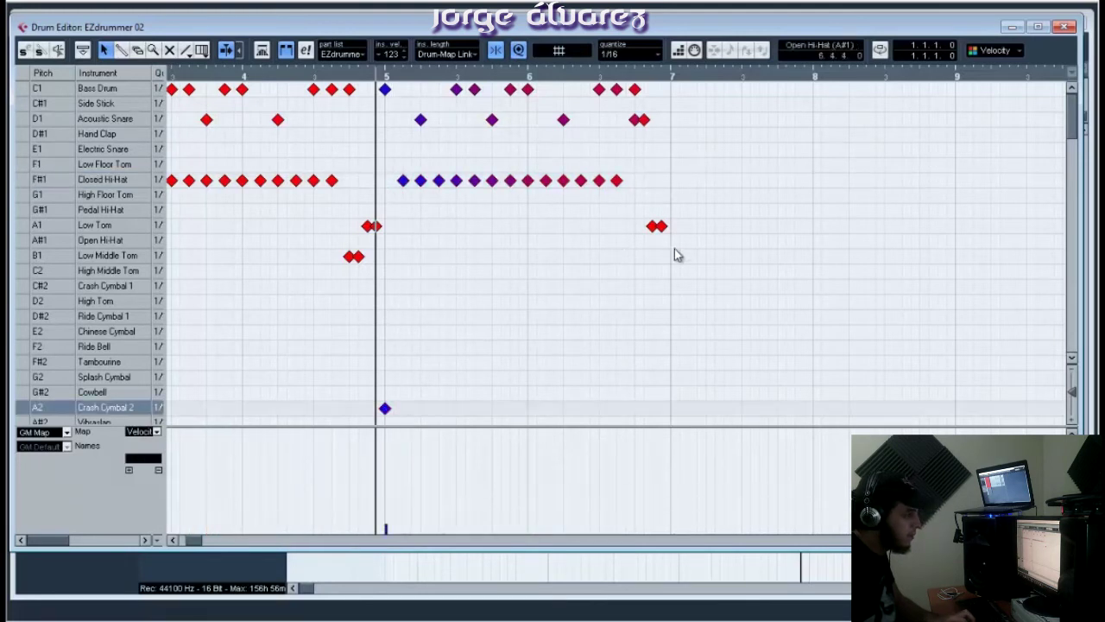
left_click_drag(675, 249, 637, 212)
left_click_drag(655, 488, 662, 438)
left_click(765, 232)
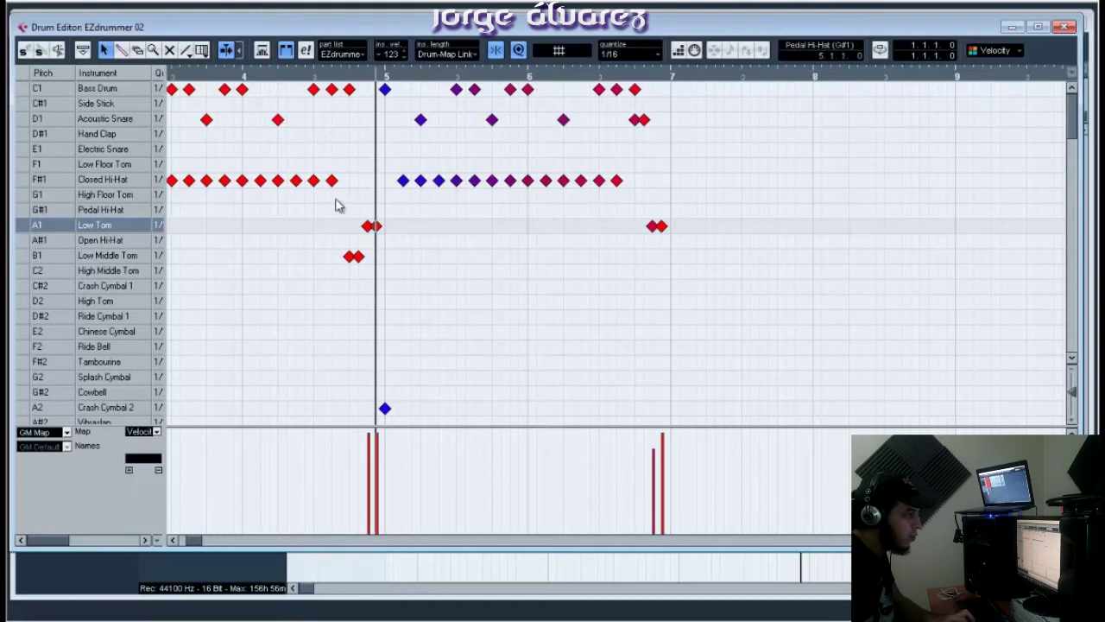
left_click(21, 182)
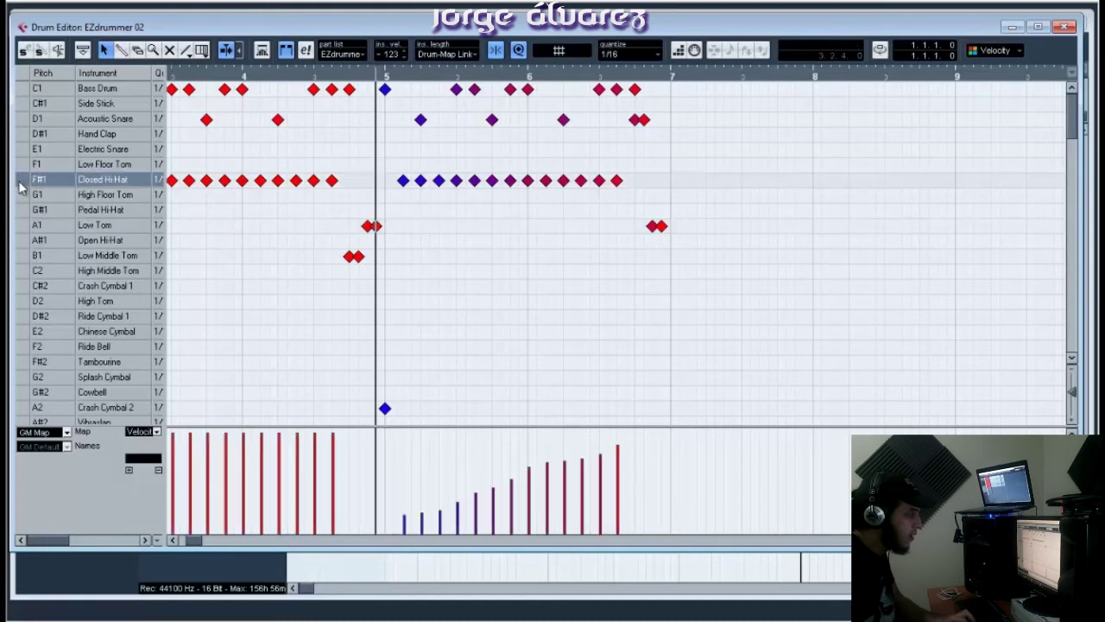
Try colouring the notes by Channel, Part and Pitch, repositioning the Drum Editor window over the project
left_click(1006, 51)
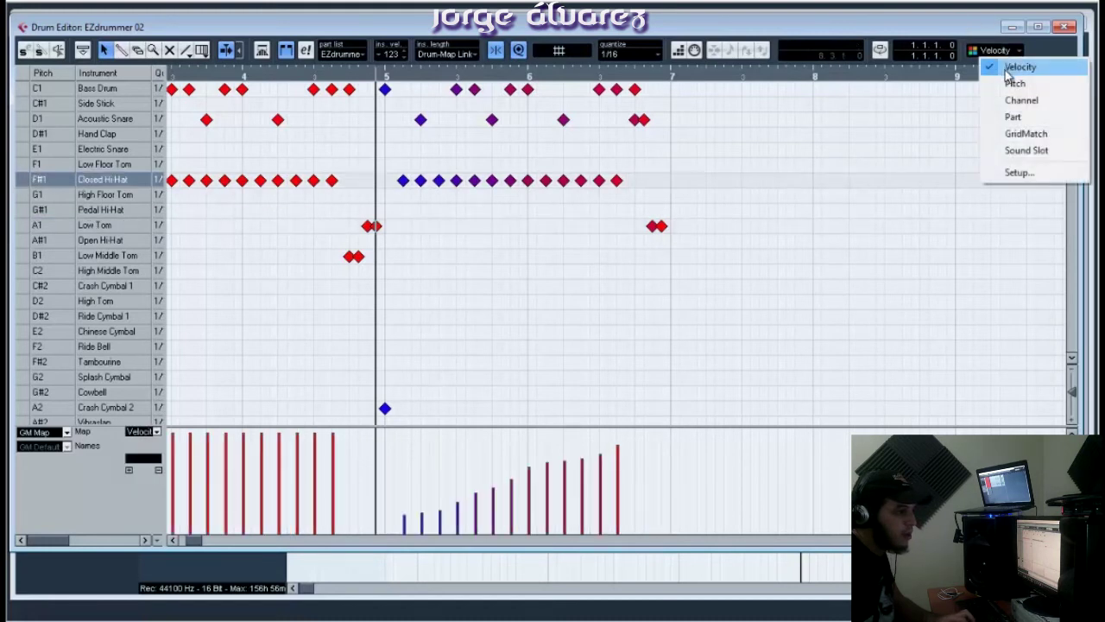
left_click(1010, 100)
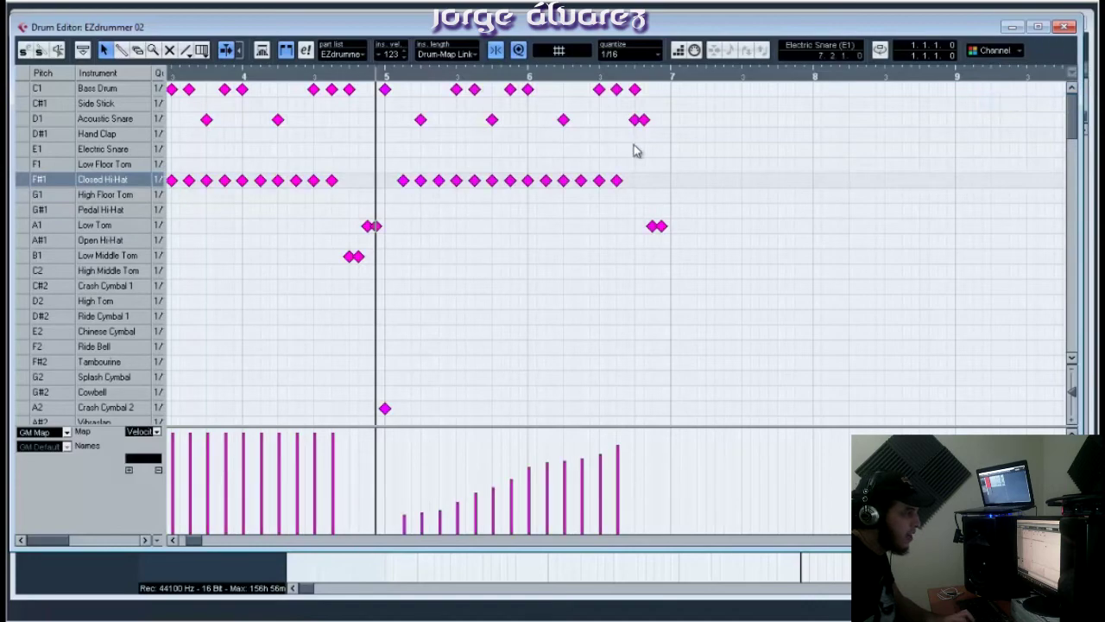
double_click(885, 31)
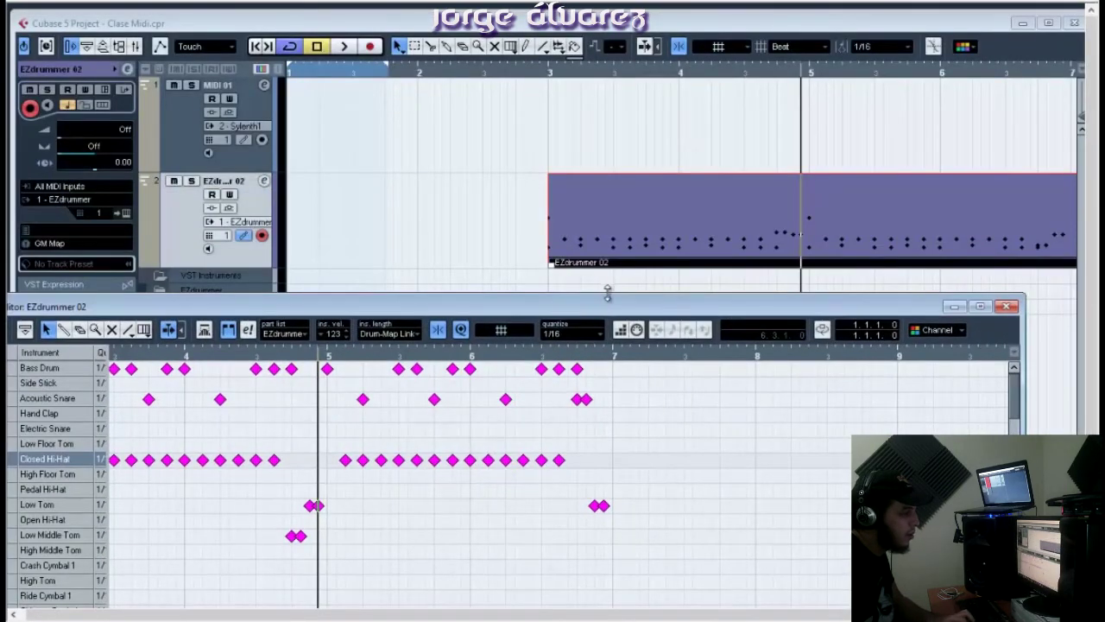
left_click_drag(607, 294, 607, 34)
left_click(958, 67)
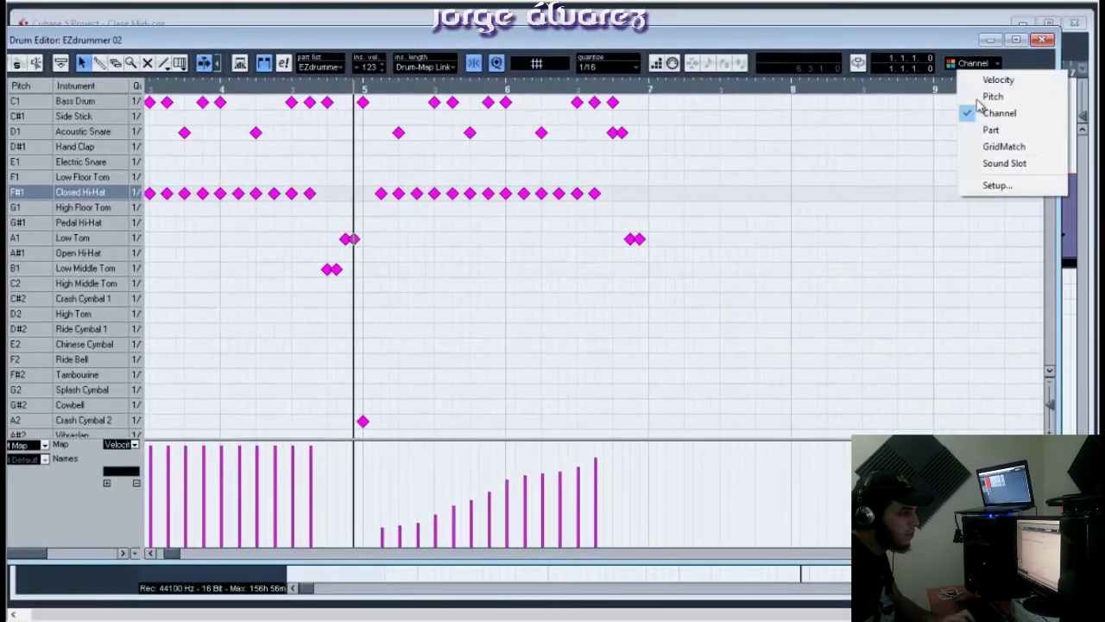
left_click(1000, 131)
left_click(987, 67)
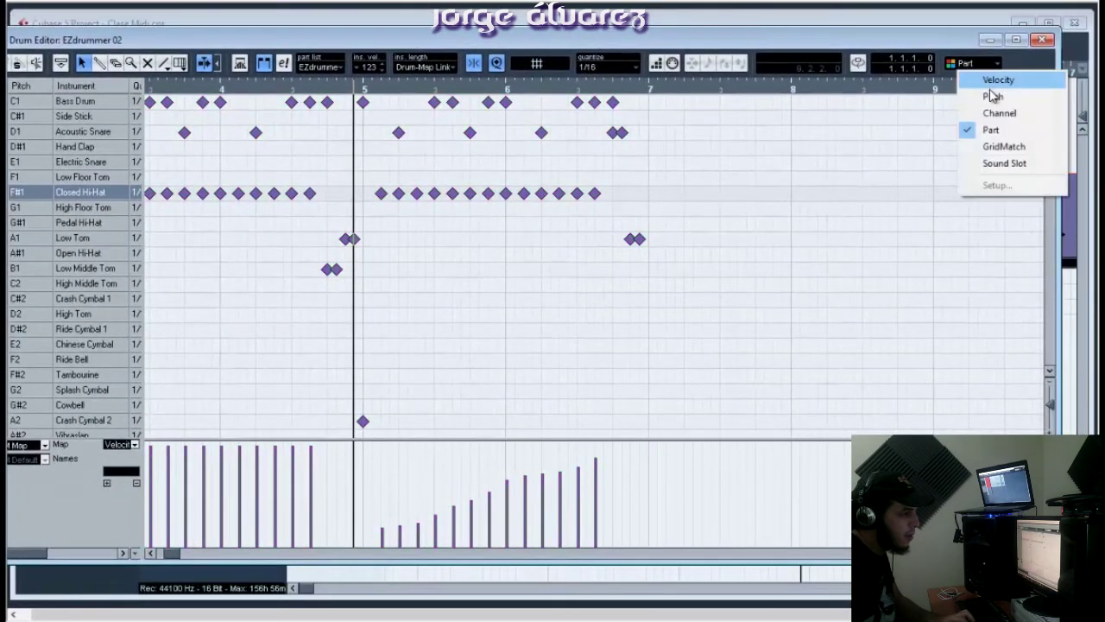
left_click(995, 96)
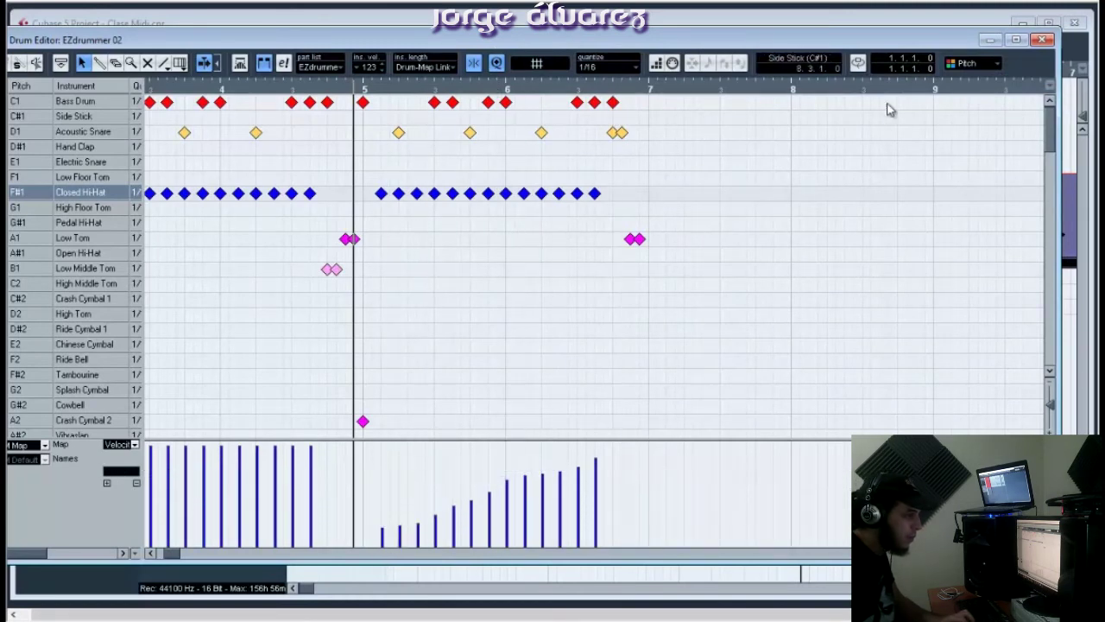
Colour the notes by Velocity and play back the crescendo in bars 5 and 6
left_click(993, 63)
left_click(997, 77)
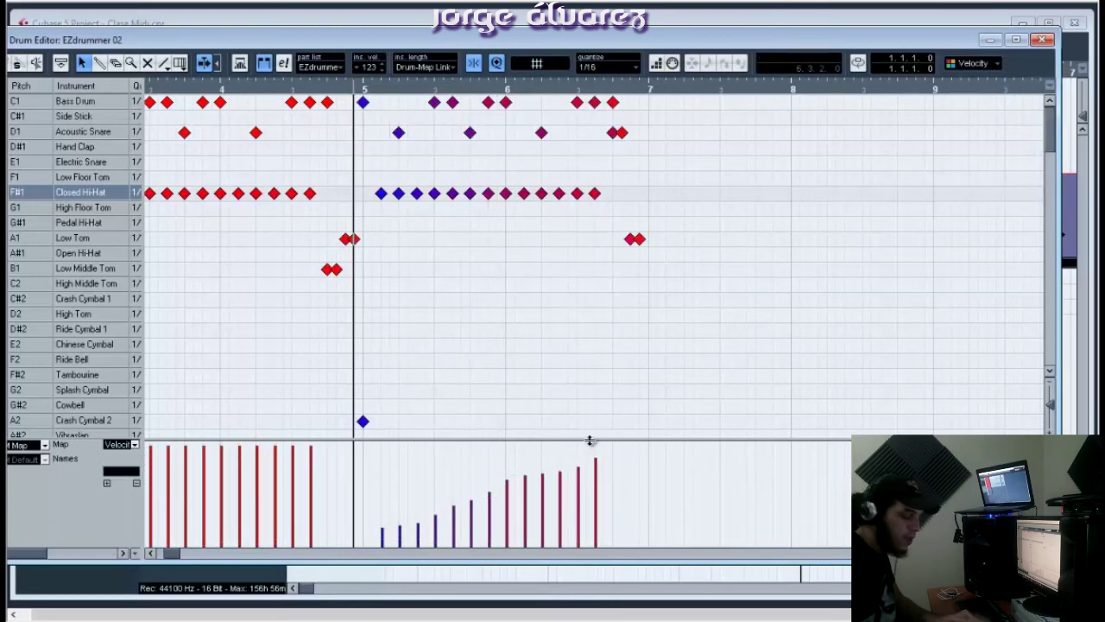
key("space")
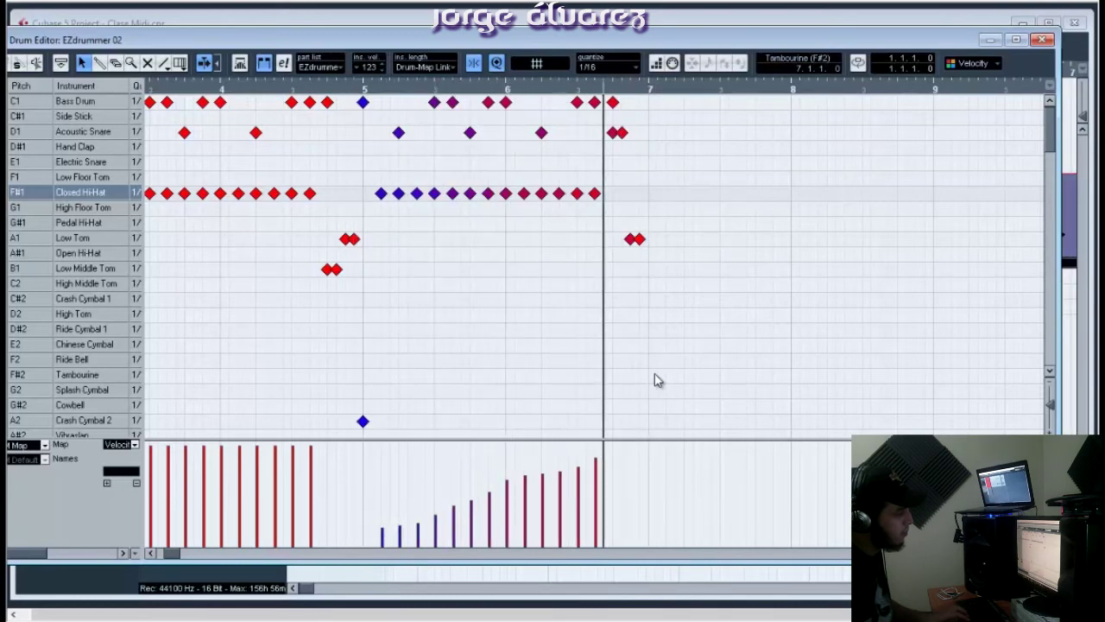
key("space")
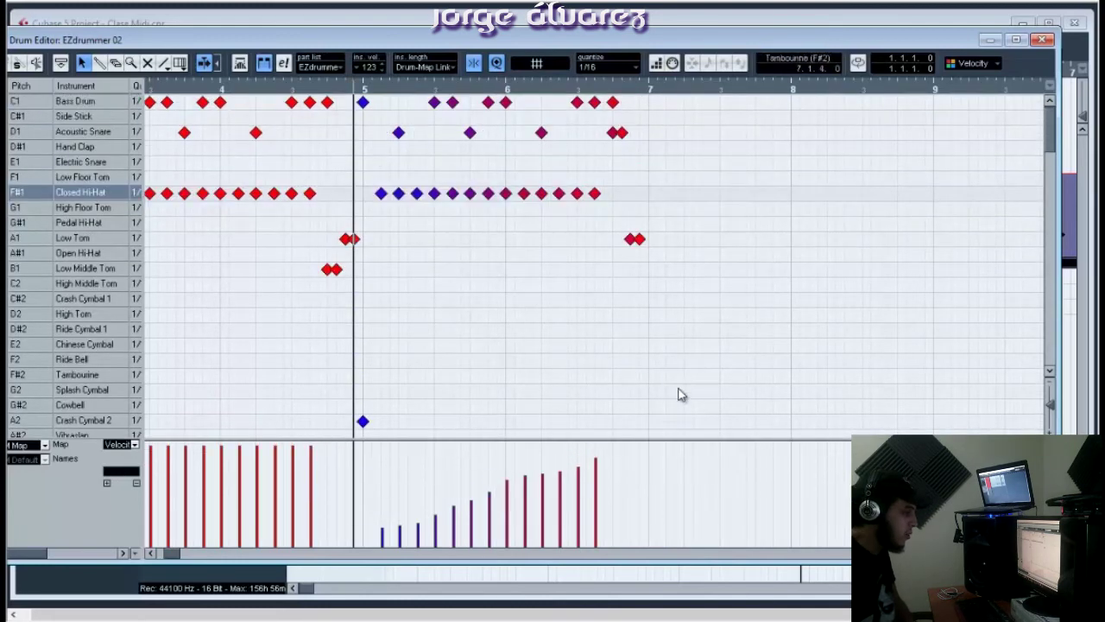
Delete all notes from the last Low Tom hit of bar 4 through the end of bar 6
left_click_drag(631, 427, 339, 87)
key("Delete")
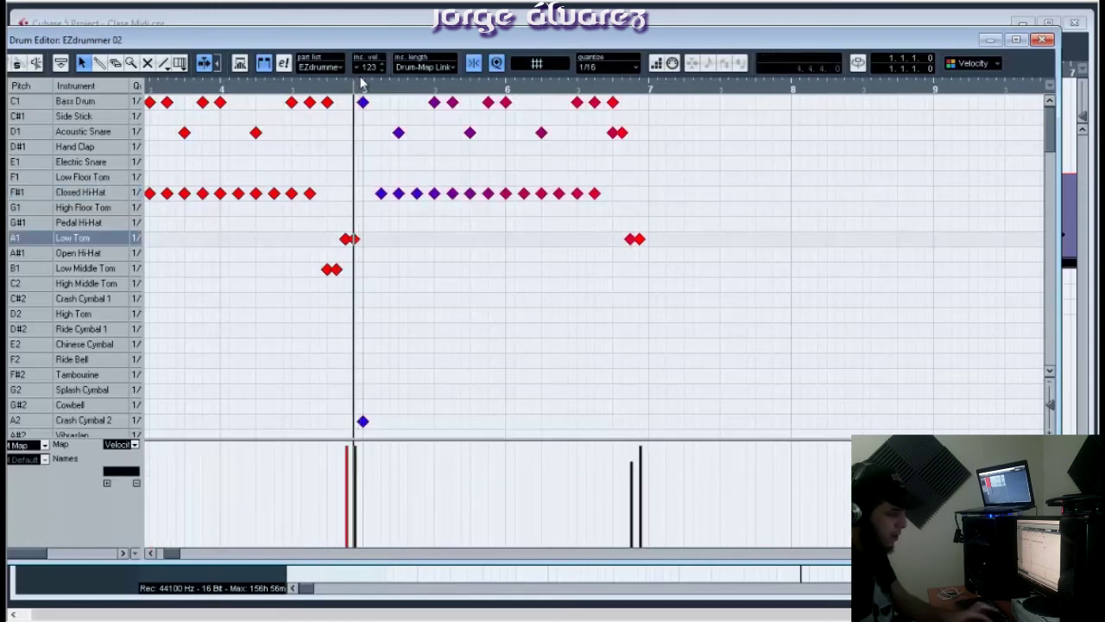
key("Delete")
Duplicate the whole remaining pattern of bars 3 and 4 directly after itself
key("g")
key("g")
key("g")
left_click_drag(513, 441, 311, 95)
key("ctrl+d")
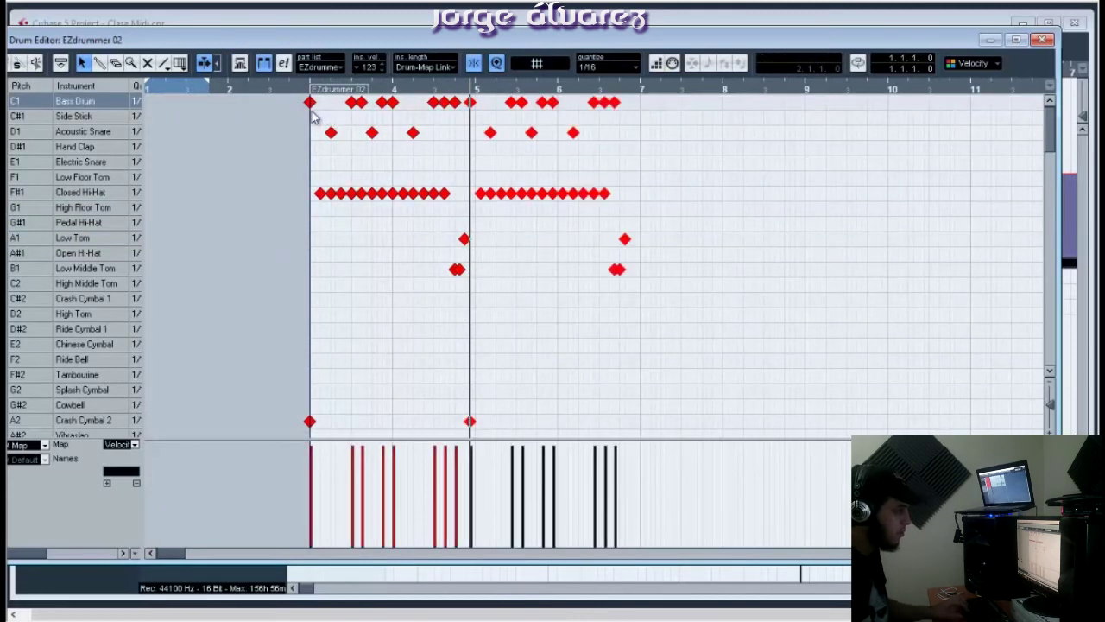
Play back the duplicated drum pattern from just before bar 3
left_click(297, 88)
key("space")
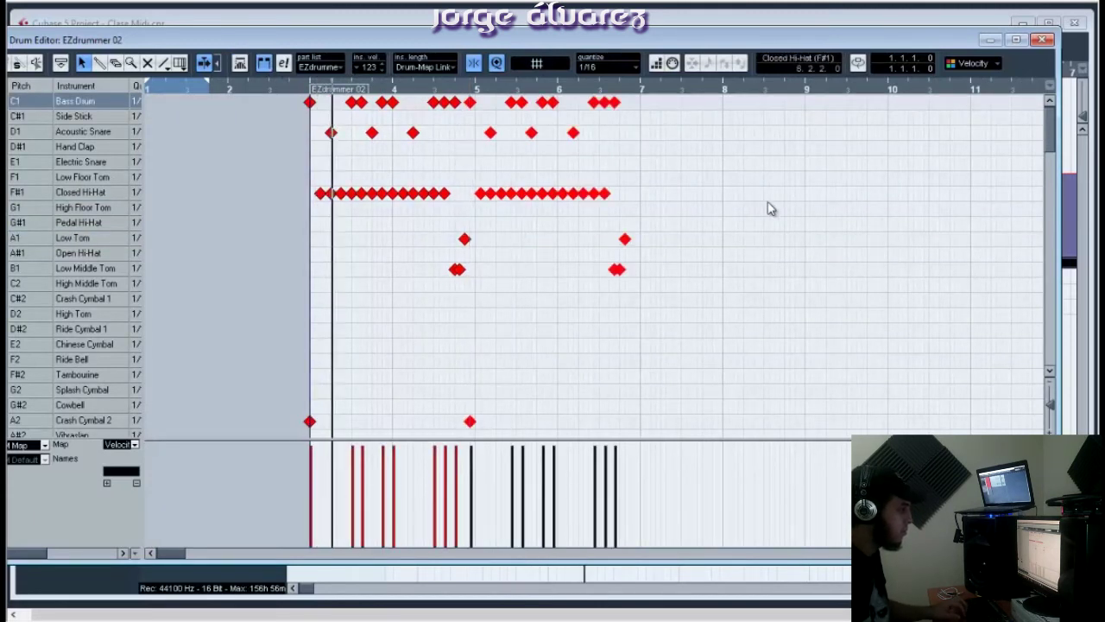
scroll(708, 242, "down", 3)
key("space")
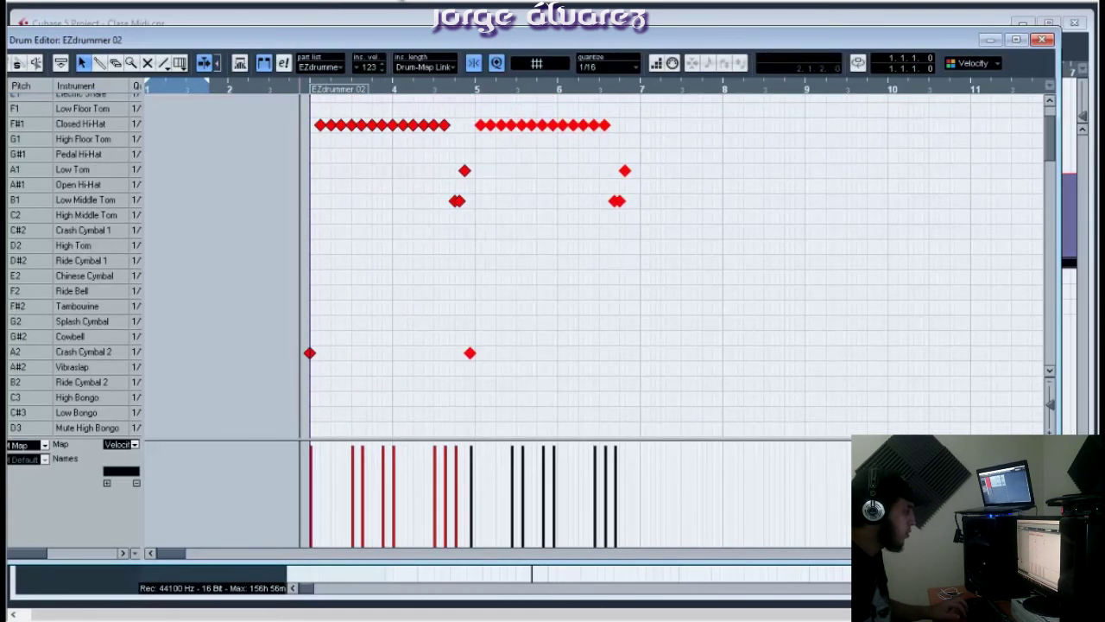
Reopen the Drum Editor from the EZdrummer 02 part in the project window
double_click(421, 41)
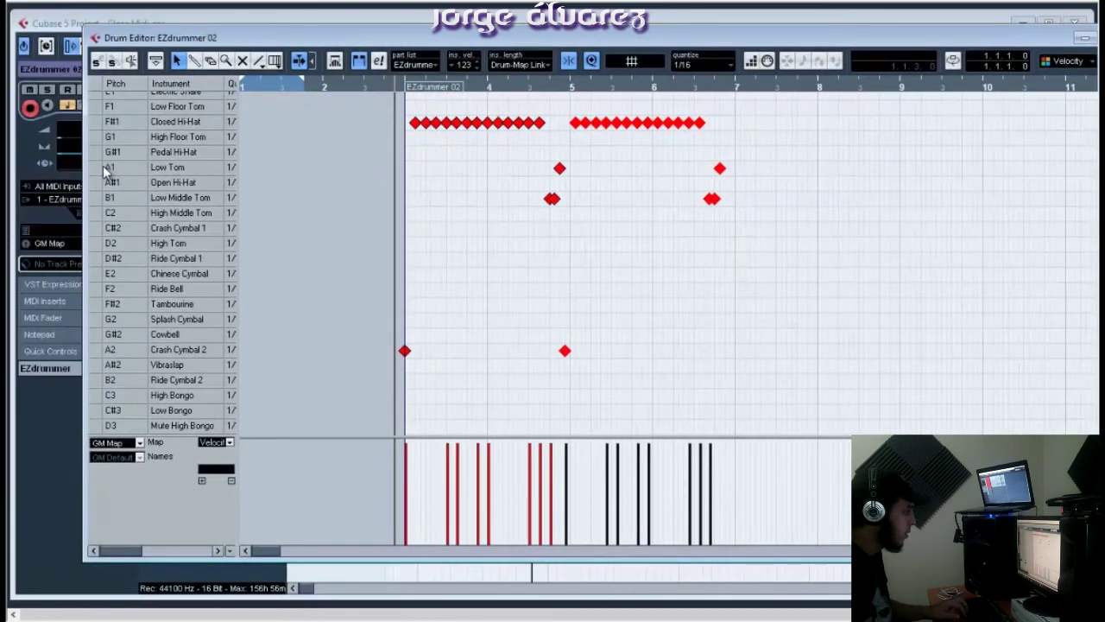
left_click(103, 168)
left_click(78, 186)
left_click(594, 228)
double_click(594, 228)
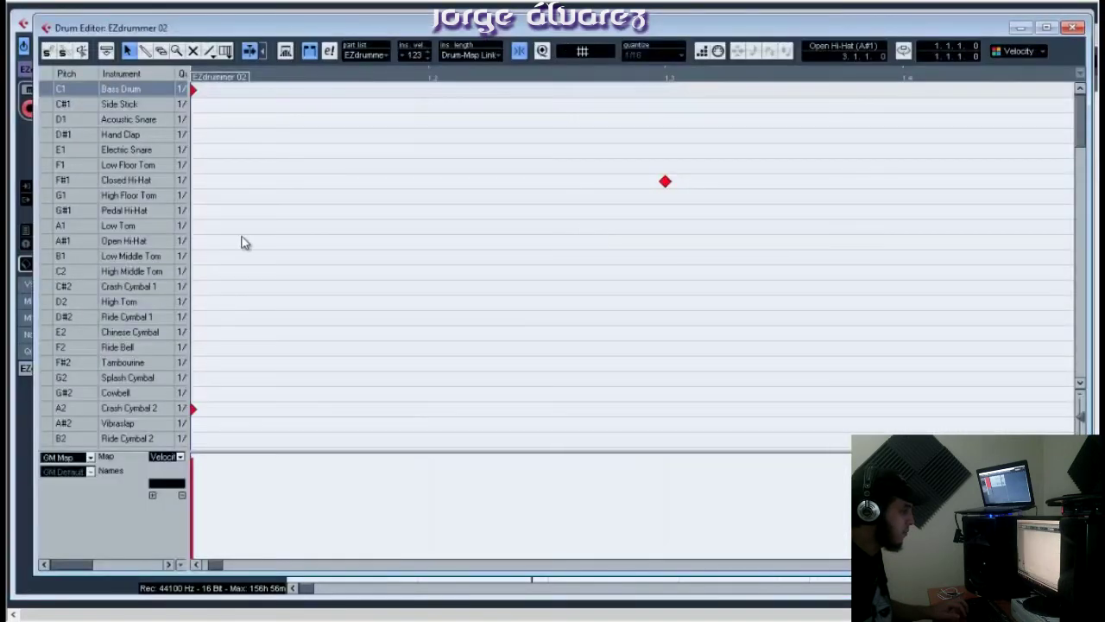
Audition the named drum sounds from Pedal Hi-Hat downward through the instrument list
left_click(44, 210)
left_click(44, 226)
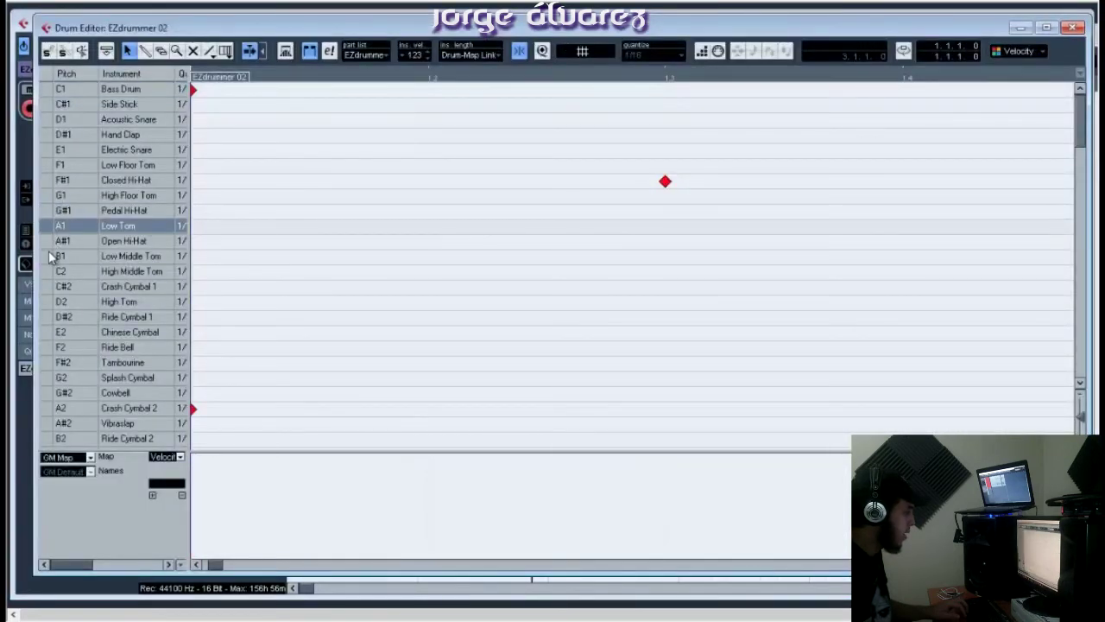
left_click(50, 255)
scroll(48, 285, "down", 4)
left_click(50, 259)
scroll(55, 269, "down", 2)
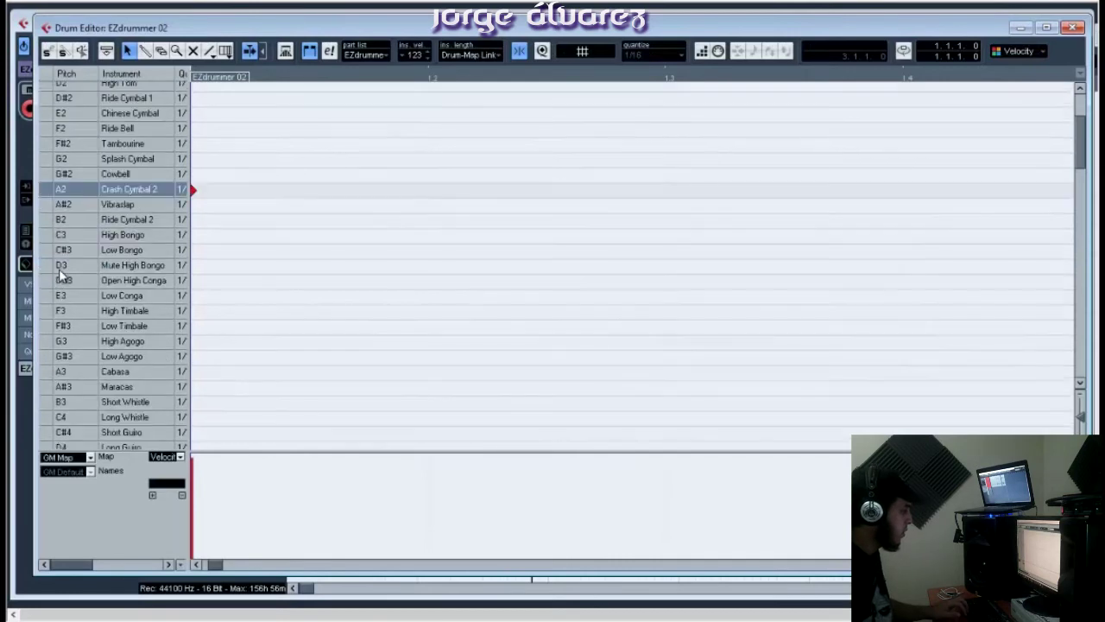
left_click(52, 266)
left_click(51, 311)
scroll(57, 345, "down", 6)
scroll(60, 355, "down", 11)
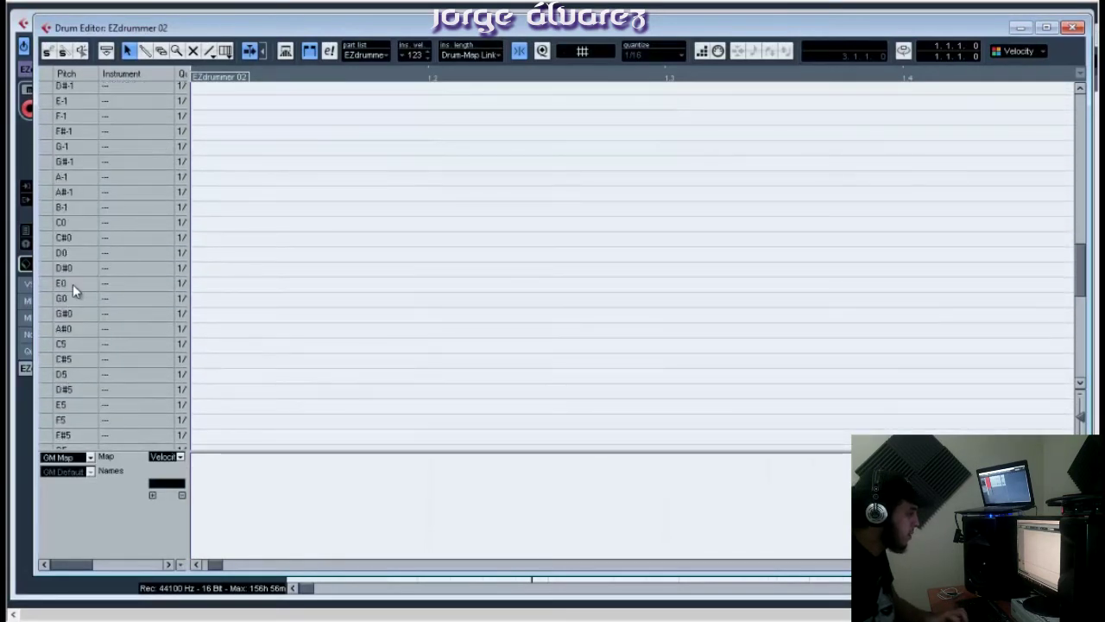
Audition the unnamed pitches between G-1 and E5 in the instrument list, finishing on D#5
left_click(48, 266)
left_click(52, 223)
left_click(52, 192)
left_click(53, 162)
left_click(53, 147)
left_click(54, 239)
left_click(52, 298)
left_click(48, 355)
scroll(60, 341, "down", 2)
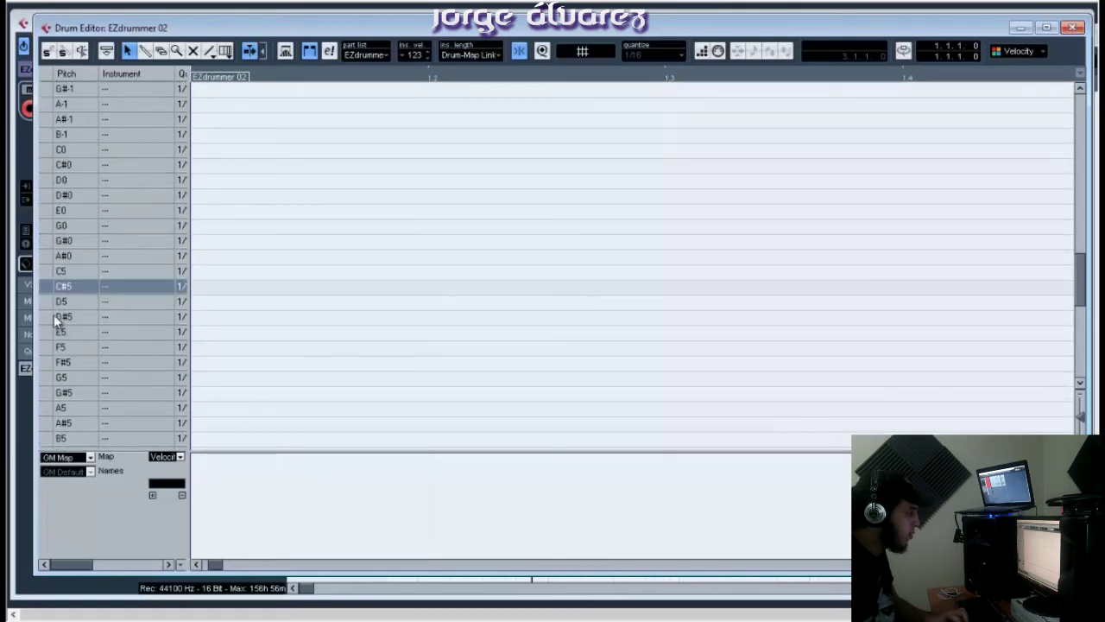
left_click(44, 307)
left_click(57, 327)
left_click(52, 316)
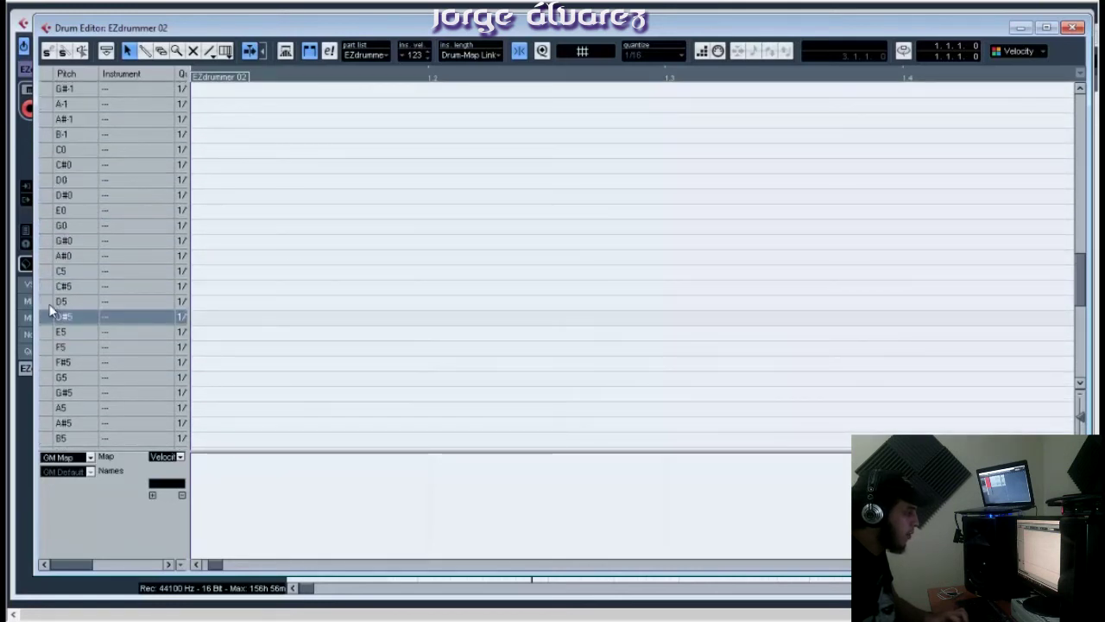
Name the D#5 sound Ride and move its row up to directly below Vibraslap
double_click(110, 321)
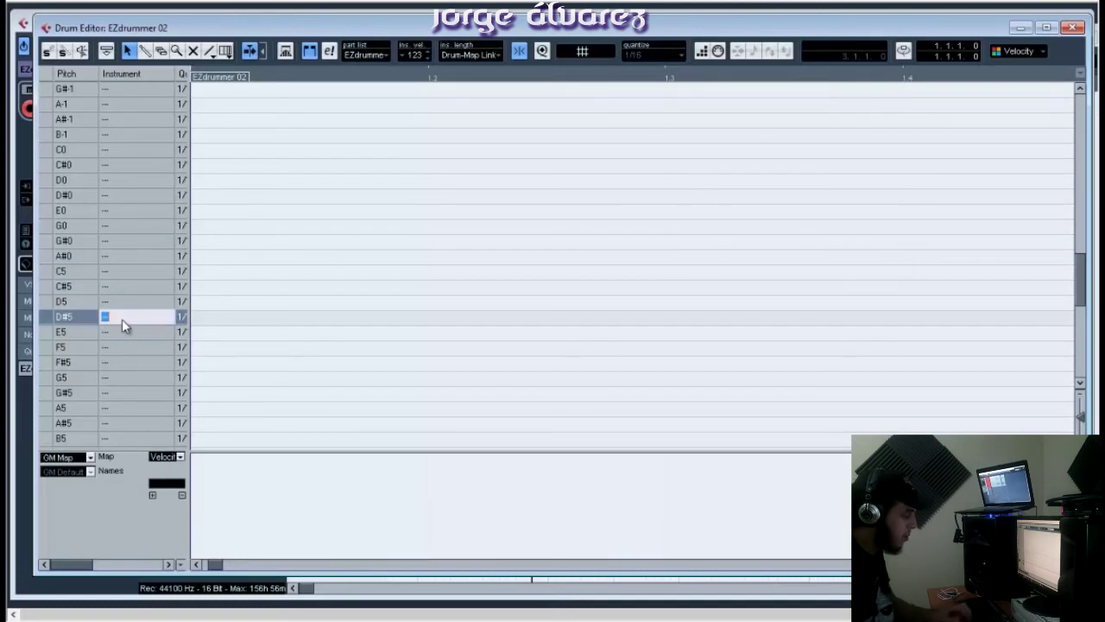
type("Ride")
key("Return")
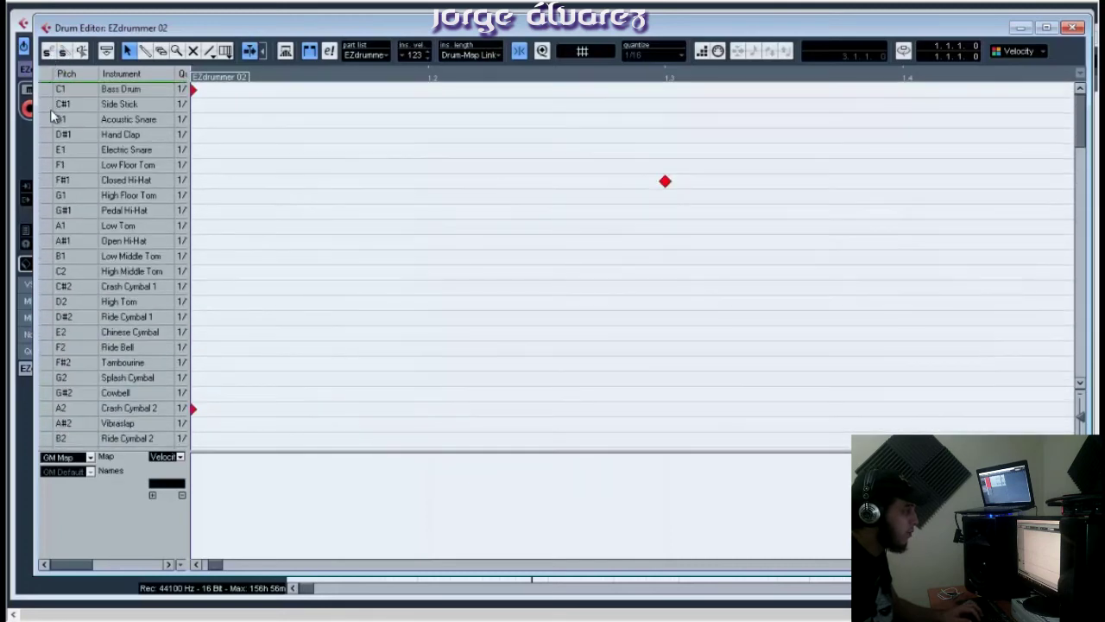
left_click(59, 436)
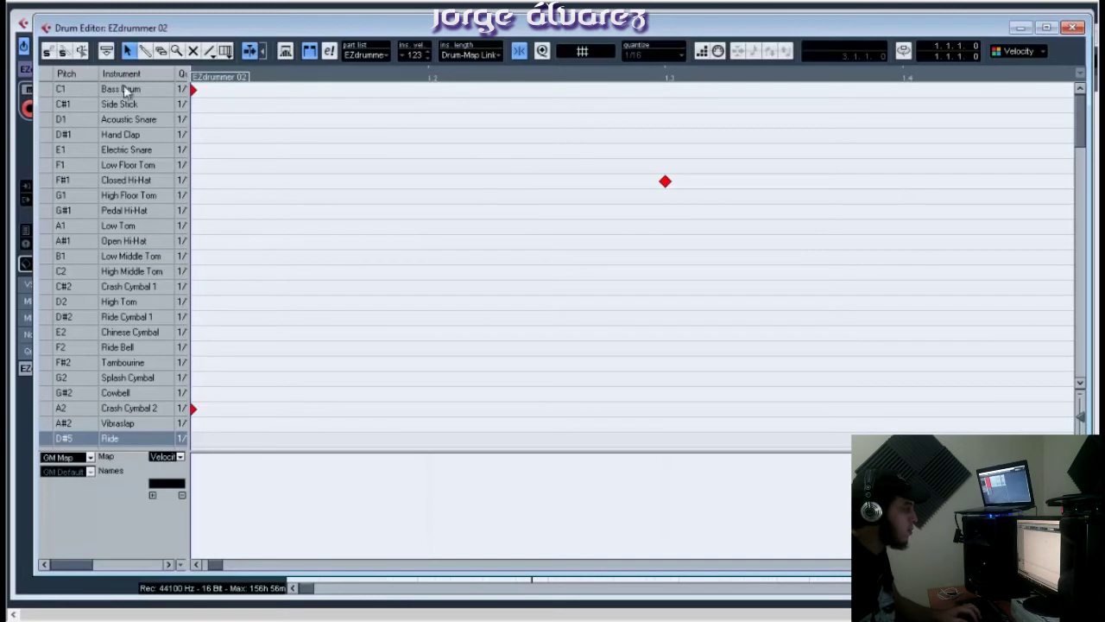
Reorder the list so Acoustic Snare, Closed Hi-Hat, Low Middle Tom and Crash Cymbal 1 follow directly below Bass Drum
left_click(44, 92)
left_click_drag(46, 122, 49, 99)
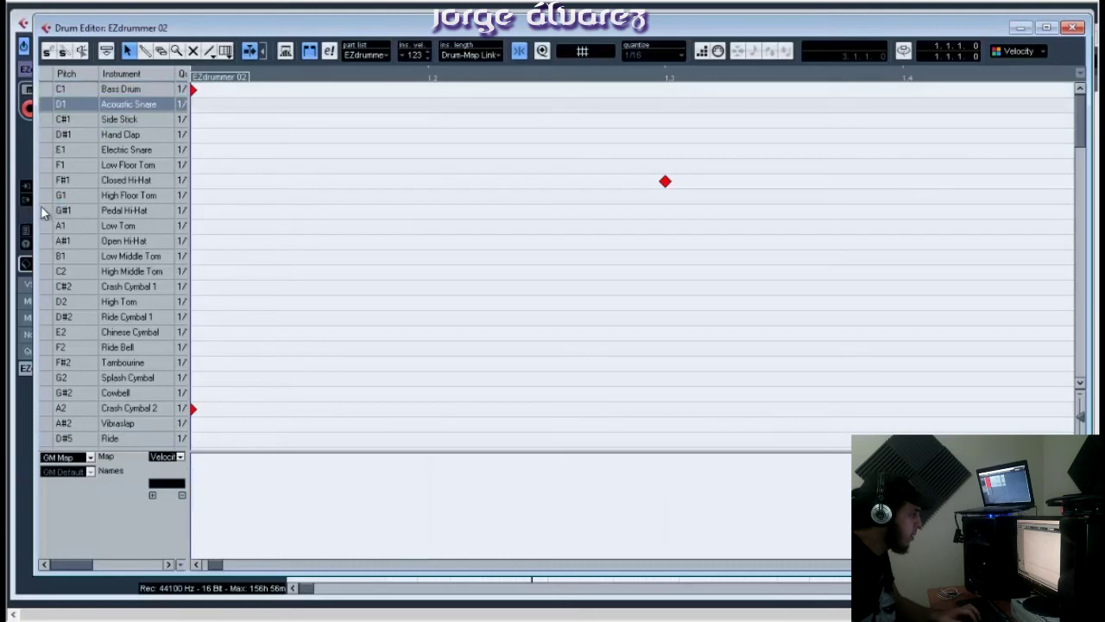
left_click_drag(45, 181, 46, 118)
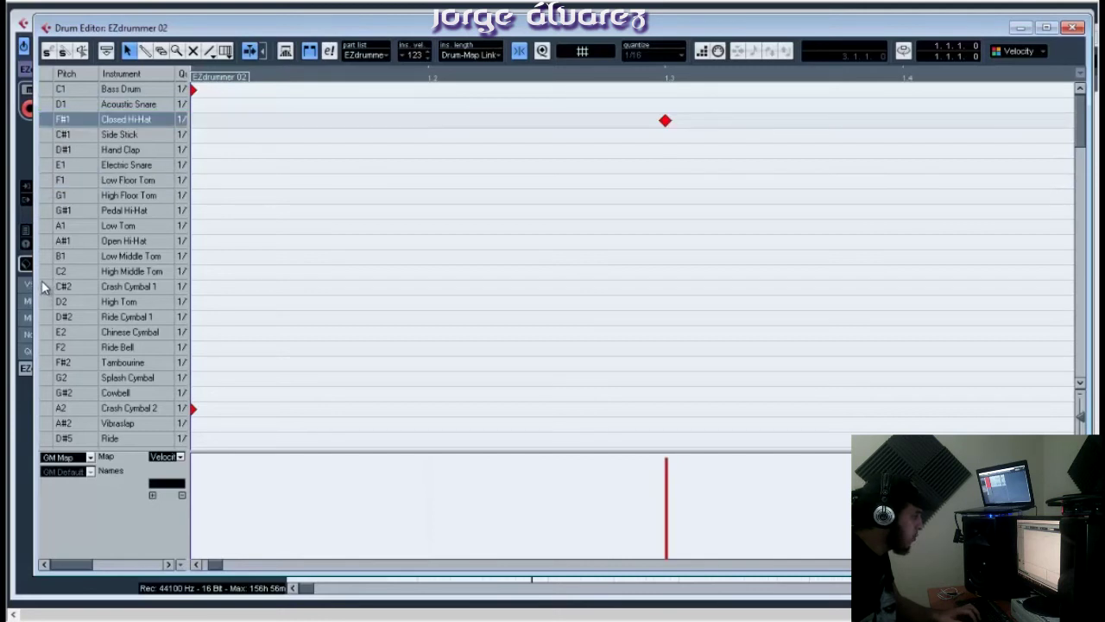
left_click(45, 256)
left_click_drag(46, 261, 53, 135)
left_click_drag(50, 289, 65, 153)
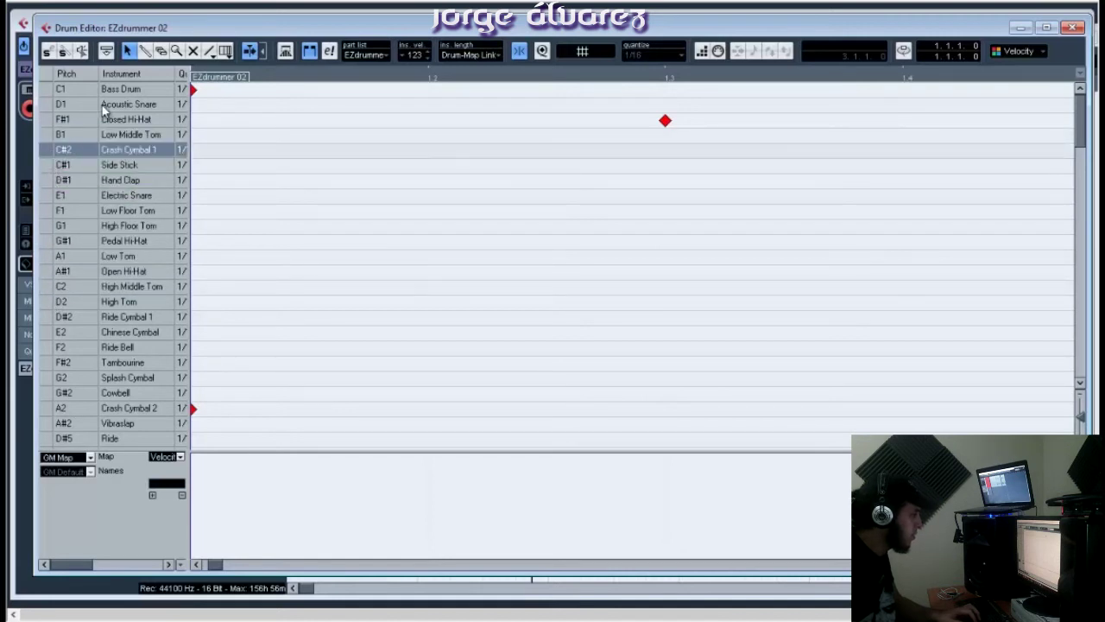
Clear the names of the unused sounds C#1, D#1, E1, F1 and G1
double_click(119, 167)
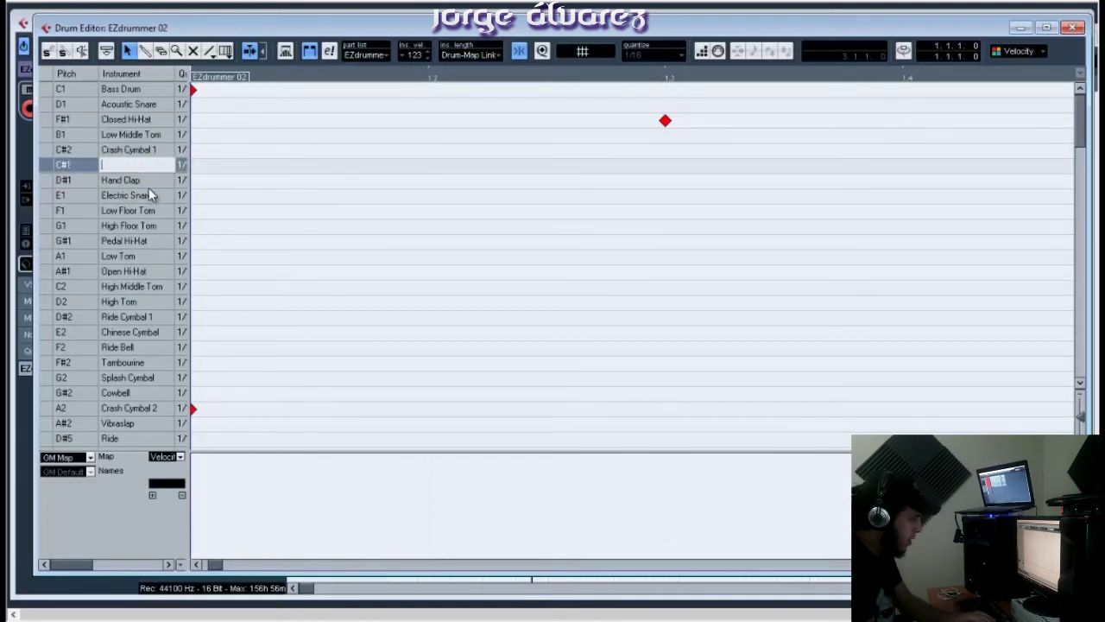
double_click(149, 185)
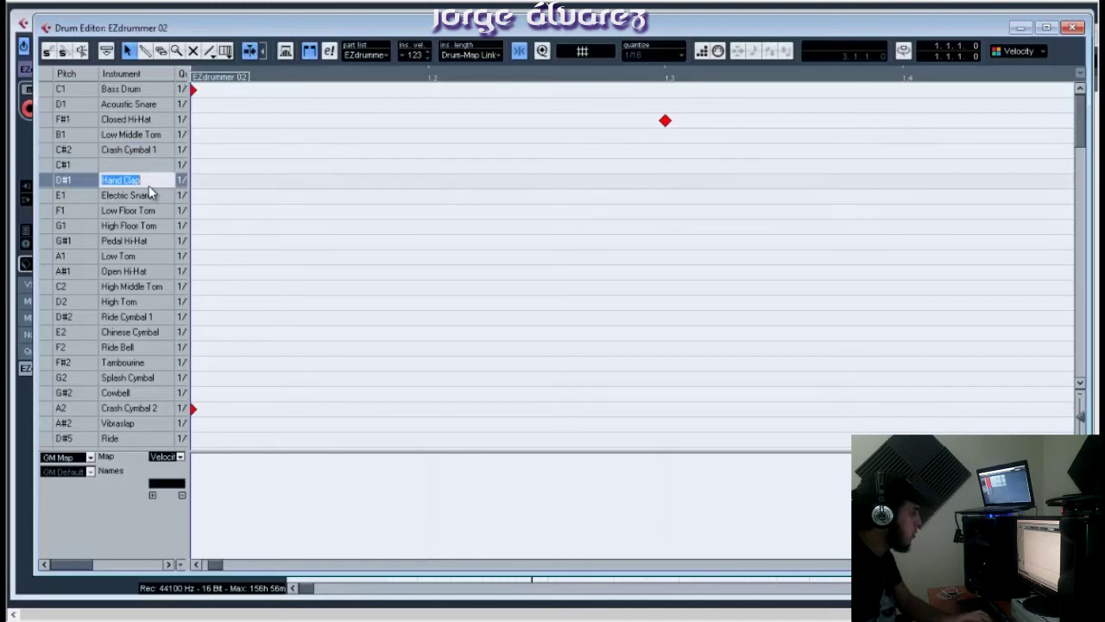
key("BackSpace")
Rename Acoustic Snare to Snare, Bass Drum to Kick, Closed Hi-Hat to Hi-Hat and Low Middle Tom to Tom
left_click(134, 103)
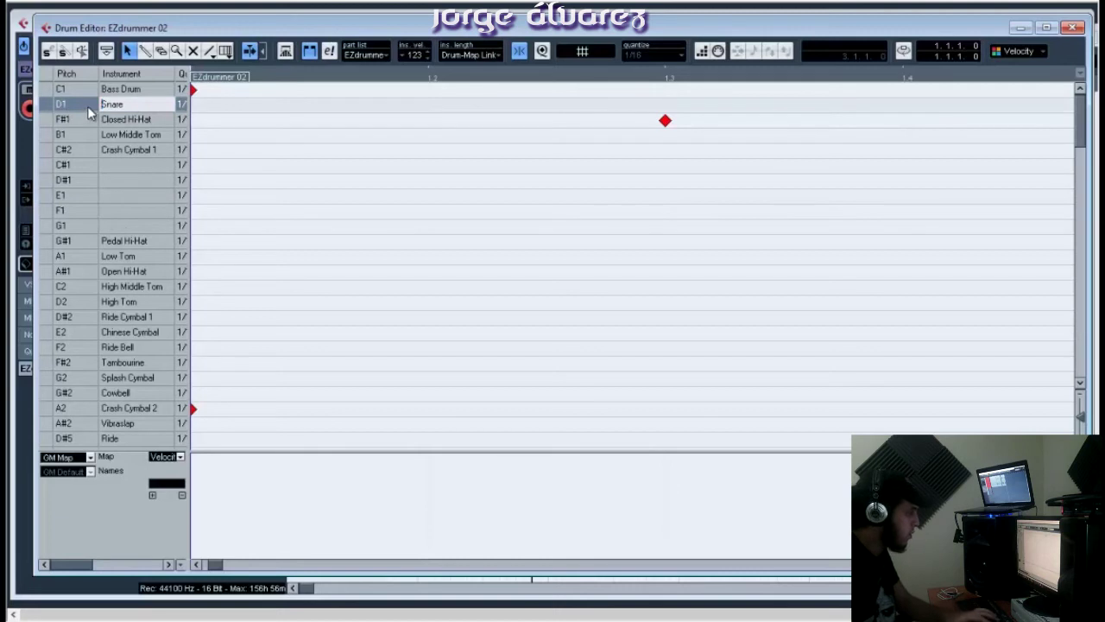
left_click(133, 91)
key("BackSpace")
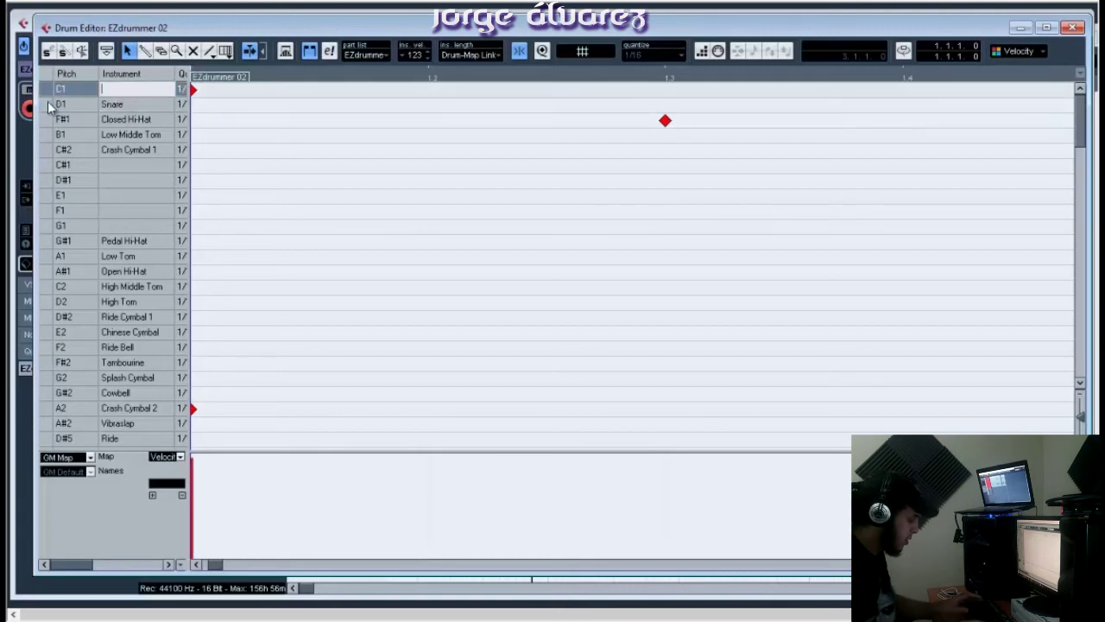
key("Return")
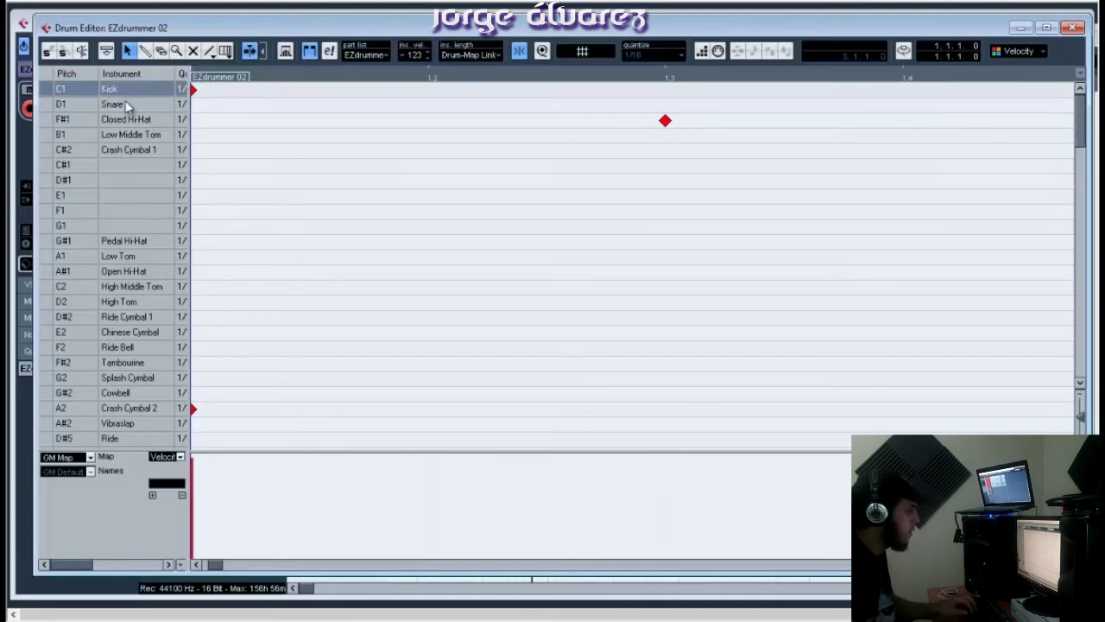
double_click(122, 120)
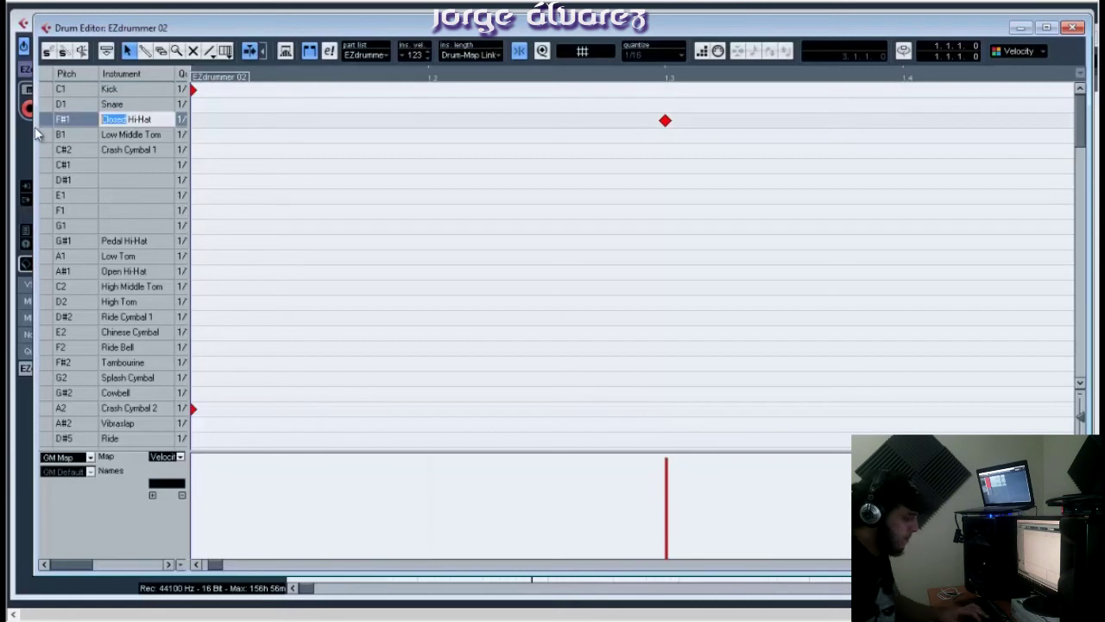
double_click(144, 132)
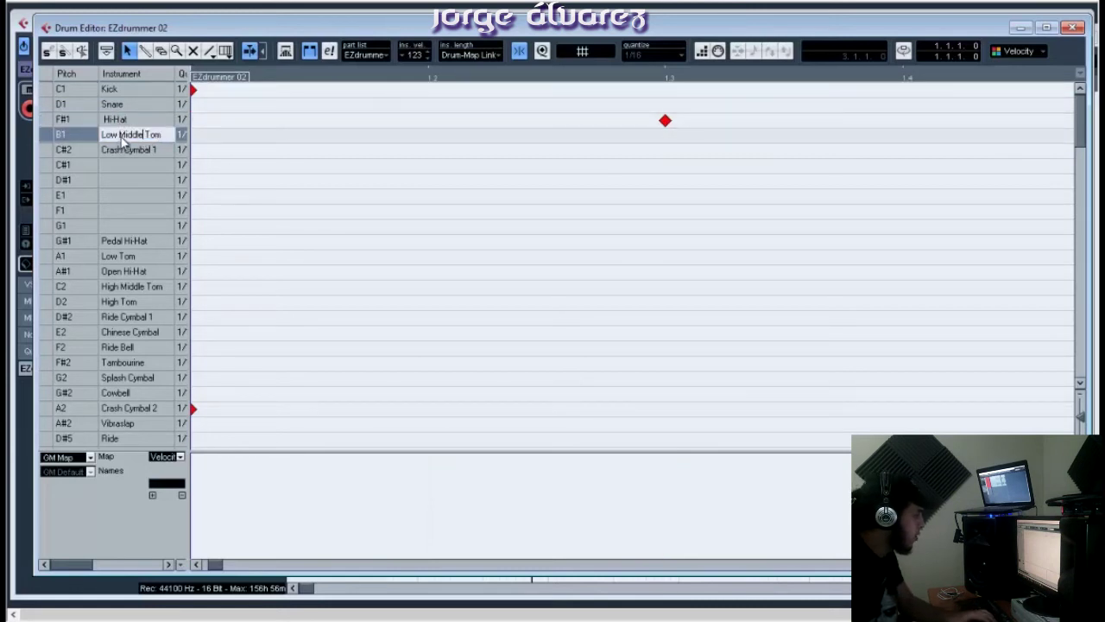
key("BackSpace")
key("Tab")
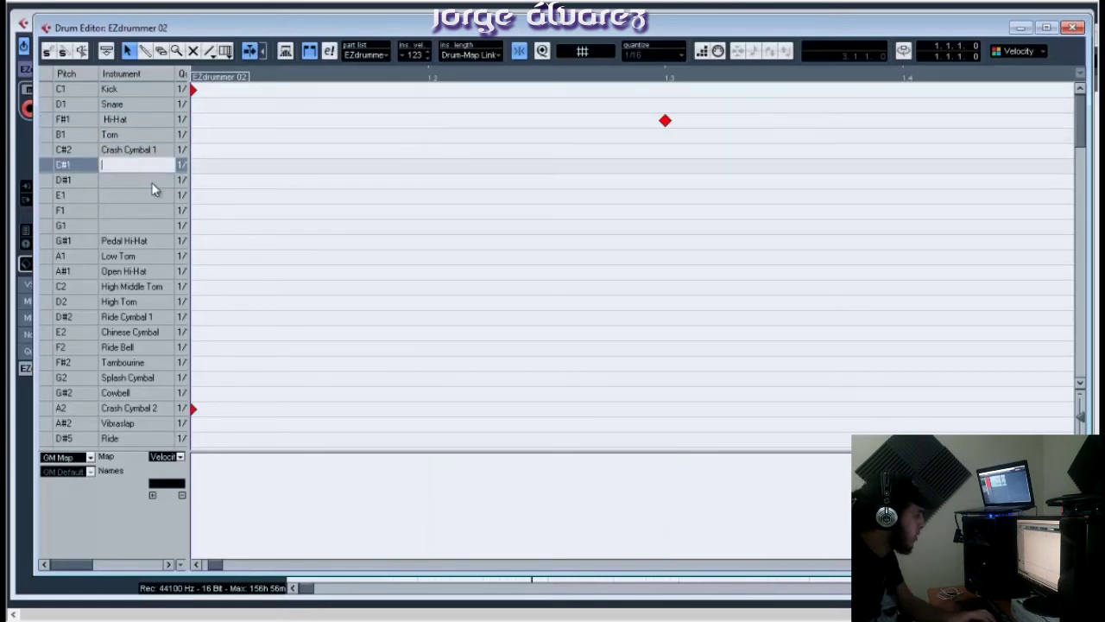
Audition the Kick and colour the notes by pitch across the whole pattern
left_click(52, 90)
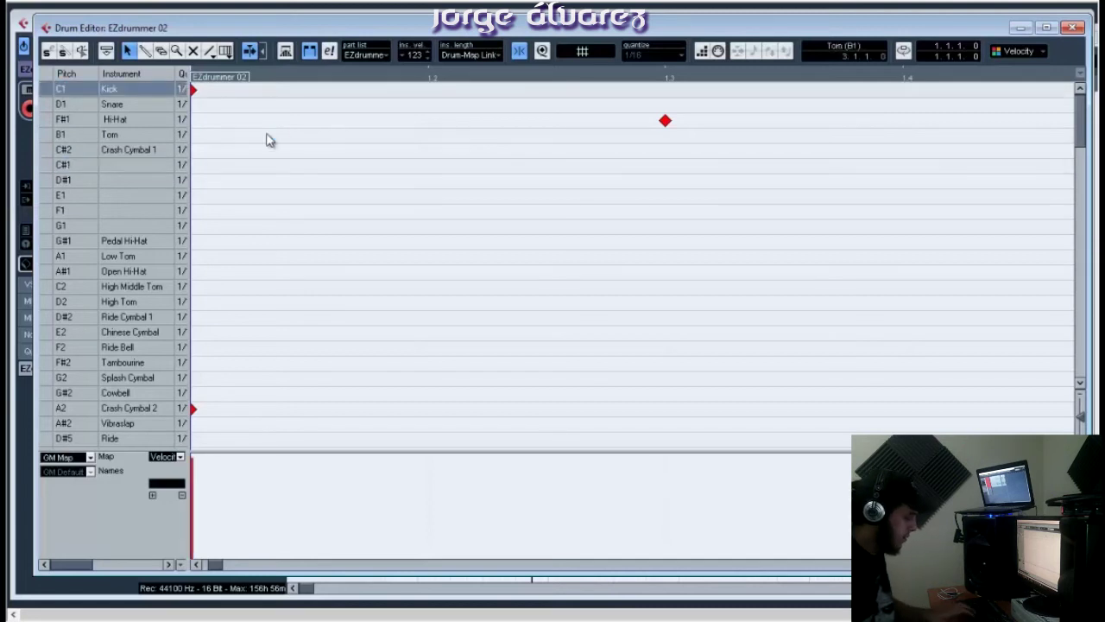
scroll(370, 165, "down", 5)
scroll(750, 133, "down", 2)
left_click(1019, 51)
left_click(1012, 98)
scroll(1010, 98, "down", 5)
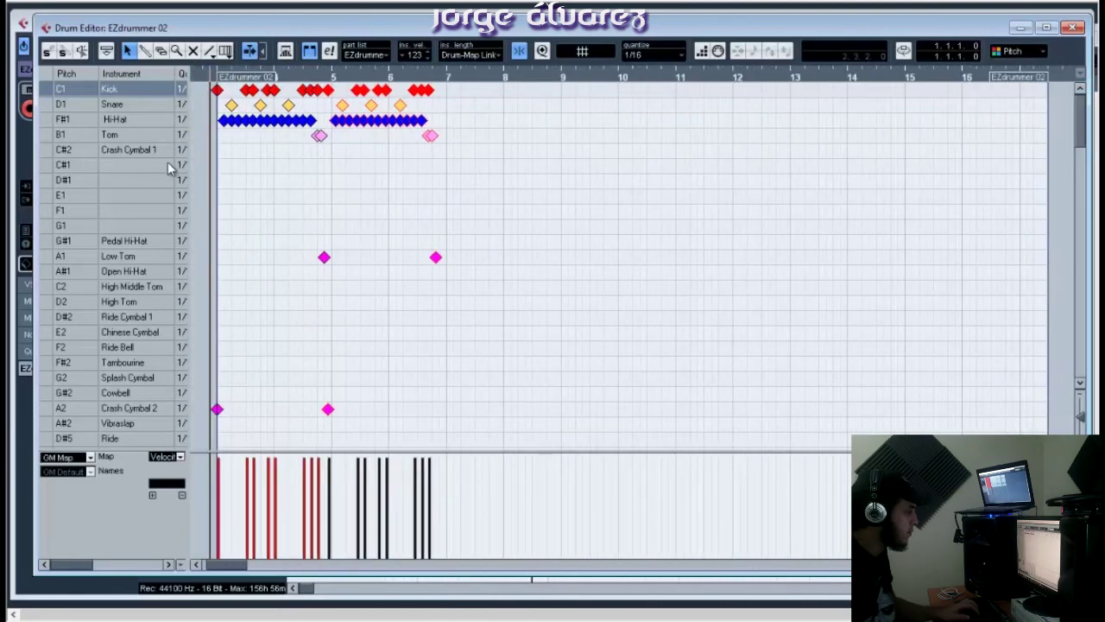
Try to move the Low Tom hit at the end of bar 4 and the Crash Cymbal 2 hit after it onto the Tom row
left_click_drag(471, 306, 339, 230)
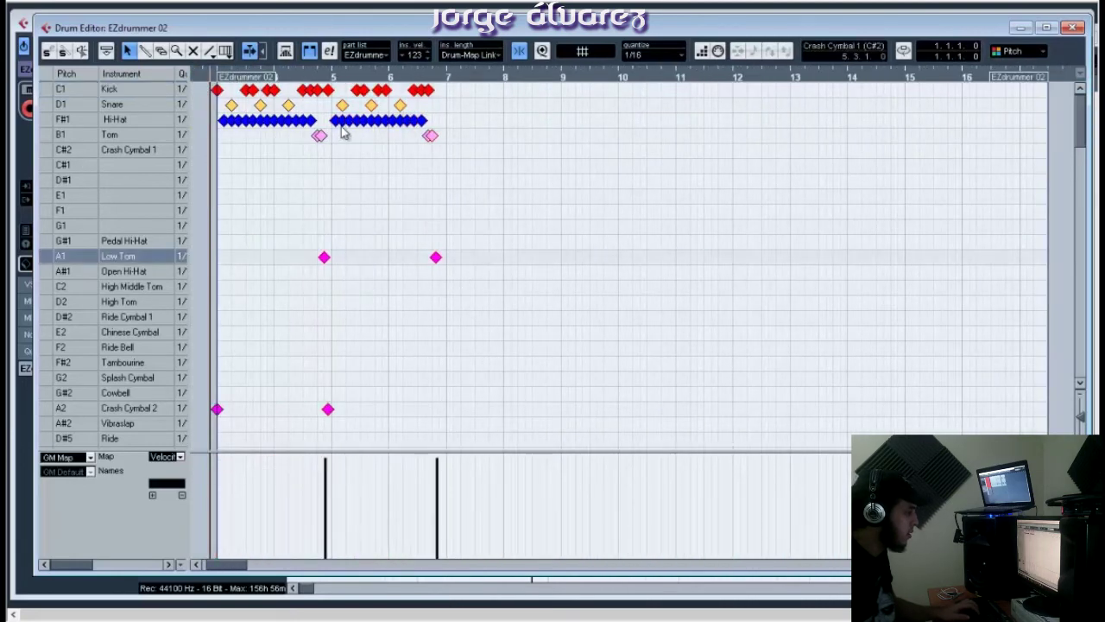
scroll(435, 250, "up", 3)
scroll(388, 274, "down", 2)
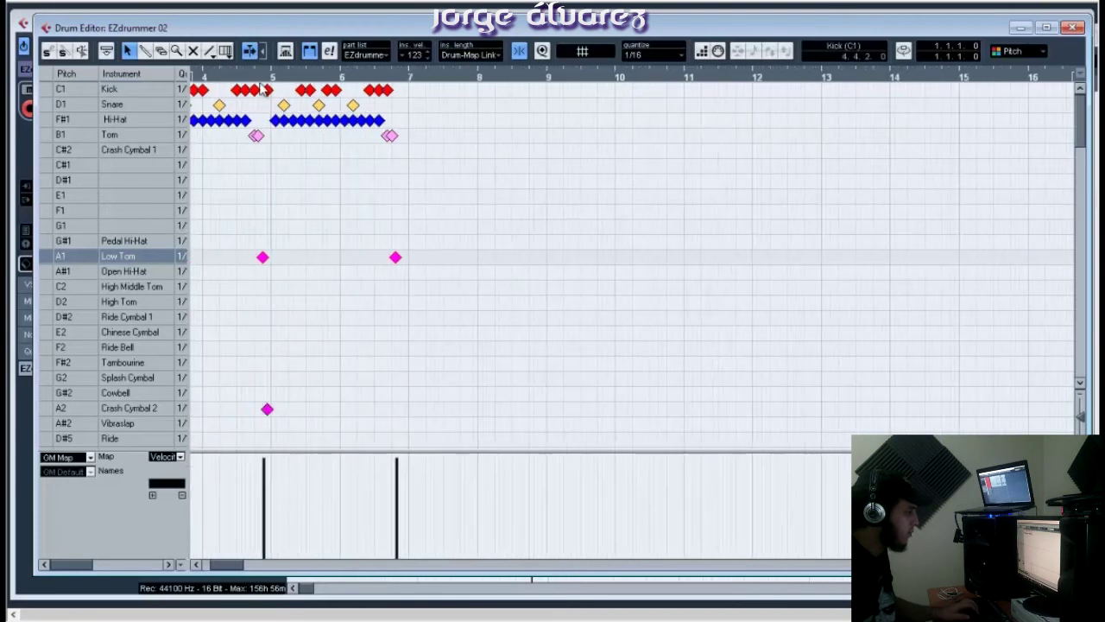
left_click_drag(248, 80, 387, 255)
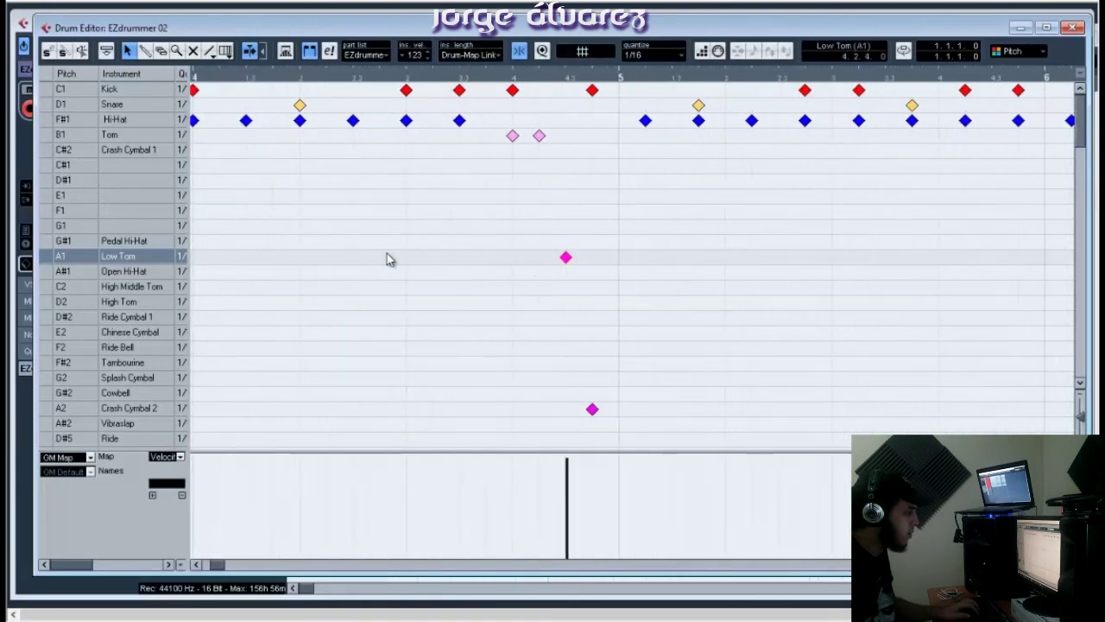
left_click_drag(566, 256, 572, 138)
left_click_drag(592, 415, 594, 140)
key("space")
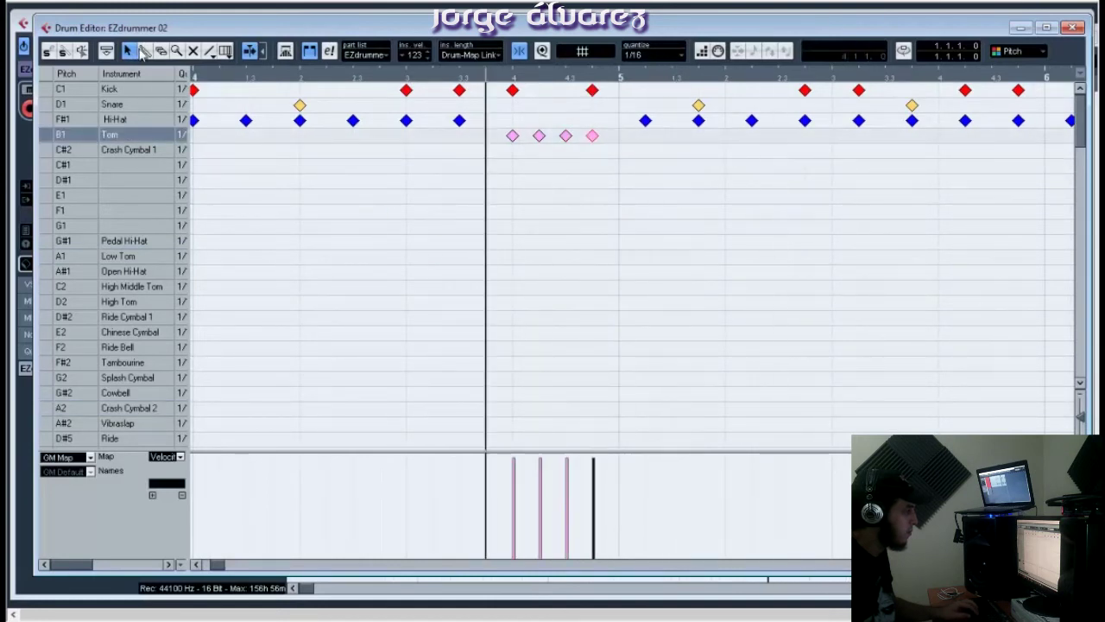
Try adding a Crash Cymbal 1 hit at the start of bar 5 during playback
left_click(621, 151)
key("space")
key("g")
key("g")
key("g")
key("g")
key("g")
key("g")
key("g")
key("g")
key("g")
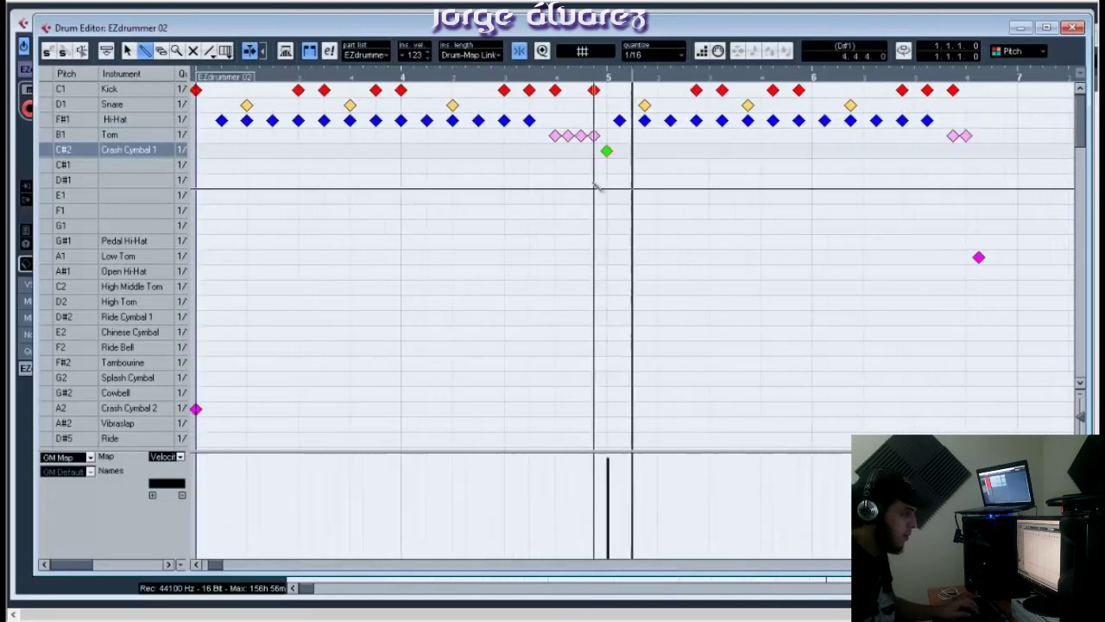
Stop playback and undo the added crash hit and the moves onto the Tom row
key("space")
key("ctrl+z")
key("ctrl+z")
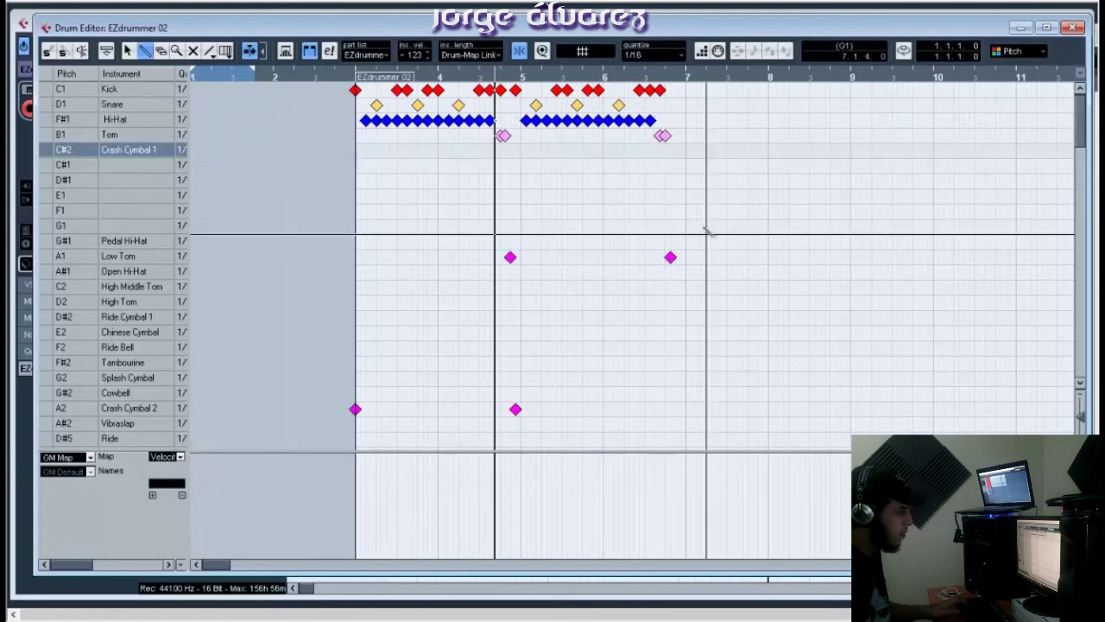
Enlarge the note area, then delete the Crash Cymbal 2 hit just before bar 5 and all duplicated notes after it
key("1")
left_click_drag(536, 450, 537, 483)
left_click_drag(580, 439, 496, 387)
key("Delete")
left_click_drag(711, 295, 528, 101)
key("Delete")
key("Delete")
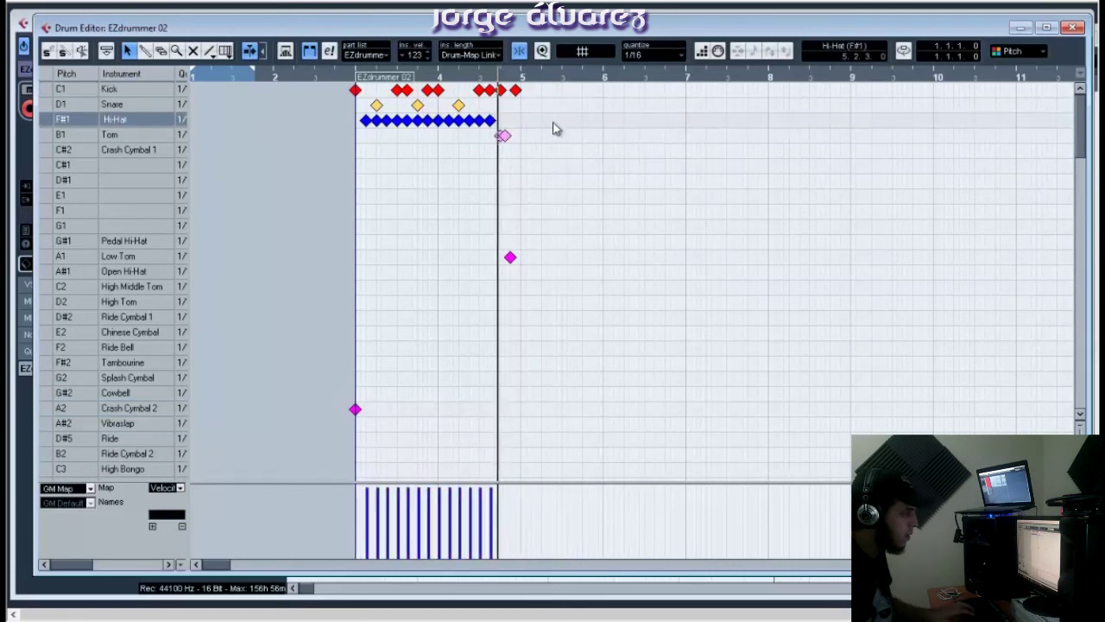
Move the last Kick hit and the Low Tom hit of bar 4 onto the Tom row, completing a four-note fill
scroll(572, 153, "down", 15)
scroll(573, 153, "up", 15)
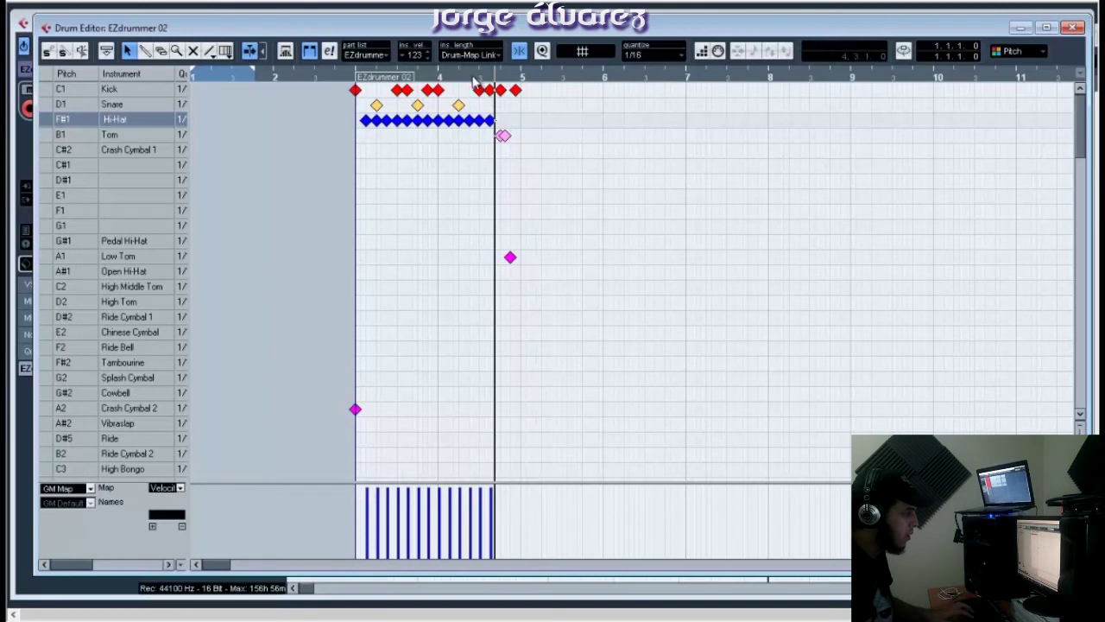
key("h")
key("h")
key("h")
key("h")
key("h")
key("h")
key("h")
key("h")
key("space")
key("space")
left_click_drag(696, 89, 673, 143)
left_click_drag(674, 263, 695, 139)
key("g")
key("g")
key("g")
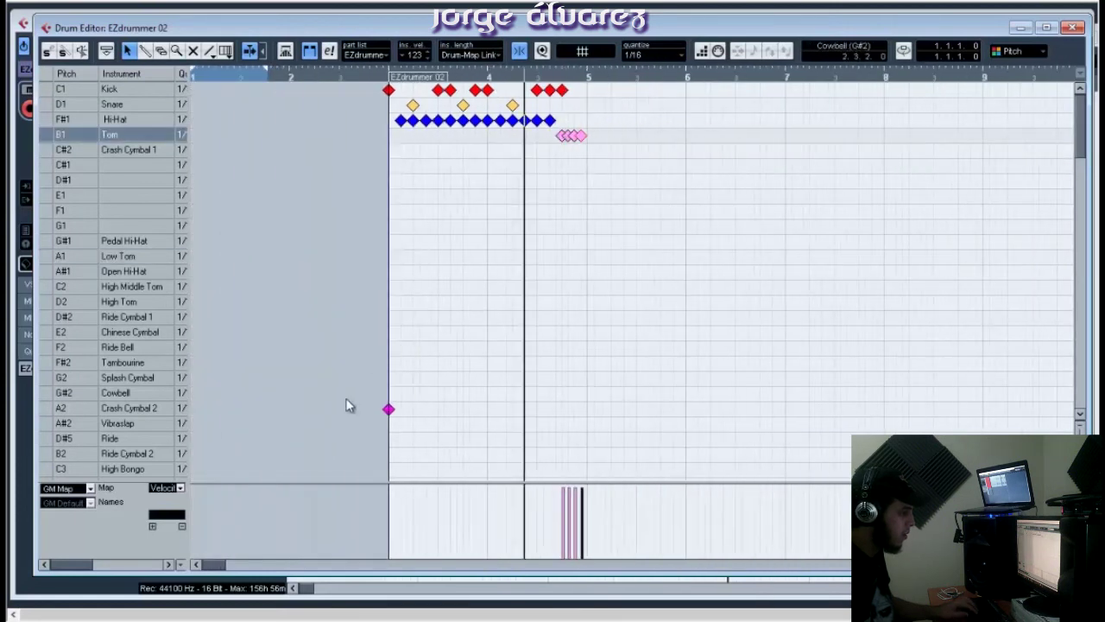
Move the Crash Cymbal 2 hit at the start of bar 3 to the Crash Cymbal 1 row
left_click_drag(388, 410, 392, 157)
scroll(702, 265, "down", 3)
scroll(660, 290, "up", 3)
Duplicate the whole pattern of bars 3 and 4 directly after itself and play it from just before bar 3
left_click_drag(612, 173, 361, 81)
key("alt+d")
left_click(474, 215)
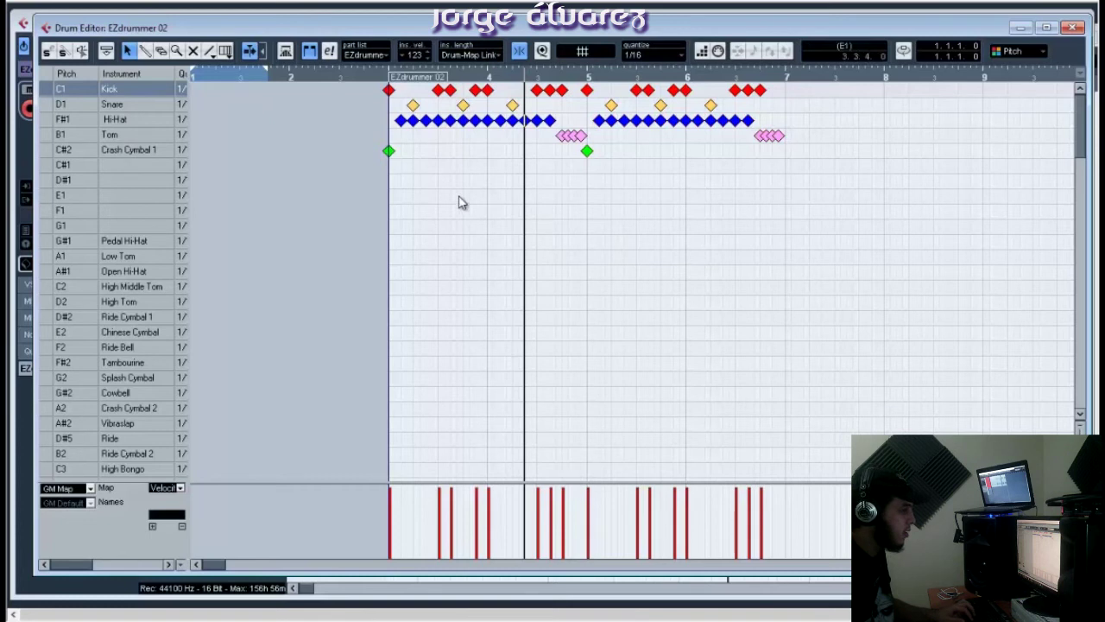
left_click(379, 78)
key("space")
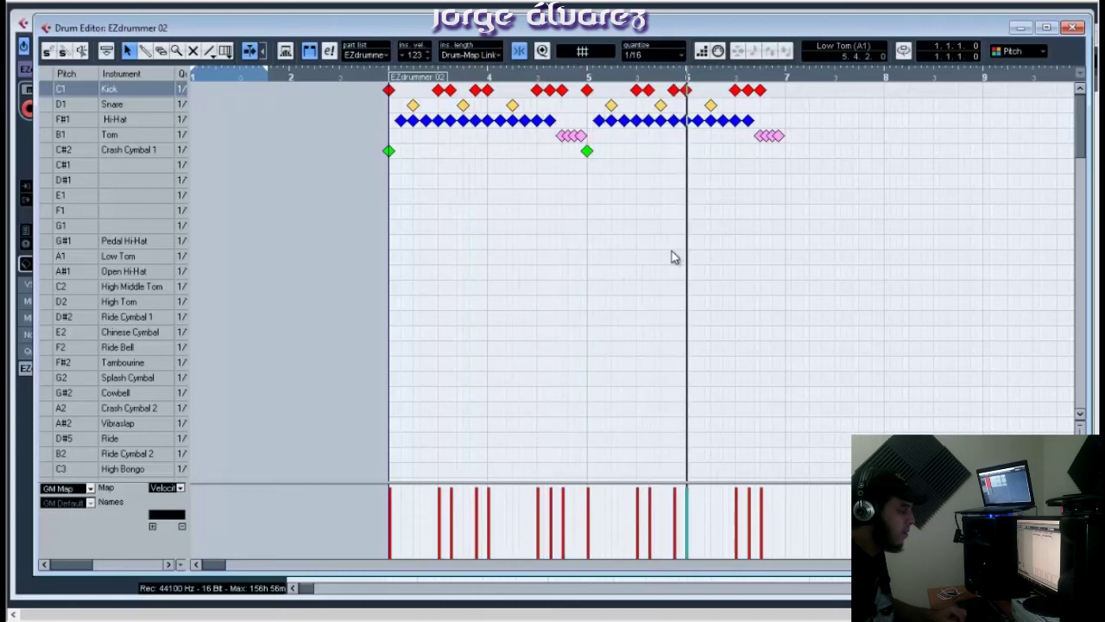
Close the Drum Editor and set the EZdrummer 02 track to No Drum Map
left_click(1073, 28)
left_click(75, 244)
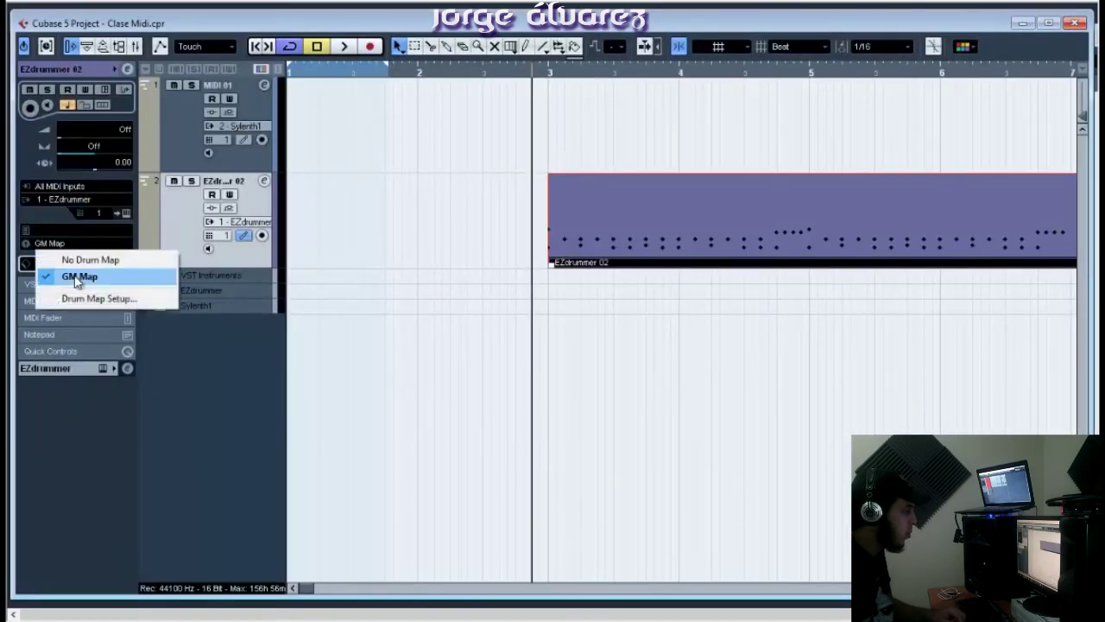
left_click(74, 297)
left_click(968, 136)
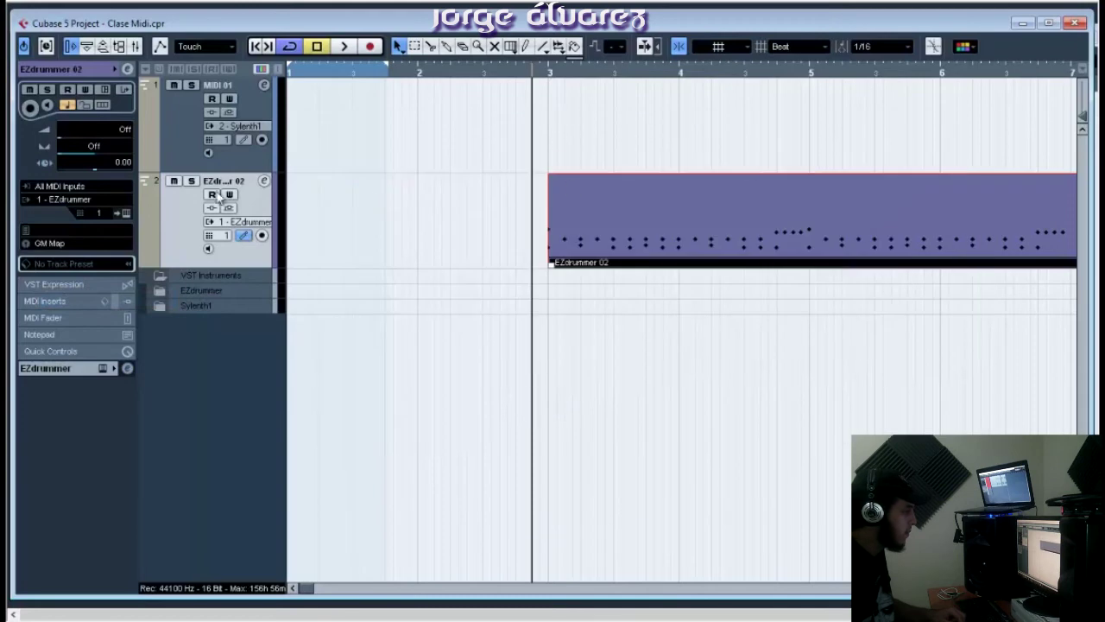
left_click(109, 243)
left_click(108, 257)
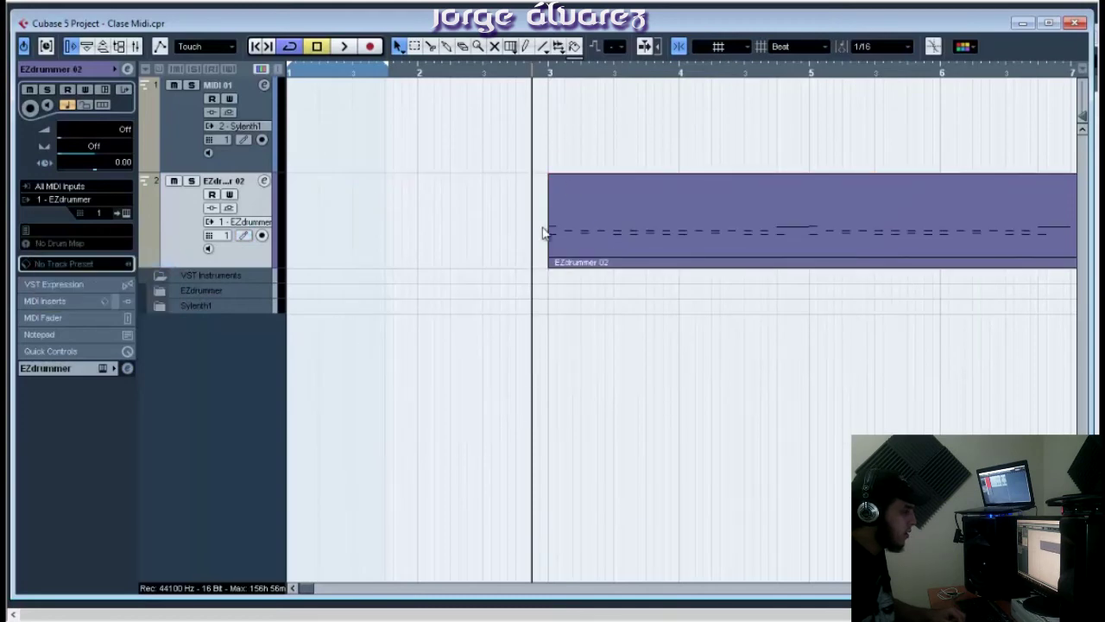
Open the EZdrummer 02 part in the Key Editor, examine how the drum notes sit on the piano keys, and close it
double_click(596, 228)
key("f")
key("g")
key("g")
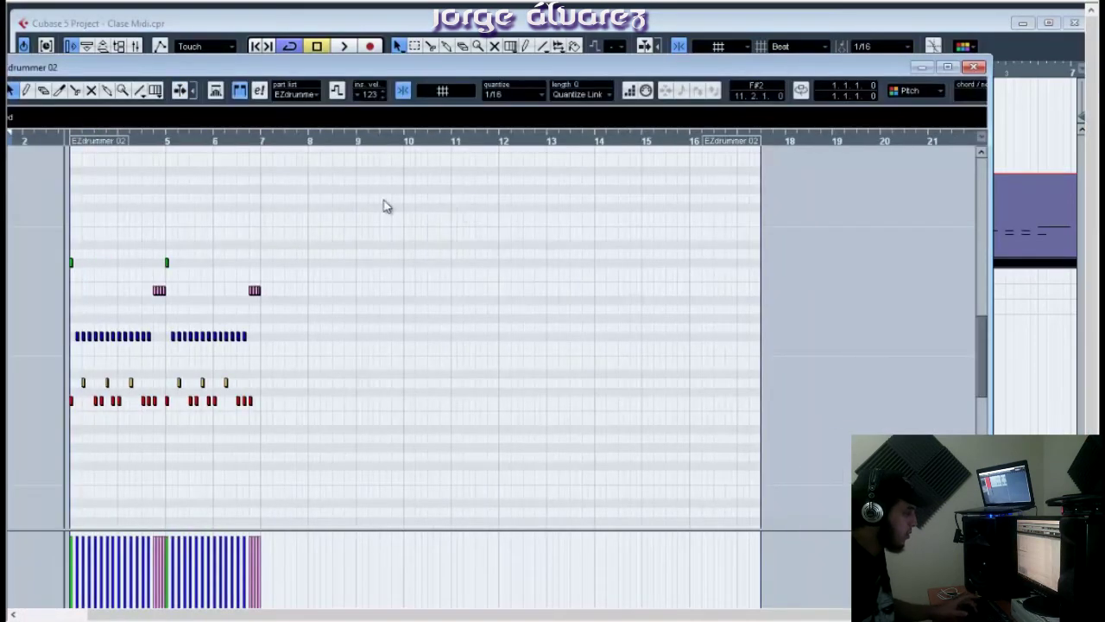
left_click_drag(123, 135, 264, 515)
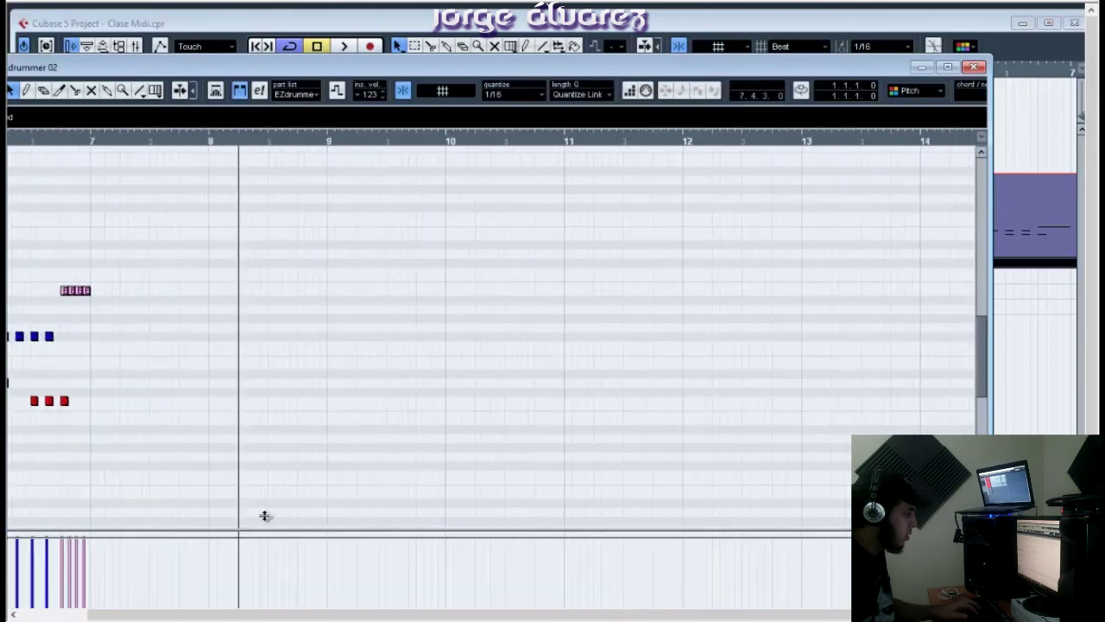
double_click(423, 67)
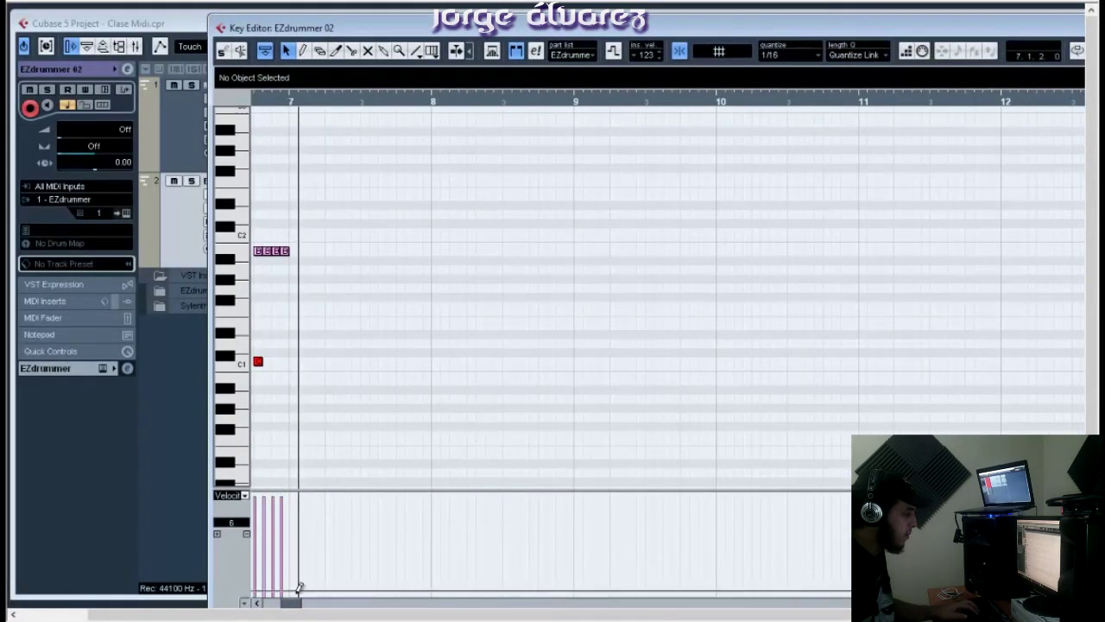
left_click_drag(291, 602, 283, 609)
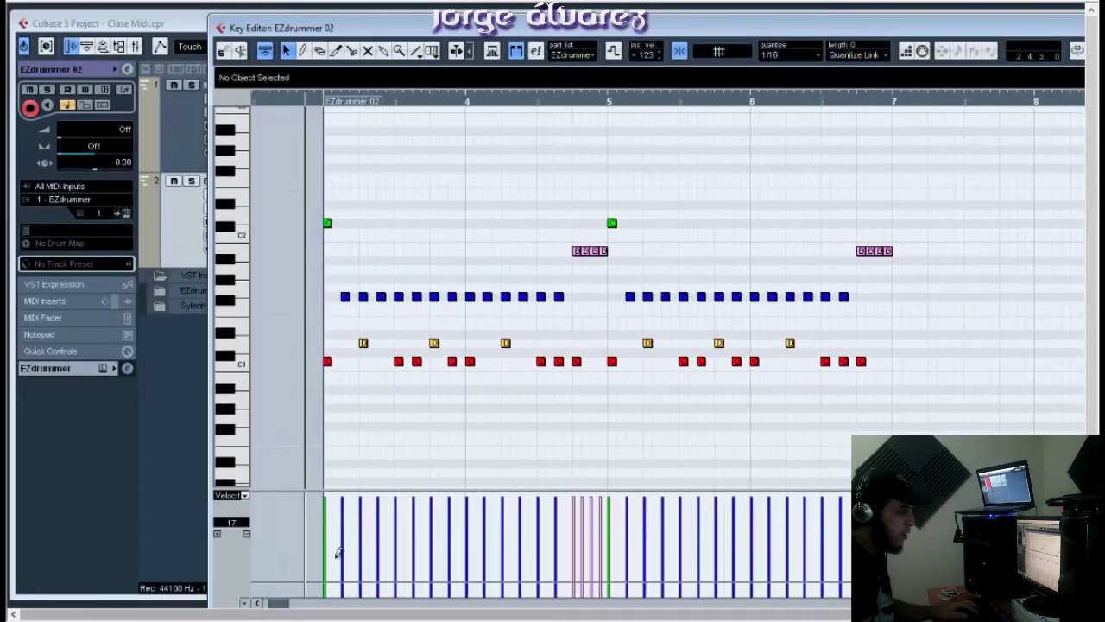
left_click(470, 361)
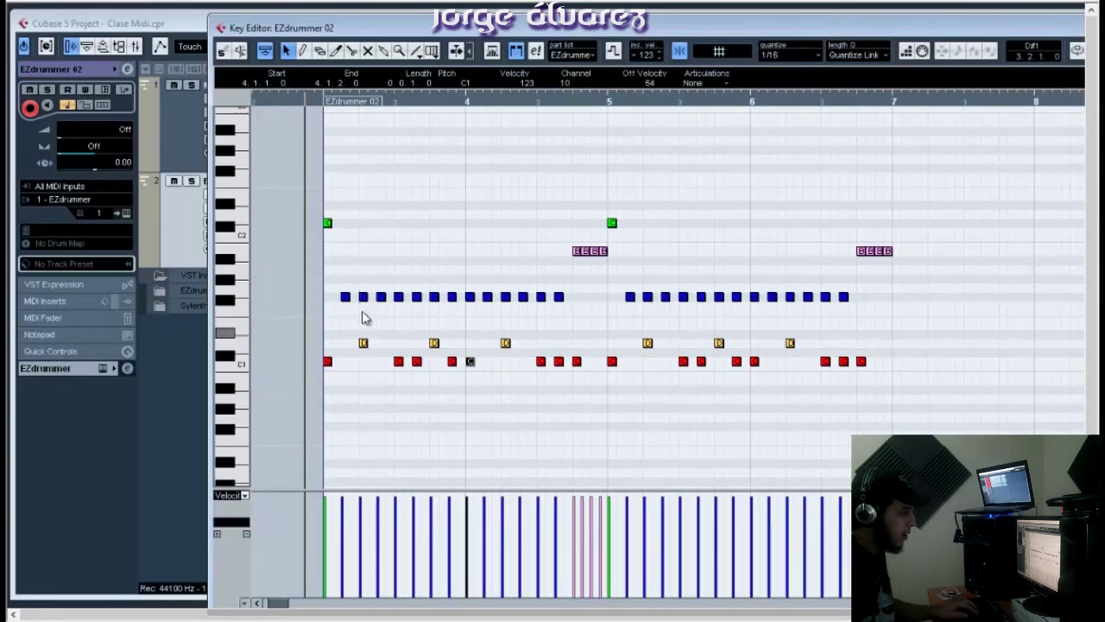
left_click_drag(857, 31, 583, 51)
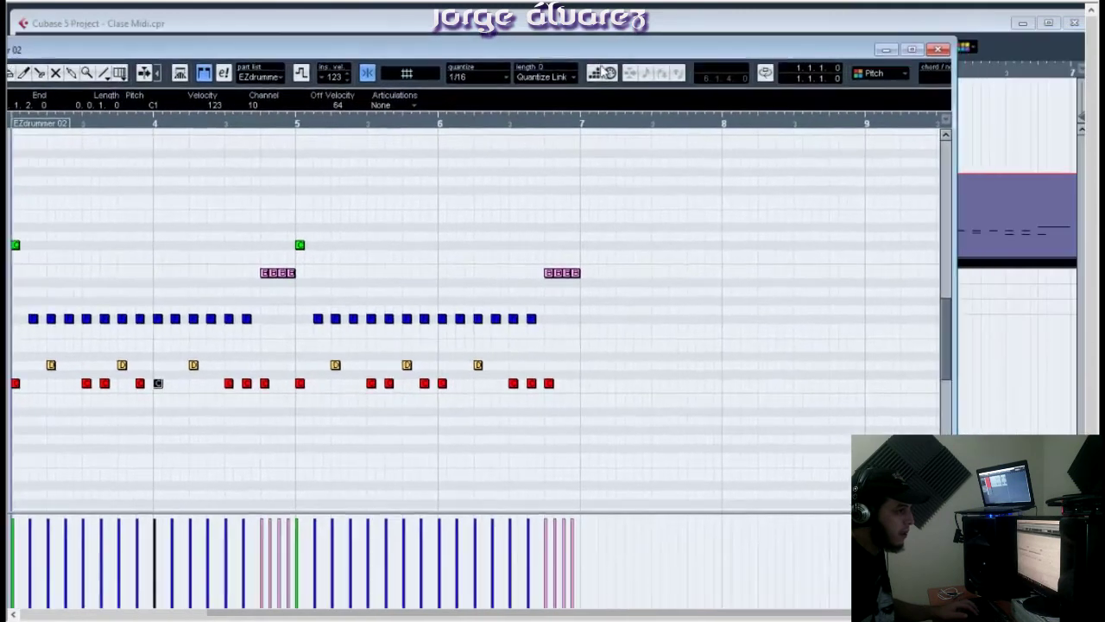
left_click(938, 47)
Assign the GM Map to the EZdrummer 02 track and open its part in the Drum Editor
left_click(112, 242)
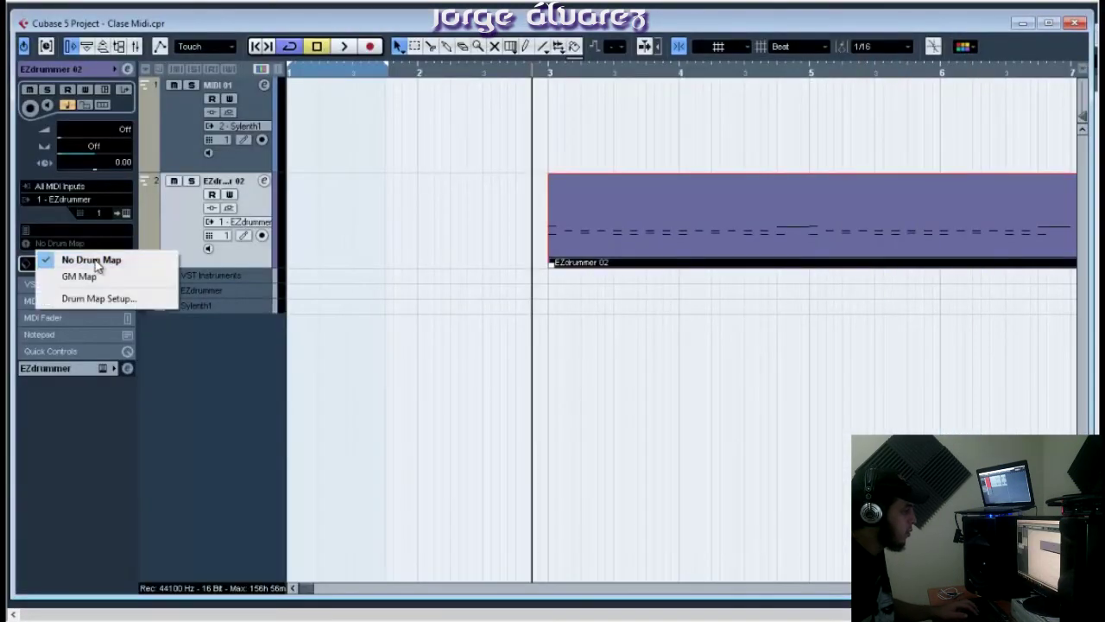
left_click(78, 276)
double_click(561, 231)
Look through the whole list of drum sounds with the programmed pattern, and close the Drum Editor
scroll(279, 113, "down", 1)
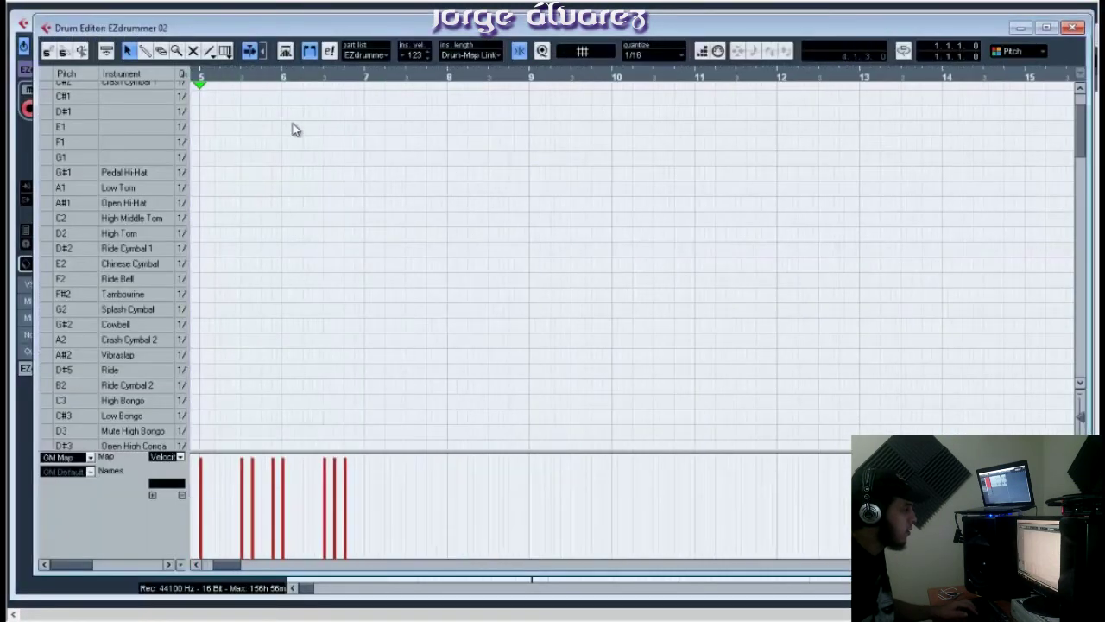
scroll(322, 177, "up", 2)
scroll(259, 188, "down", 2)
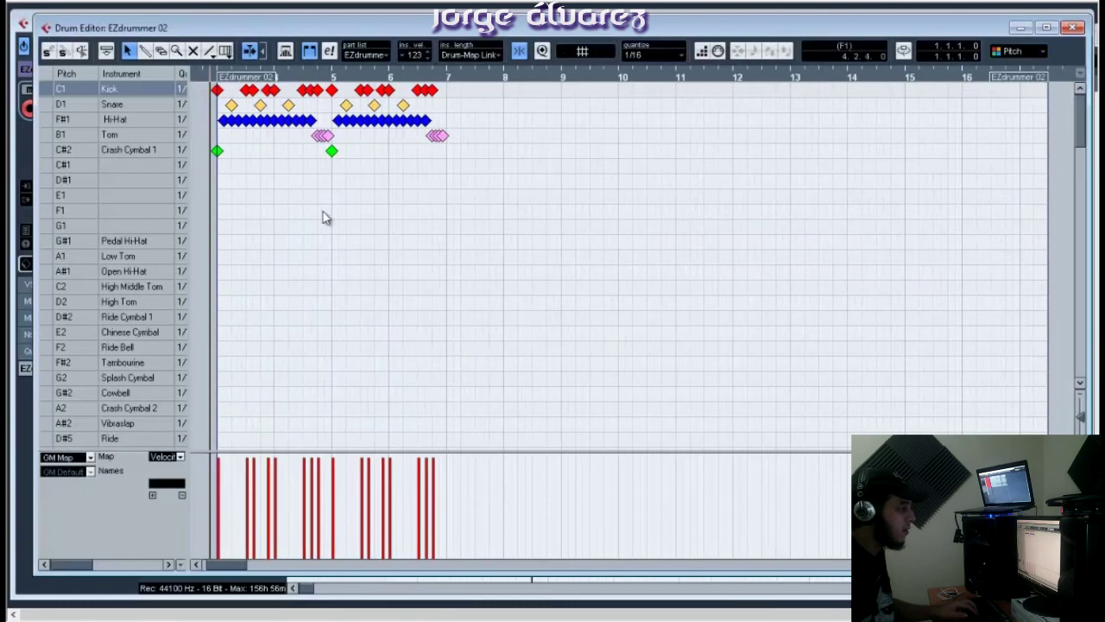
scroll(112, 333, "down", 15)
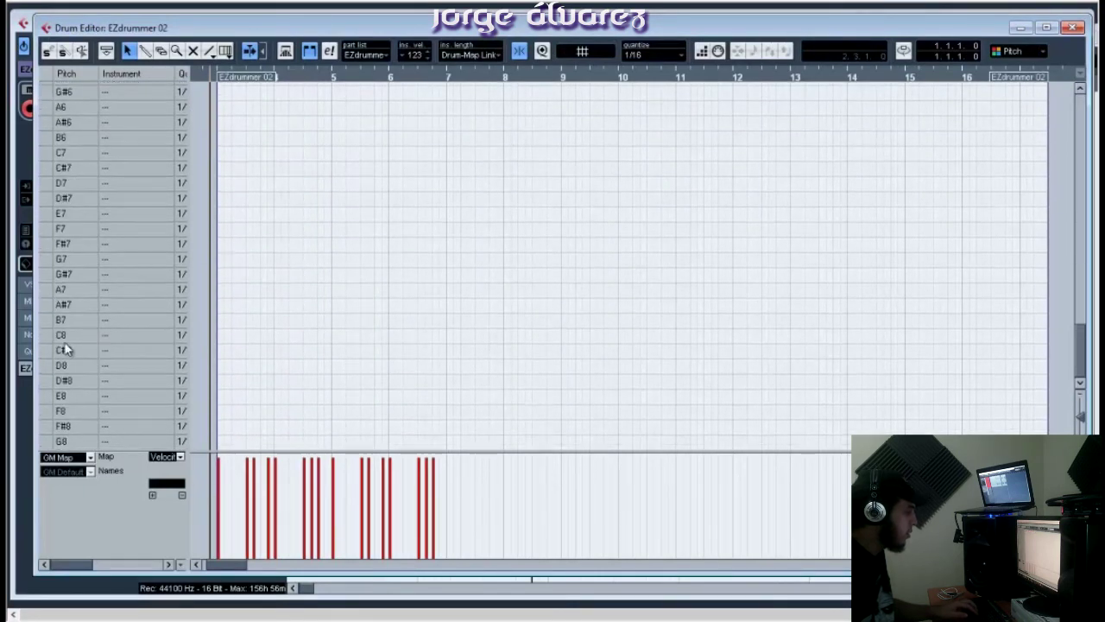
scroll(52, 350, "up", 15)
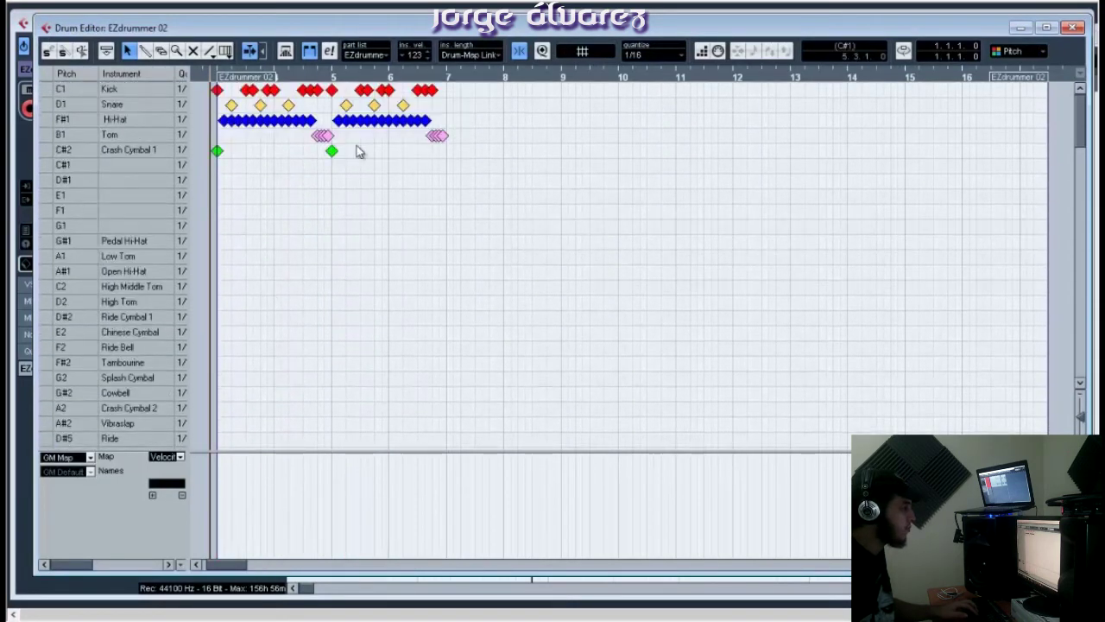
left_click(1075, 29)
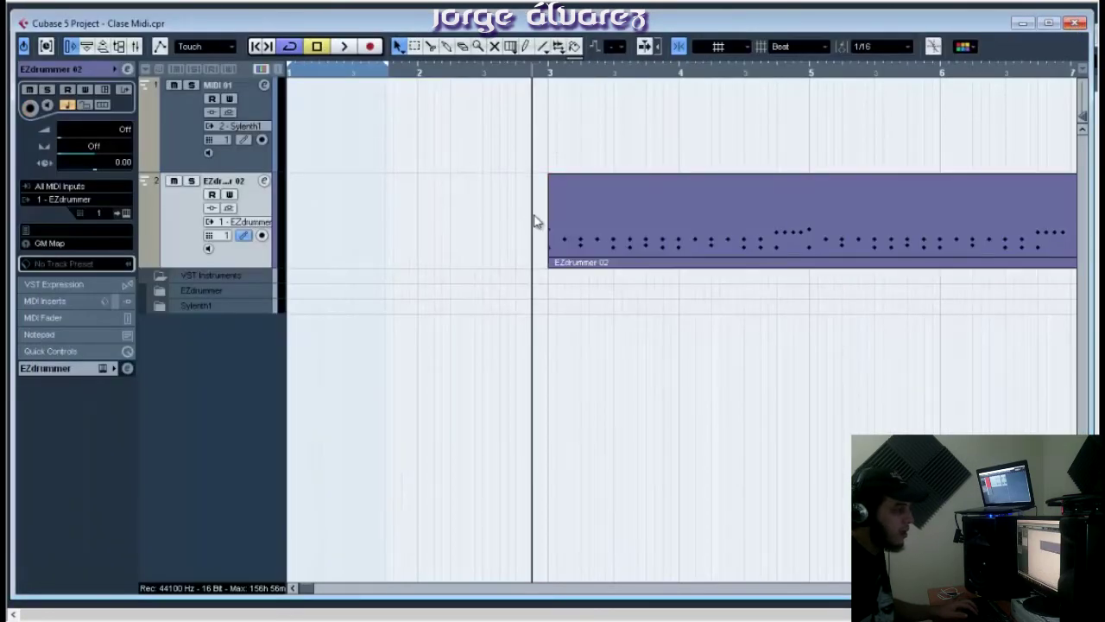
Draw an empty MIDI part on the MIDI 01 track from bar 3 to bar 7, and select that track
left_click(525, 46)
mouse_move(551, 104)
left_mouse_down()
mouse_move(917, 140)
mouse_move(1041, 136)
mouse_move(1036, 121)
mouse_move(772, 112)
left_mouse_up()
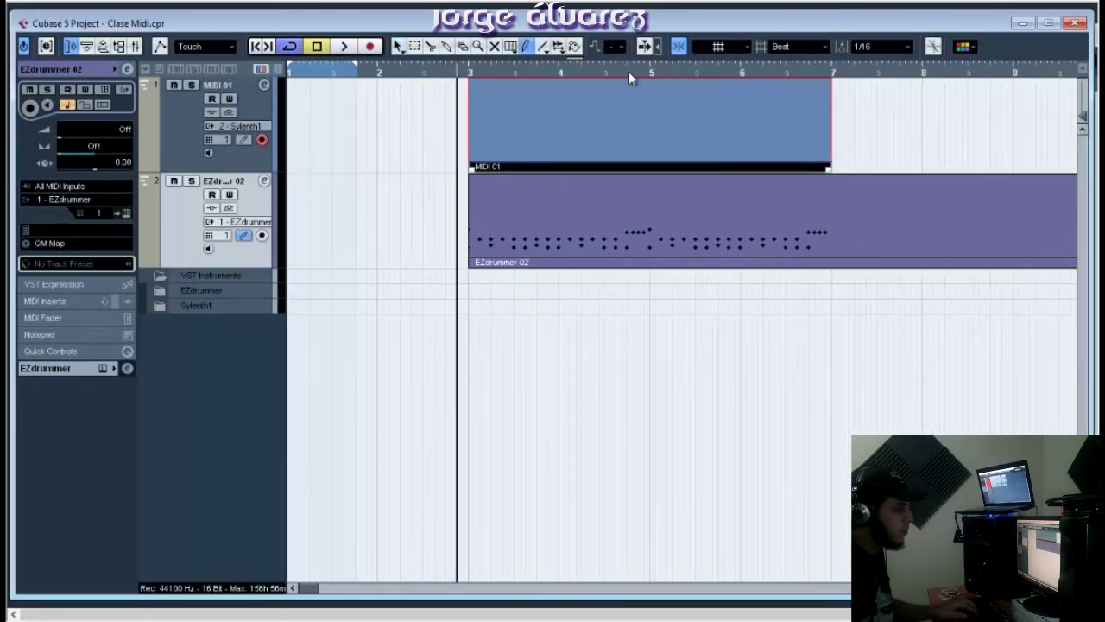
left_click(394, 47)
left_click(189, 132)
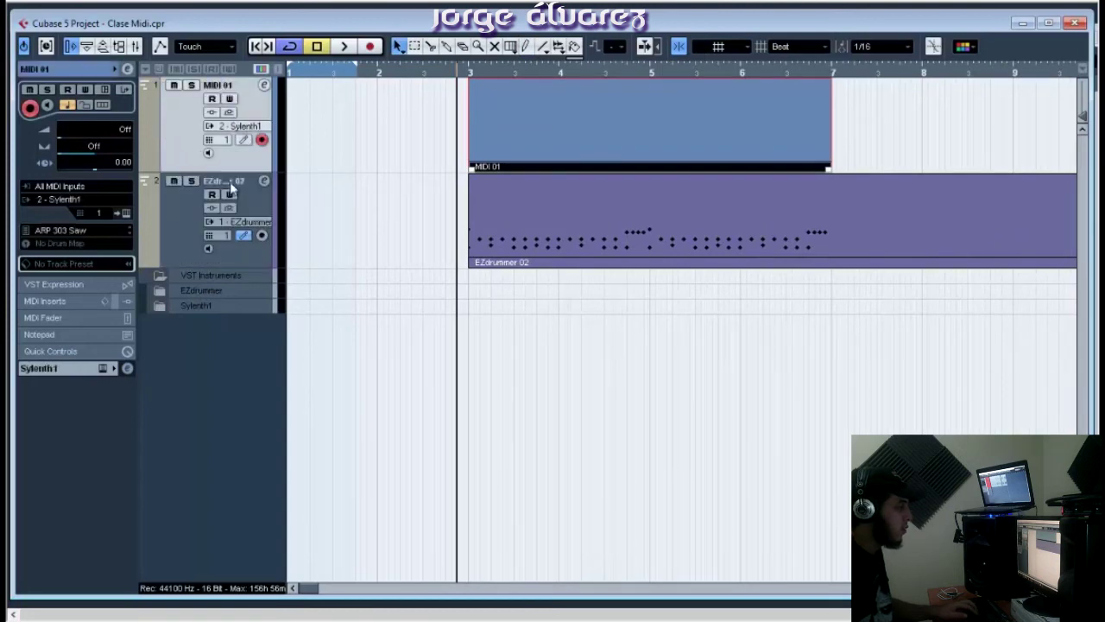
double_click(509, 157)
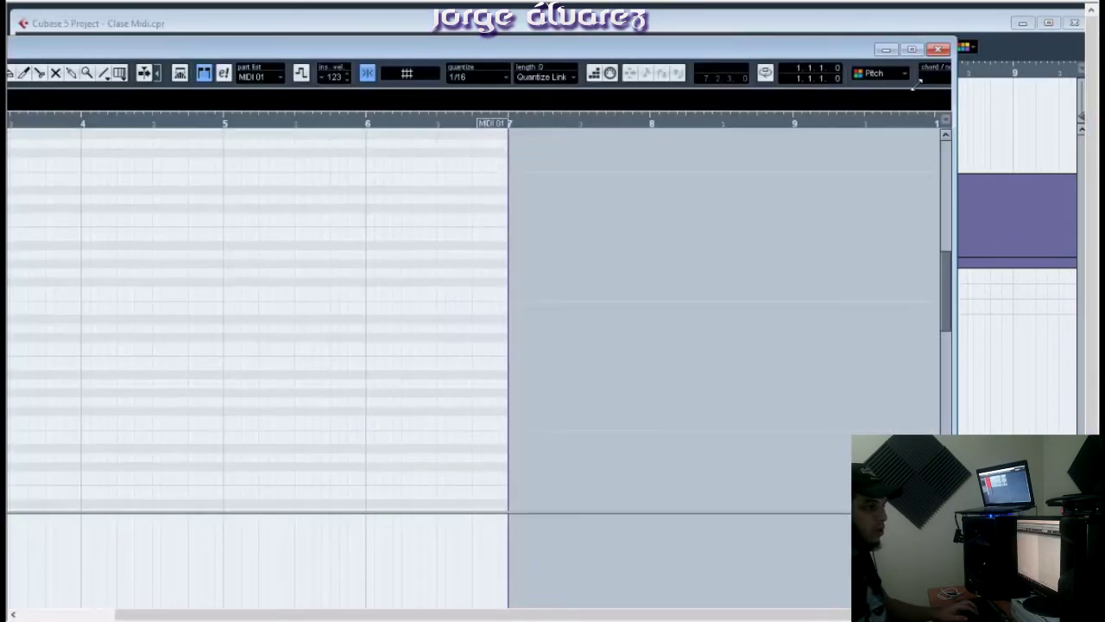
left_click(911, 49)
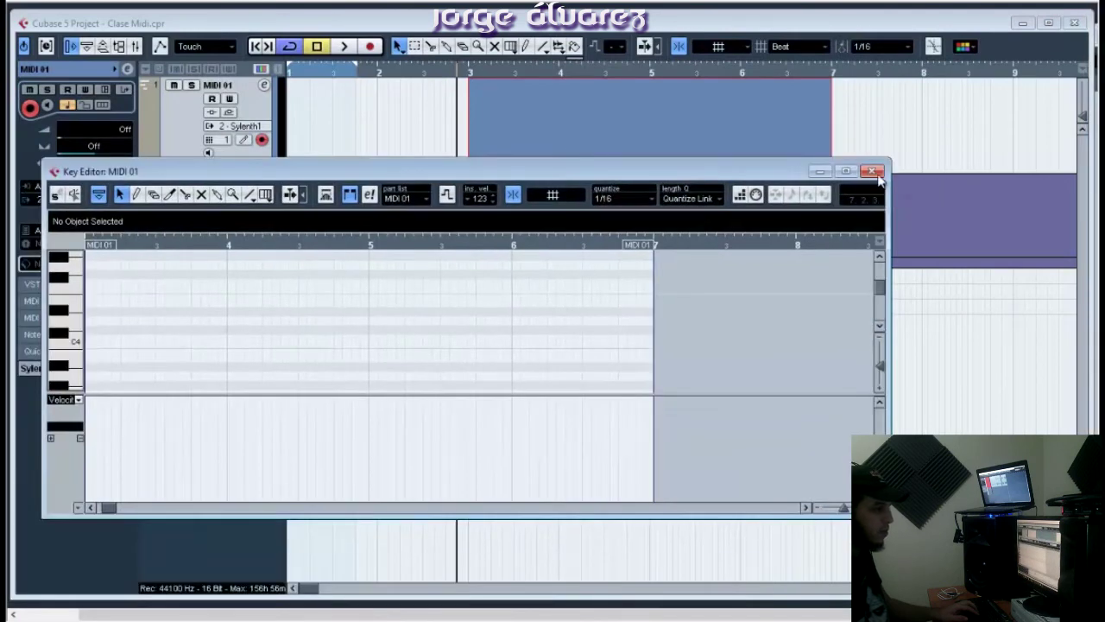
left_click(868, 170)
Open the Sylenth1 instrument assigned to the MIDI 01 track
left_click(127, 213)
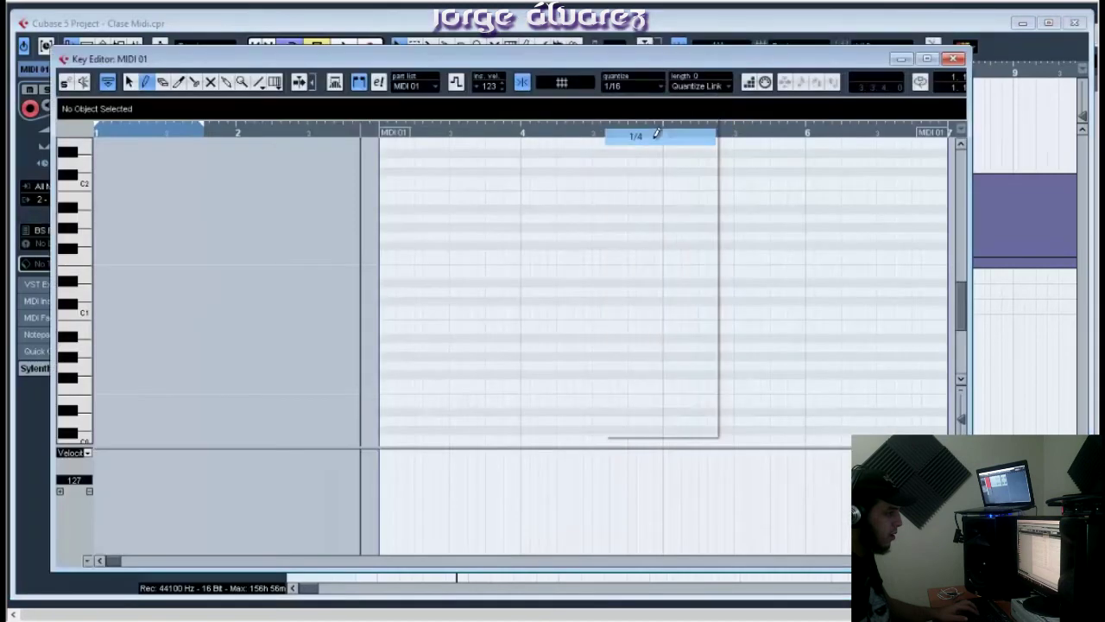
Set the quantize of the MIDI 01 part to 1/8 and draw a B1 note at the start of bar 3
left_click(615, 90)
left_click(622, 87)
left_click(636, 152)
left_click(386, 197)
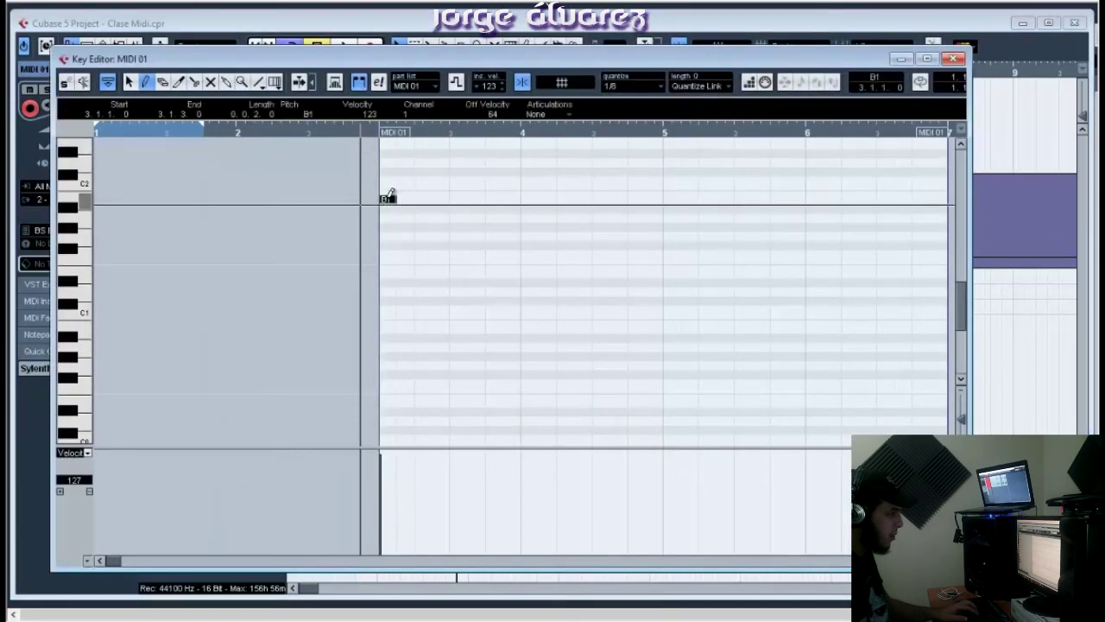
Move the B1 note at the start of bar 3 up to E2 and play it briefly
key("1")
scroll(388, 208, "up", 3)
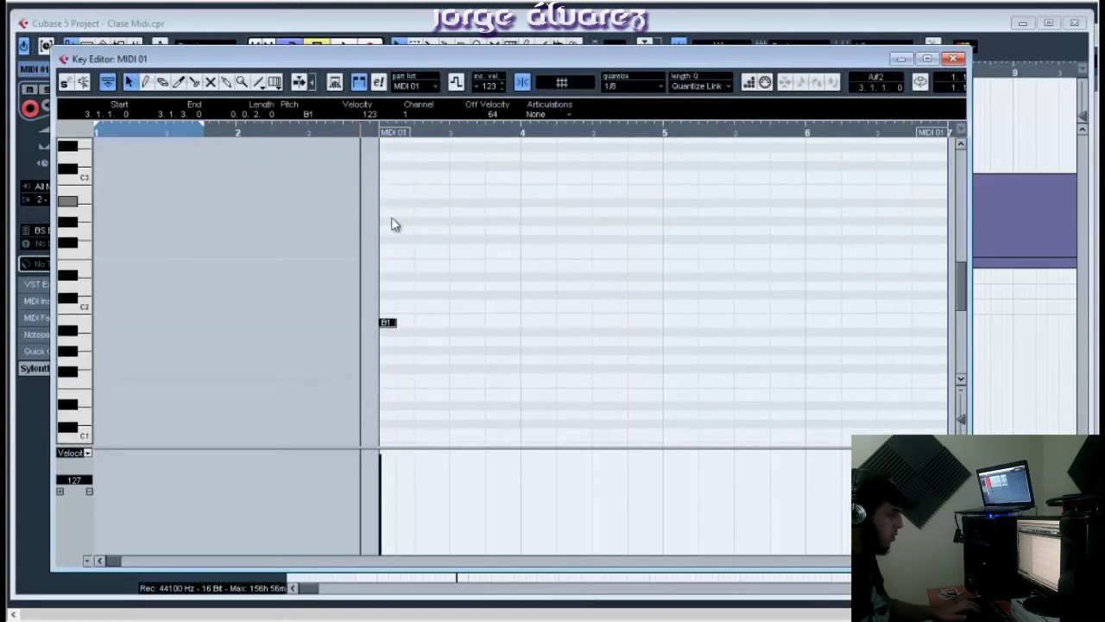
left_click_drag(389, 323, 388, 264)
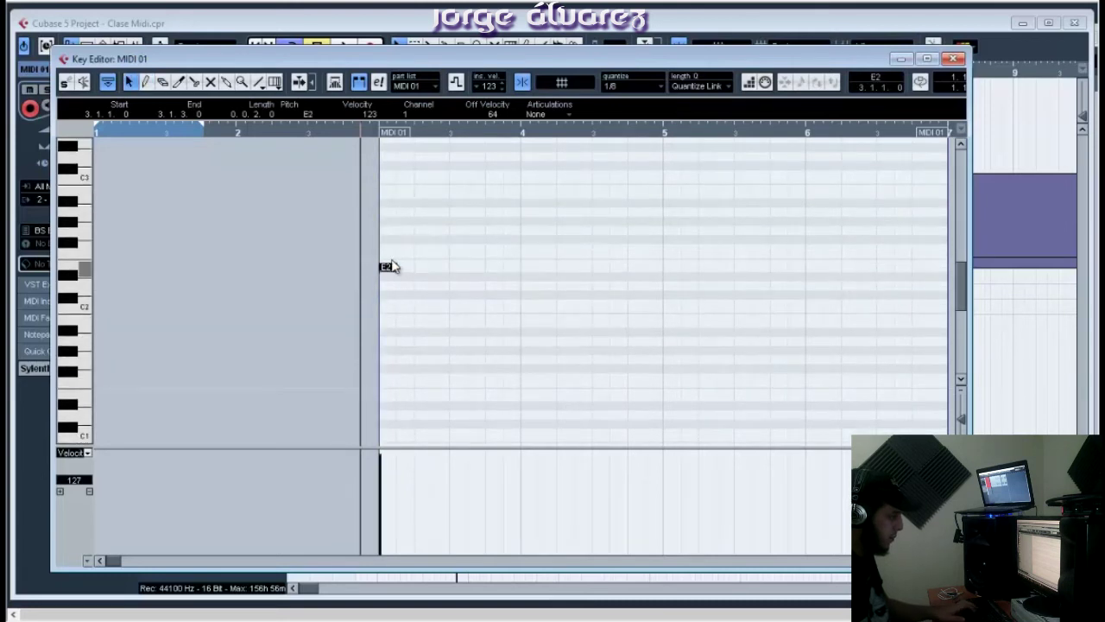
key("space")
key("space")
Try to duplicate the E2 note into a row of consecutive eighth notes in bar 3
key("ctrl+d")
key("ctrl+d")
left_click_drag(456, 285, 379, 256)
key("ctrl+d")
Undo the note duplications and the move of the first note to E2
key("ctrl+z")
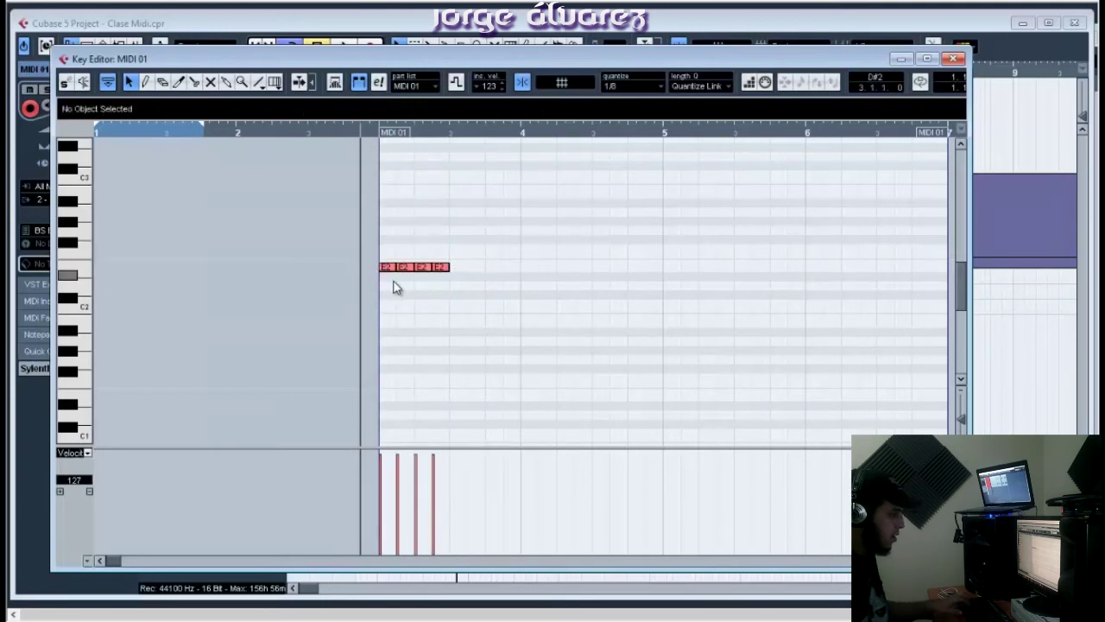
key("ctrl+z")
key("ctrl+z")
key("ctrl+z")
key("ctrl+z")
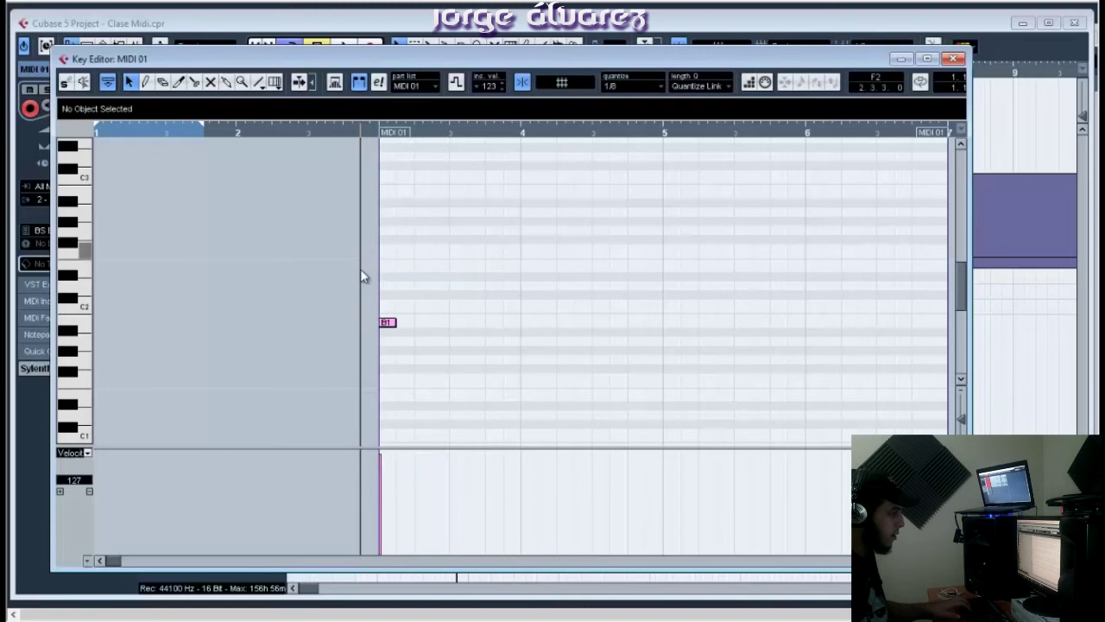
Draw a second B1 eighth note directly after the first and raise both notes to E2
left_click(148, 84)
left_click(402, 322)
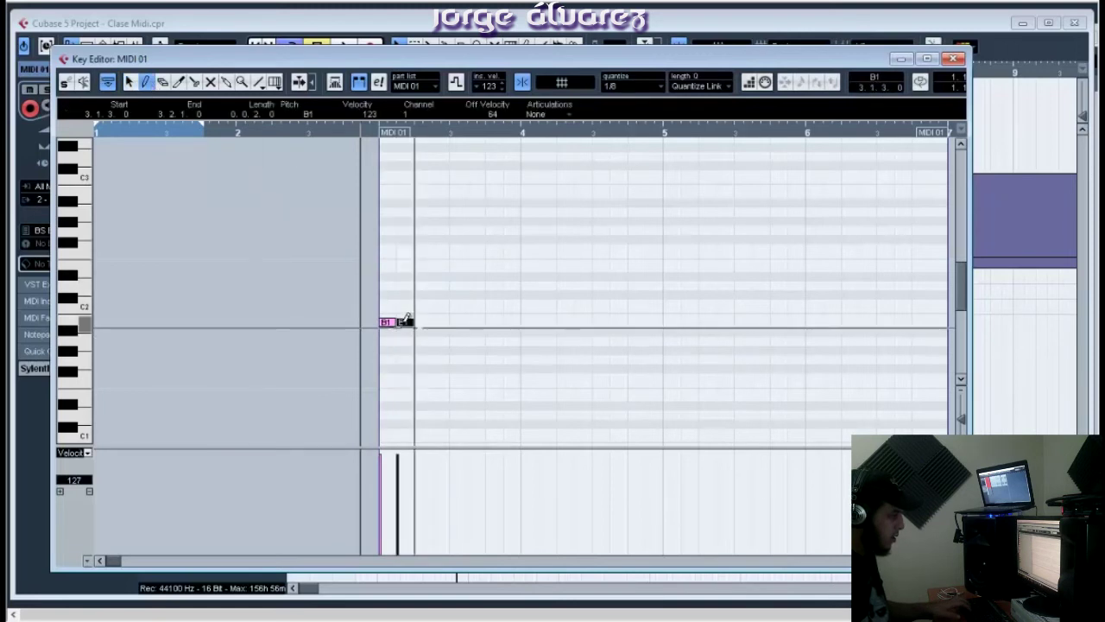
key("1")
left_click_drag(441, 354, 363, 299)
key("Up")
key("Up")
key("Up")
key("Up")
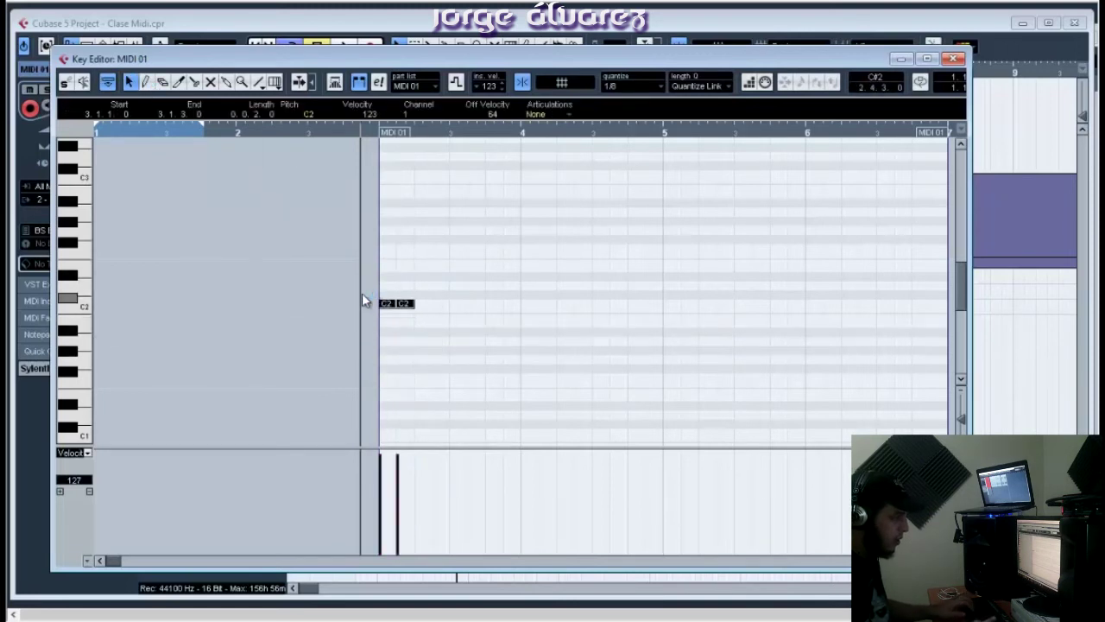
key("Up")
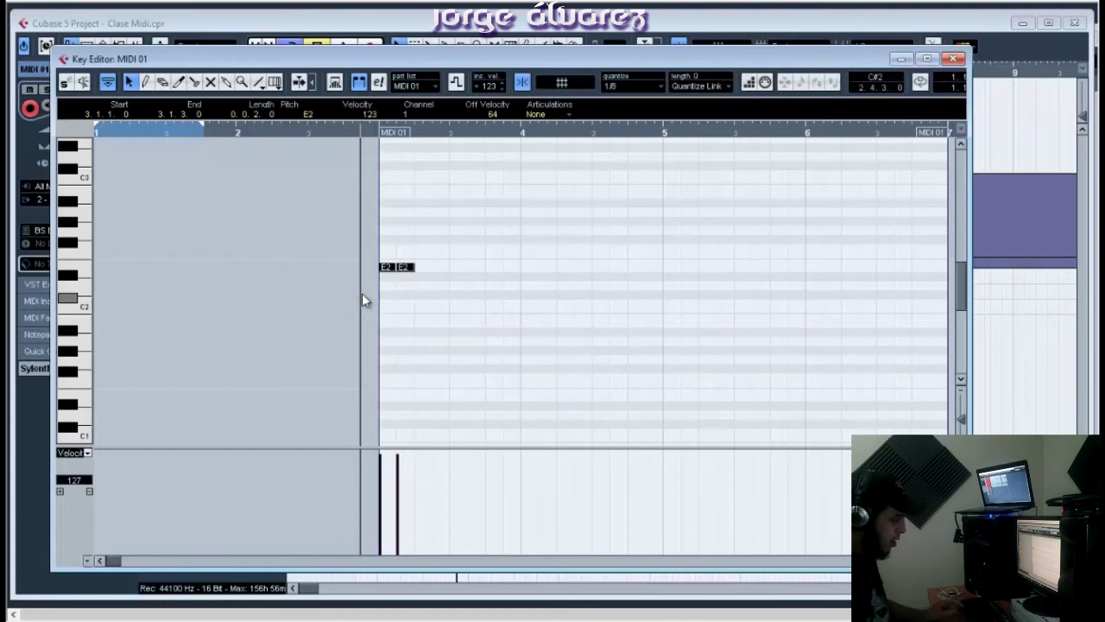
Duplicate the two E2 notes, and duplicate the resulting group of four, to fill bar 3 with eighth notes
key("alt+d")
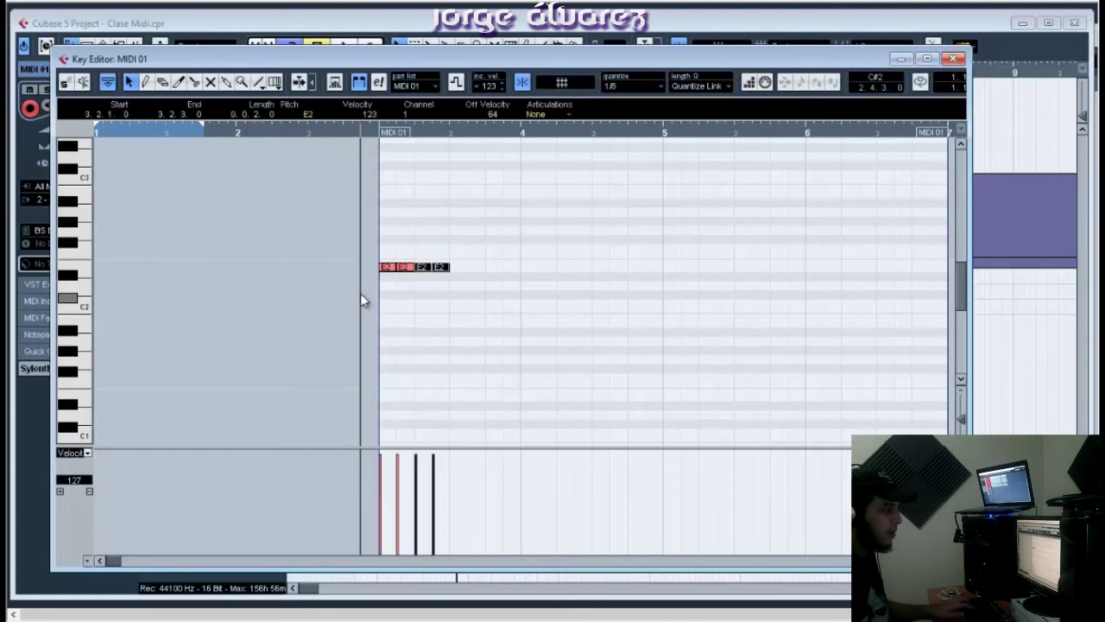
left_click_drag(472, 319, 358, 215)
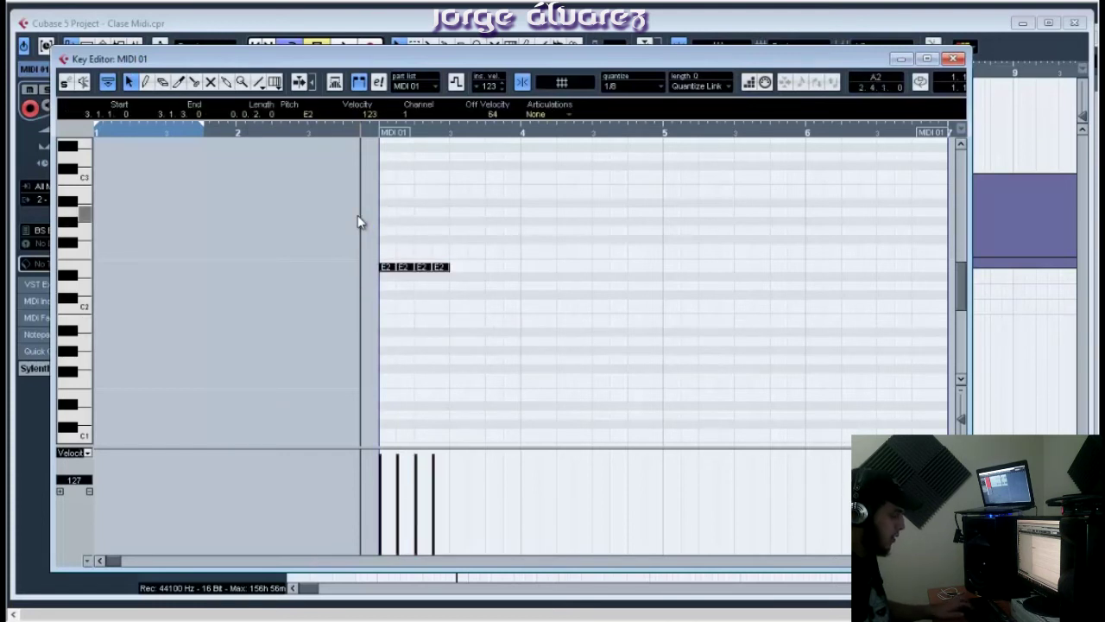
key("alt+d")
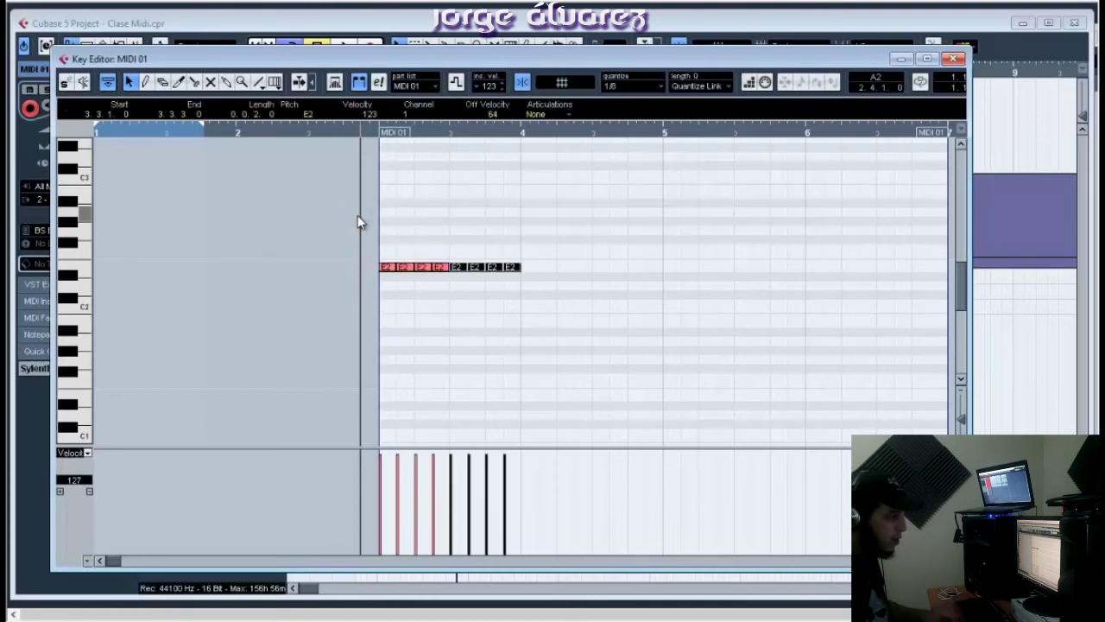
Lower the four notes in the second half of bar 3 to C2
key("Down")
key("Down")
key("Down")
key("Down")
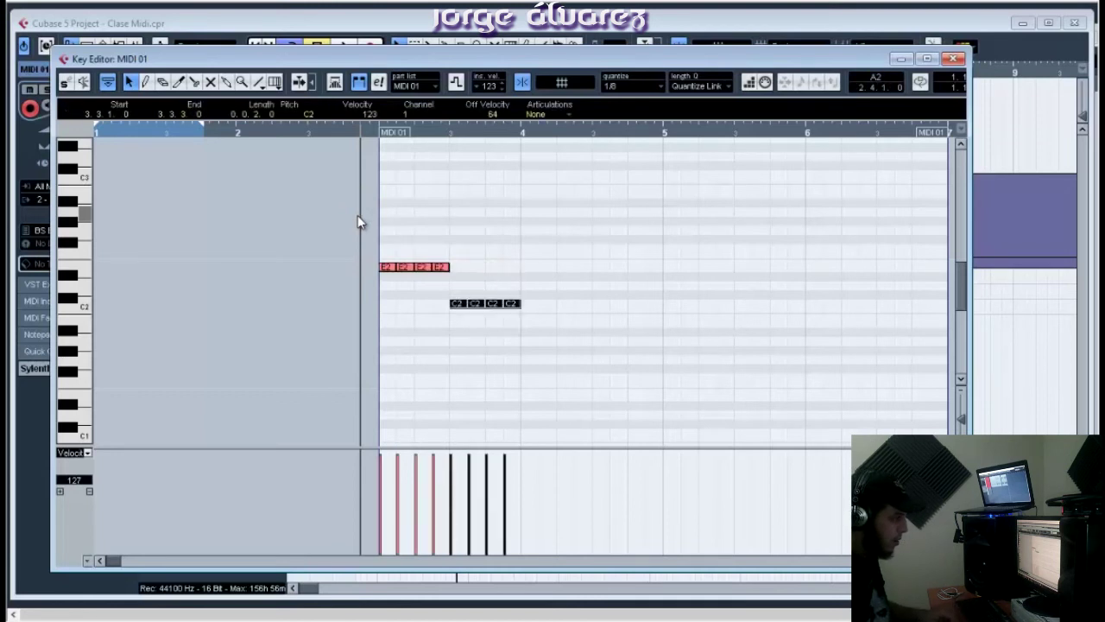
Duplicate the four C2 notes into the first half of bar 4 and raise the copies to D2
key("alt+d")
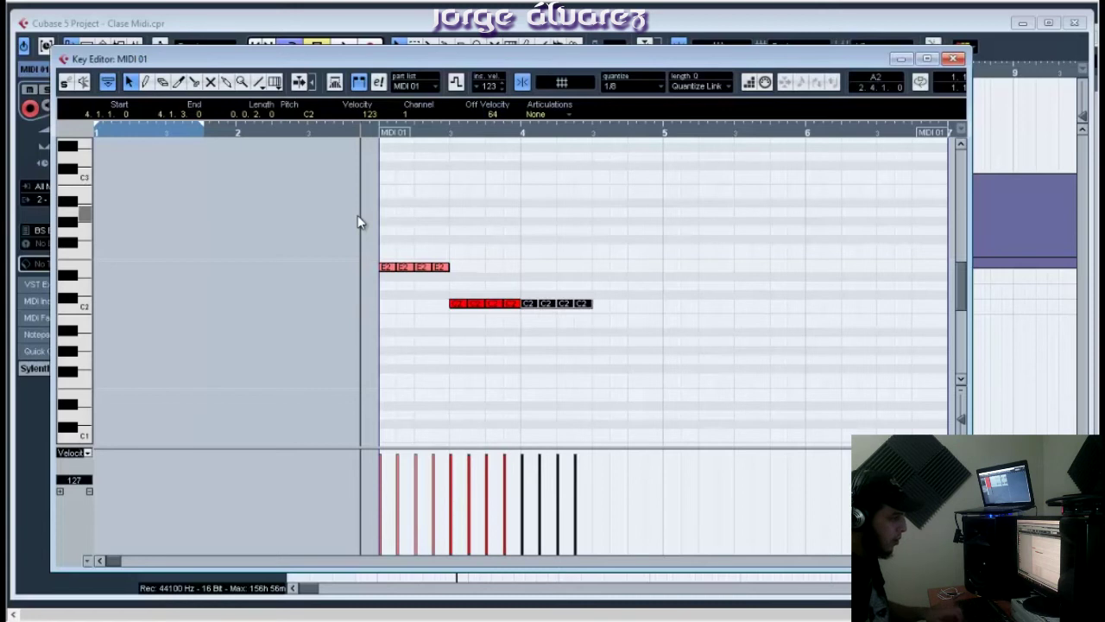
key("Up")
key("Up")
Duplicate the four D2 notes into the second half of bar 4 and lower the copies to B1
key("alt+d")
key("Down")
key("Down")
key("Down")
key("Down")
key("Up")
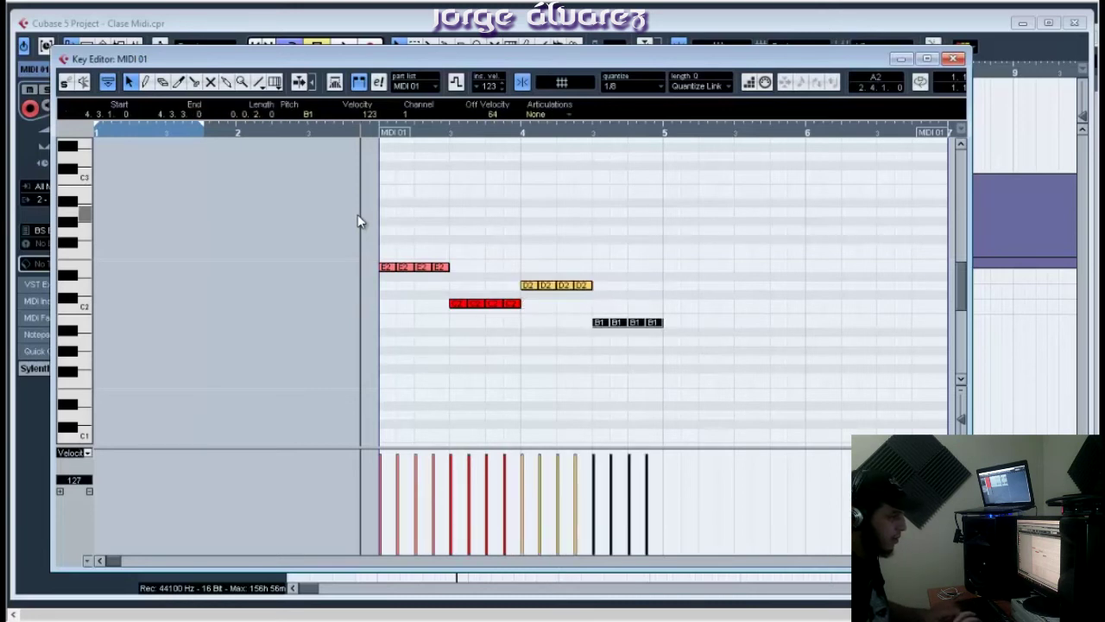
Duplicate the complete two-bar note sequence directly after itself, filling bars 5 and 6, and start playback
left_click_drag(714, 361, 293, 257)
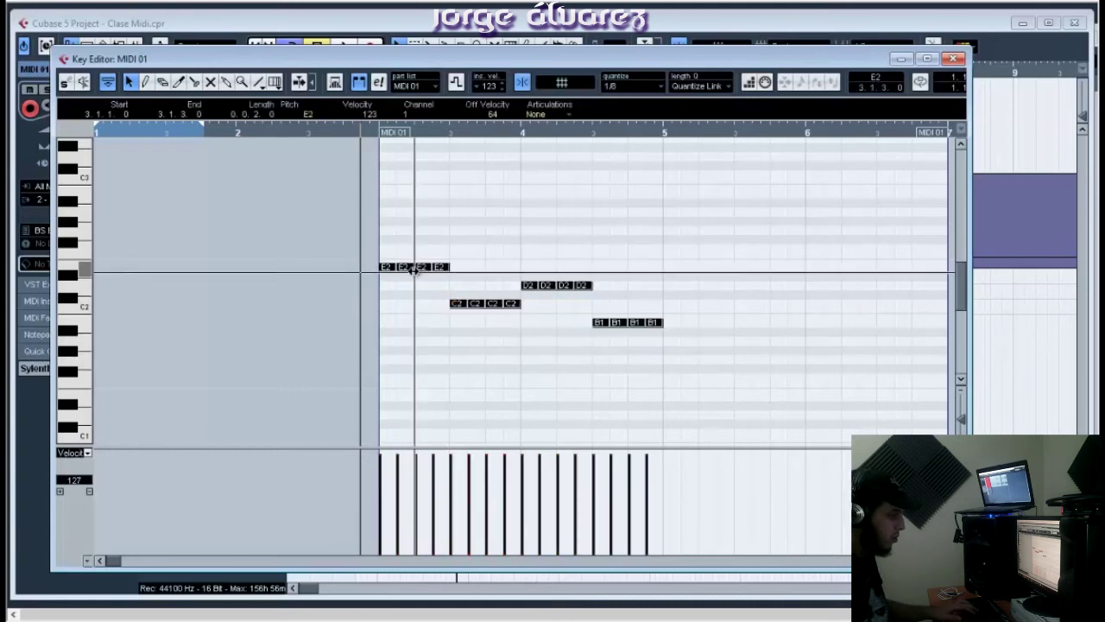
key("alt+d")
key("g")
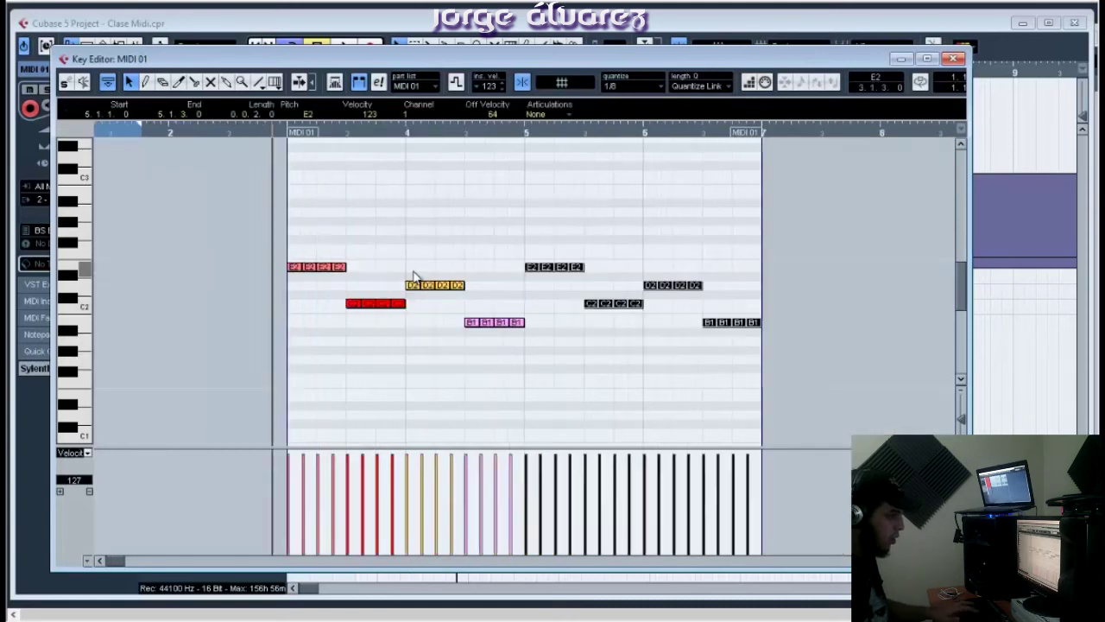
key("g")
left_click(413, 277)
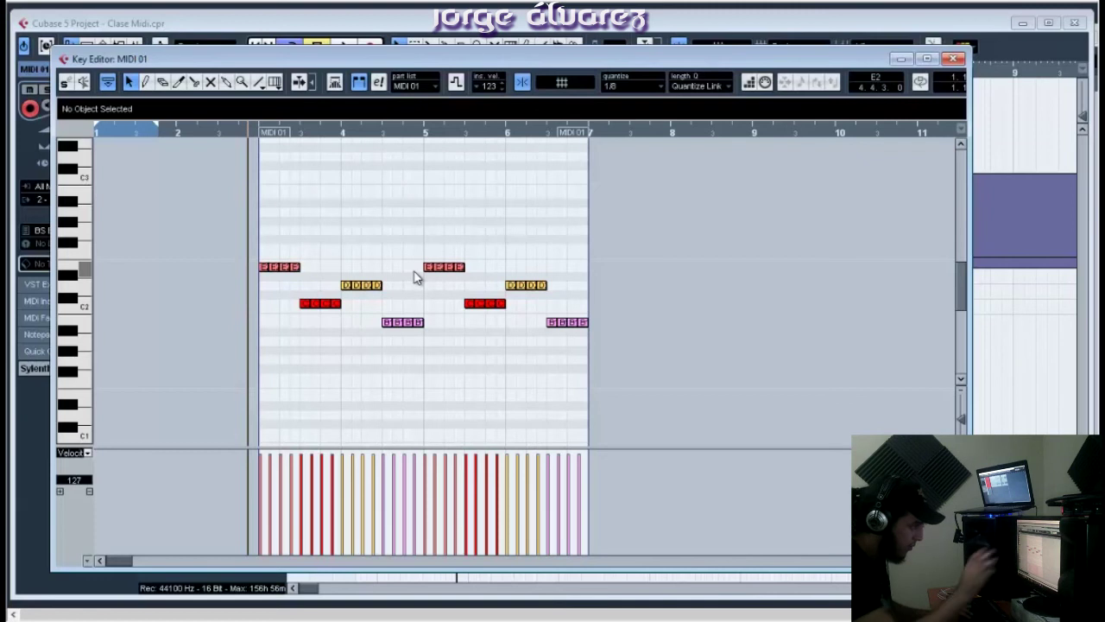
key("space")
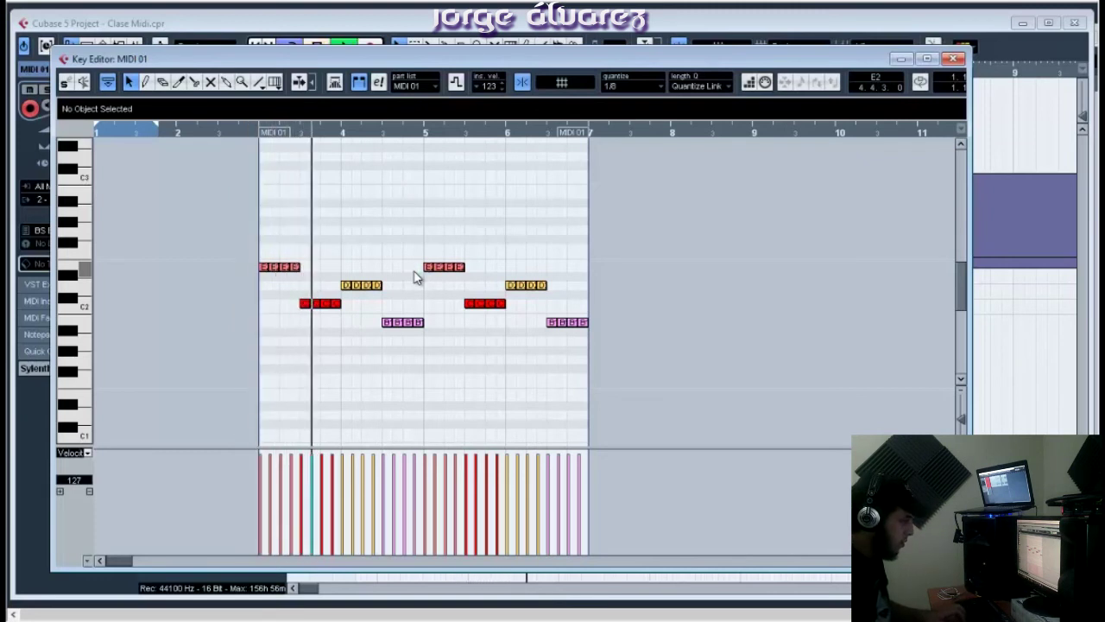
Listen to the note sequence in bars 3 to 6 and stop playback
key("h")
key("h")
key("h")
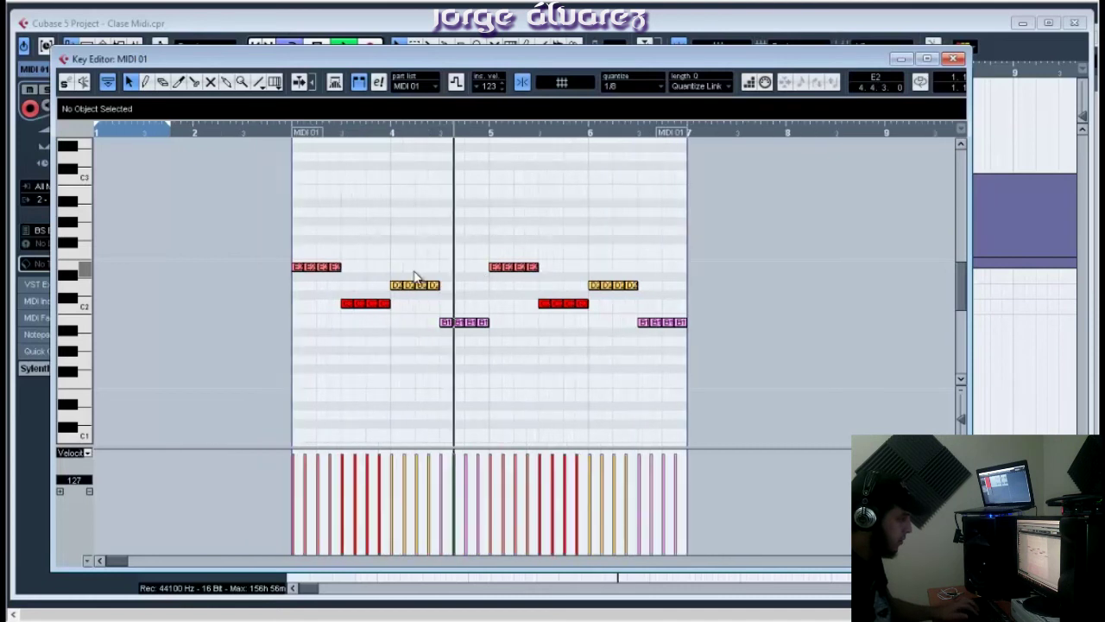
key("g")
key("h")
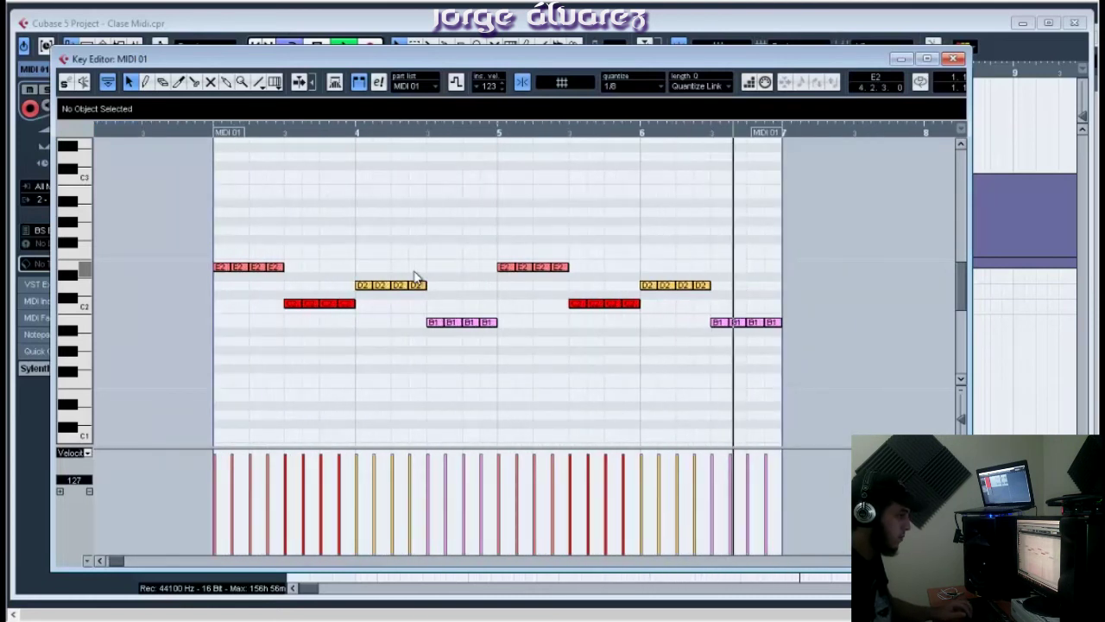
key("space")
Set the quantize grid to 1/16 and split the fourth D2 note of bar 4 into two sixteenth notes
key("h")
key("h")
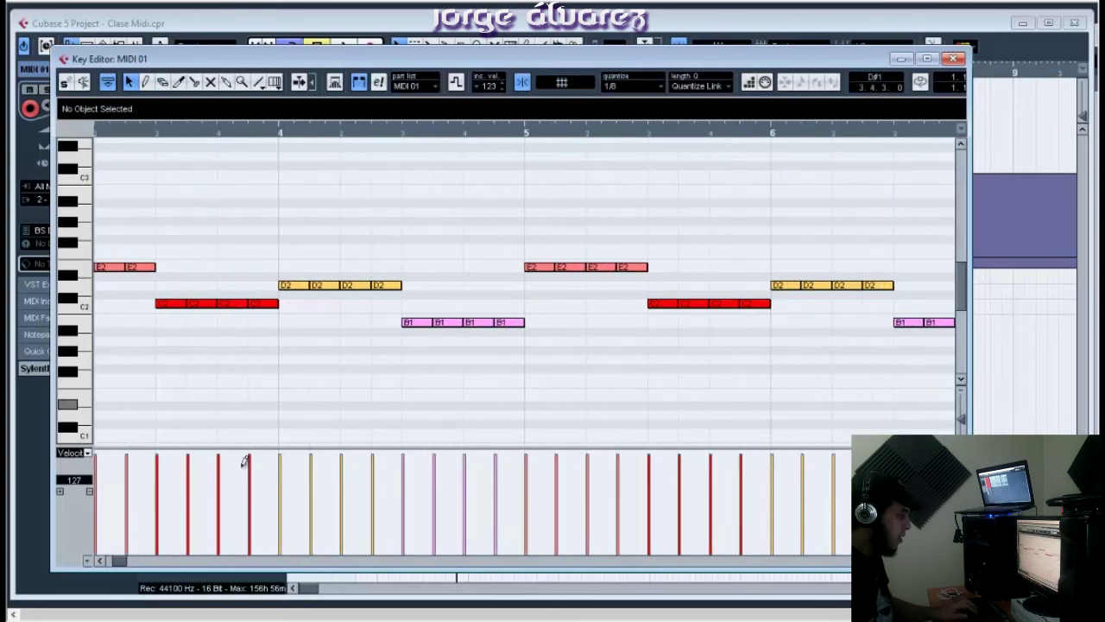
left_click(195, 82)
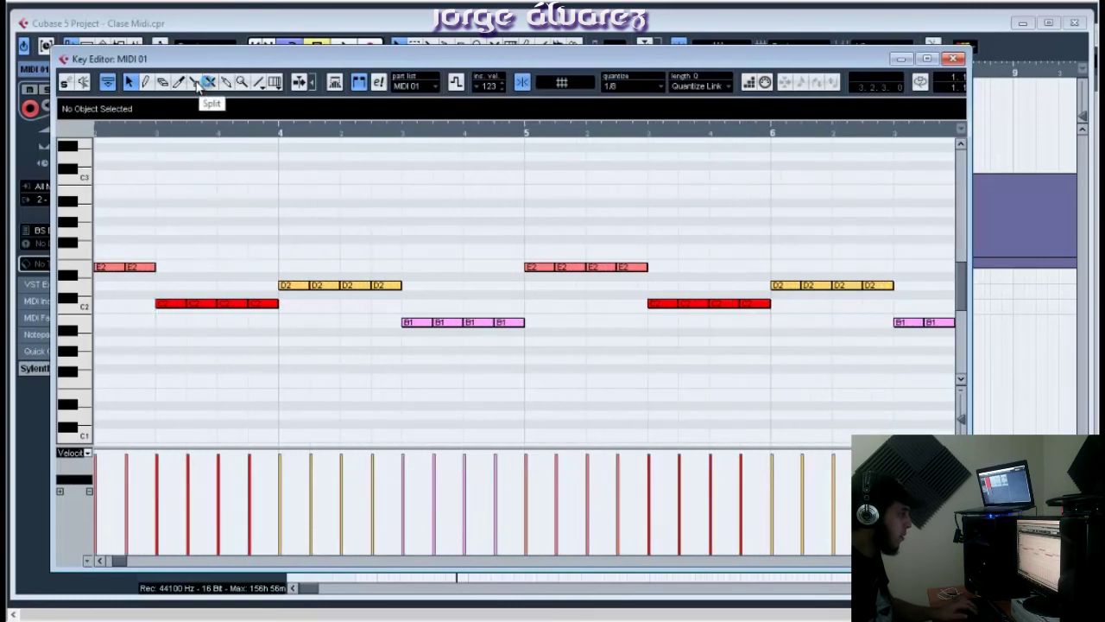
left_click(635, 86)
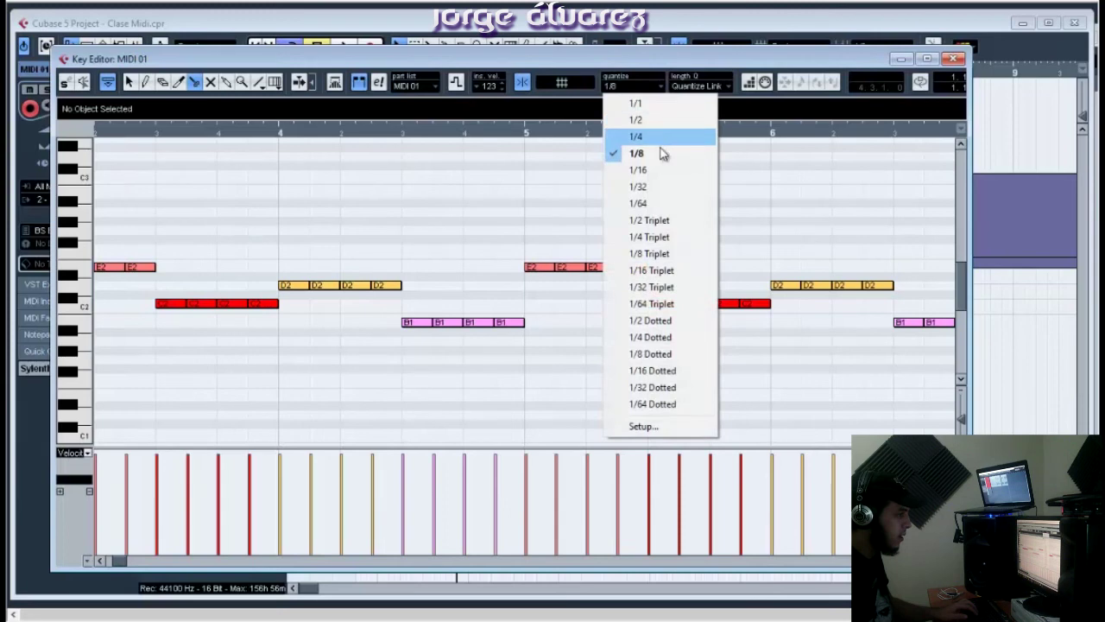
left_click(662, 169)
left_click(387, 286)
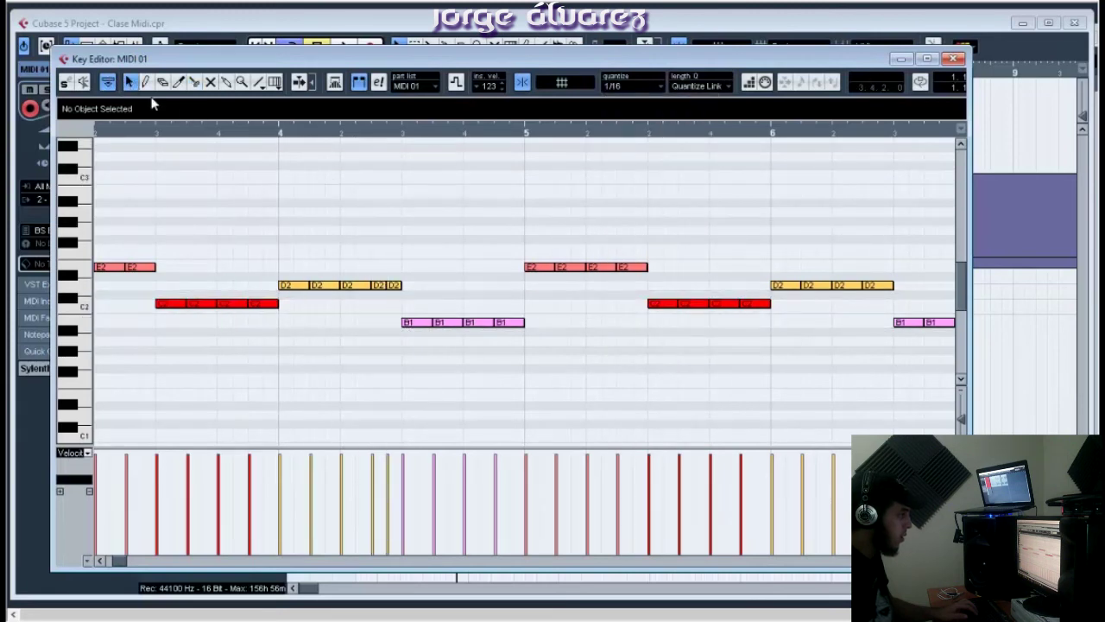
Raise the second half of the split D2 note in bar 4 to A2 and play back the change briefly
left_click(395, 286)
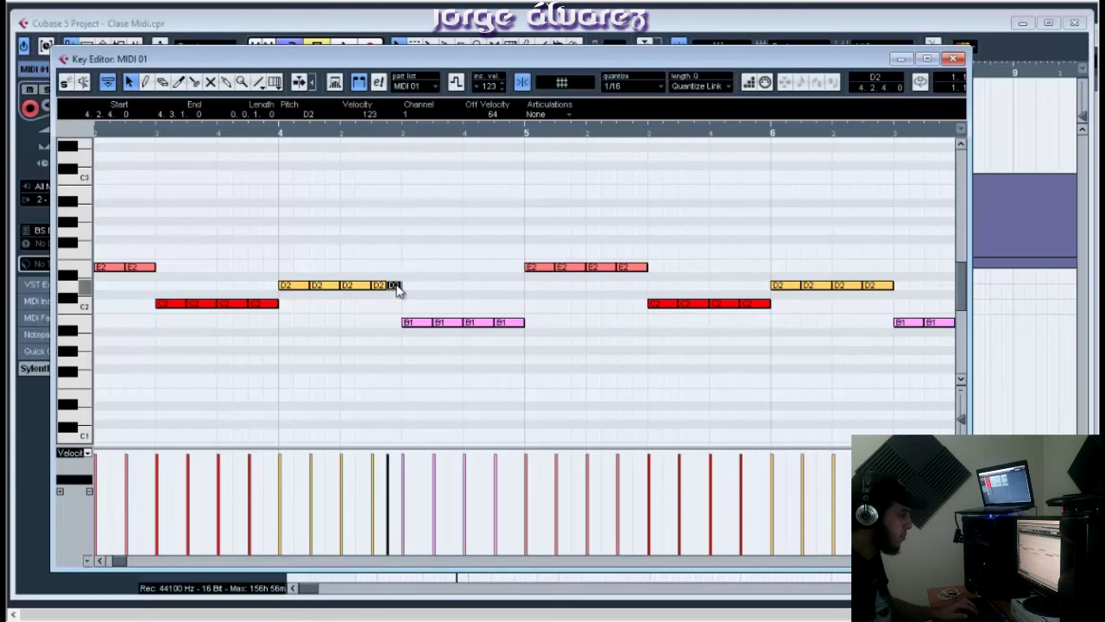
key("Up")
key("Up")
key("Up")
key("Up")
key("Up")
key("Up")
key("Up")
left_click(264, 137)
key("space")
key("space")
left_click(453, 263)
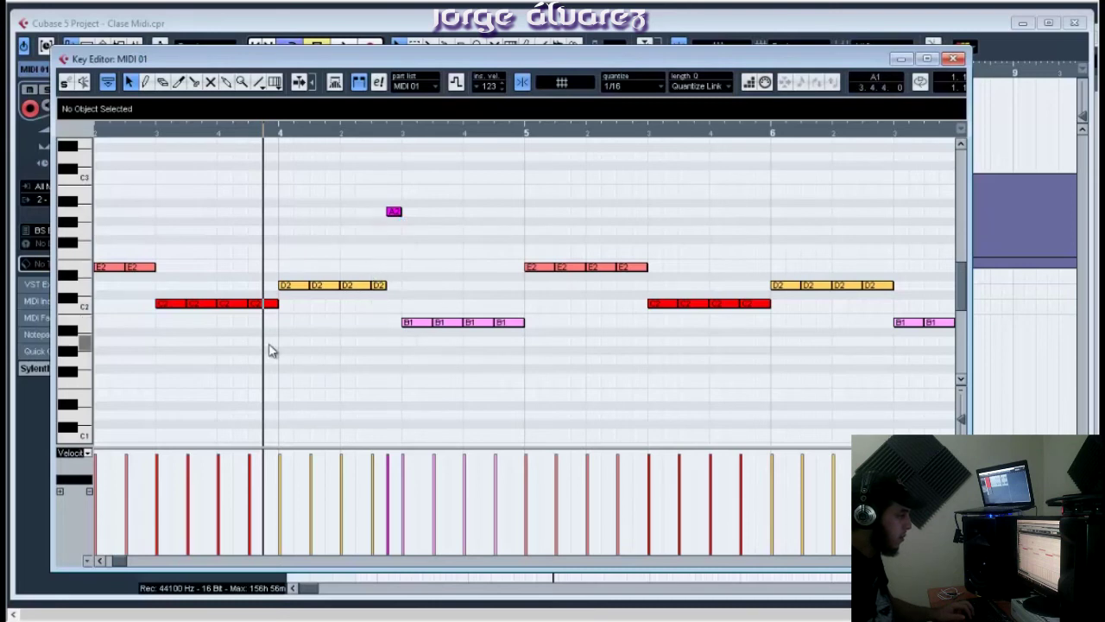
Raise the second of the four C2 notes in bar 3 to G2
left_click(233, 304)
left_click(200, 306)
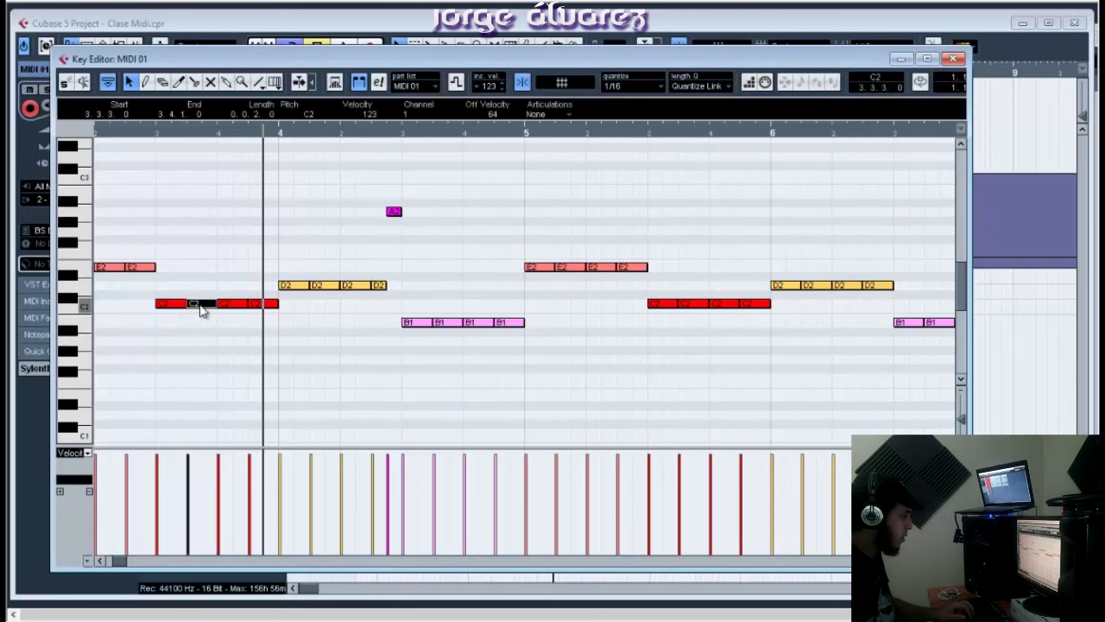
key("Up")
key("Up")
key("Up")
key("Up")
key("Up")
key("Up")
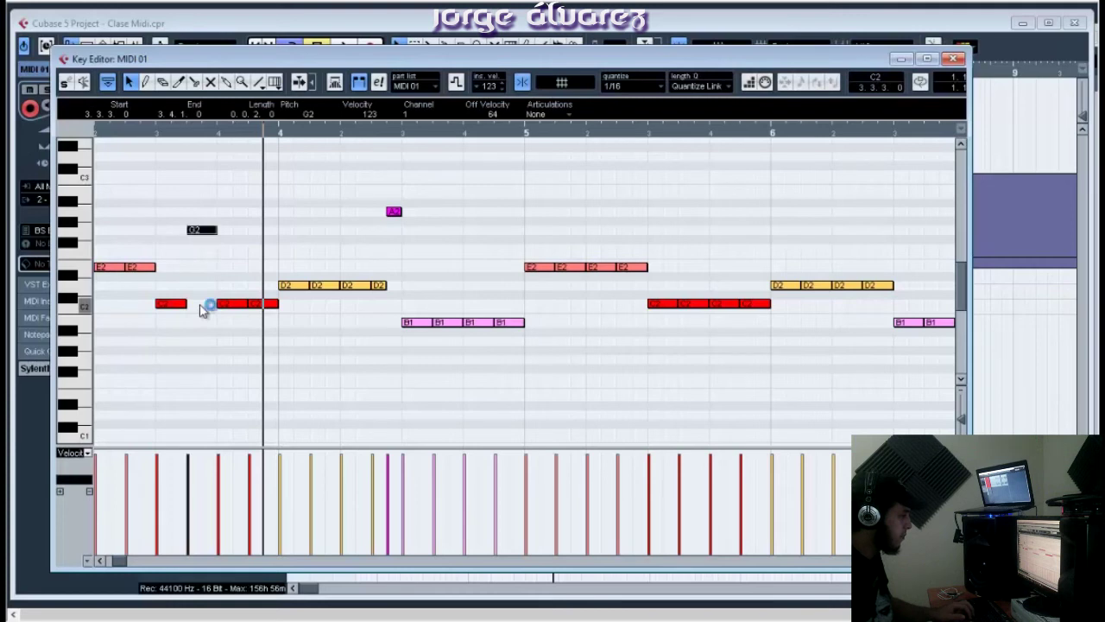
Raise the last C2 note of bar 3 to G2
left_click(269, 305)
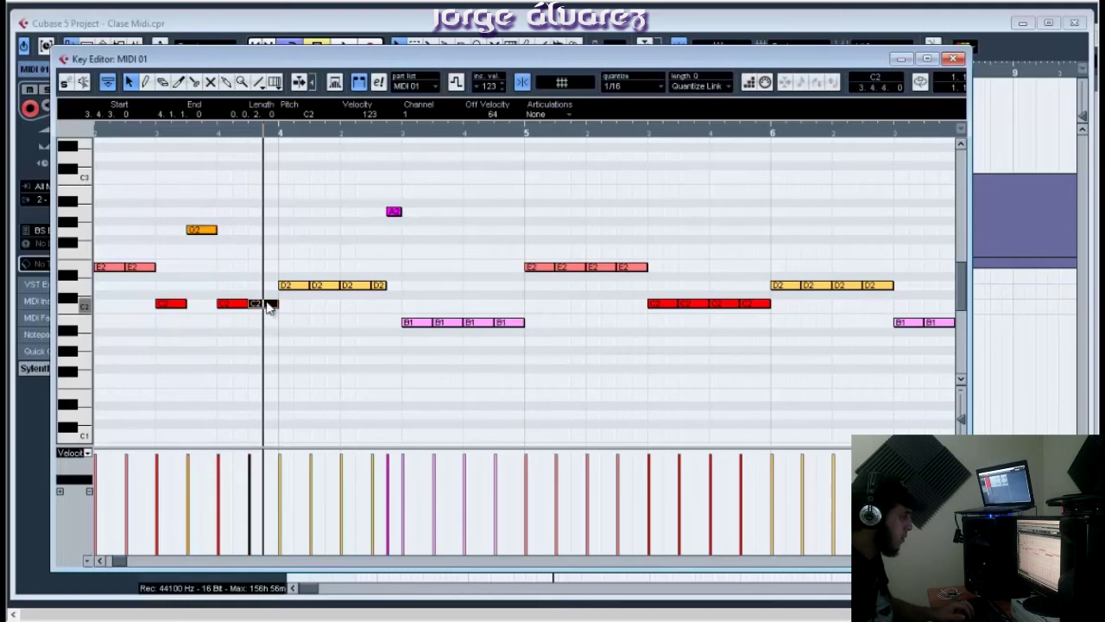
key("Up")
key("Up")
key("Up")
key("Up")
key("Up")
key("Up")
key("Up")
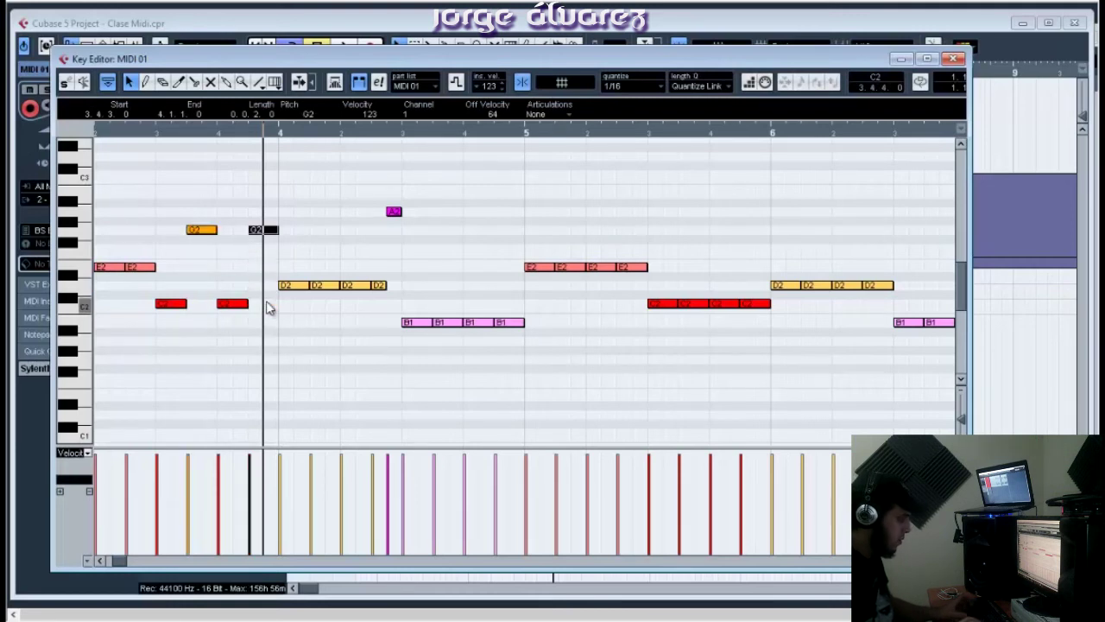
Raise the second of the four B1 notes in bar 4 to F#2
key("g")
left_click(656, 323)
key("Up")
key("Up")
key("Up")
key("Up")
key("Up")
key("Up")
key("Up")
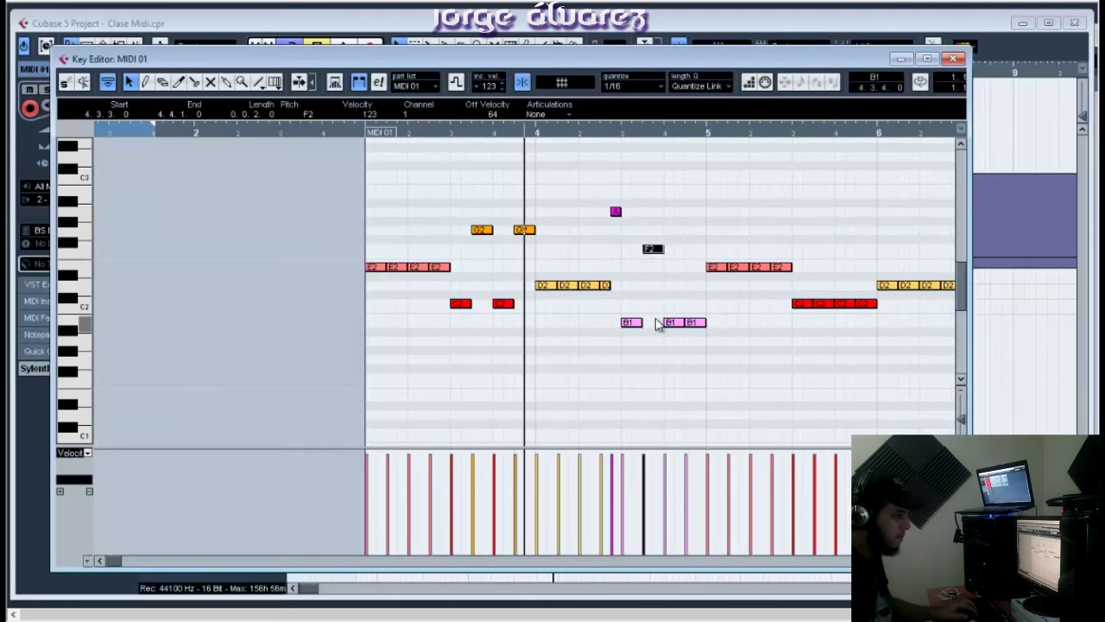
Raise the last B1 note of bar 4 to F#2
left_click(696, 323)
key("Up")
key("Up")
key("Up")
key("Up")
key("Up")
key("Up")
key("Up")
key("Up")
key("Down")
Play the edited sequence from just before bar 3 and stop playback
left_click(345, 132)
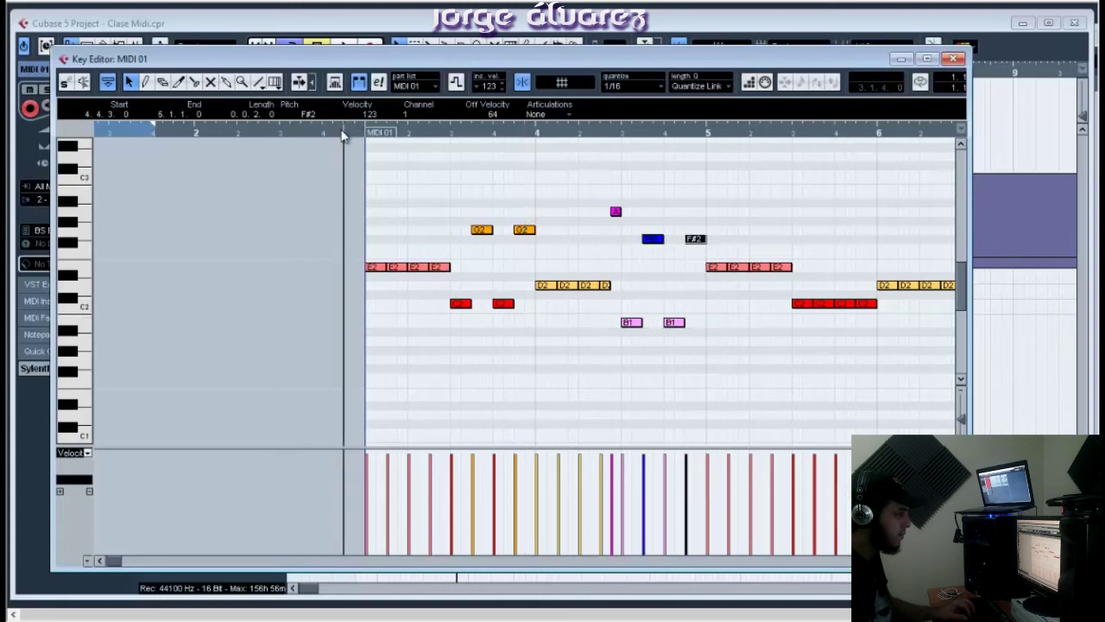
key("space")
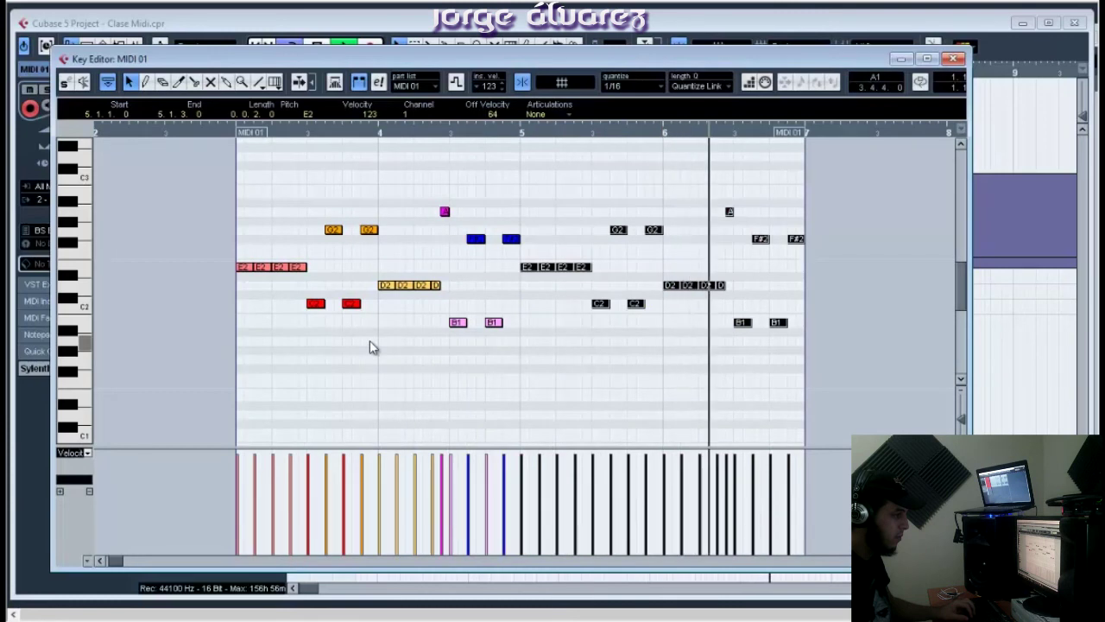
key("space")
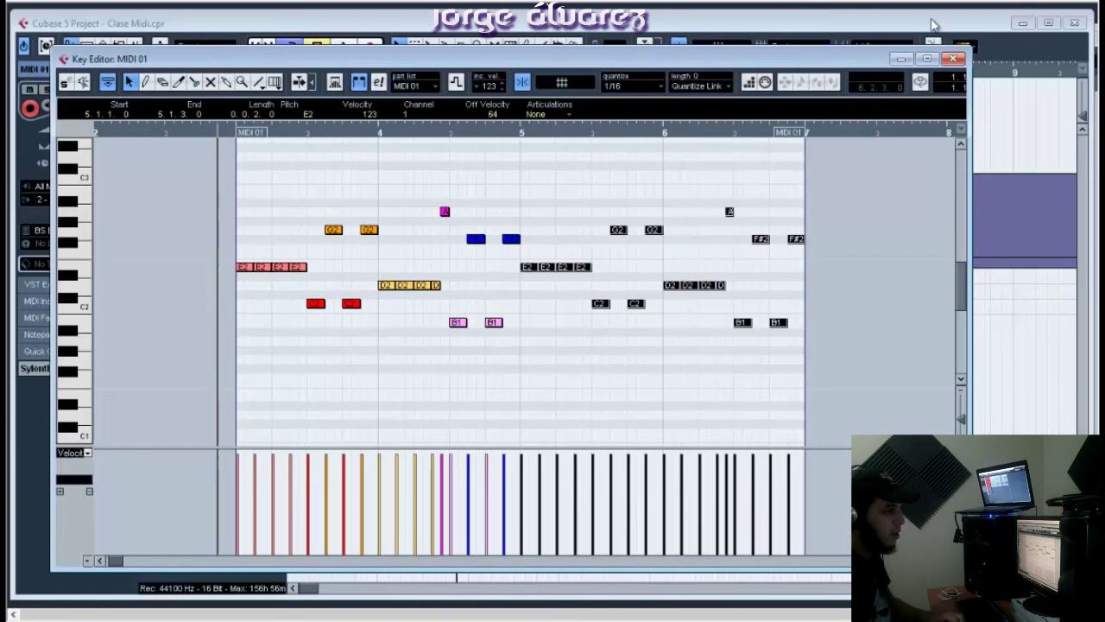
Close the Key Editor and look through the VST instruments available in the instrument rack
left_click(954, 59)
key("F11")
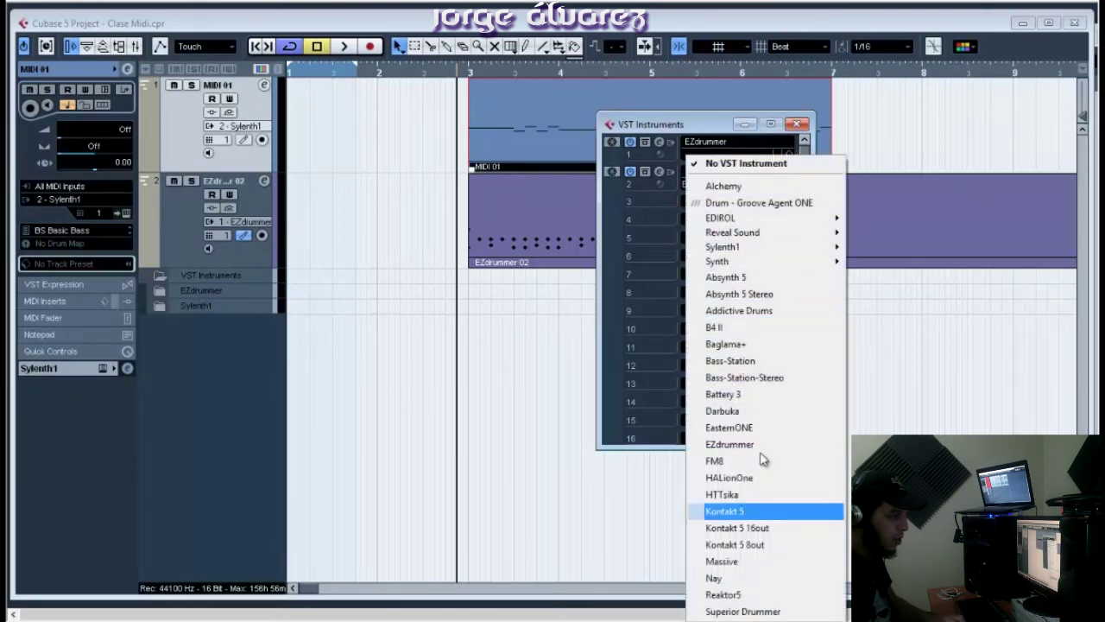
left_click(618, 334)
left_click(785, 451)
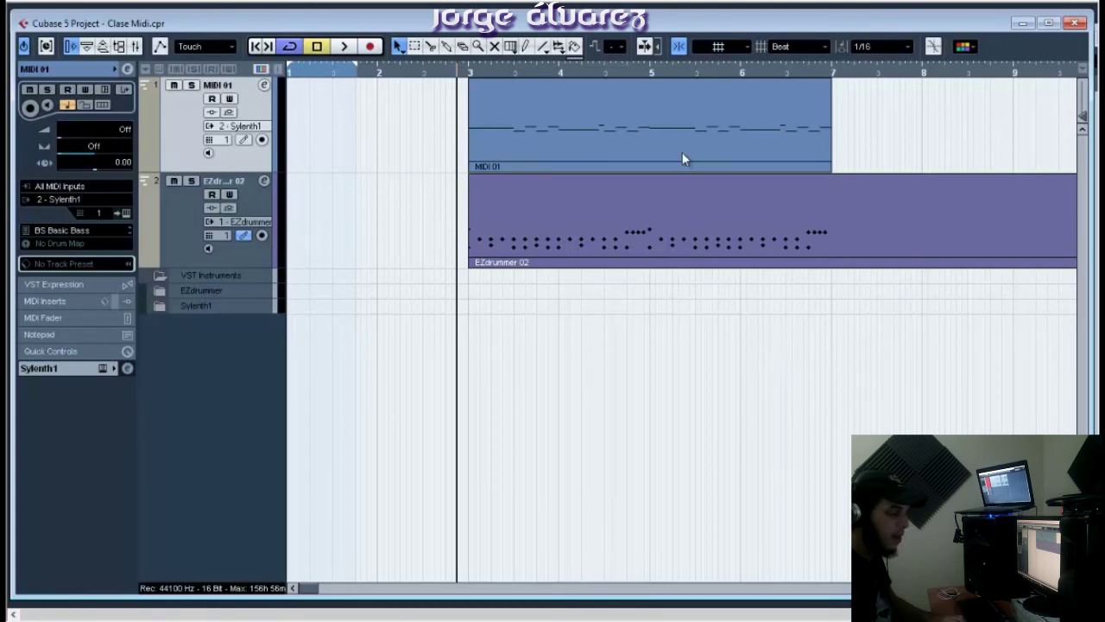
Expand the EZdrummer instrument folder in the track list and select its Bombo channel
left_click(180, 262)
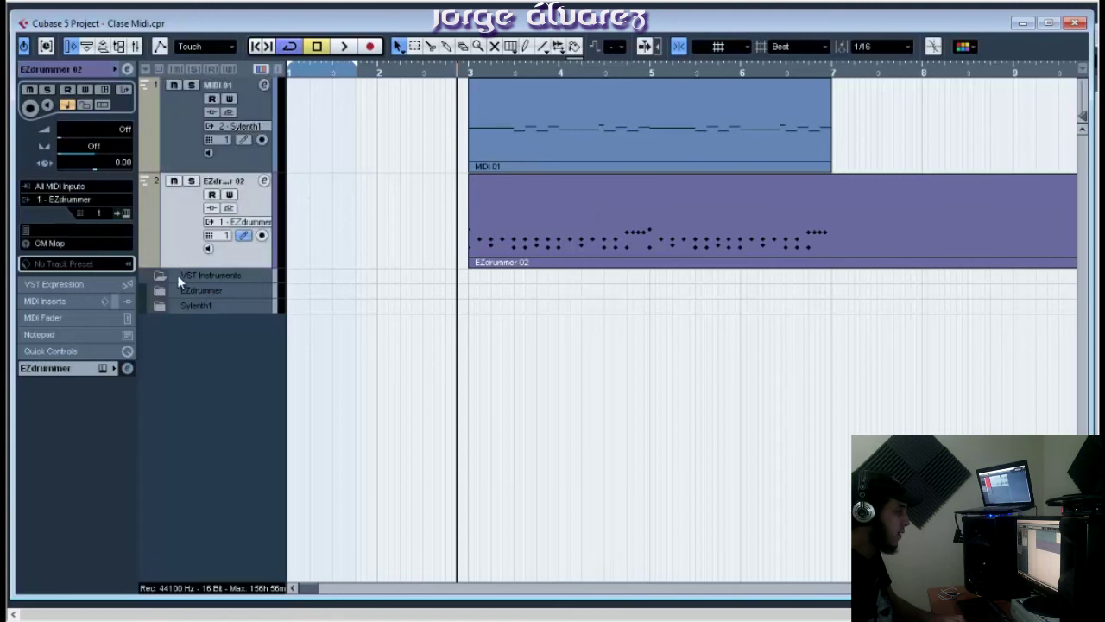
left_click(159, 291)
left_click(179, 330)
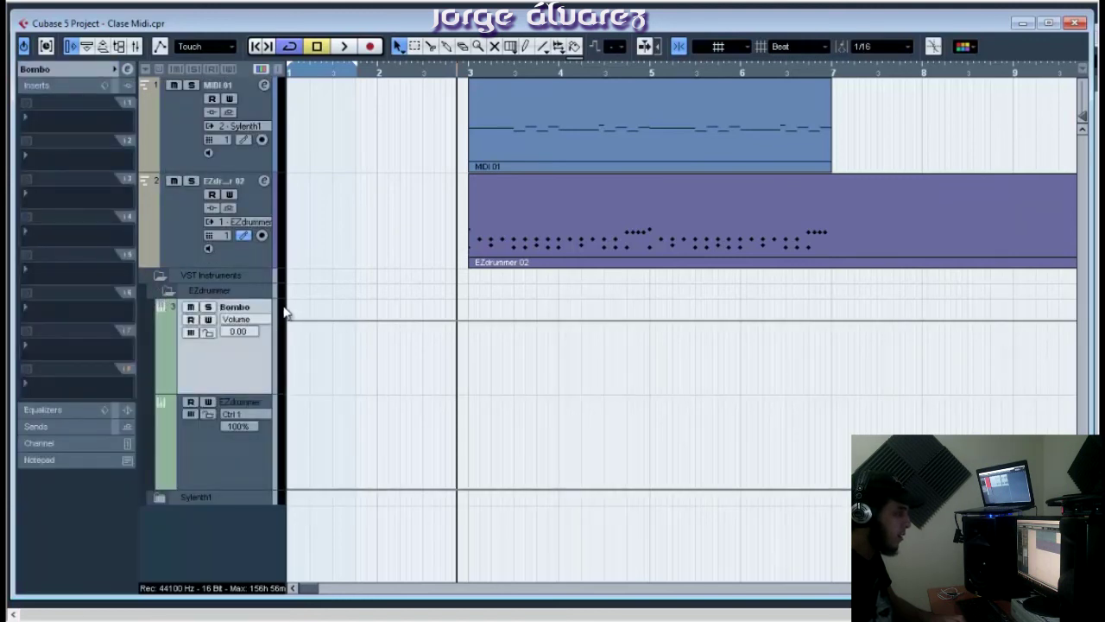
Activate the additional EZdrummer stereo outputs EZ2, EZ3, EZ4, EZ5 and EZ6 in the VST Instruments rack, and close the rack
key("F11")
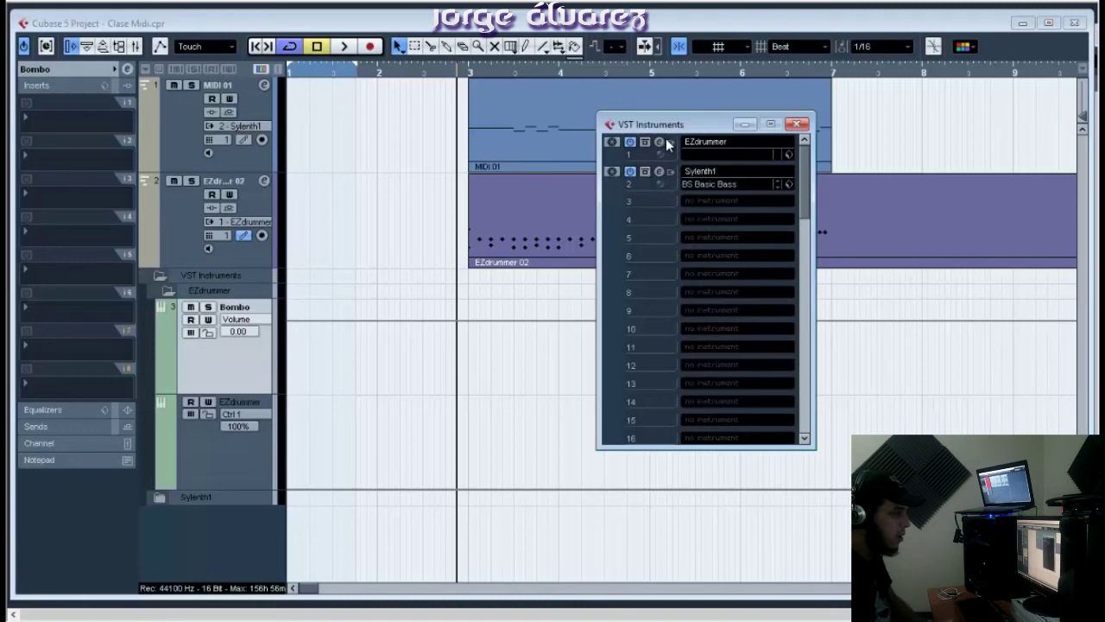
left_click(668, 141)
left_click(703, 195)
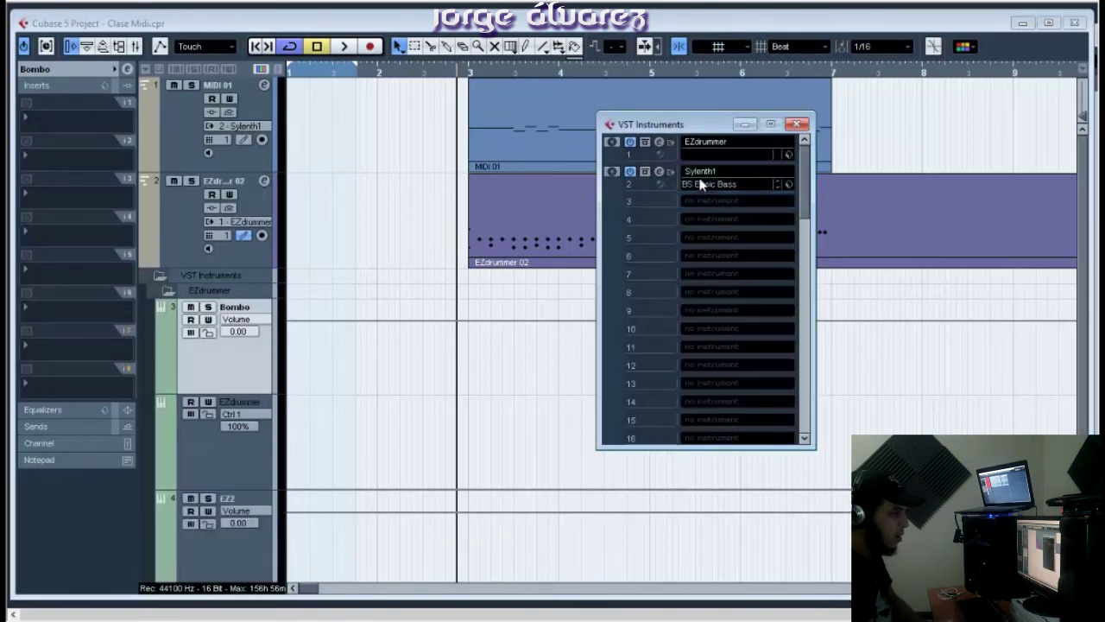
left_click(672, 171)
left_click(669, 141)
left_click(682, 215)
left_click(669, 141)
left_click(683, 232)
left_click(670, 141)
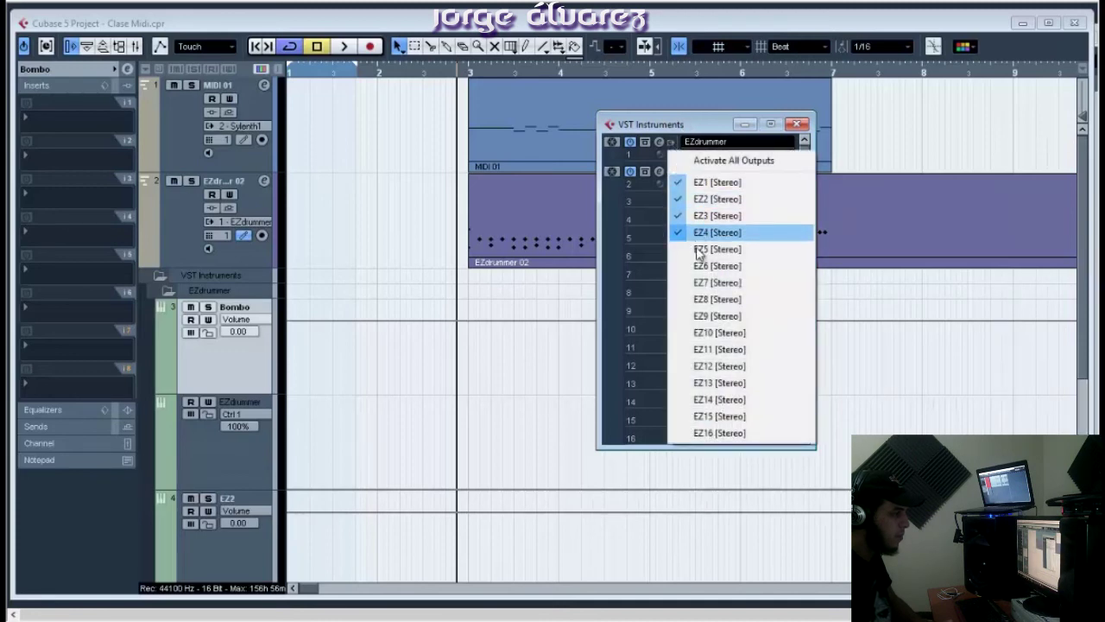
left_click(698, 250)
left_click(670, 143)
left_click(695, 267)
left_click(796, 124)
View the EZdrummer 02 part in the Drum Editor and close the editor
double_click(610, 262)
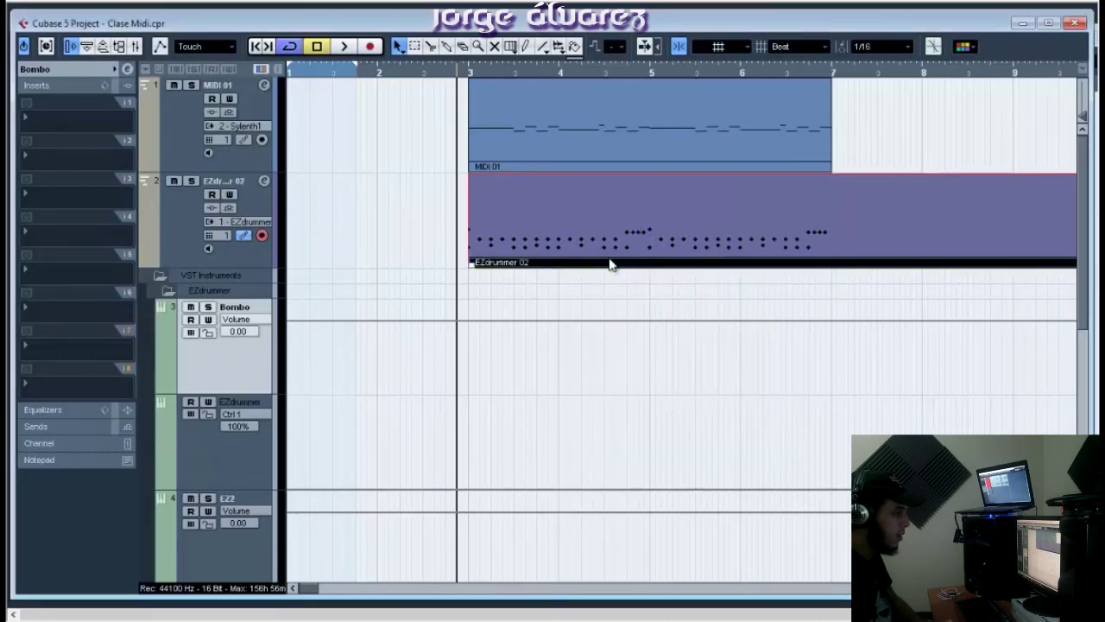
scroll(511, 250, "up", 2)
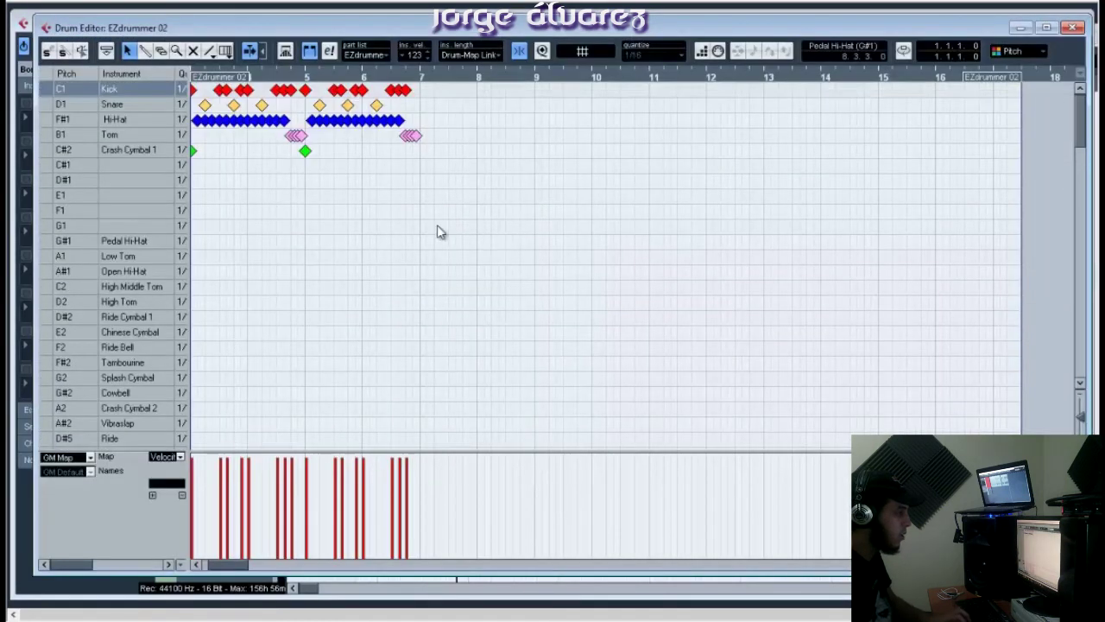
left_click(1072, 28)
Show the EZdrummer mixer for the EZdrummer 02 track and play the project briefly to watch the channel levels
left_click(180, 235)
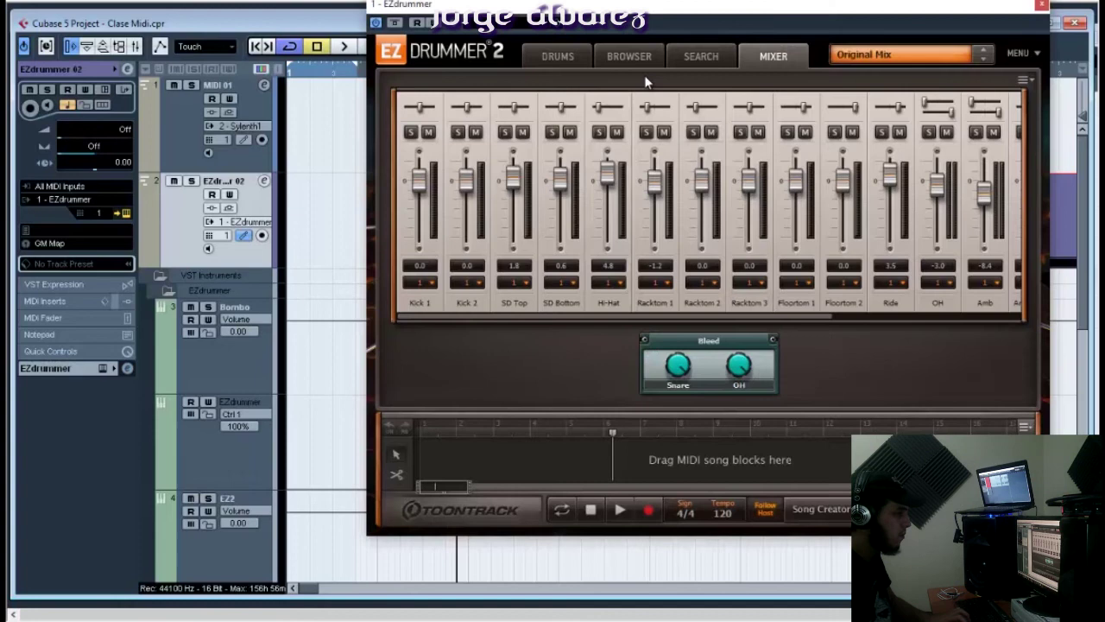
key("space")
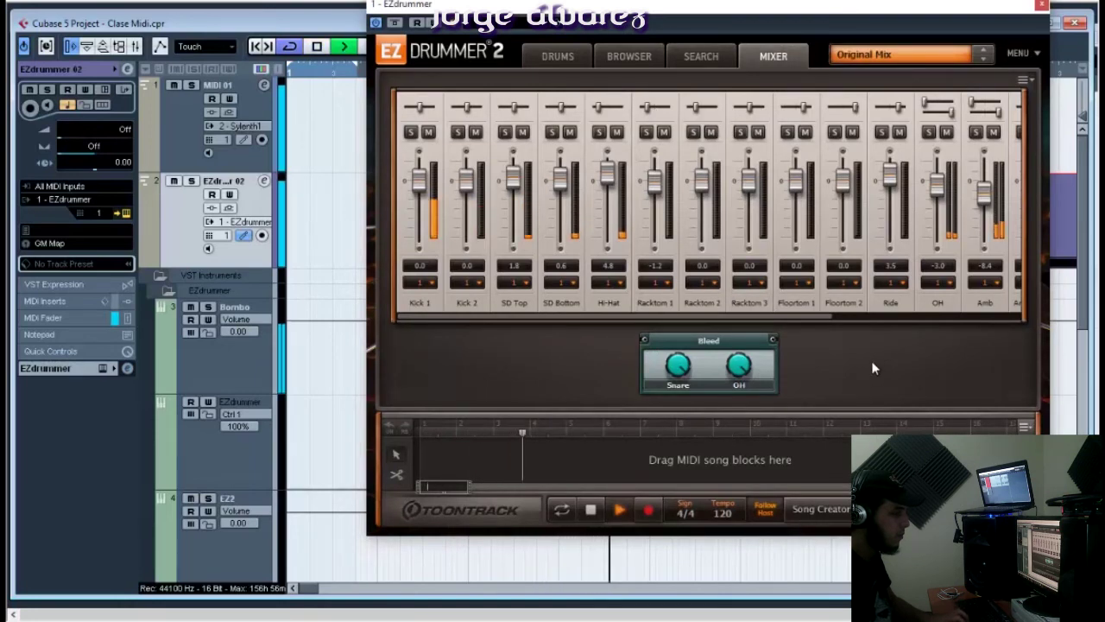
key("space")
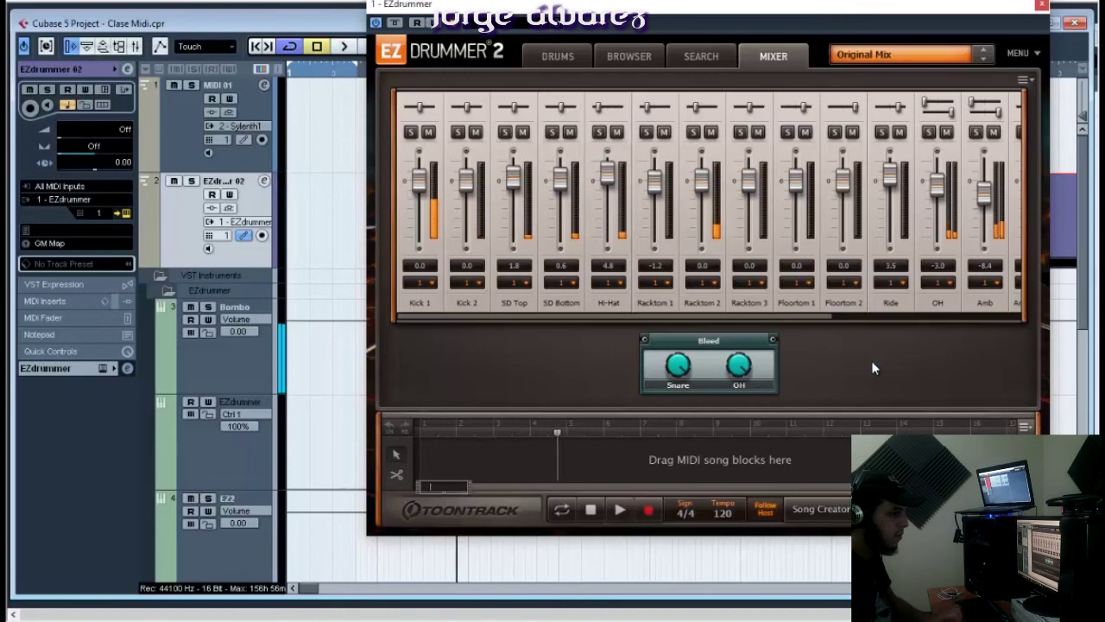
Examine the output routing options of the OH and Amb mixer channels without changing them
left_click(938, 283)
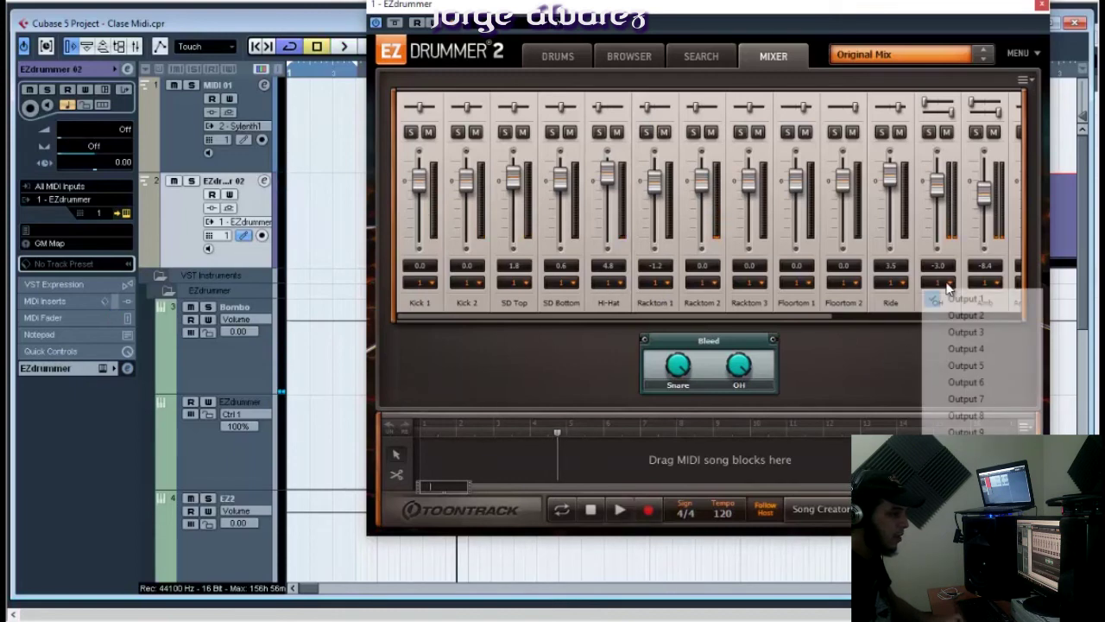
left_click(984, 282)
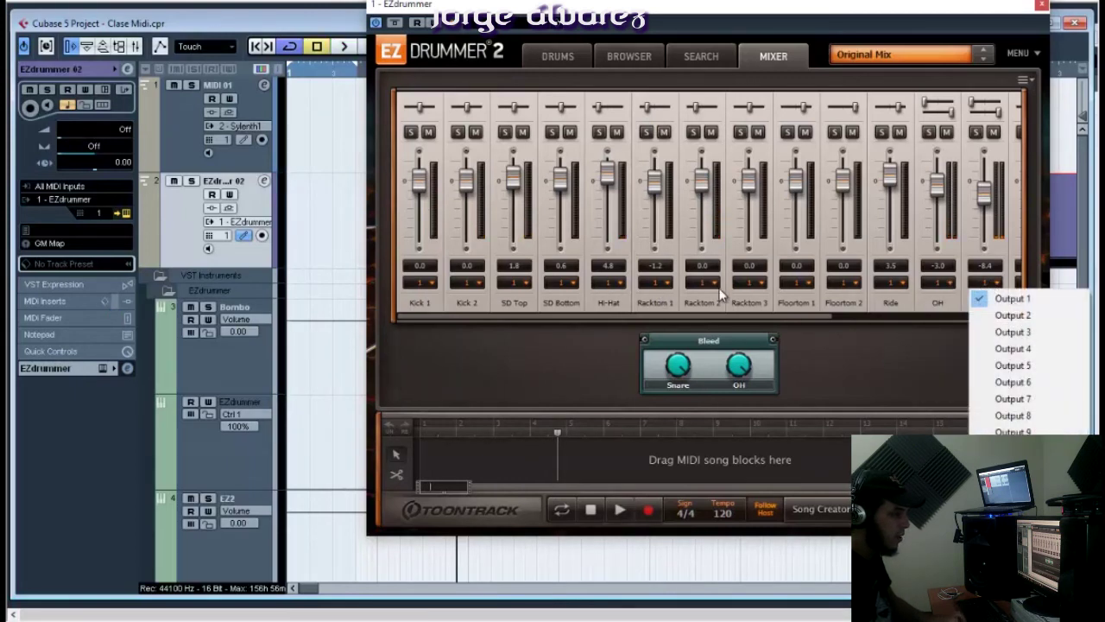
left_click(748, 285)
left_click(892, 344)
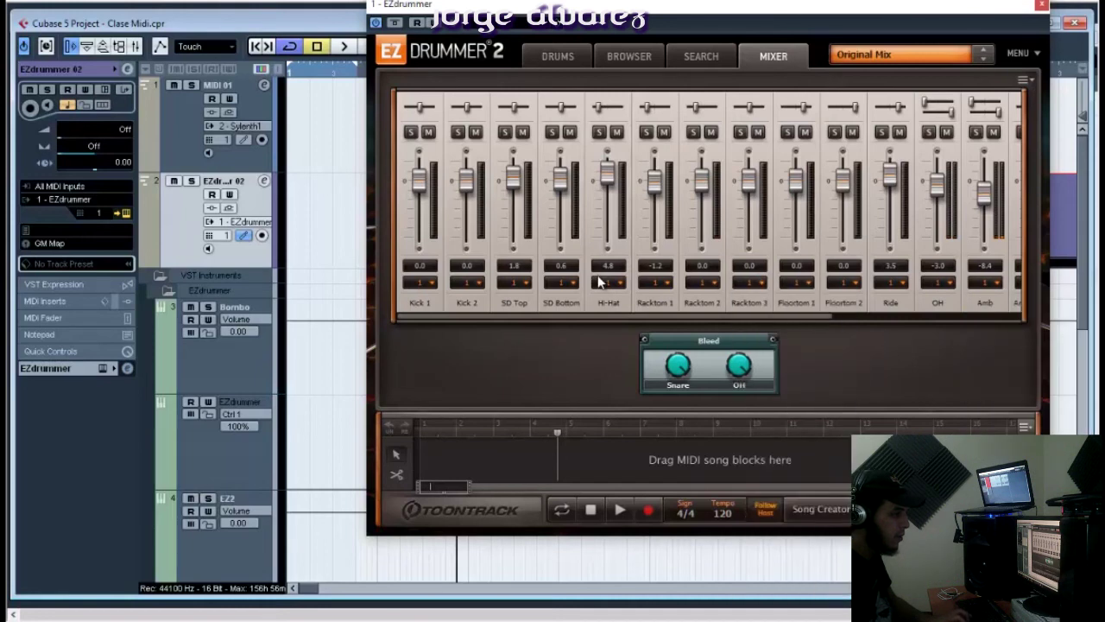
Play the drum pattern while examining the EZdrummer mixer channels from Kick 1 to Shaker, and stop playback
key("space")
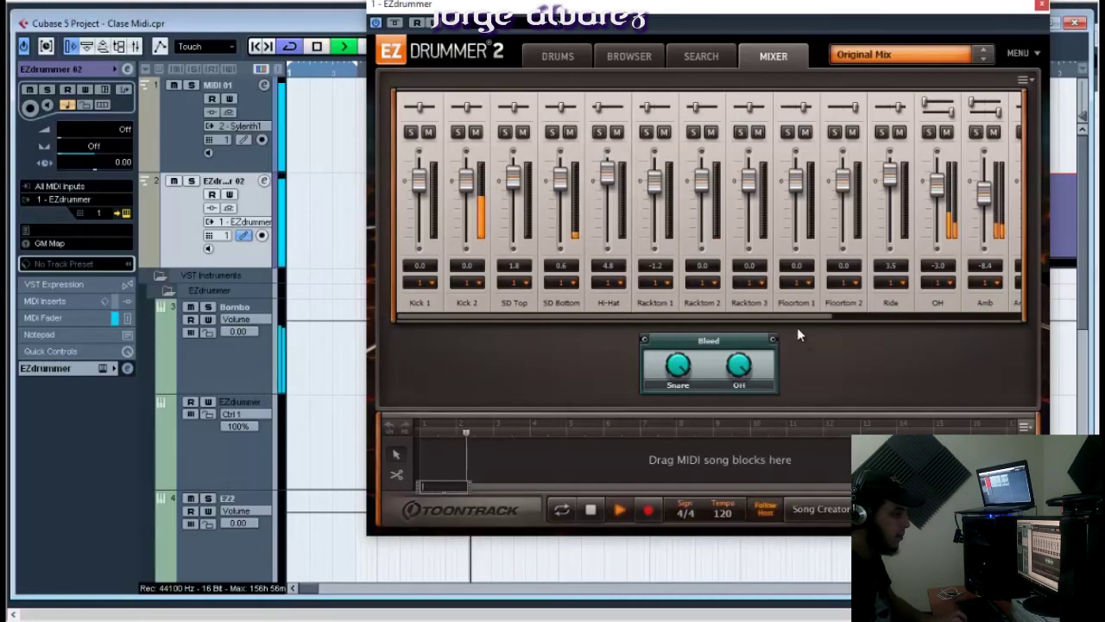
left_click_drag(796, 321, 866, 321)
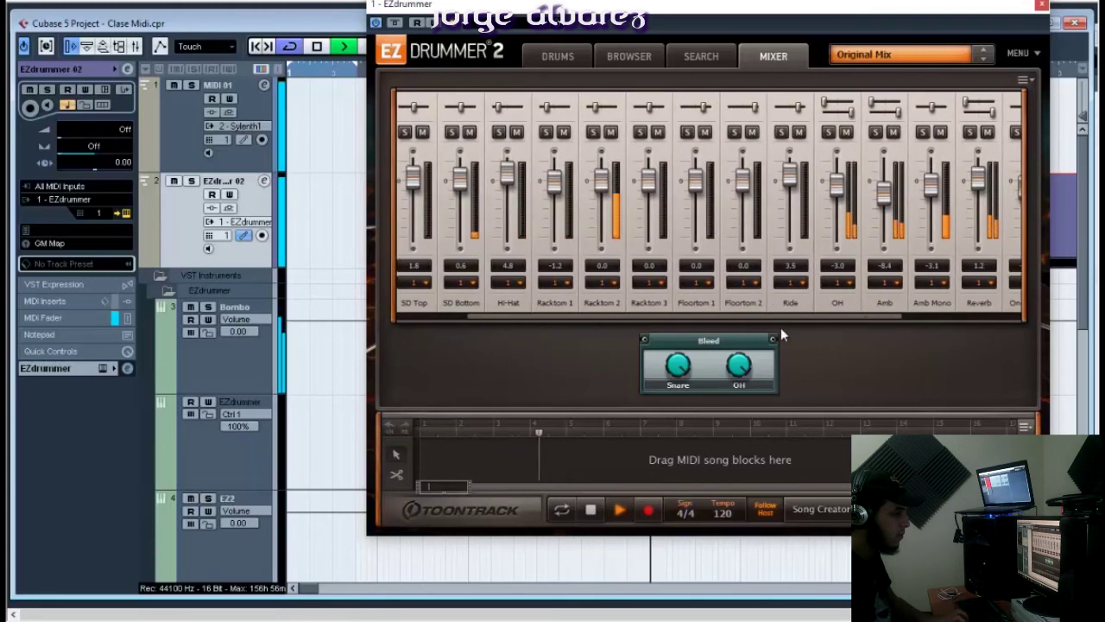
key("space")
left_click_drag(611, 320, 680, 316)
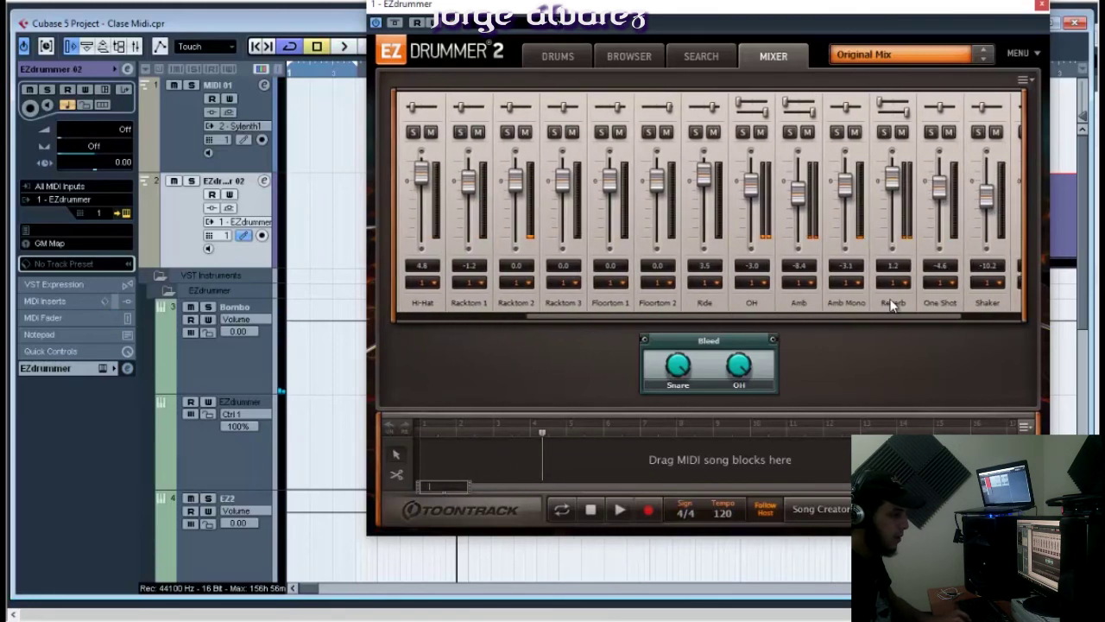
left_click_drag(774, 316, 466, 313)
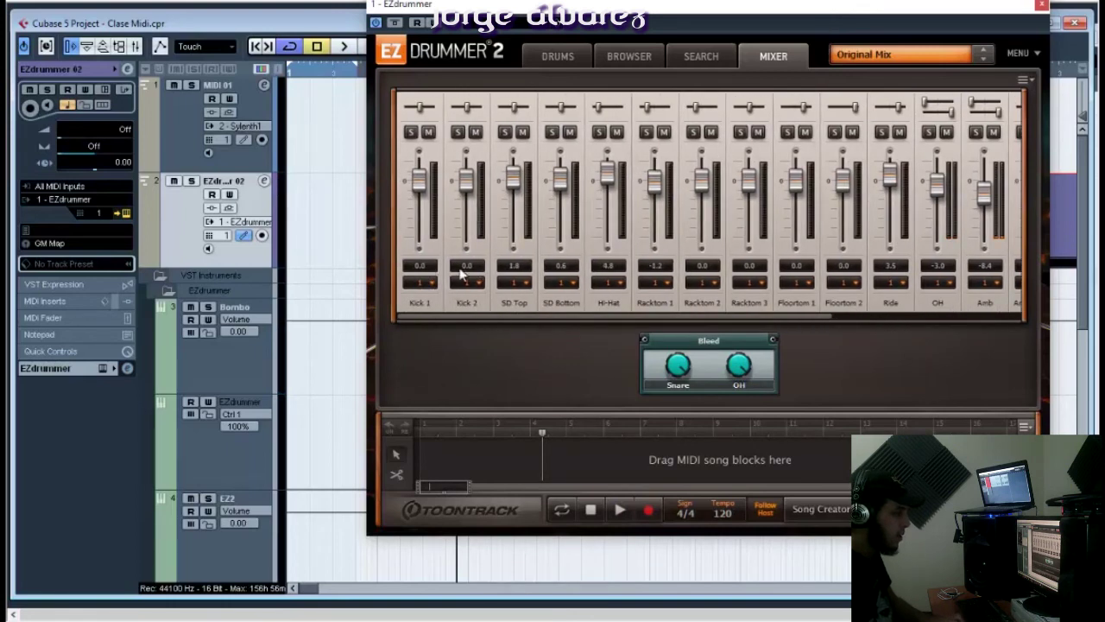
Route the SD Top and SD Bottom channels of the EZdrummer mixer to Output 2
left_click(516, 284)
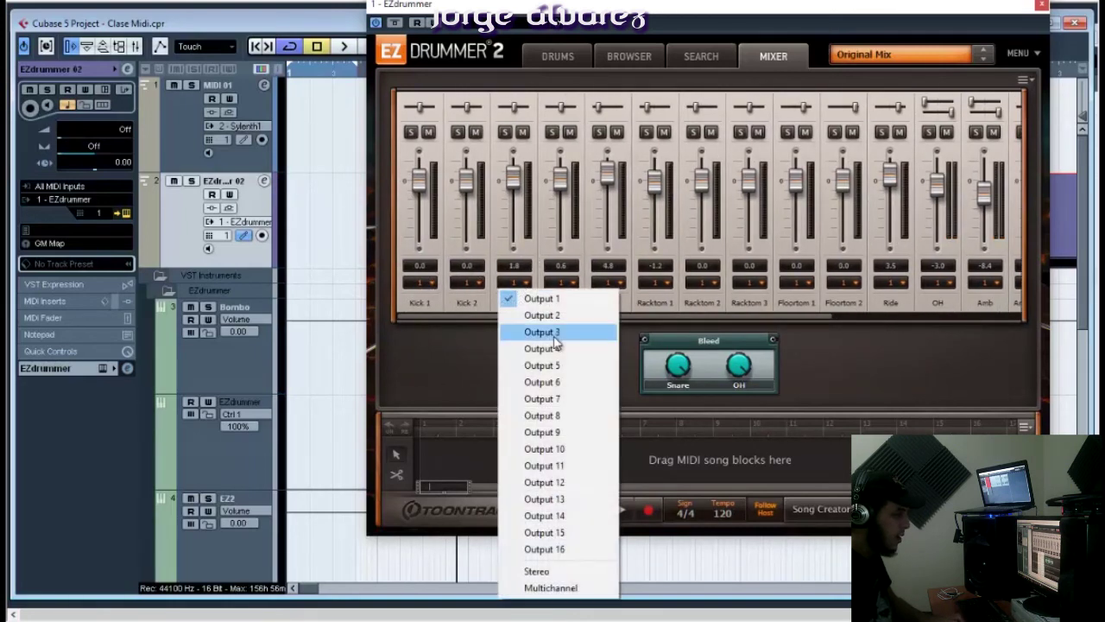
left_click(552, 316)
left_click(566, 284)
left_click(572, 315)
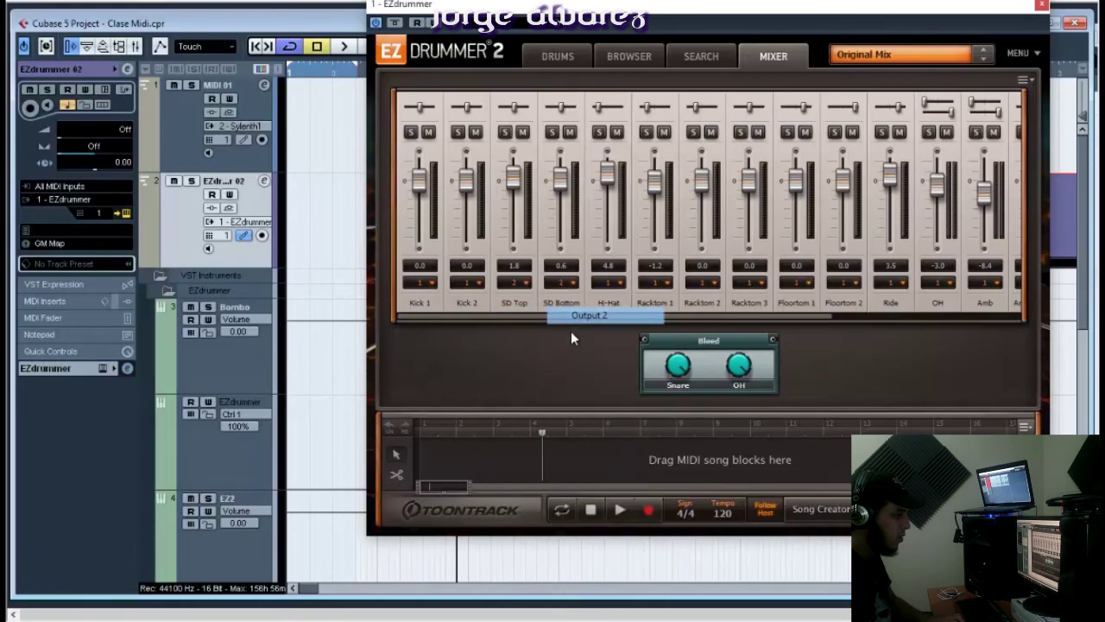
Route the Hi-Hat mixer channel to Output 3 and the Racktom 2 channel to Output 4
left_click(615, 283)
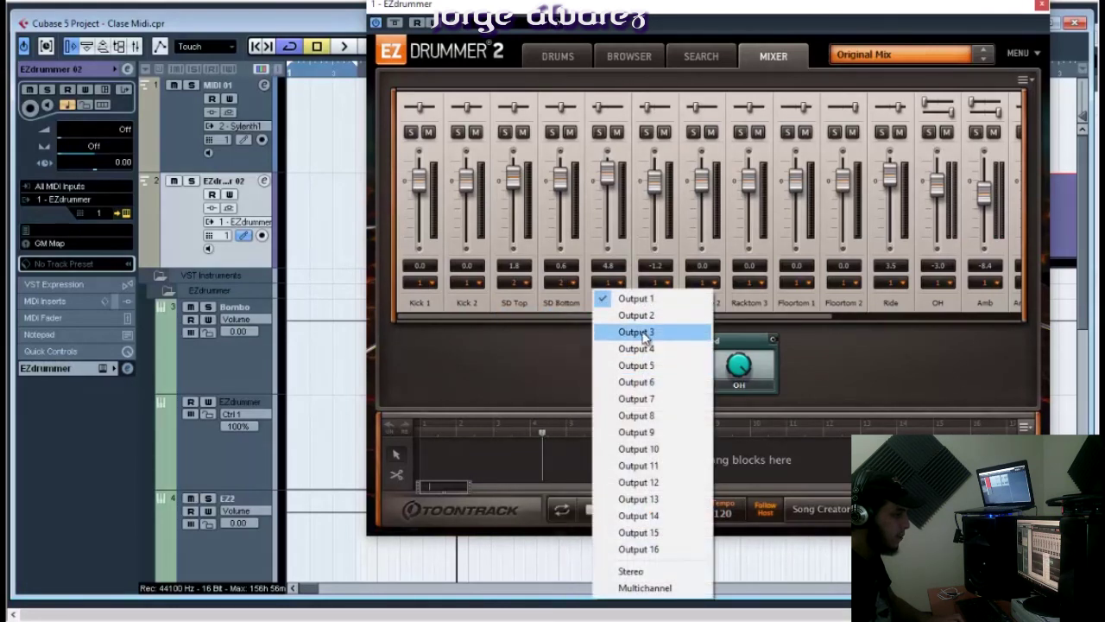
left_click(639, 315)
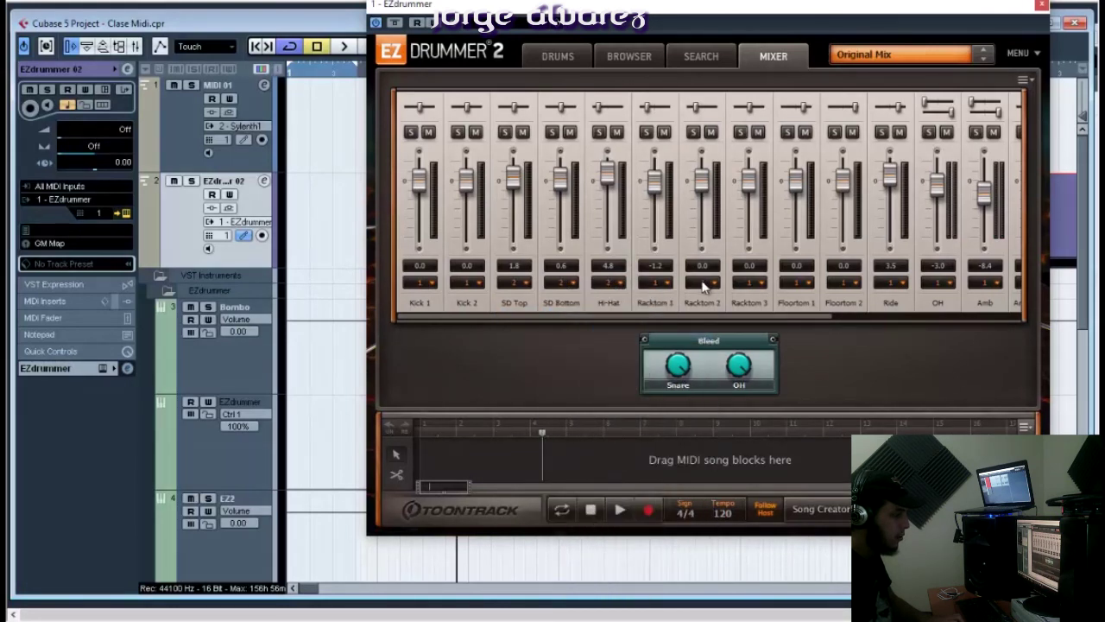
left_click(702, 283)
left_click(717, 345)
Route the OH mixer channel to Output 5 and the Amb channel to Output 6
left_click_drag(720, 317, 819, 315)
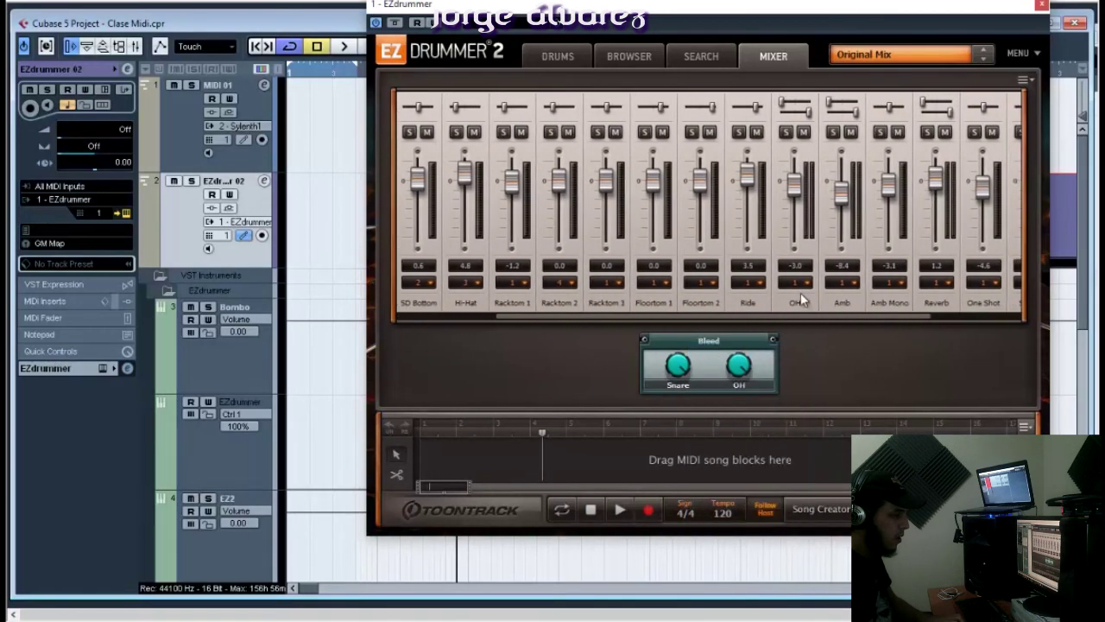
left_click(798, 285)
left_click(837, 366)
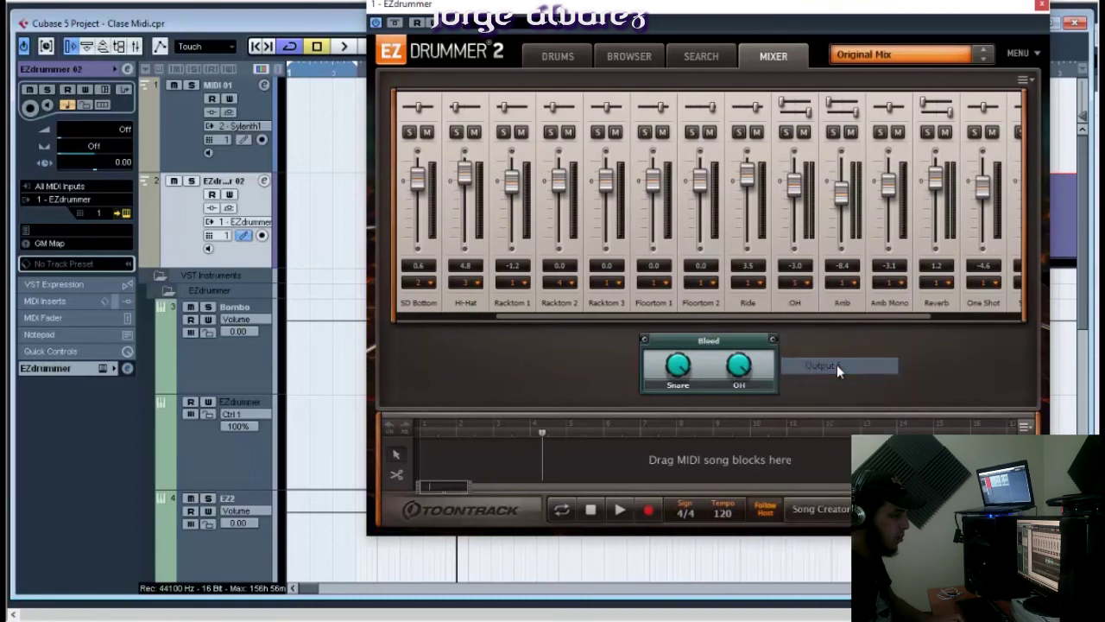
left_click(849, 285)
left_click(882, 380)
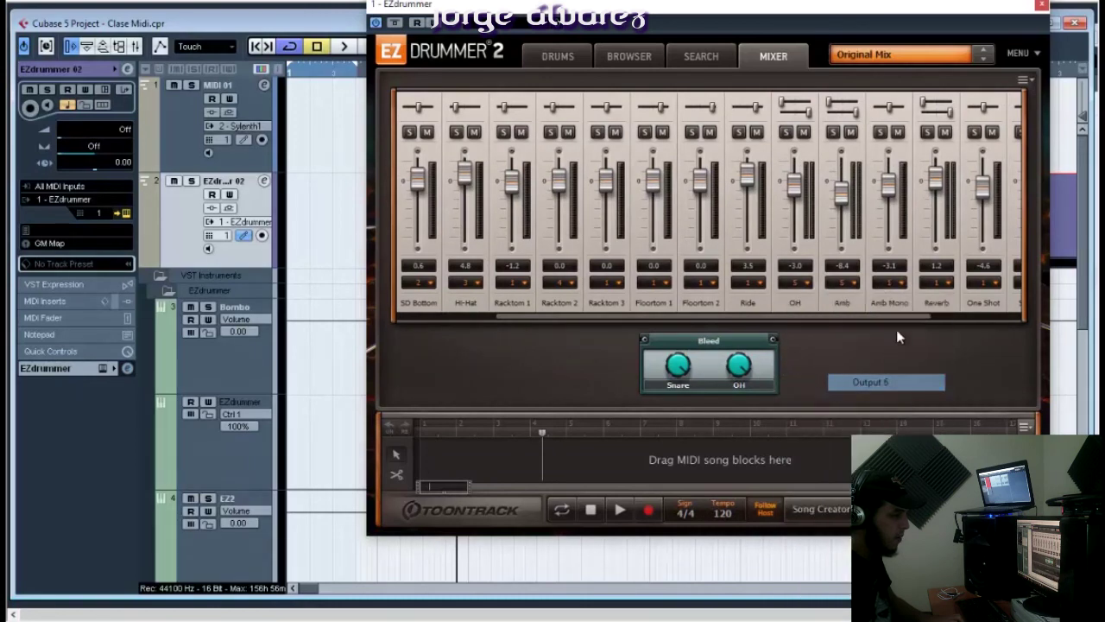
Route the Amb Mono mixer channel to Output 7 and the Reverb channel to Output 8
left_click(899, 285)
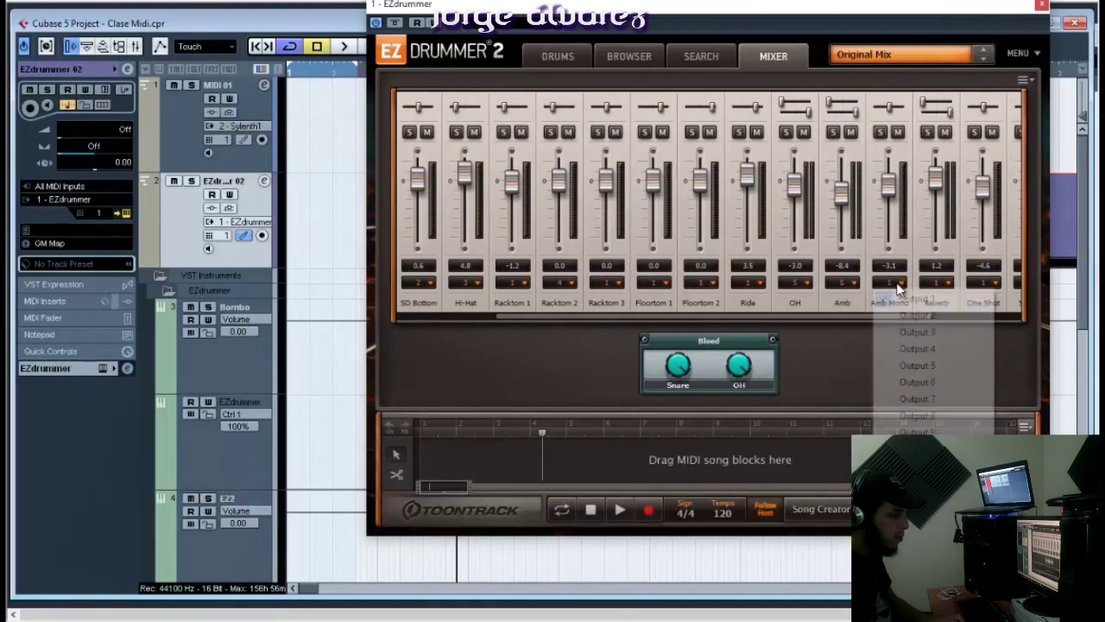
left_click(907, 395)
left_click(945, 284)
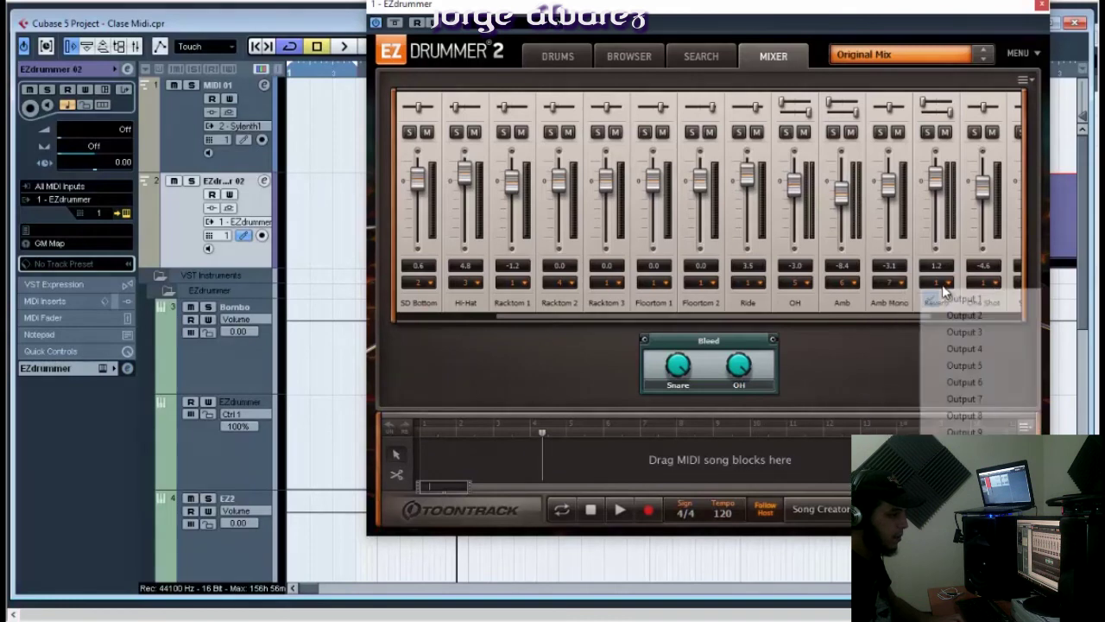
left_click(966, 416)
left_click_drag(891, 318, 538, 349)
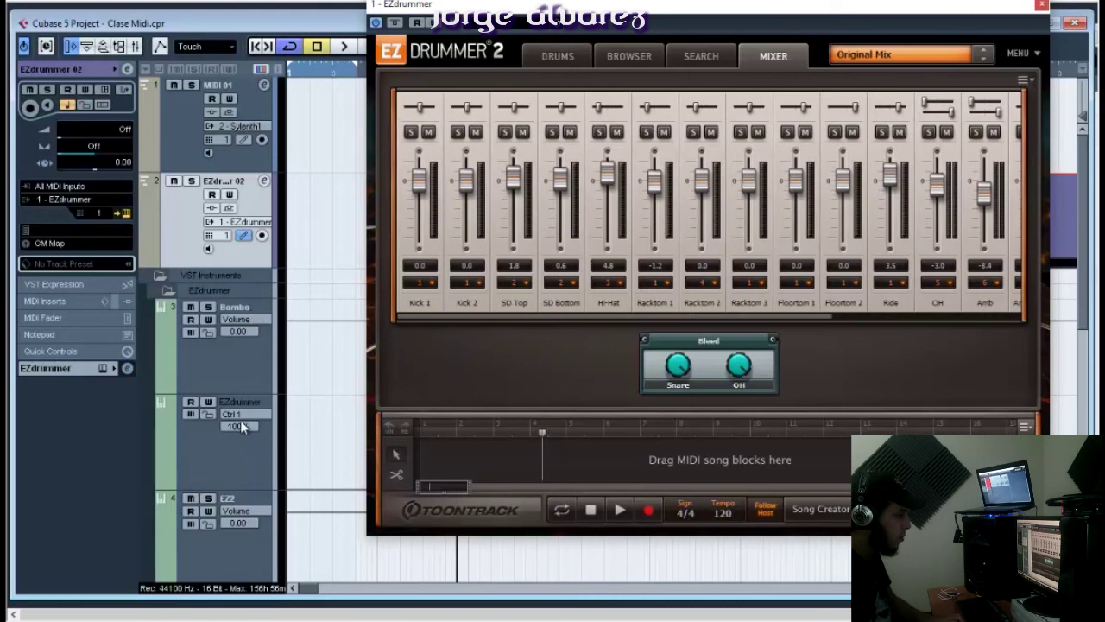
Rename the EZ2 output track in the project as Caja
left_click(244, 380)
double_click(230, 499)
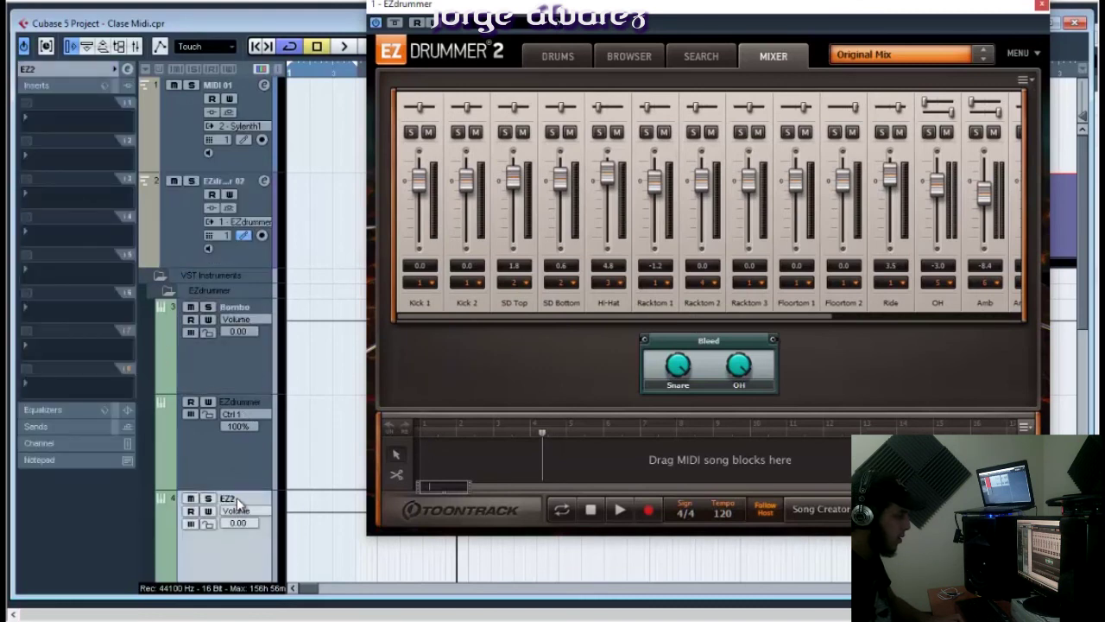
type("Caja")
key("Return")
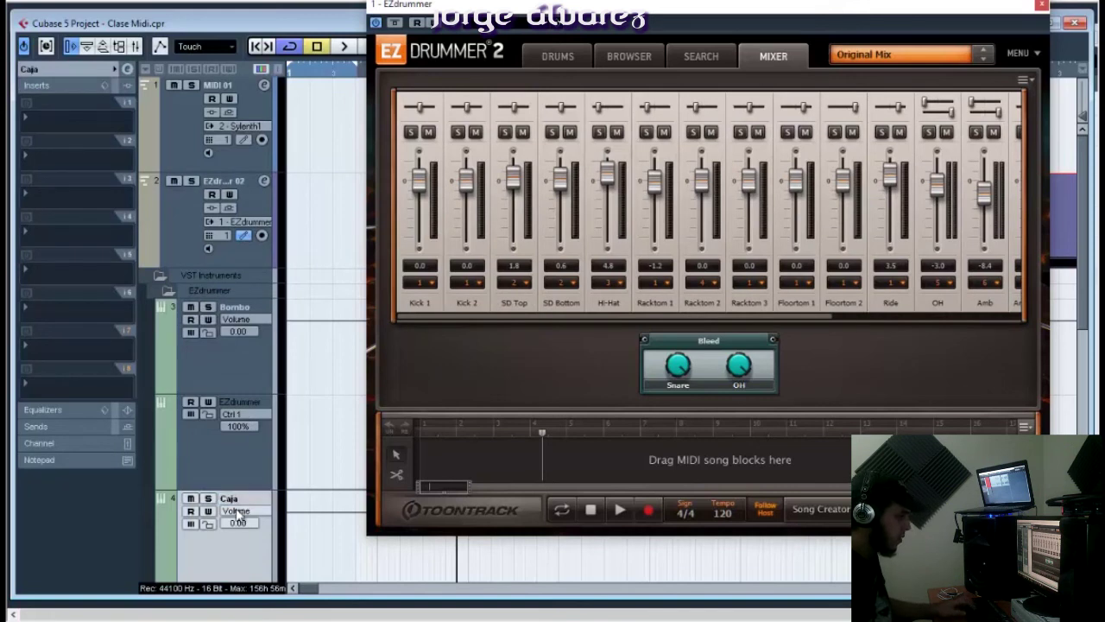
Rename the EZ3 output track as Hi hat
scroll(305, 438, "down", 5)
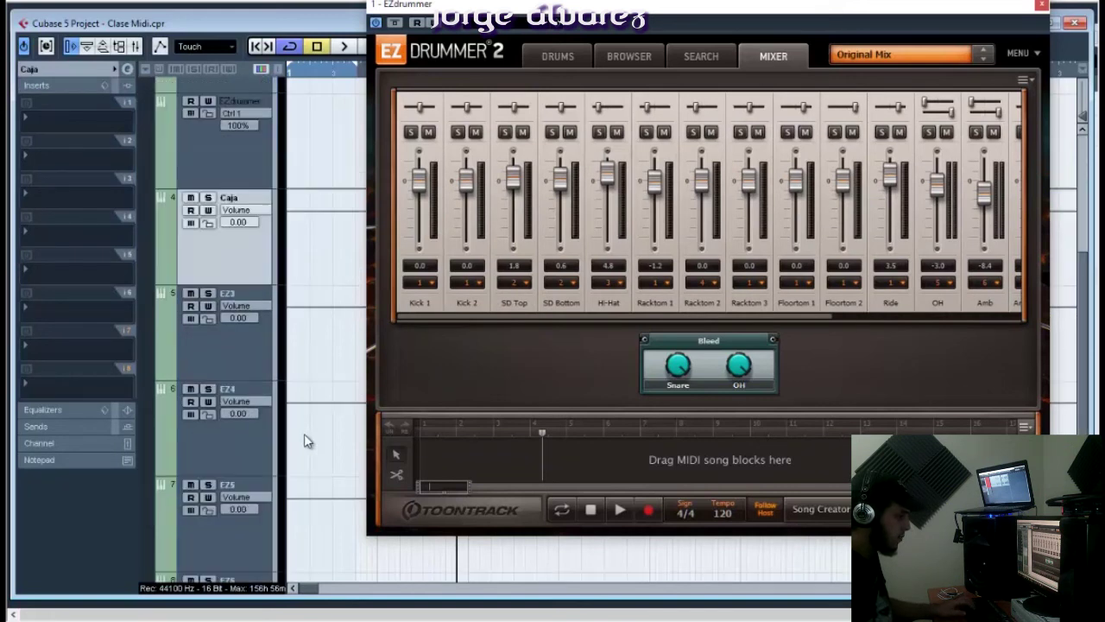
left_click(257, 349)
double_click(243, 295)
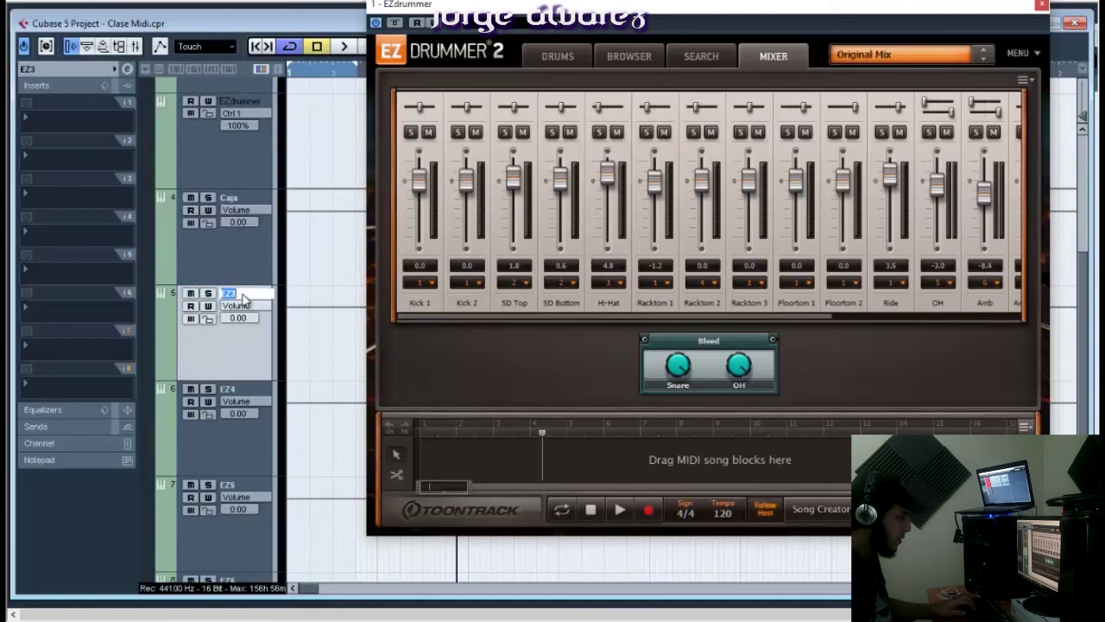
type("Hi hat")
key("Return")
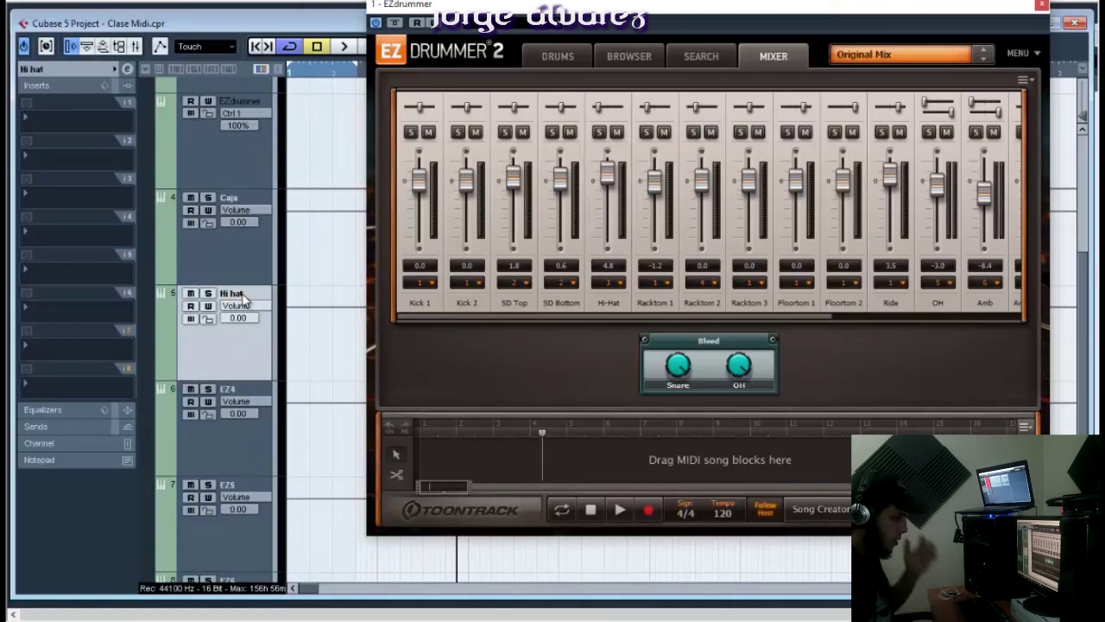
Rename the EZ4 output track as Tom and the EZ5 output track as OH
double_click(235, 394)
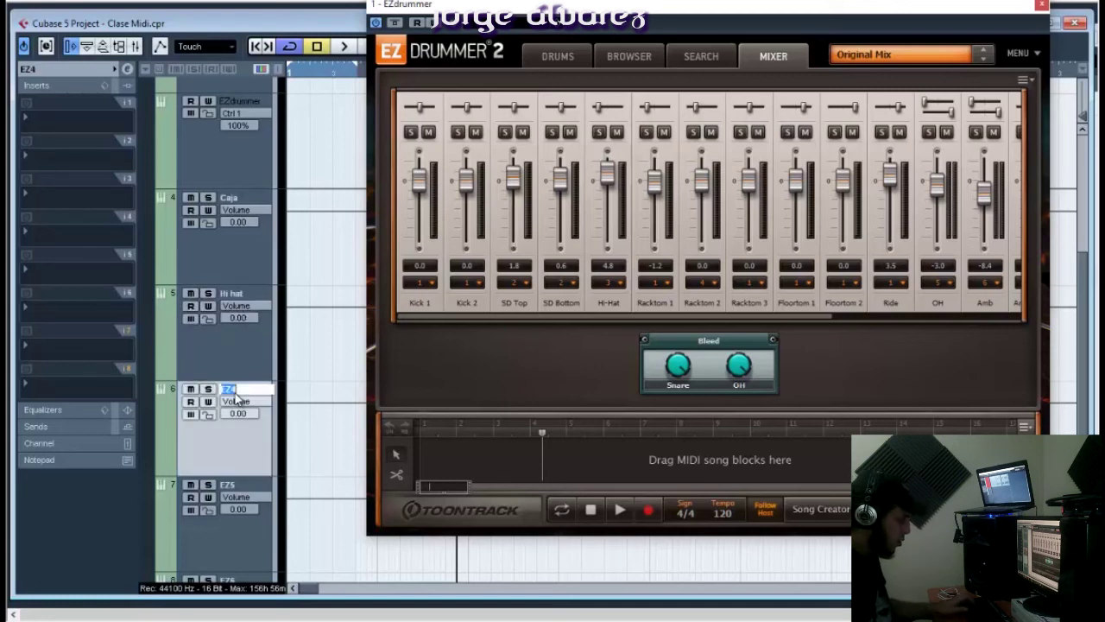
type("Tom")
key("Return")
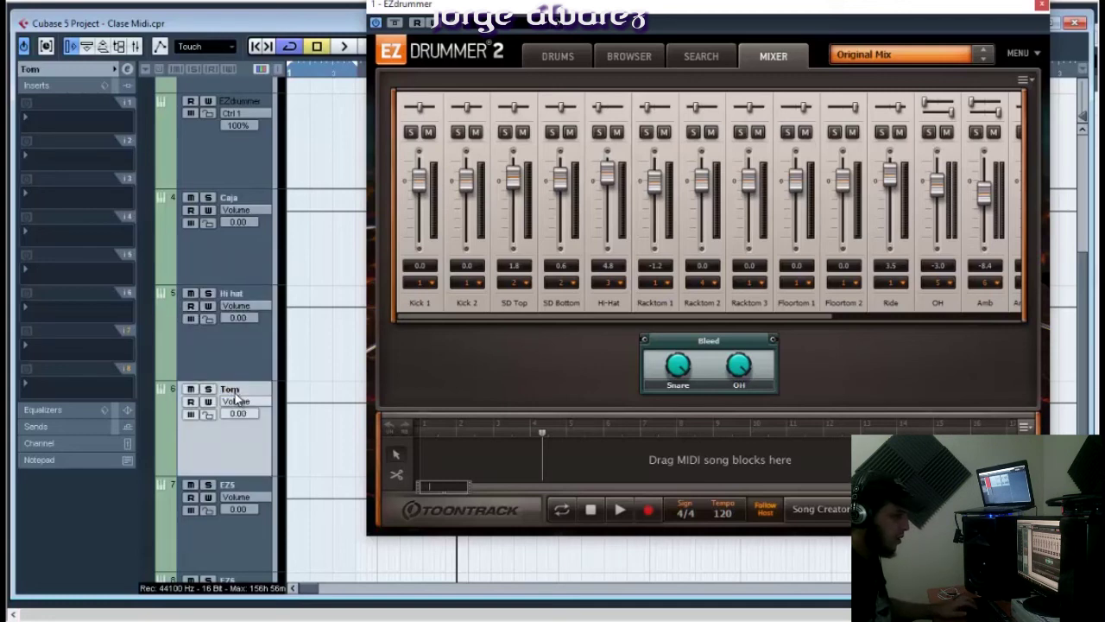
double_click(227, 486)
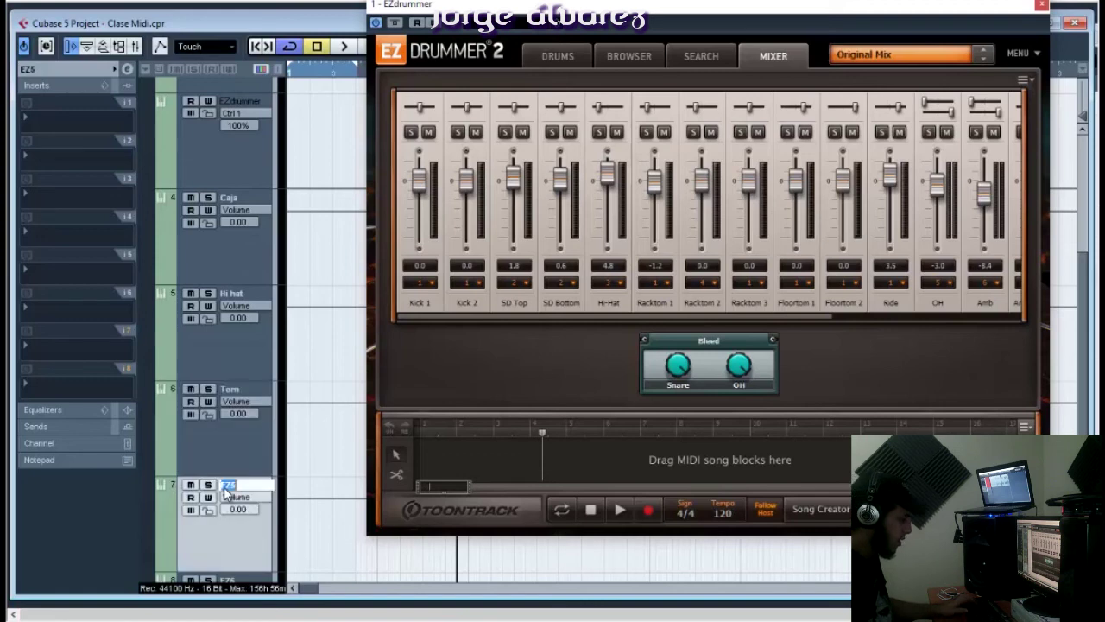
type("OH")
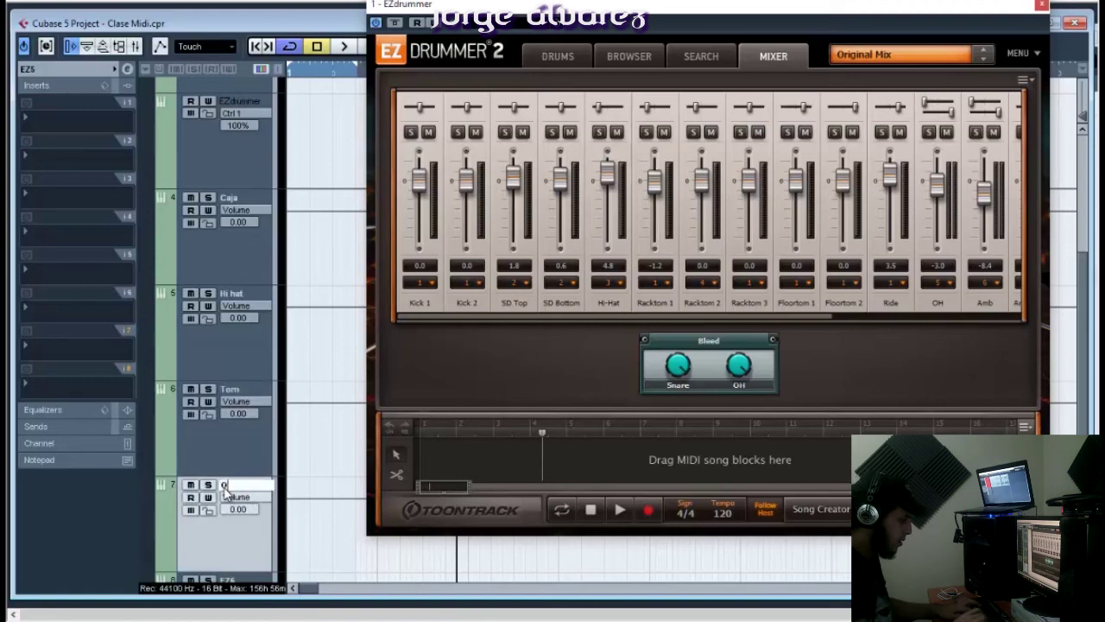
key("Return")
Rename the remaining EZdrummer output tracks EZ6, EZ7 and EZ8 as Amb, Amb Mono and Reverb
scroll(226, 489, "down", 2)
double_click(229, 480)
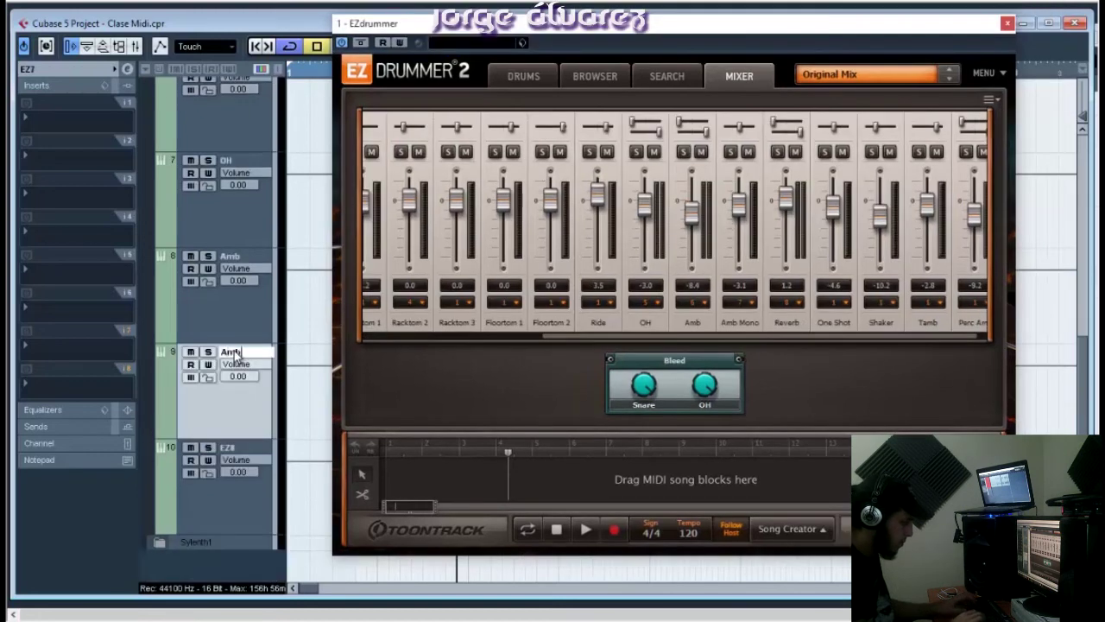
type("b Mono")
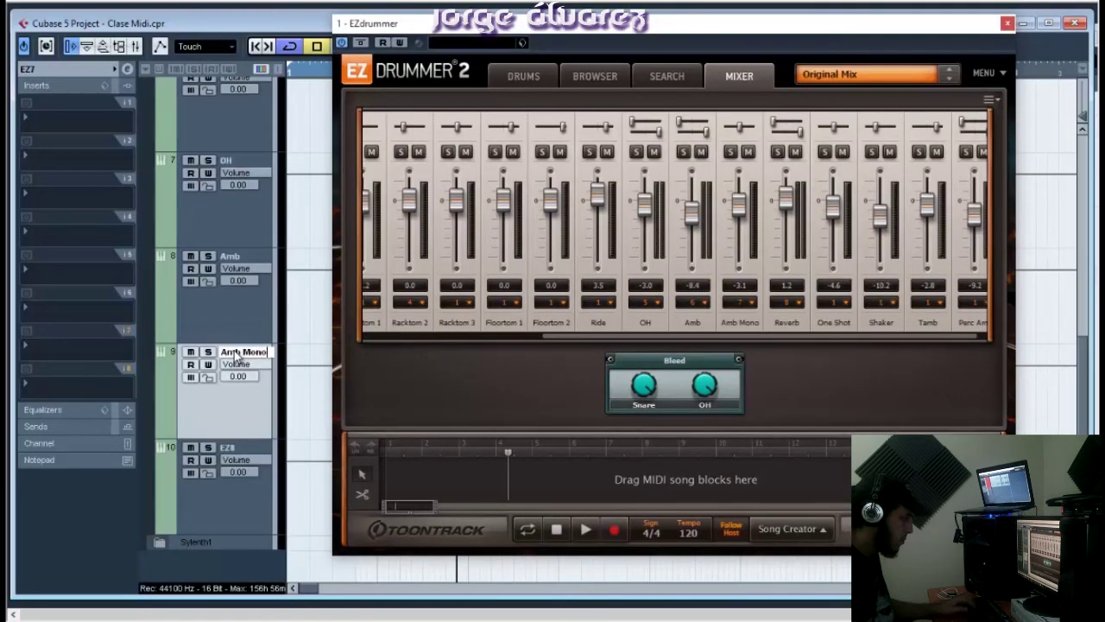
double_click(228, 449)
type("Re")
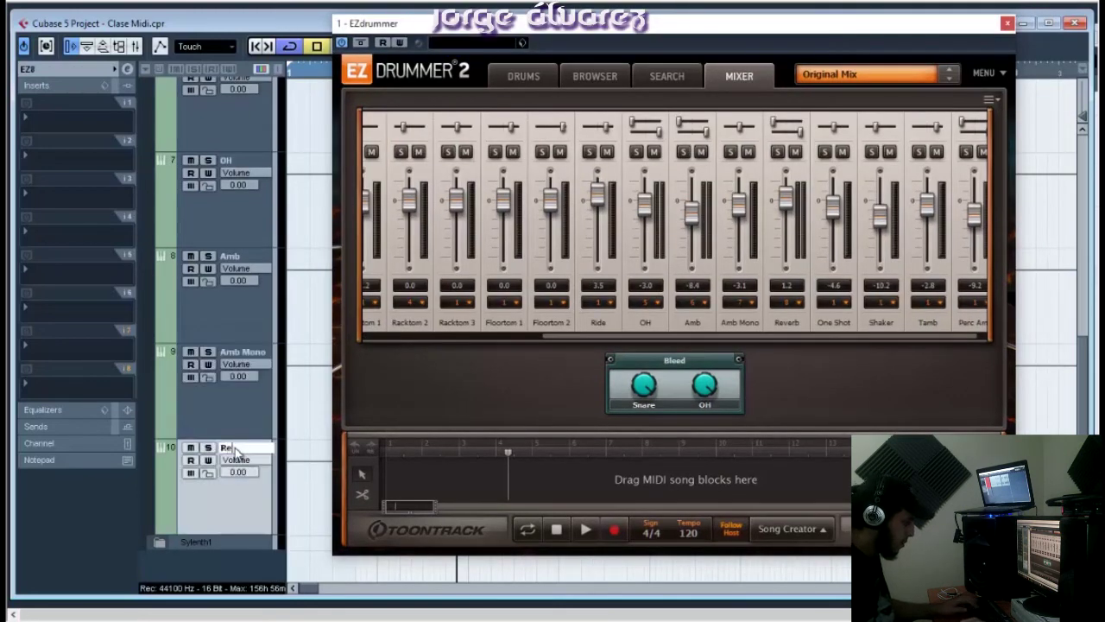
type("verb")
key("Return")
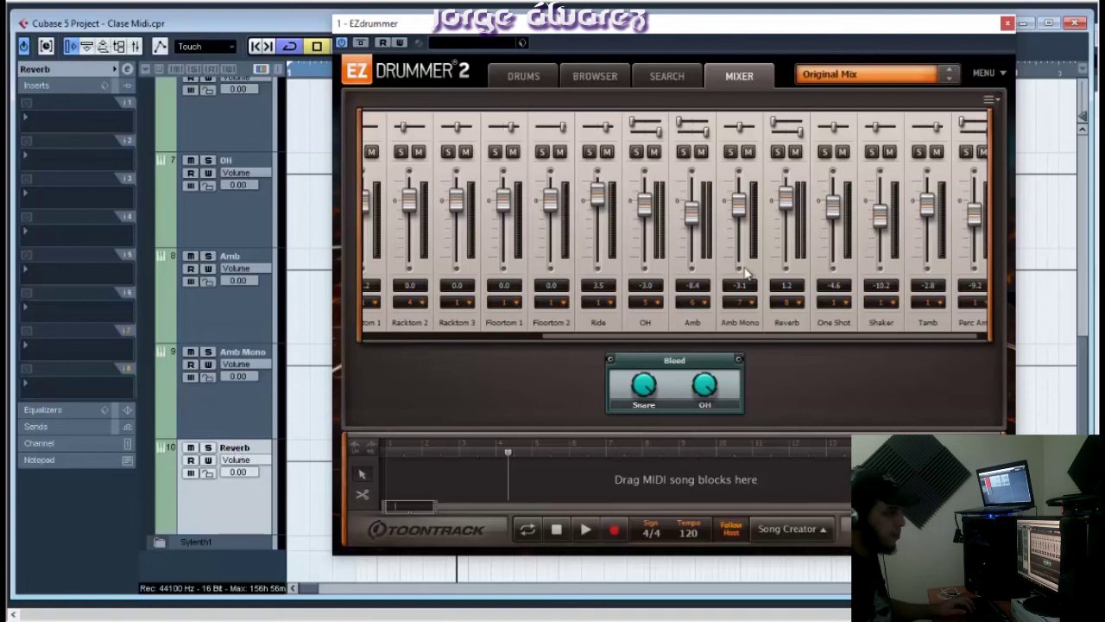
Close the EZdrummer window and play the pattern briefly while checking the level meters of the separate output tracks
left_click(1007, 24)
scroll(875, 160, "up", 6)
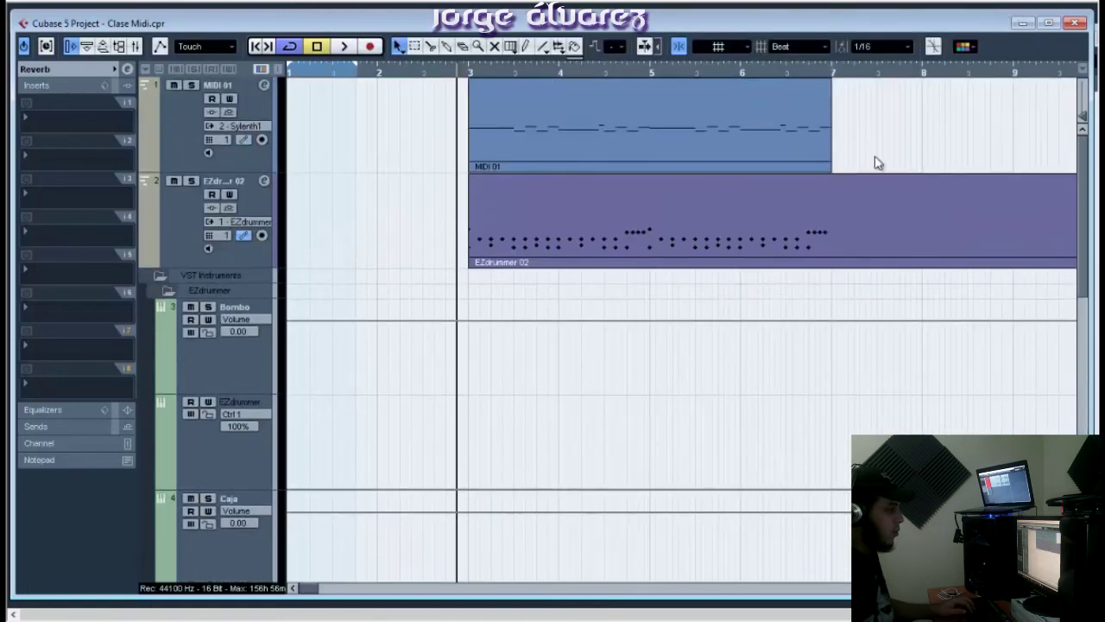
key("space")
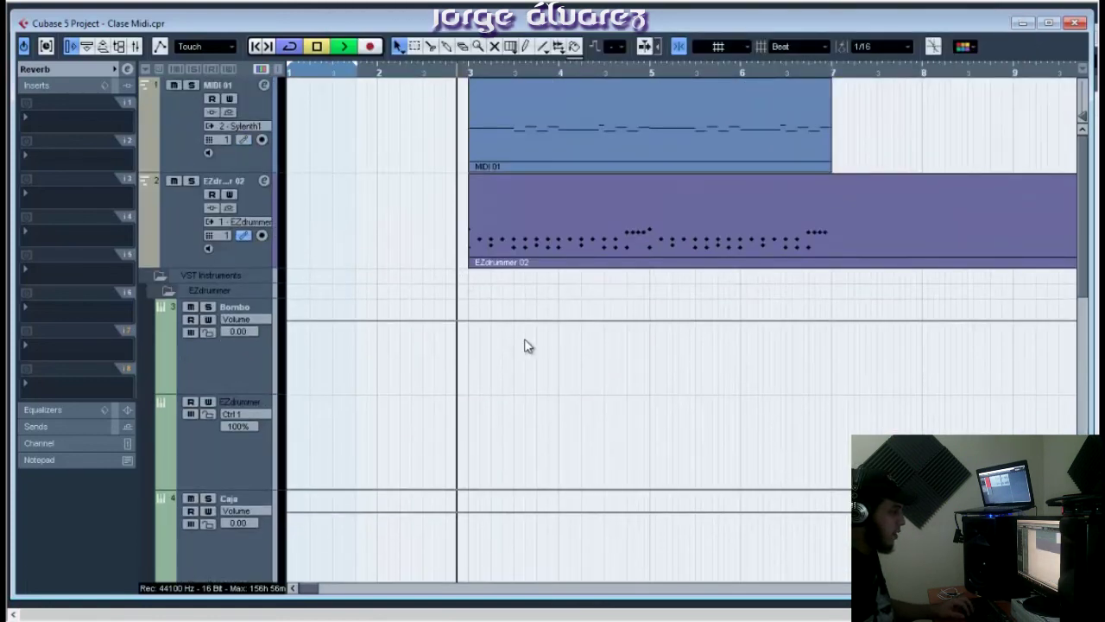
scroll(526, 345, "down", 3)
scroll(485, 321, "down", 4)
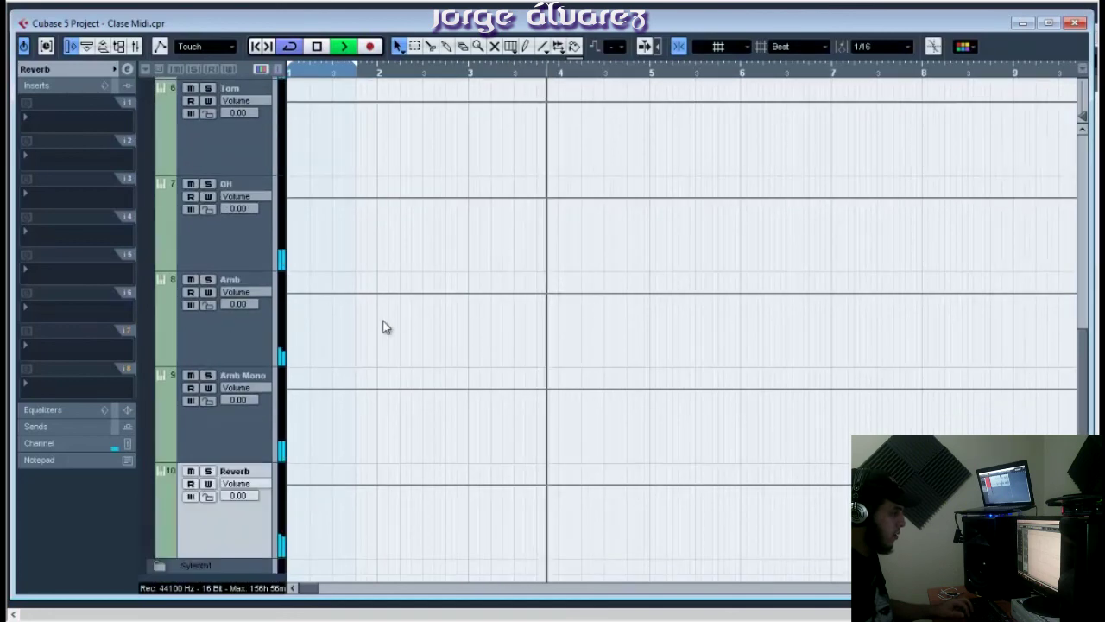
key("space")
scroll(254, 339, "up", 1)
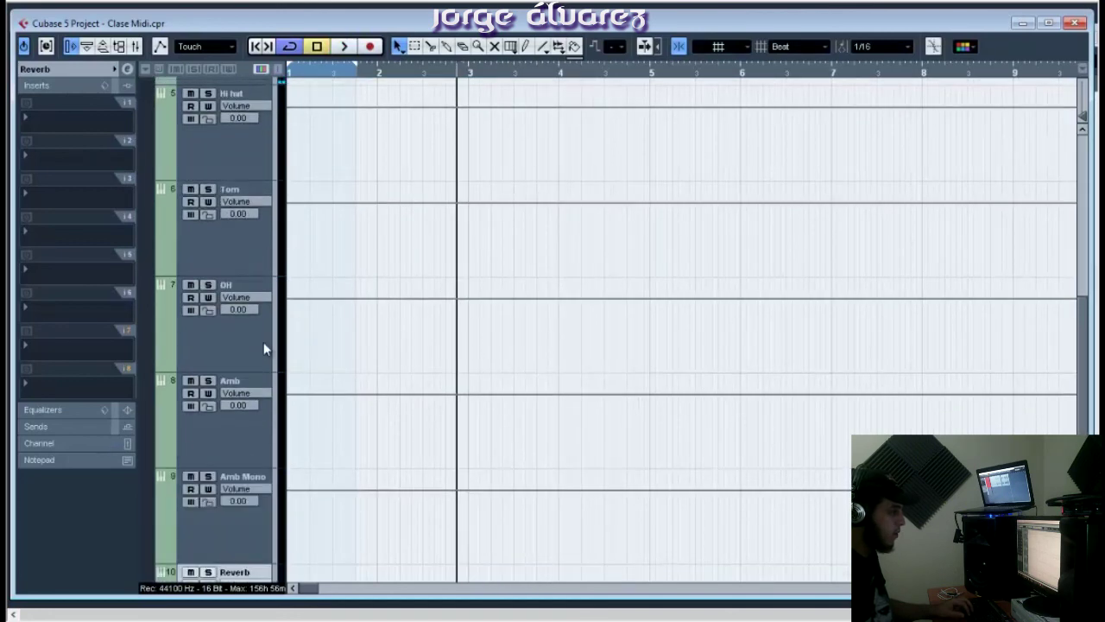
scroll(259, 347, "up", 2)
scroll(343, 441, "down", 3)
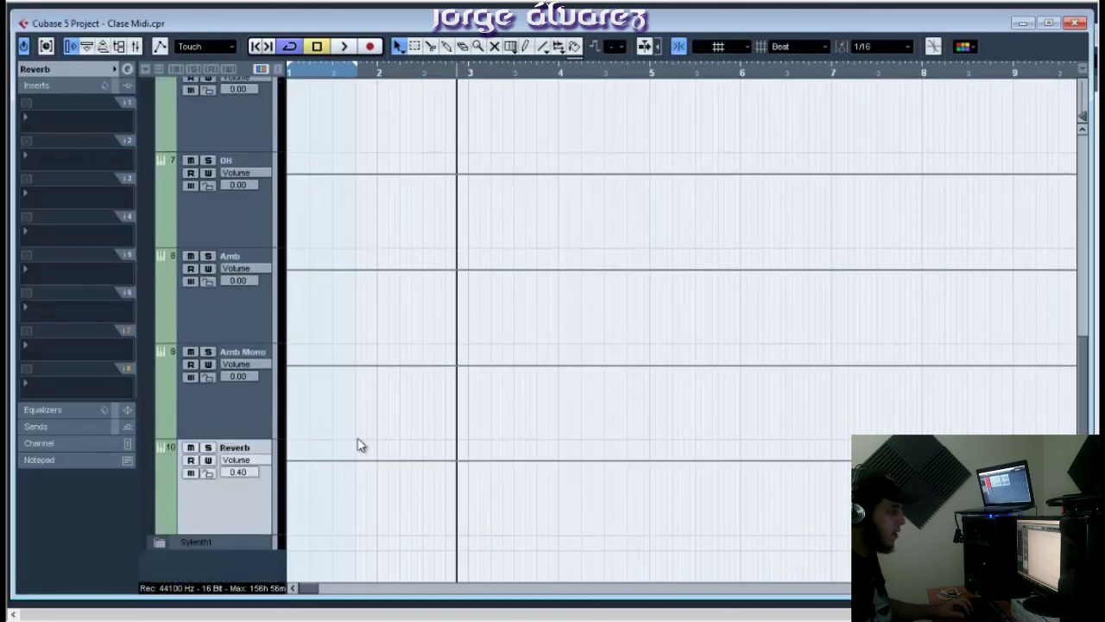
Collapse the VST Instruments folder and rename the MIDI 01 track as Bass
scroll(361, 444, "up", 6)
left_click(196, 123)
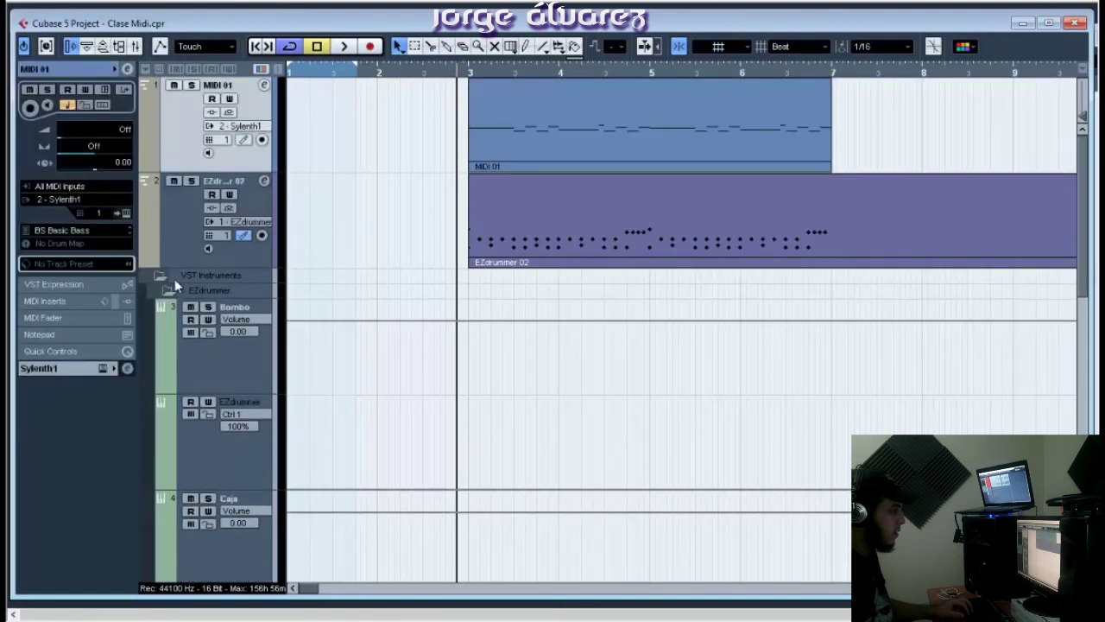
left_click(160, 275)
double_click(221, 87)
type("Bass")
key("Return")
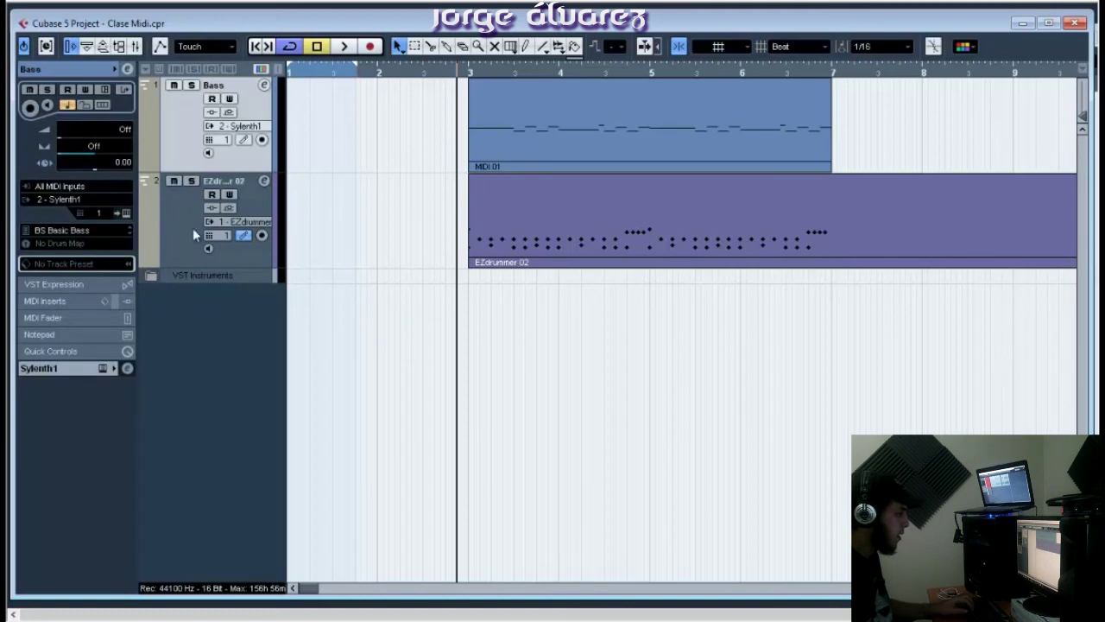
Rename the Sylenth1 output track inside the VST Instruments folder as Bass, leaving the EZdrummer and Sylenth1 folders collapsed
left_click(159, 276)
left_click(176, 291)
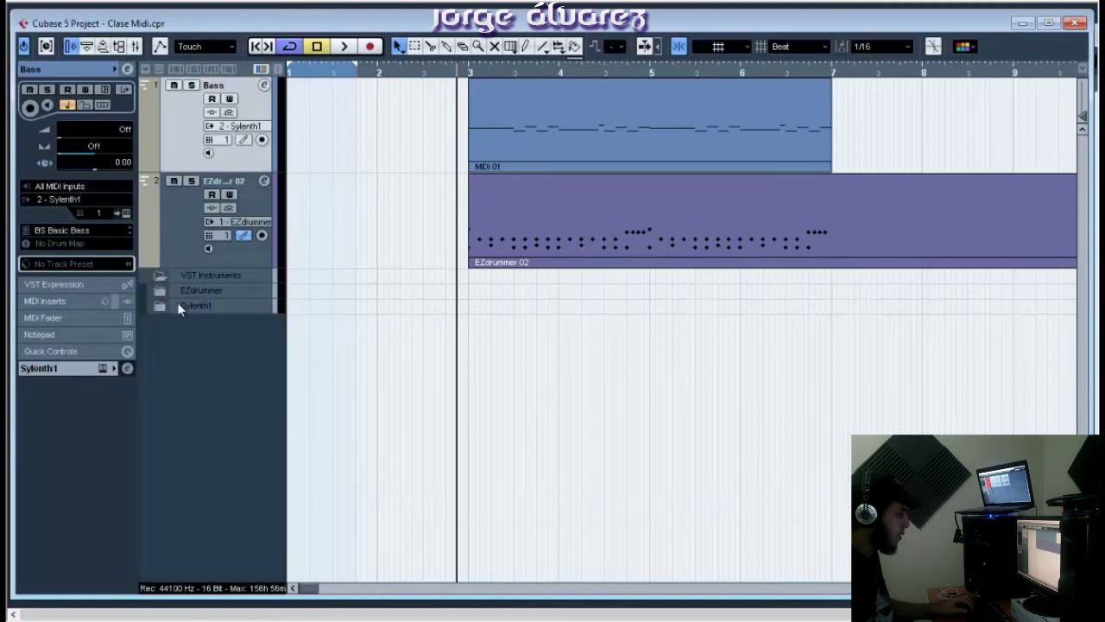
left_click(162, 309)
double_click(242, 323)
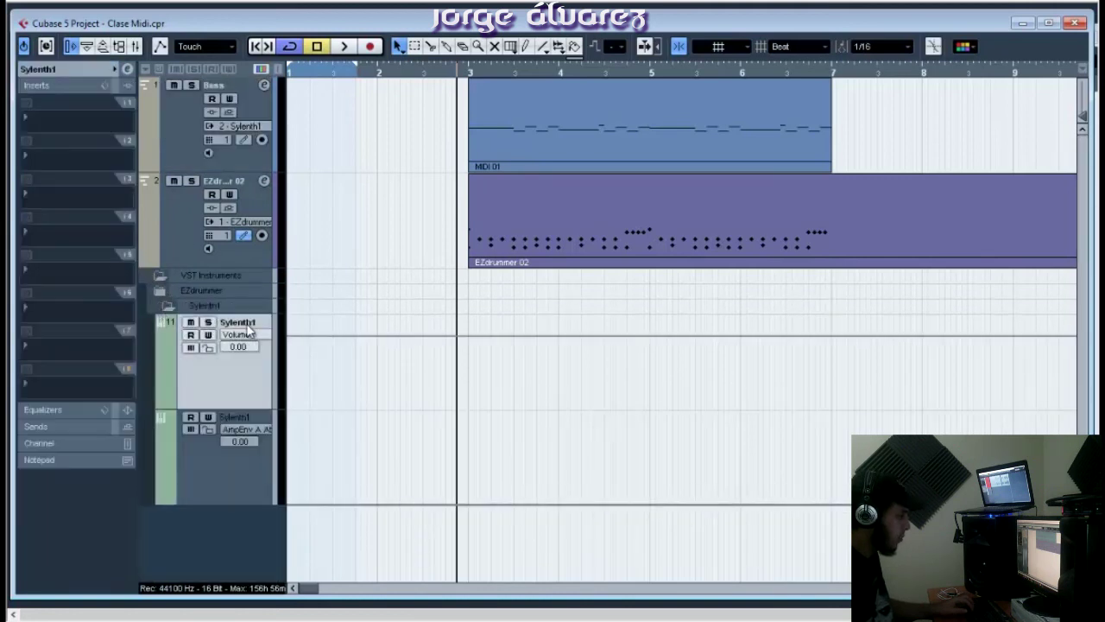
type("Bass.")
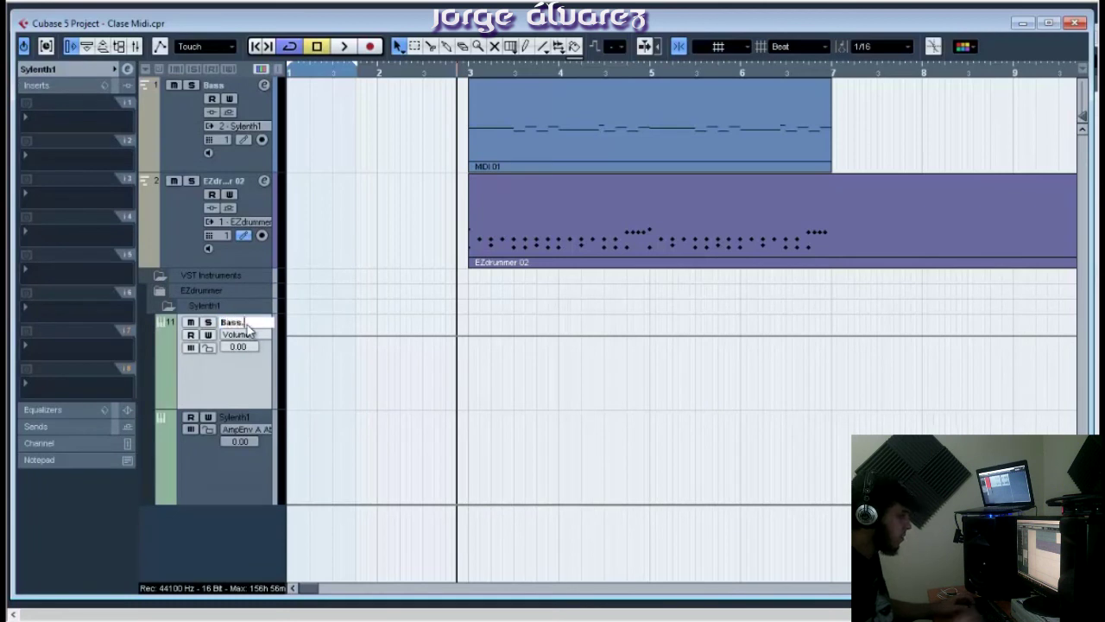
key("Return")
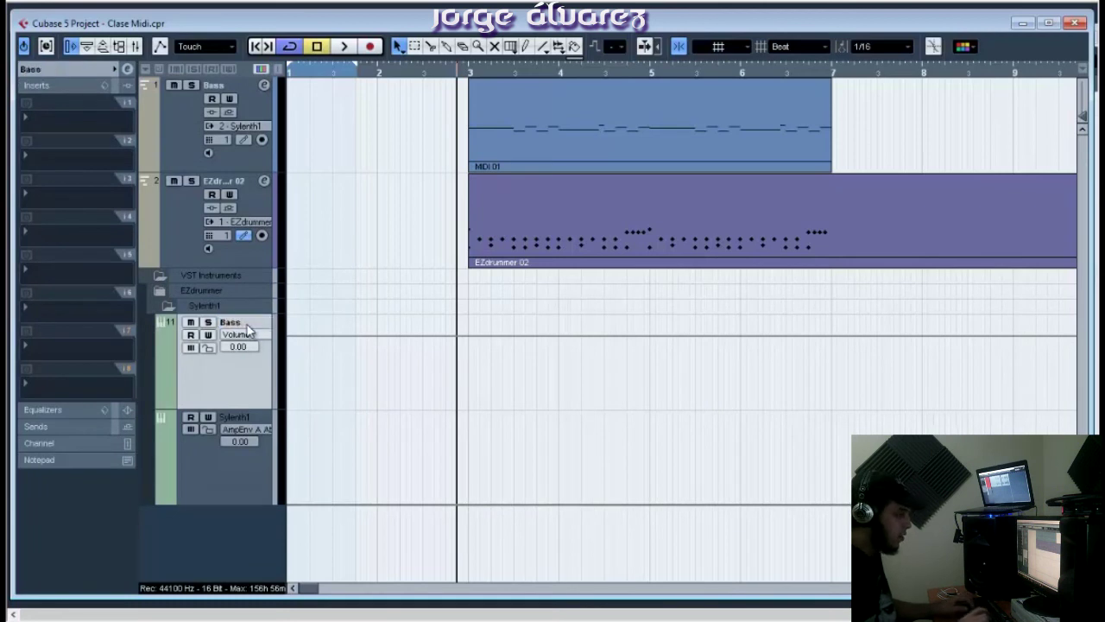
left_click(162, 305)
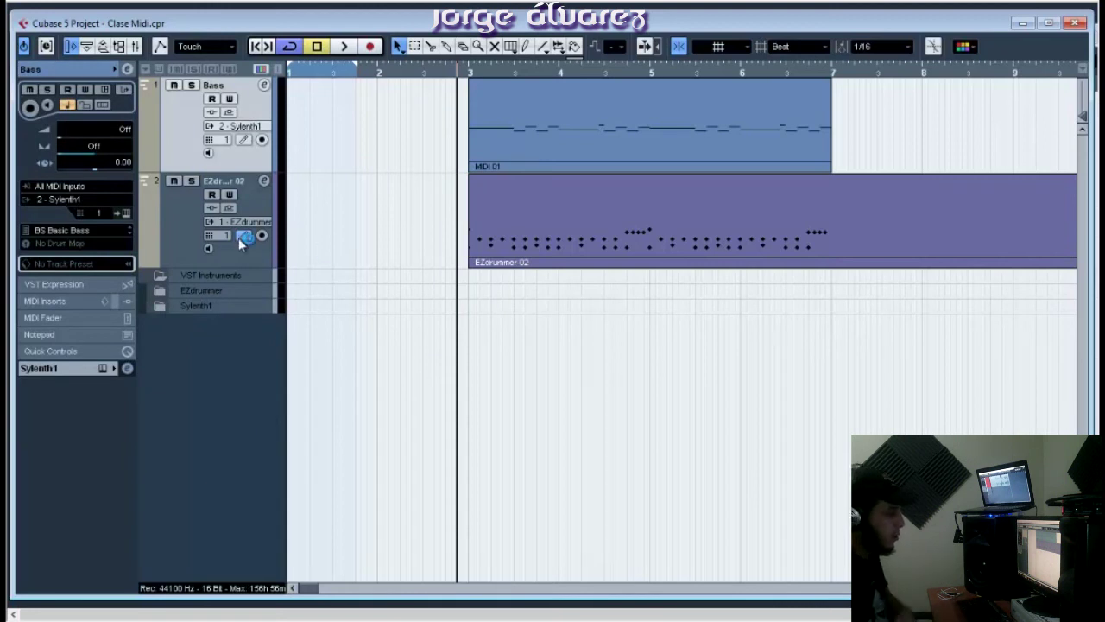
Collapse the VST Instruments folder and select the MIDI 01 part on the Bass track
left_click(159, 290)
left_click(161, 278)
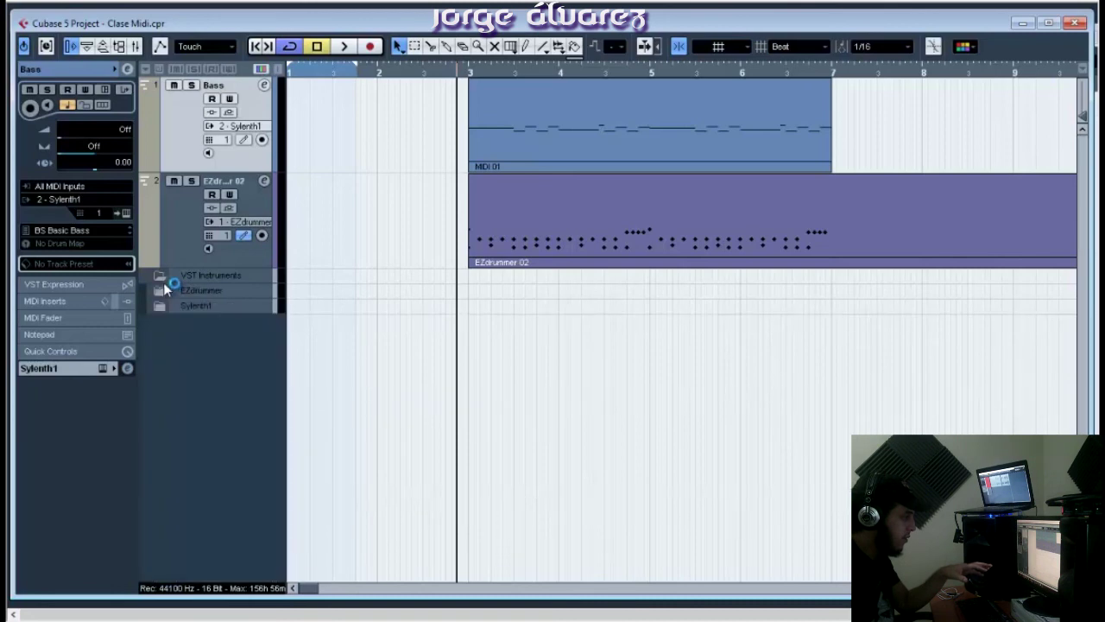
left_click(501, 113)
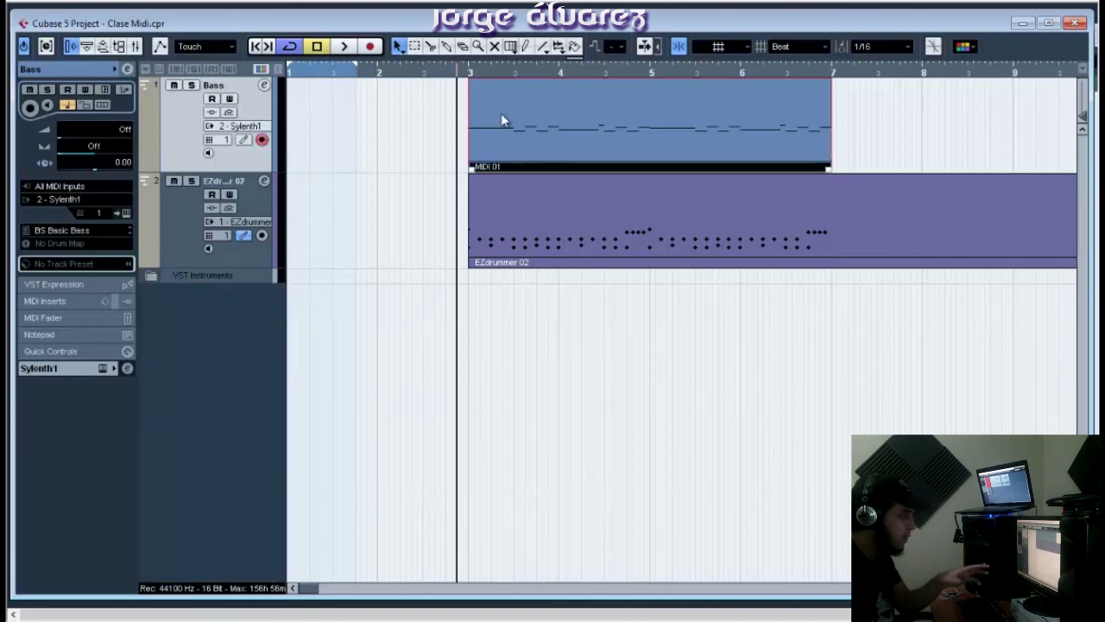
Open the audio mixdown export settings and enable Channel Batch Export
left_click(26, 2)
mouse_move(35, 3)
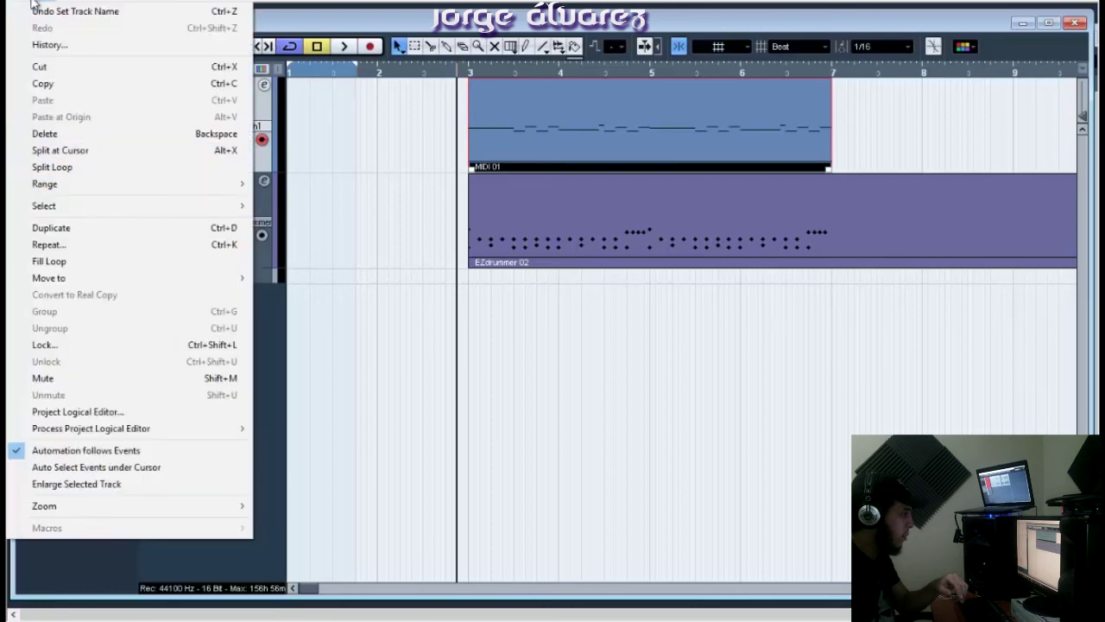
mouse_move(158, 264)
left_click(291, 295)
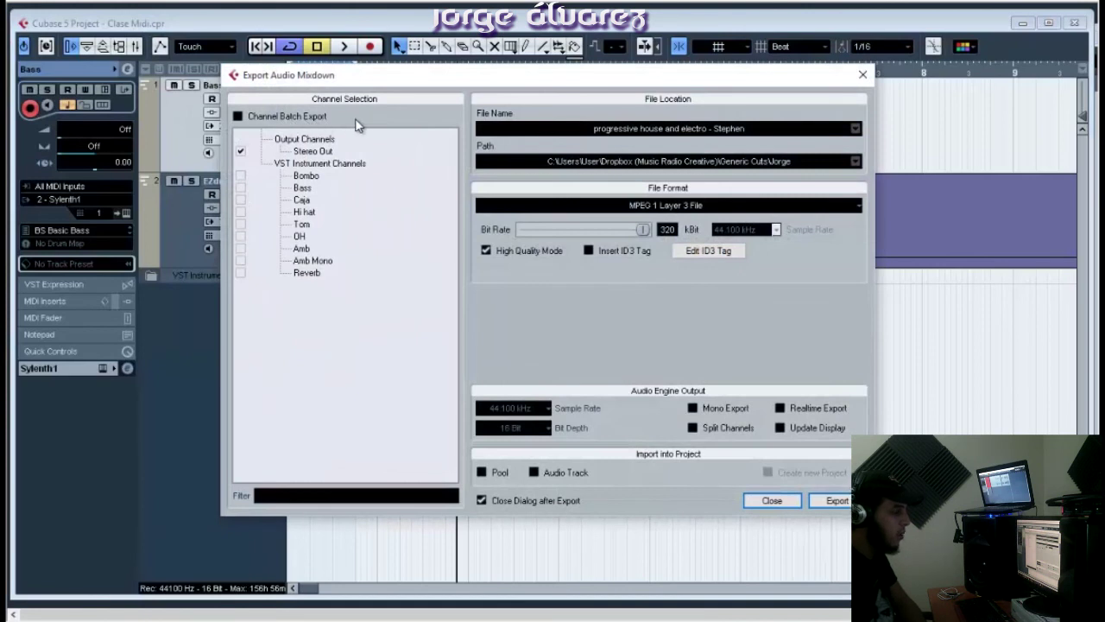
left_click(309, 117)
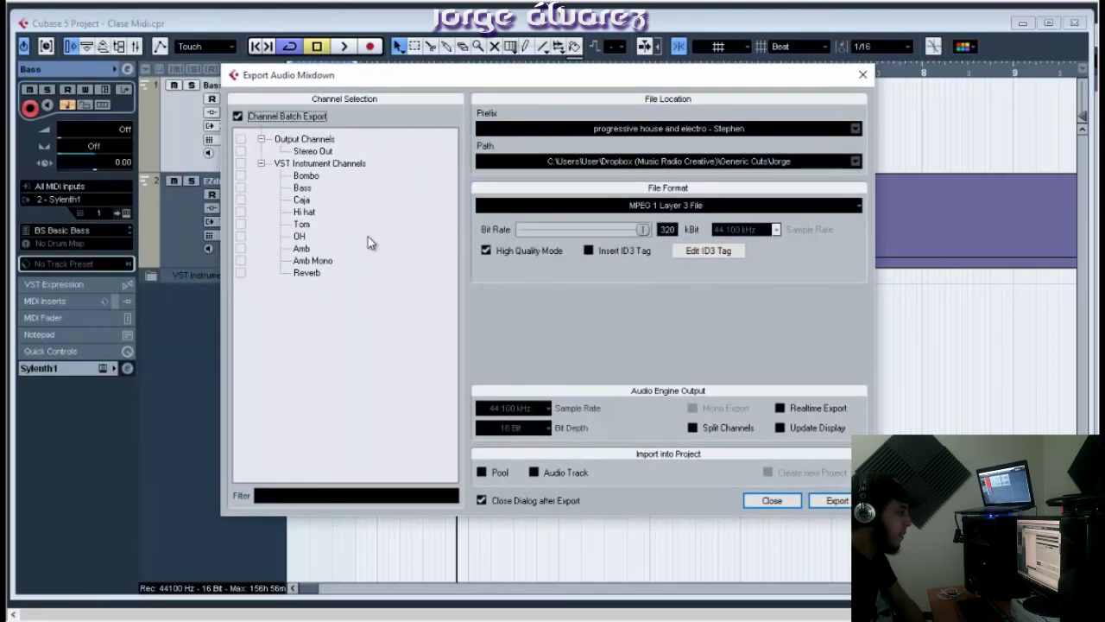
Include all VST instrument channels in the batch export: Bombo, Bass, Caja, Hi hat, Tom, OH, Amb, Amb Mono and Reverb
left_click(243, 175)
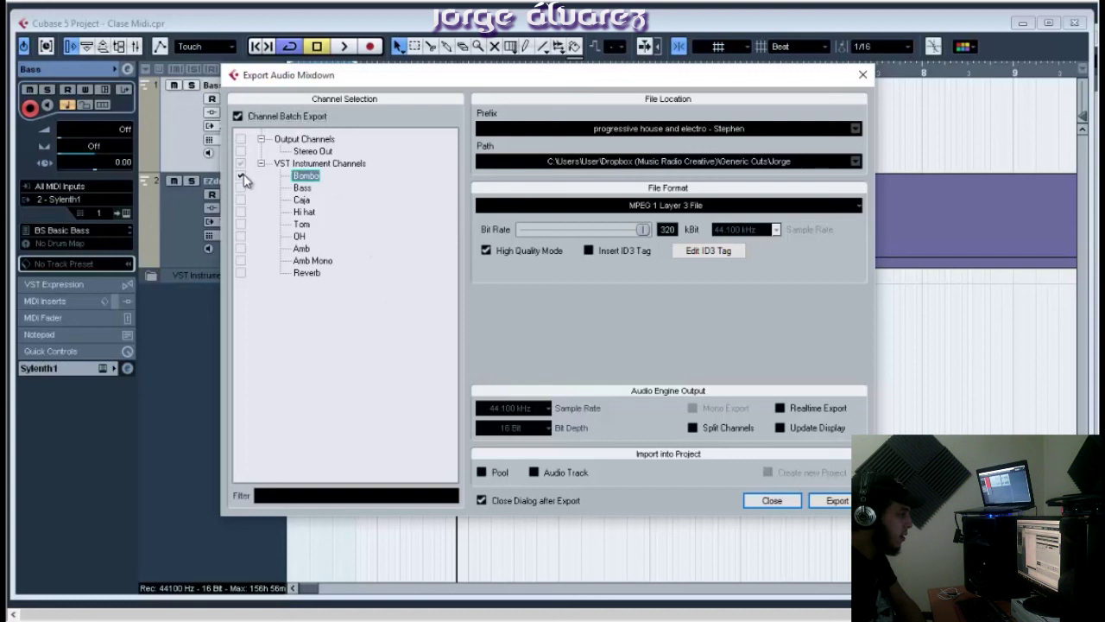
left_click(243, 188)
left_click(243, 199)
left_click(243, 212)
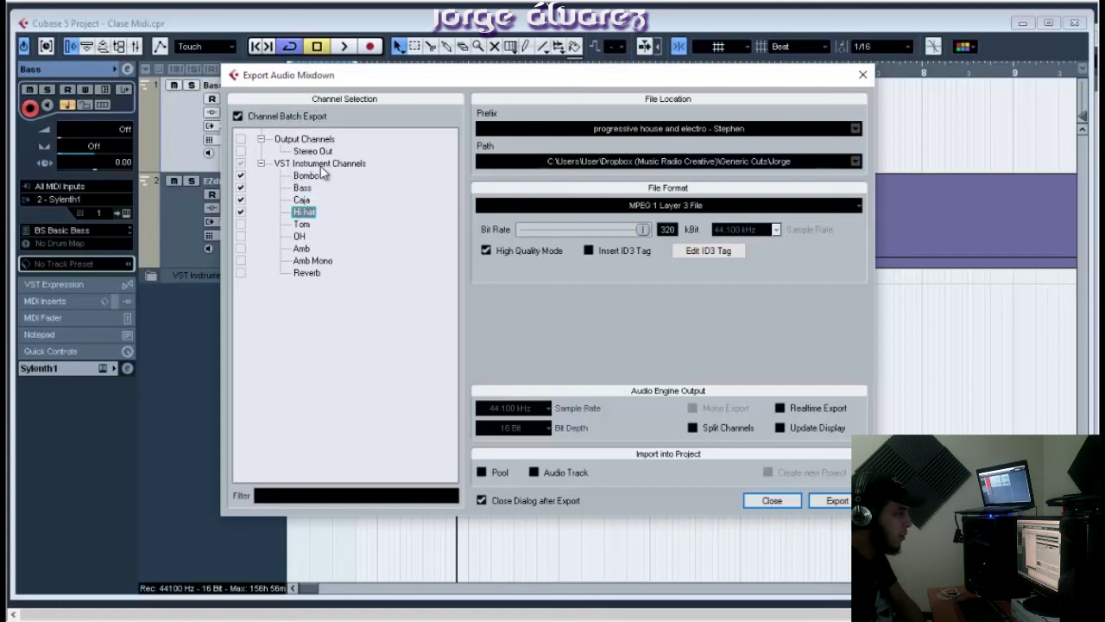
left_click(242, 224)
left_click(242, 235)
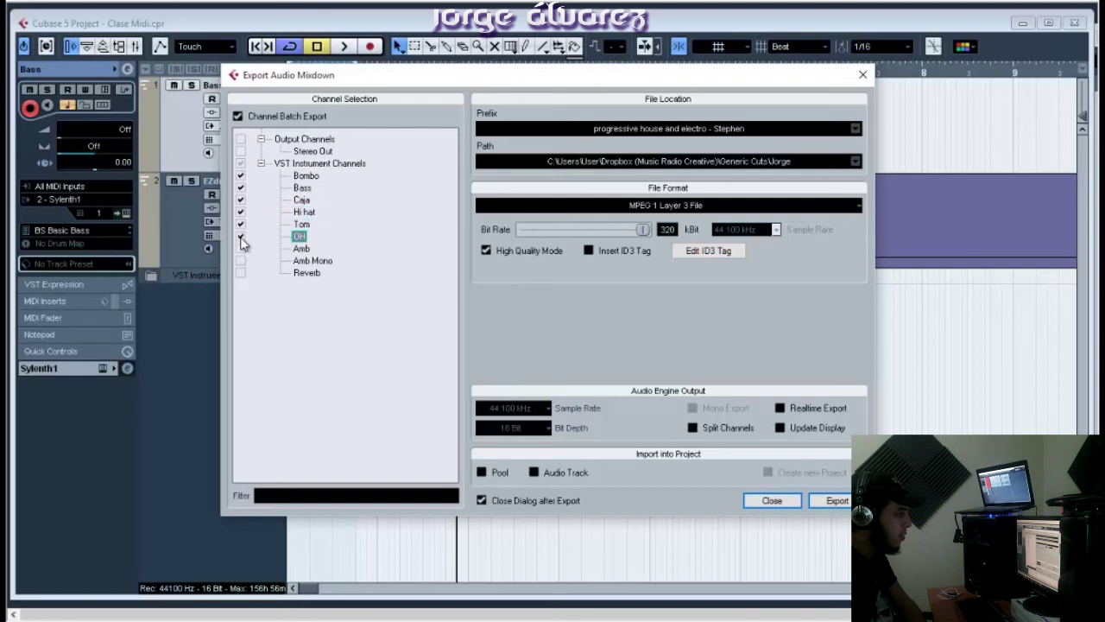
left_click(242, 248)
left_click(242, 260)
left_click(242, 272)
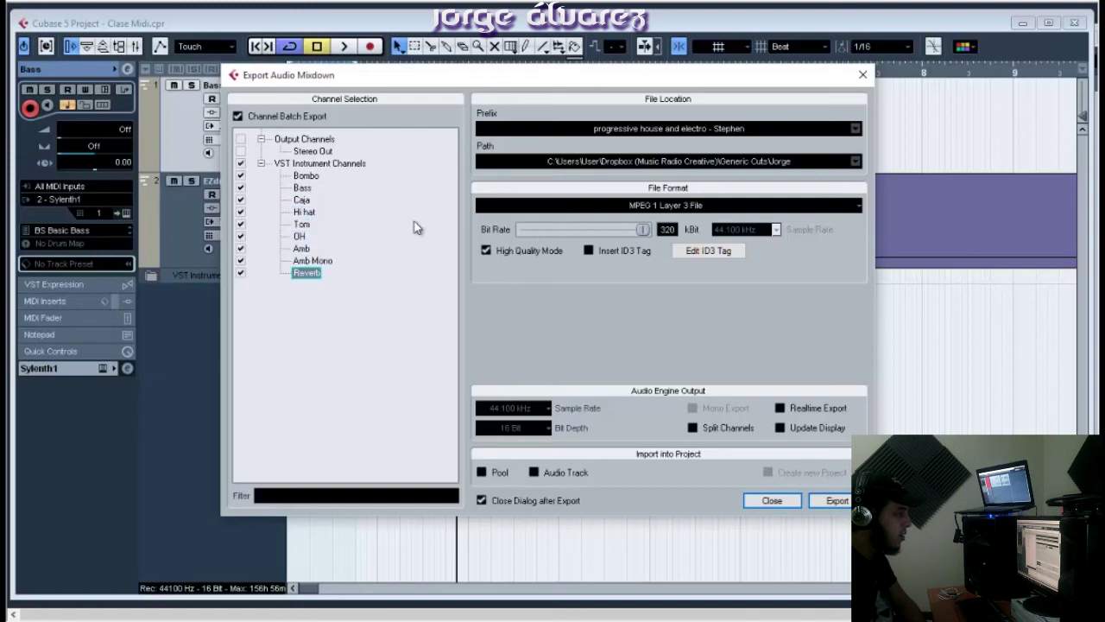
Replace the export file prefix with Clase and move the export dialog slightly aside
left_click(627, 128)
key("BackSpace")
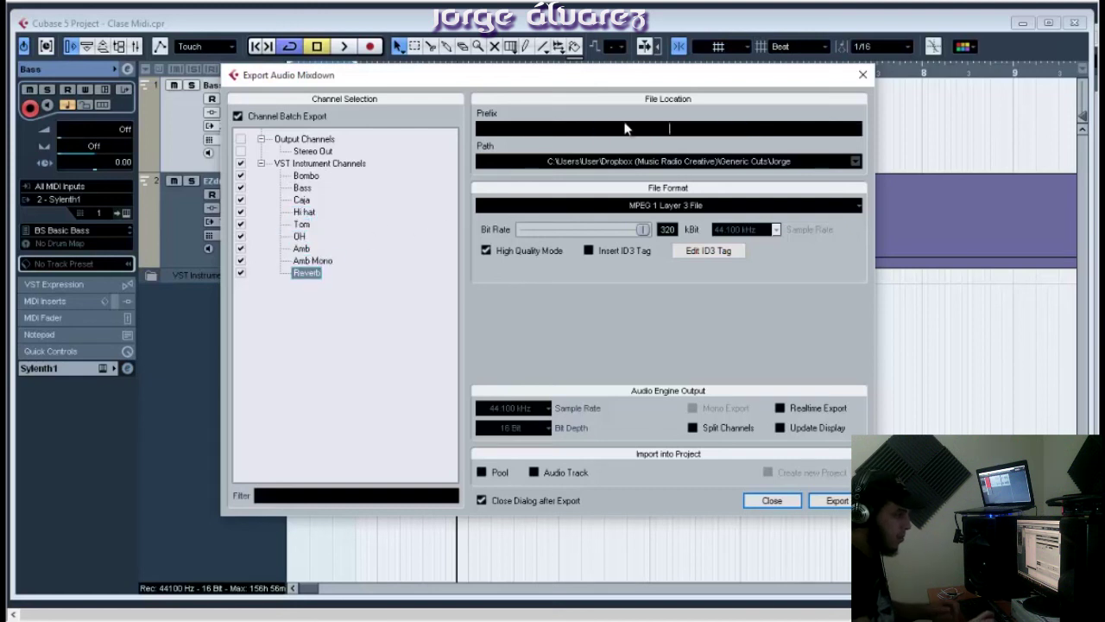
type("Clase")
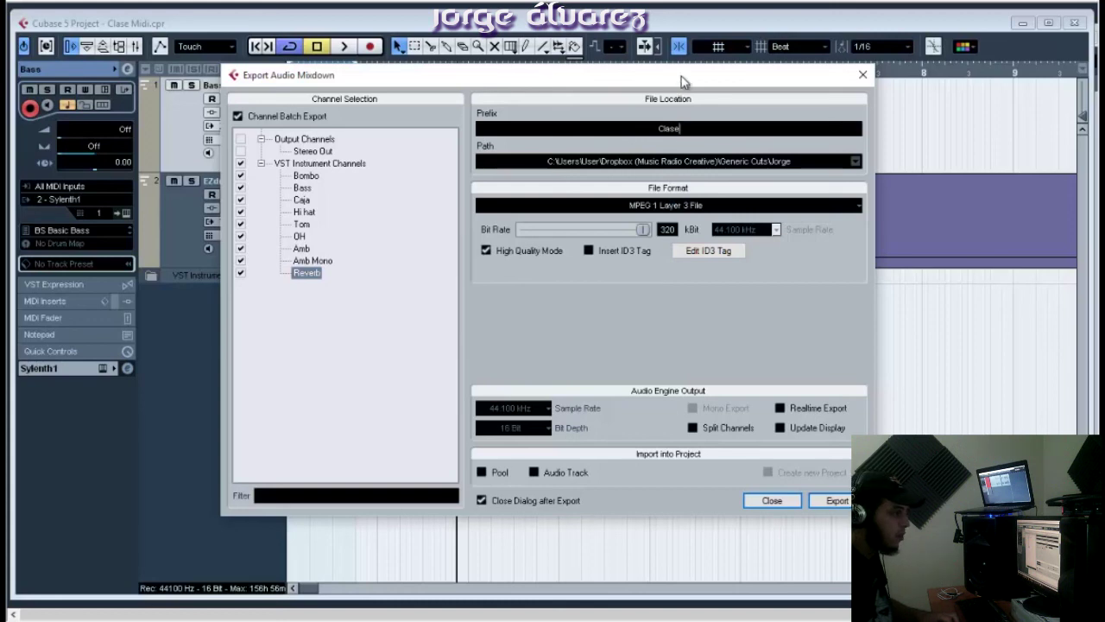
left_click_drag(679, 84, 697, 66)
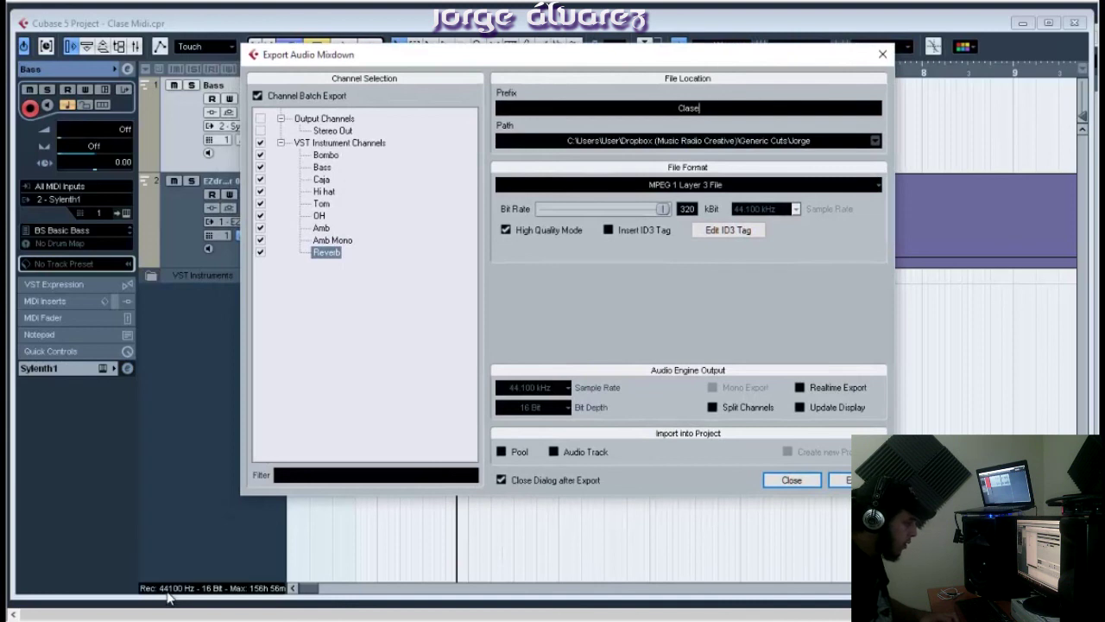
Set the export format to Wave File in the project audio folder, with the results imported into the pool and audio tracks
left_click(682, 185)
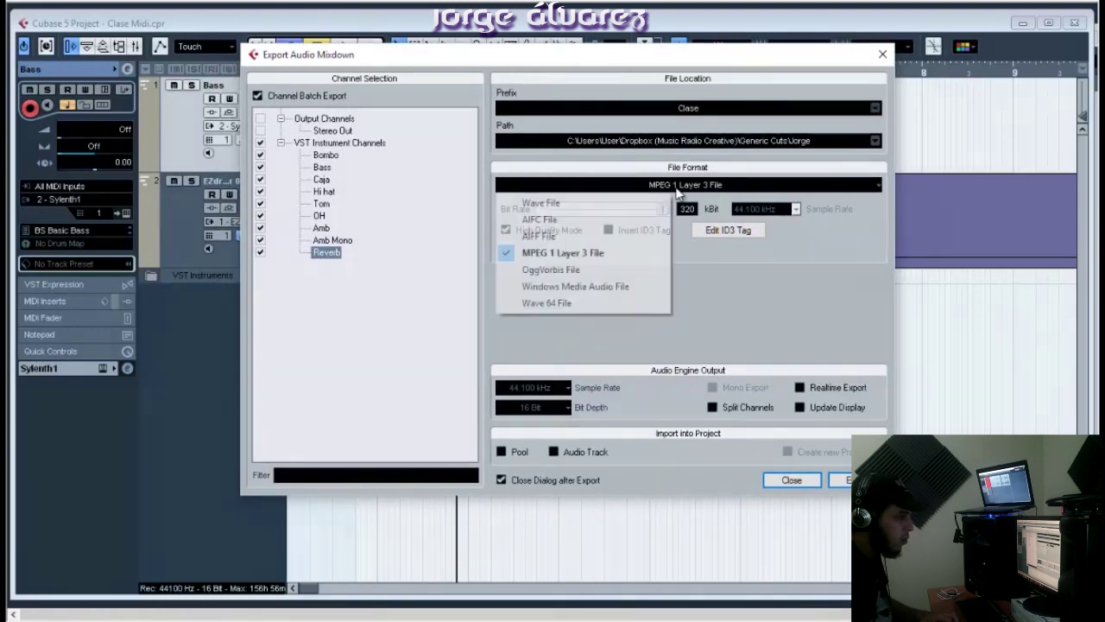
left_click(615, 200)
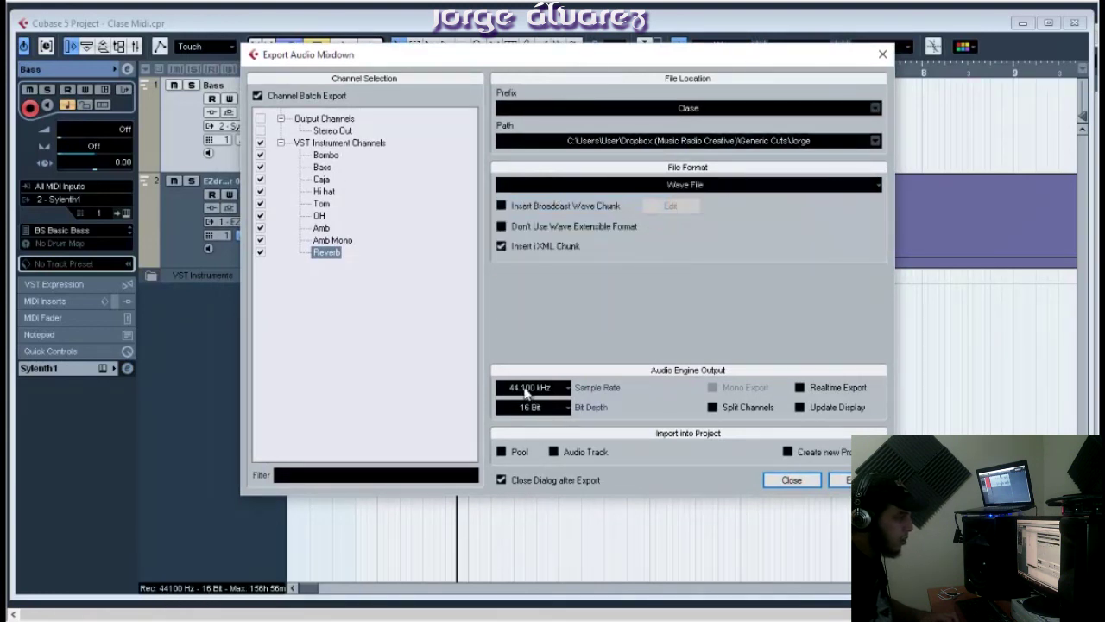
left_click(876, 141)
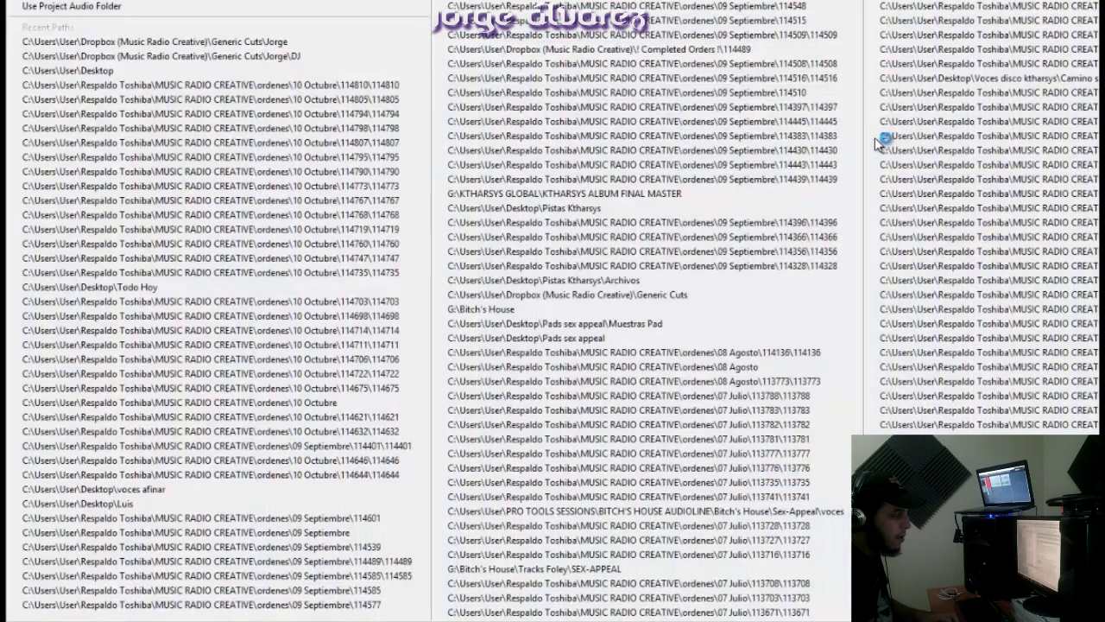
left_click(75, 8)
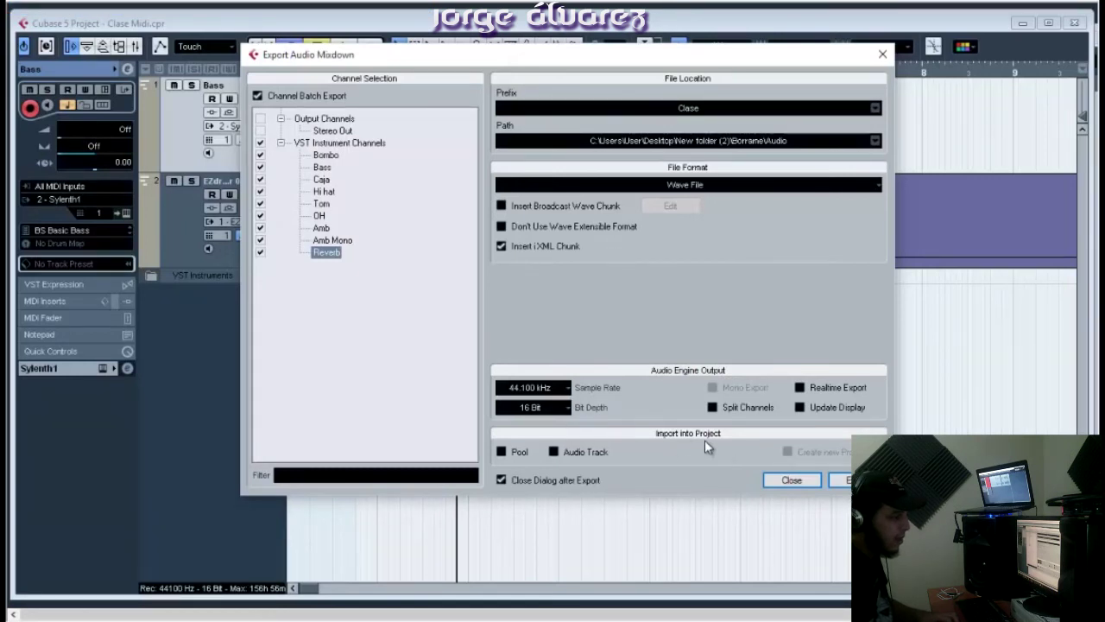
left_click(594, 452)
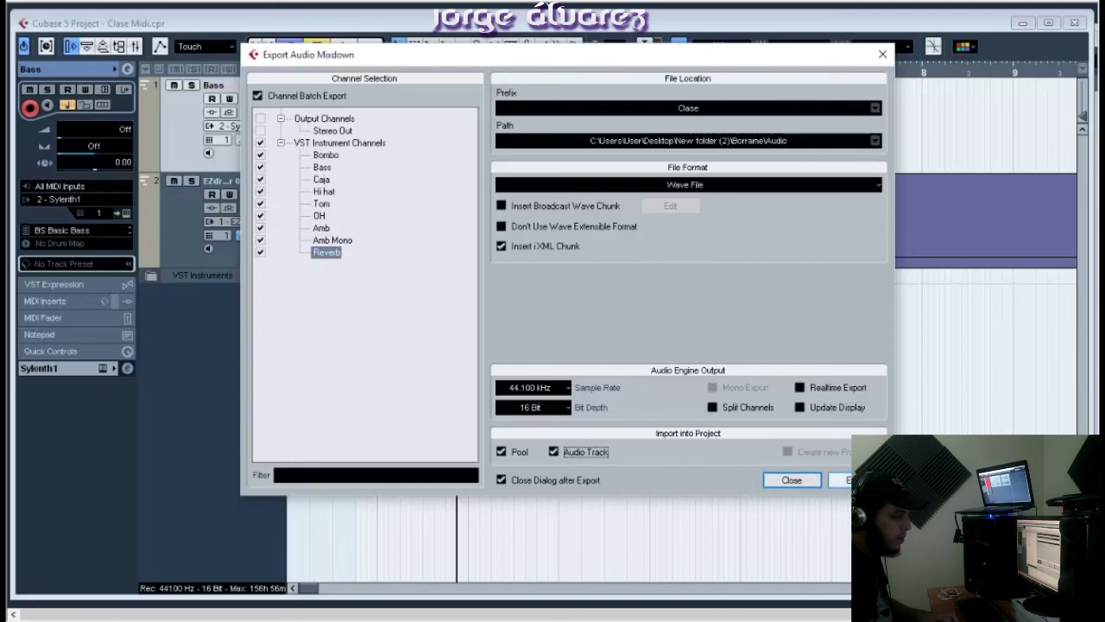
Export the selected channels and undo the resulting import of audio tracks
left_click(858, 480)
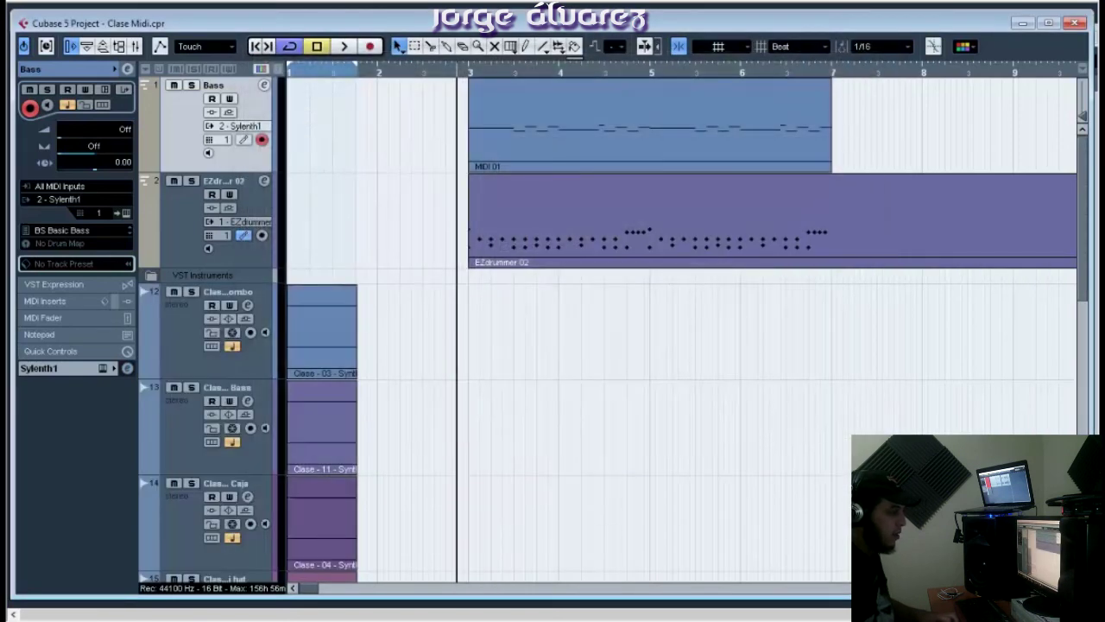
key("ctrl+z")
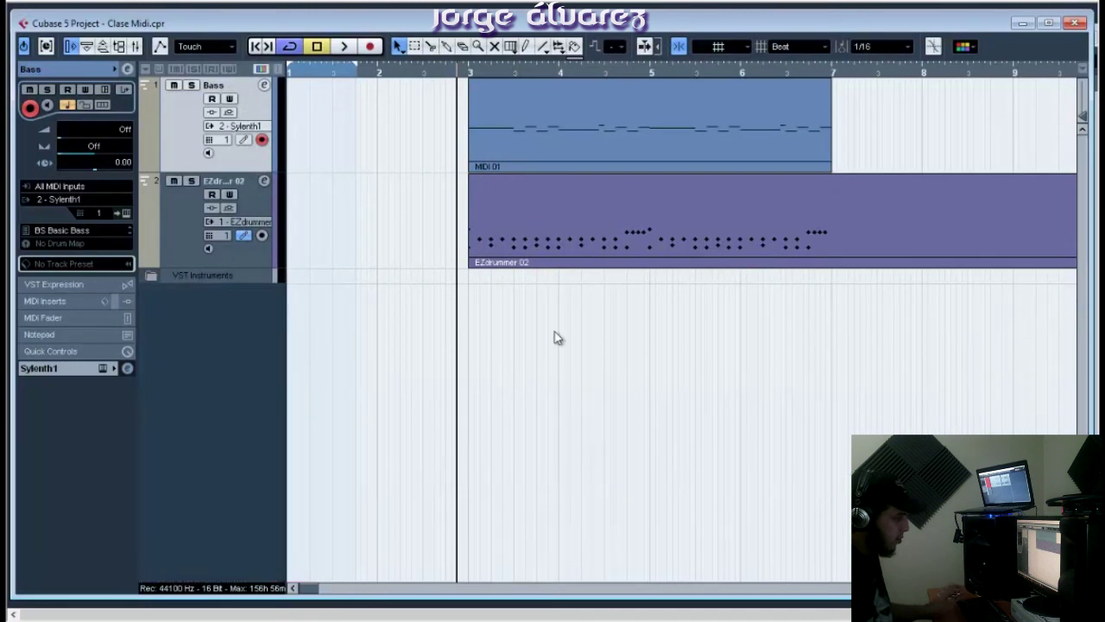
Split the EZdrummer 02 part at bar 8 and delete the section after the cut
left_click_drag(812, 276, 607, 119)
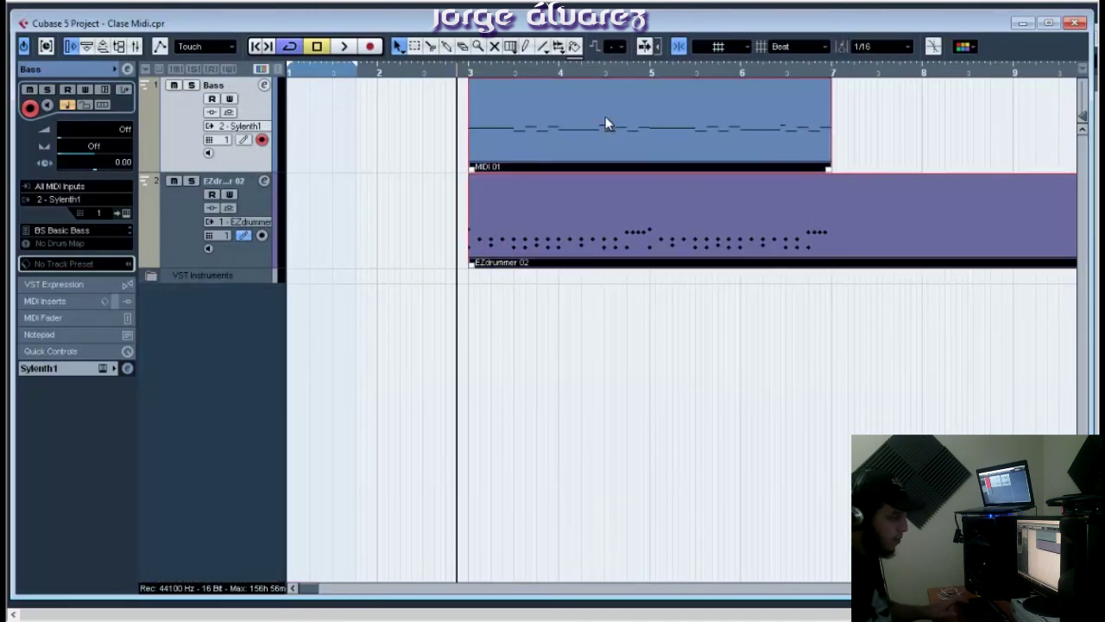
key("3")
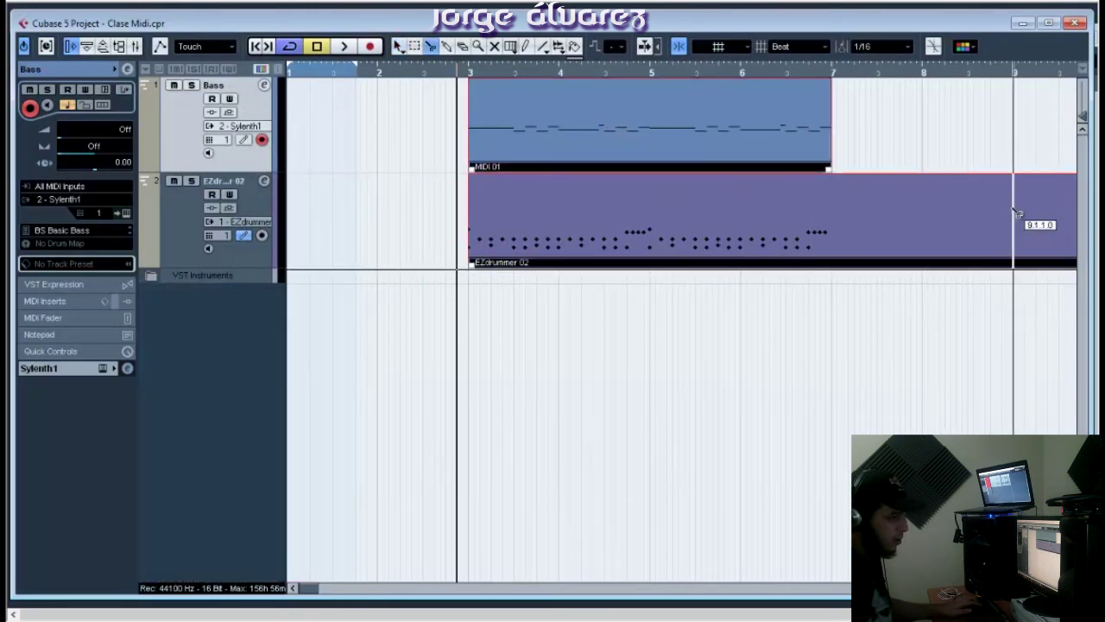
left_click(919, 216)
key("1")
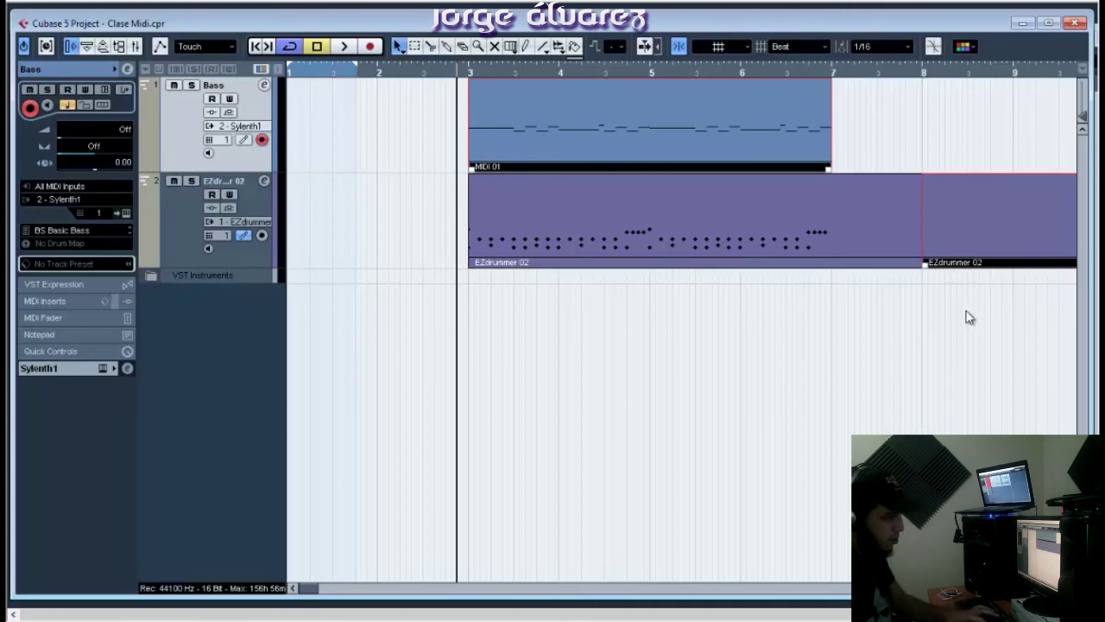
left_click(974, 255)
key("Delete")
Set the locators around both MIDI parts, with the range running from bar 2 to bar 8
left_click_drag(950, 380, 423, 78)
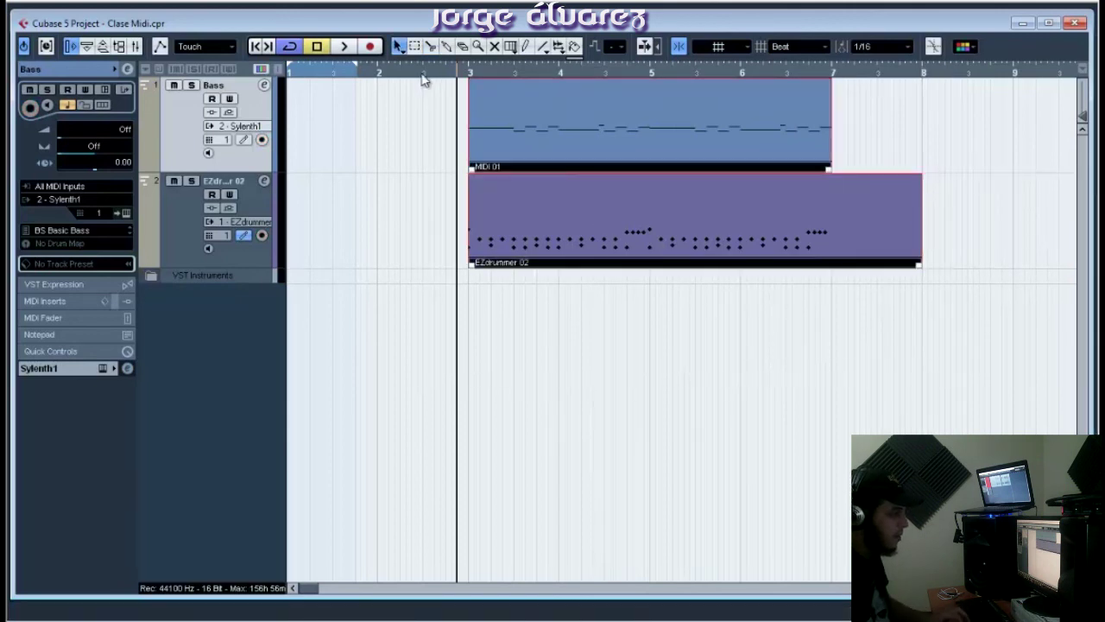
key("p")
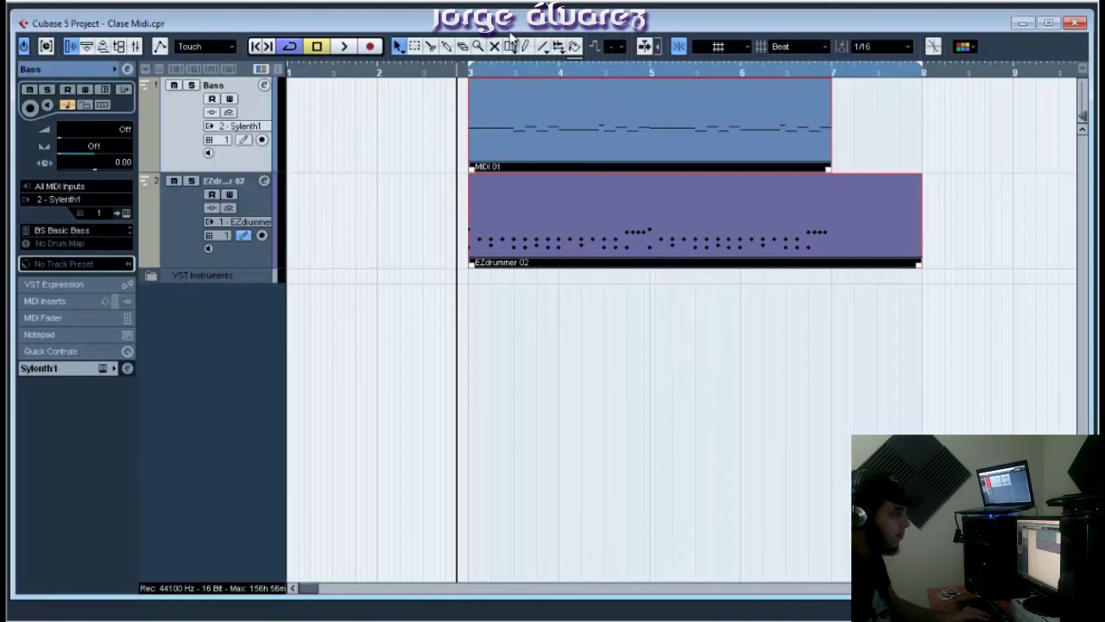
left_click(555, 321)
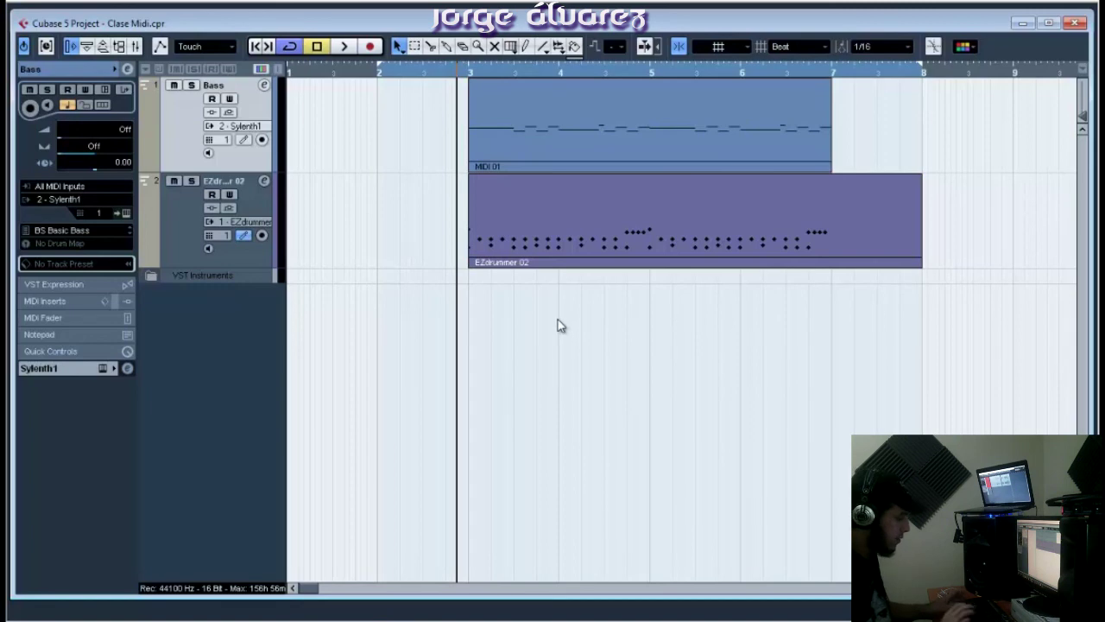
Export the audio mixdown of all selected instrument channels again with the prefix Clase 2
left_click(13, 3)
mouse_move(218, 244)
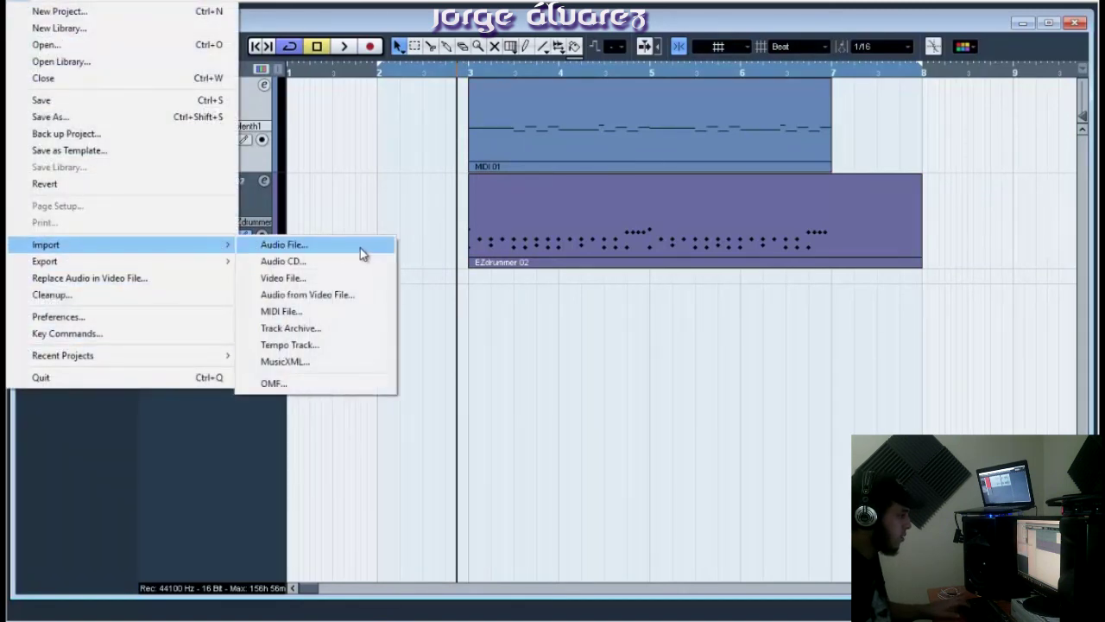
mouse_move(177, 262)
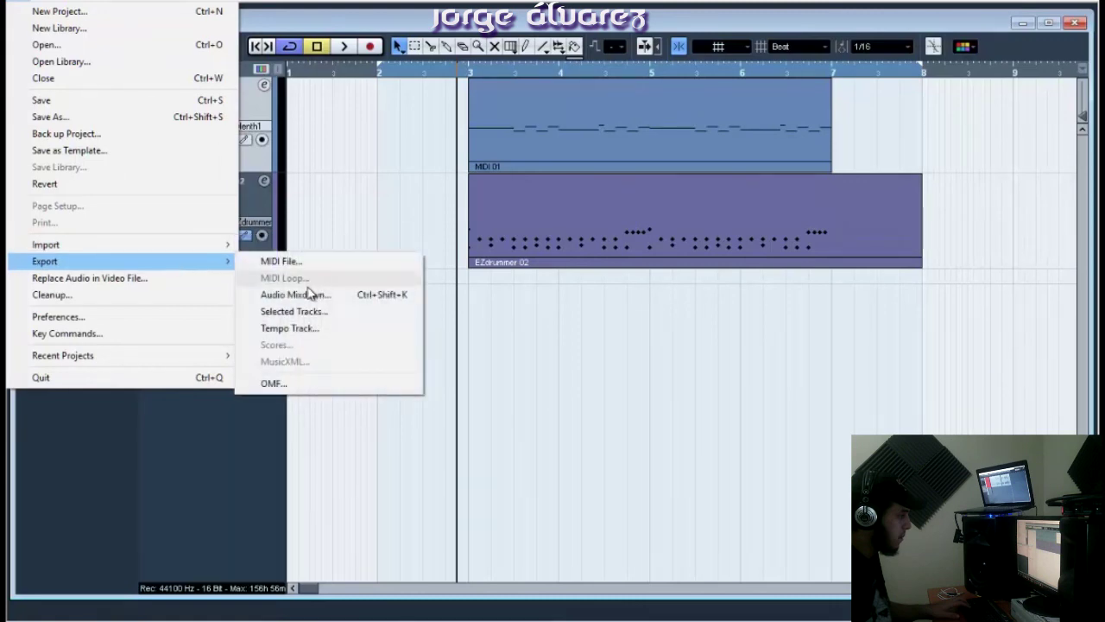
left_click(309, 295)
left_click(718, 114)
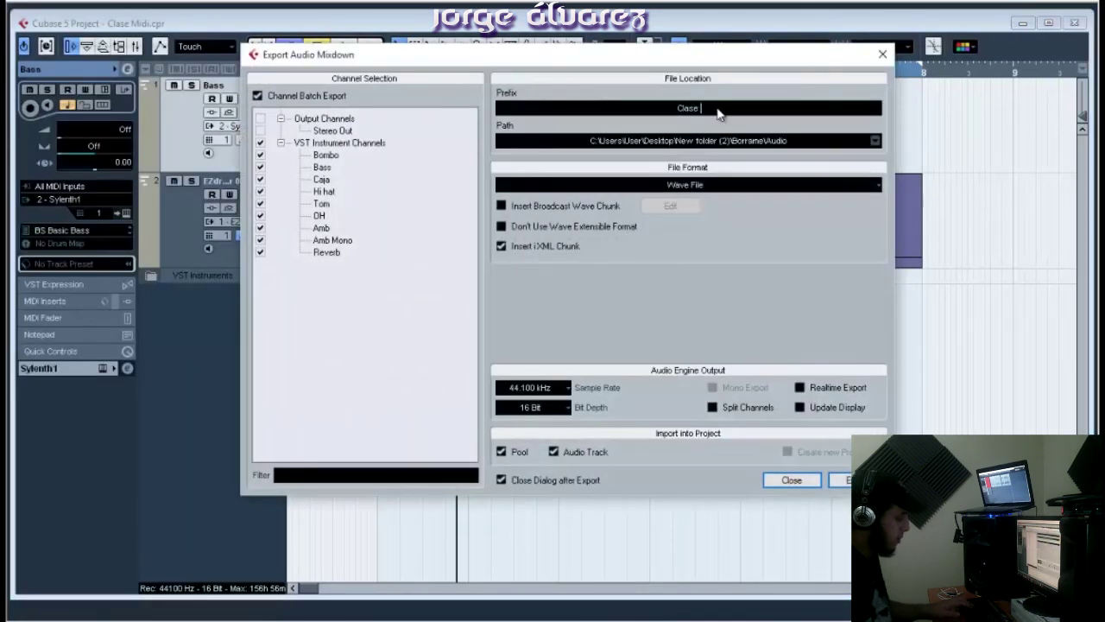
type("2")
key("Return")
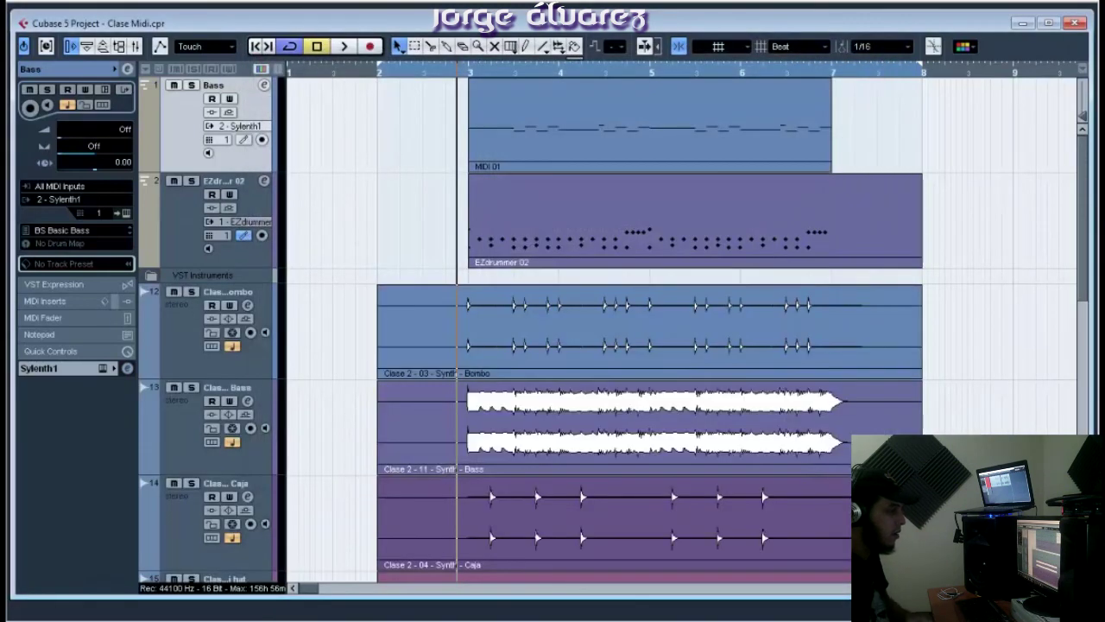
Look through the imported audio tracks and reduce the height of all tracks to fit more of them in view
scroll(762, 532, "down", 15)
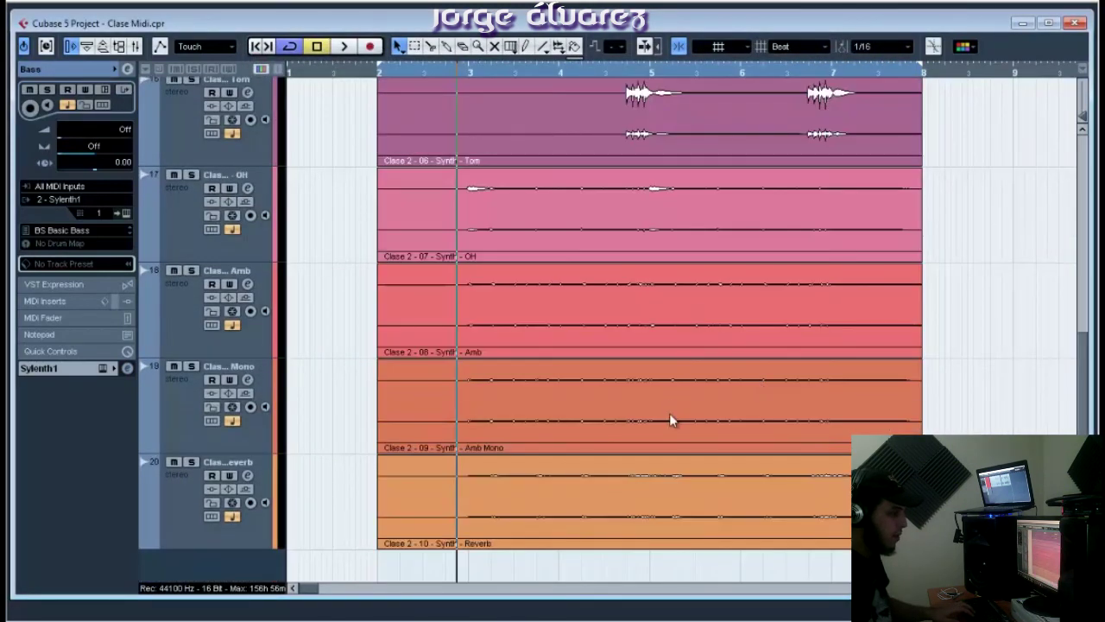
scroll(670, 419, "up", 5)
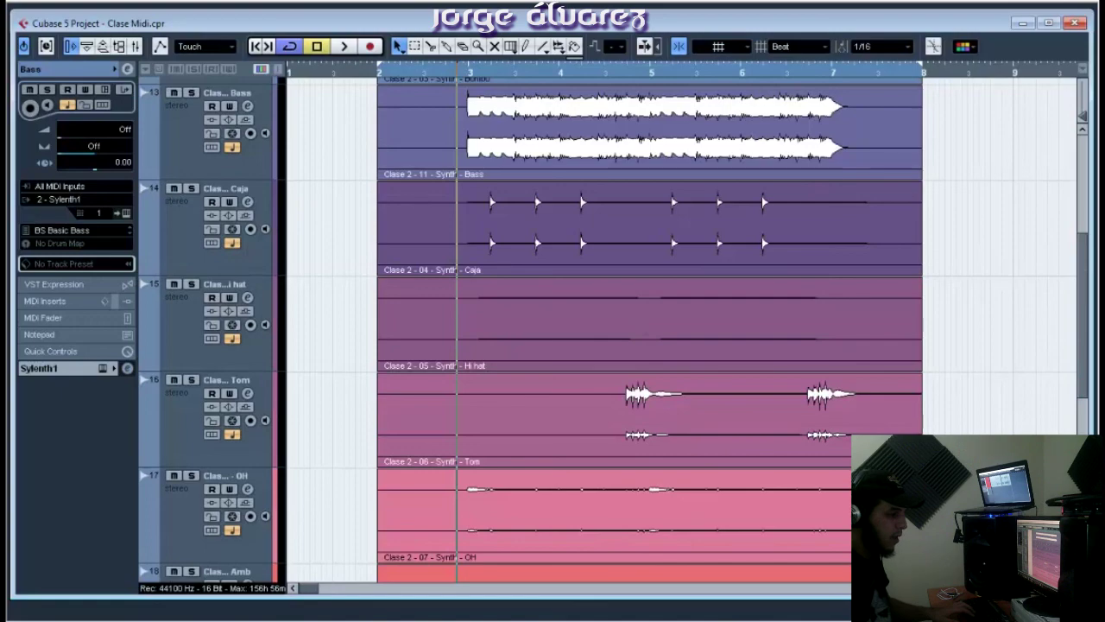
key("shift+g")
key("shift+g")
key("shift+g")
key("shift+g")
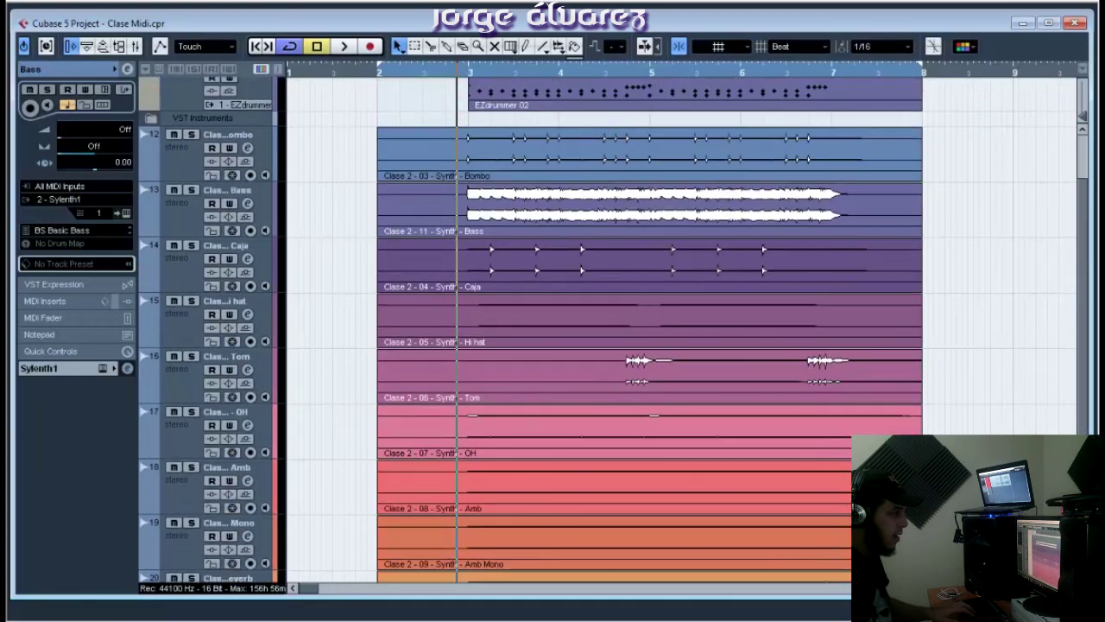
key("shift+g")
scroll(993, 351, "up", 2)
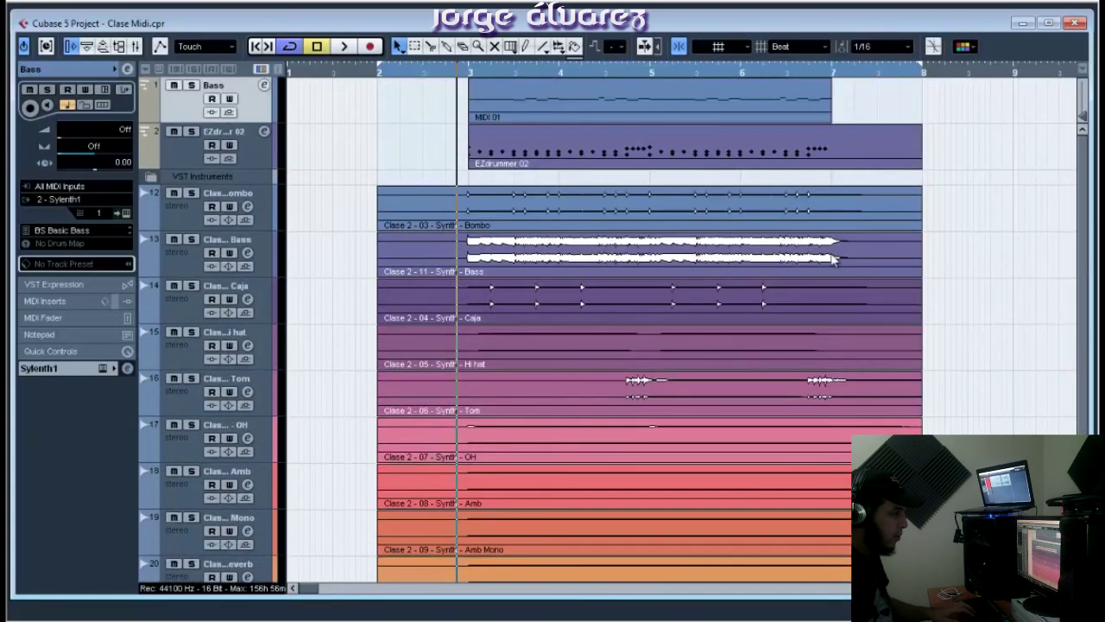
Mute the Bass and EZdrummer MIDI tracks, and unload EZdrummer from the VST Instruments rack
left_click(174, 86)
key("F11")
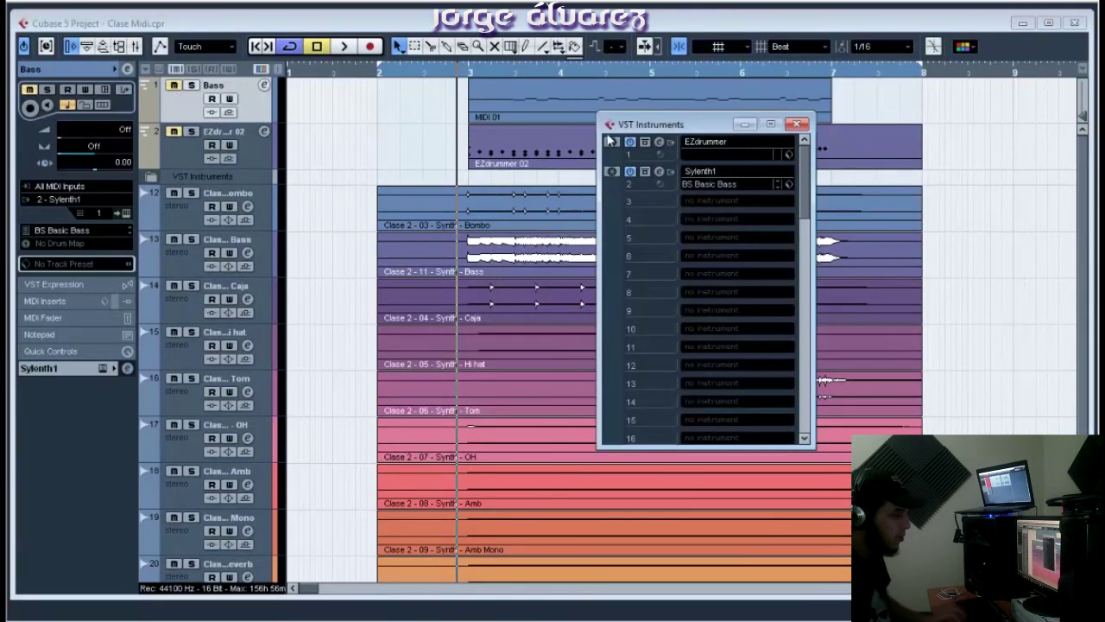
left_click(696, 143)
left_click(711, 159)
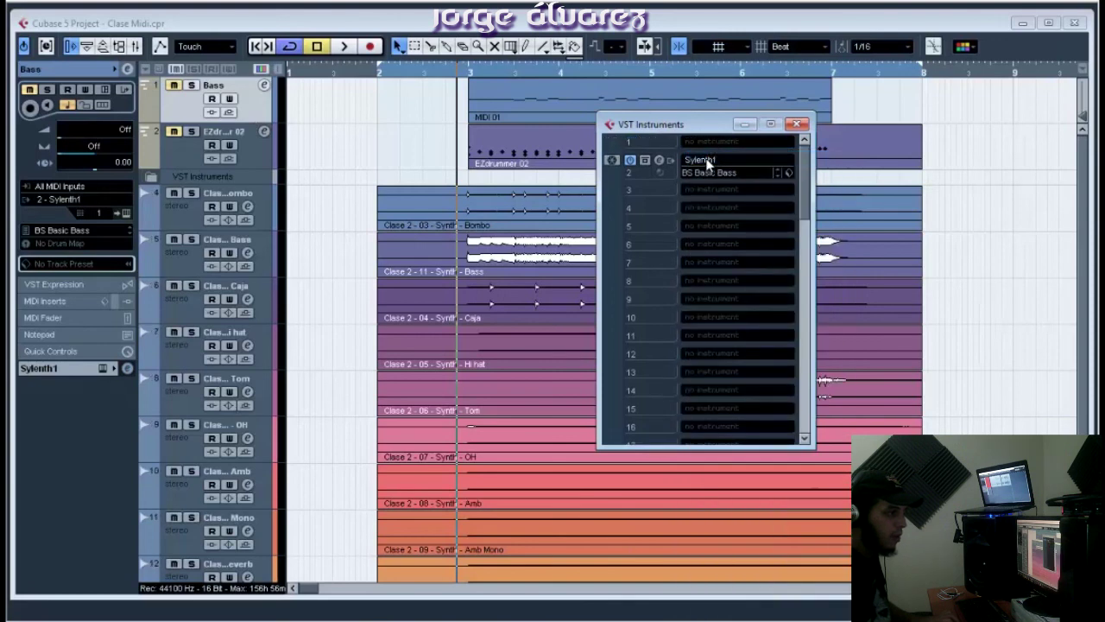
Unload Sylenth1 from the VST Instruments rack and close the rack
left_click(725, 172)
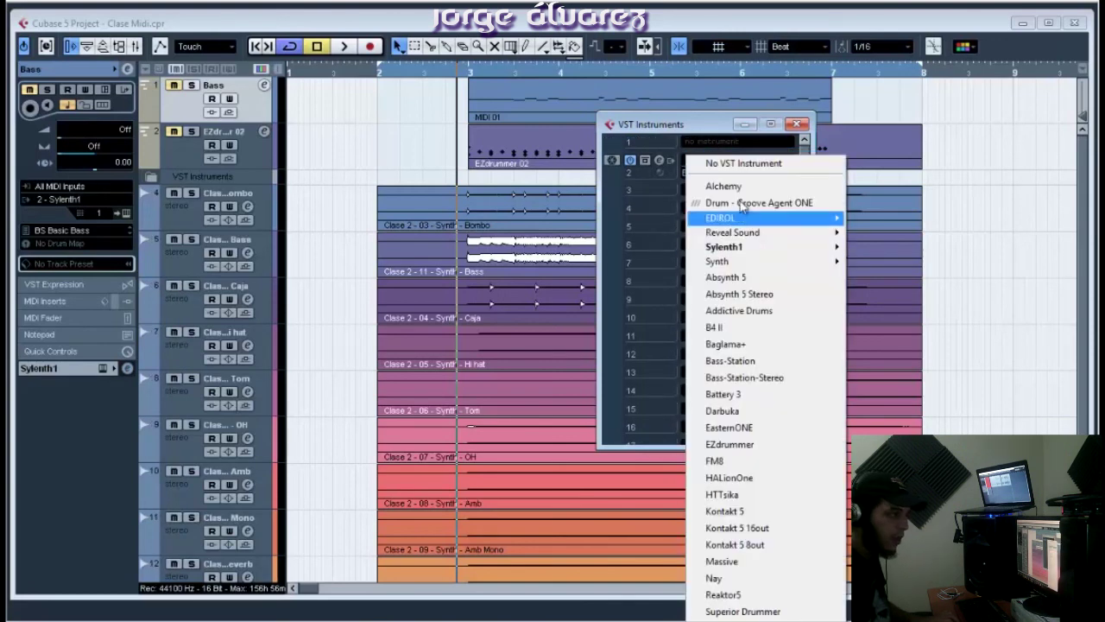
left_click(743, 166)
left_click(796, 123)
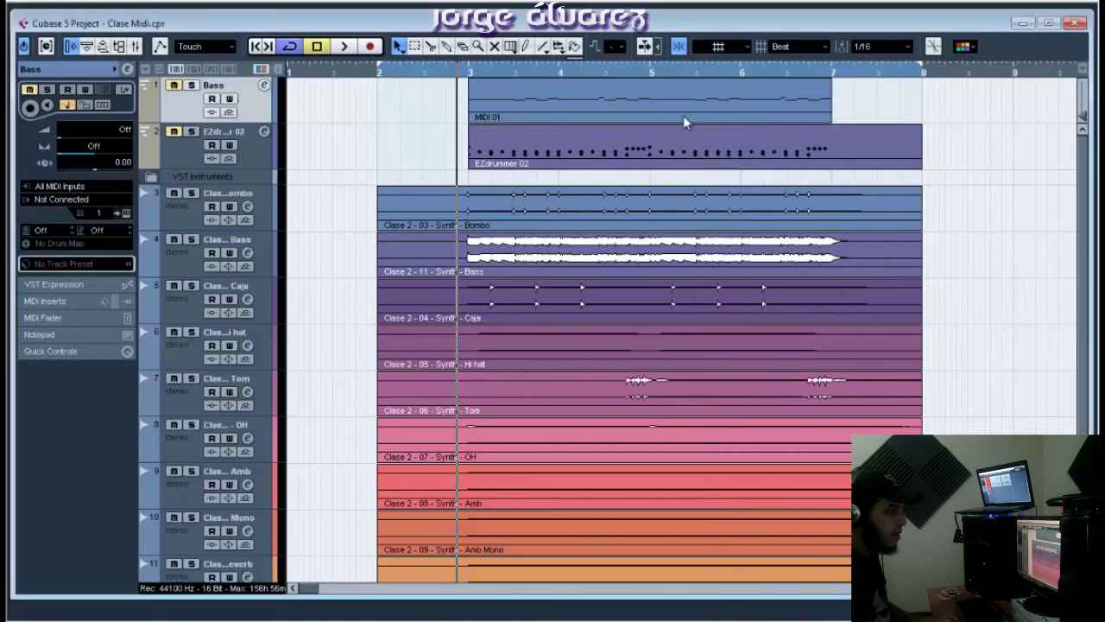
Move the exported Bass audio track above the Bombo track in the track list
left_click(180, 148)
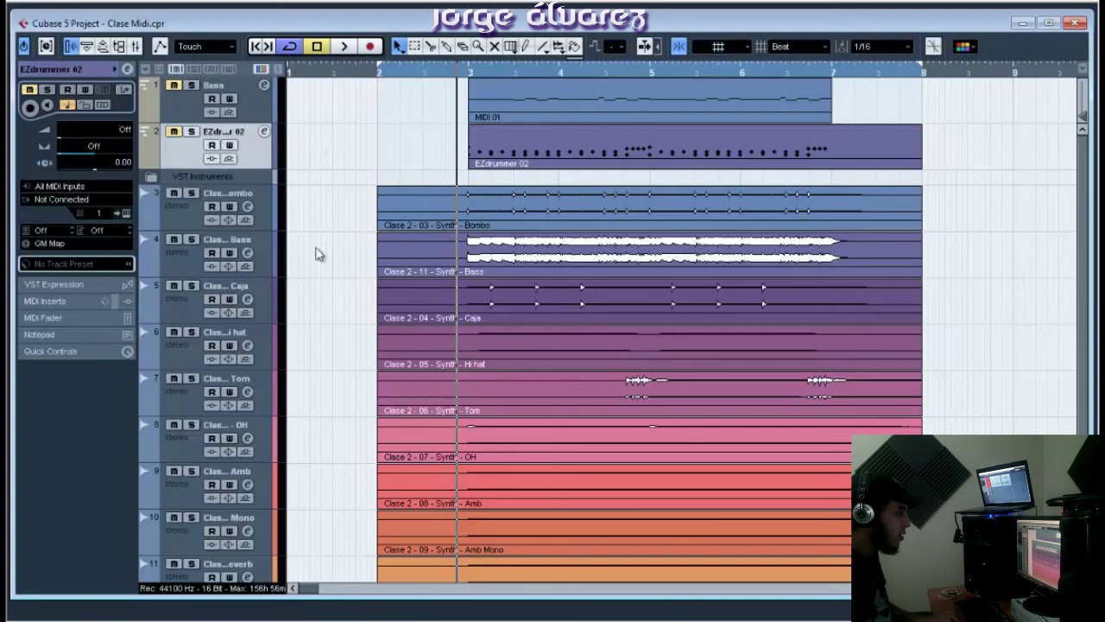
scroll(537, 293, "down", 2)
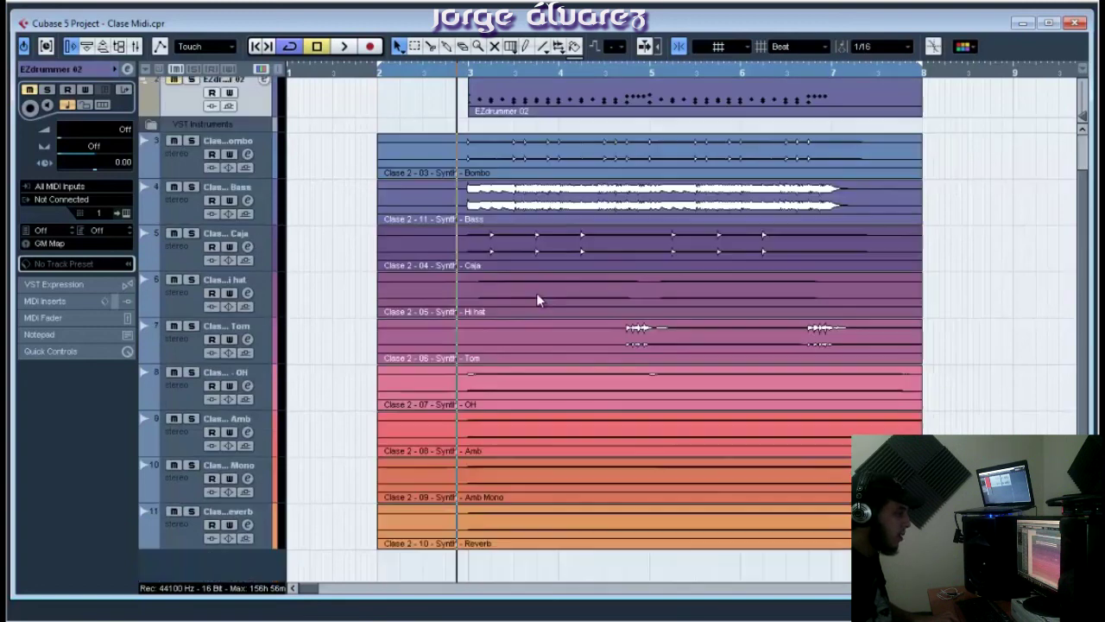
left_click(172, 176)
left_click(181, 210)
left_click_drag(183, 215, 194, 172)
Go through the exported audio clips one by one from Bombo to Reverb, and play back all the audio tracks together
left_click(420, 209)
left_click(486, 255)
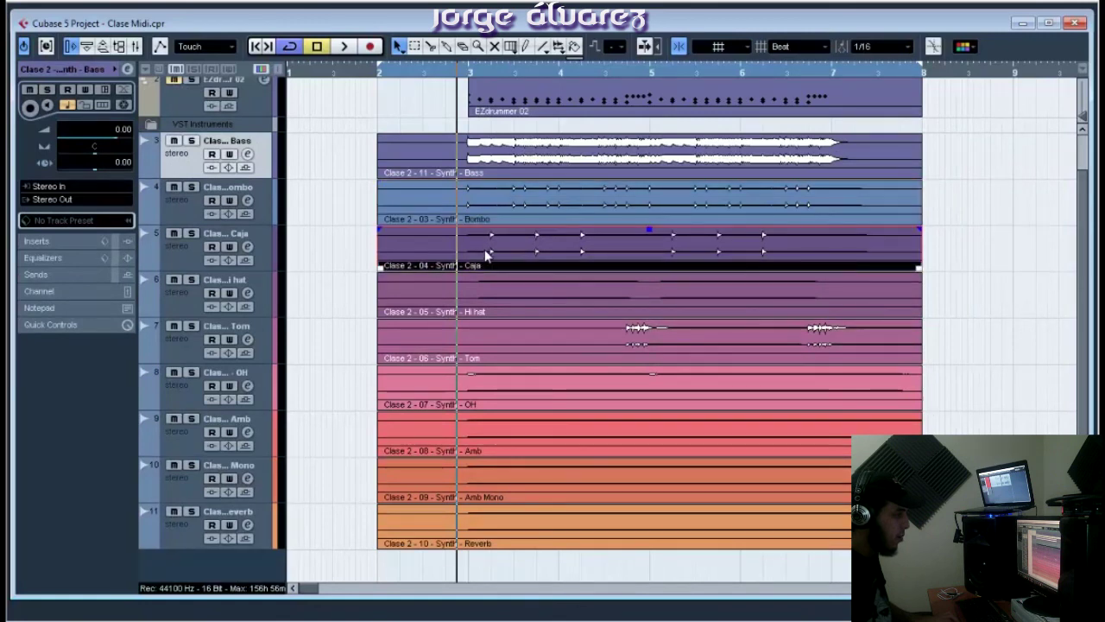
left_click(486, 297)
left_click(490, 345)
left_click(495, 393)
left_click(499, 447)
left_click(498, 482)
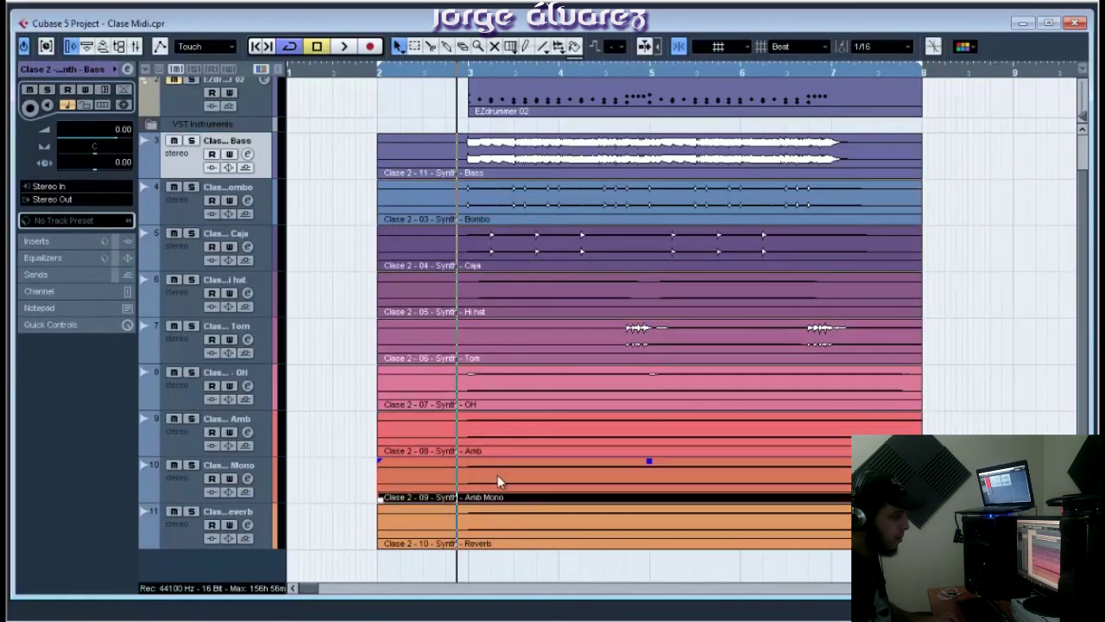
left_click(522, 517)
key("space")
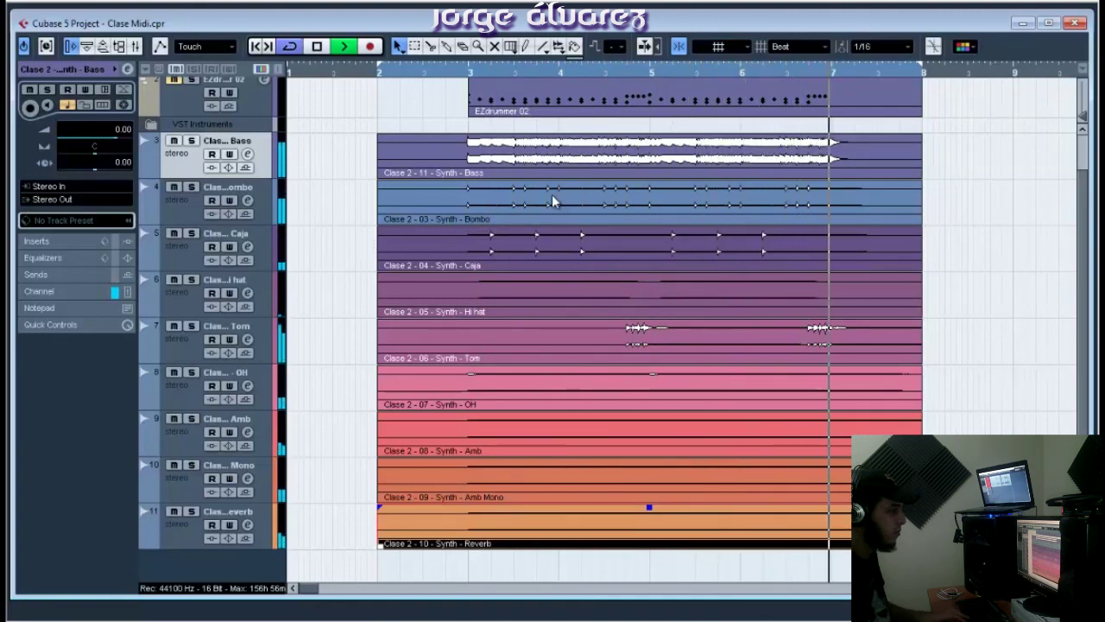
Listen to the exported Bass, Bombo and Caja audio tracks in solo, one after another
left_click(174, 140)
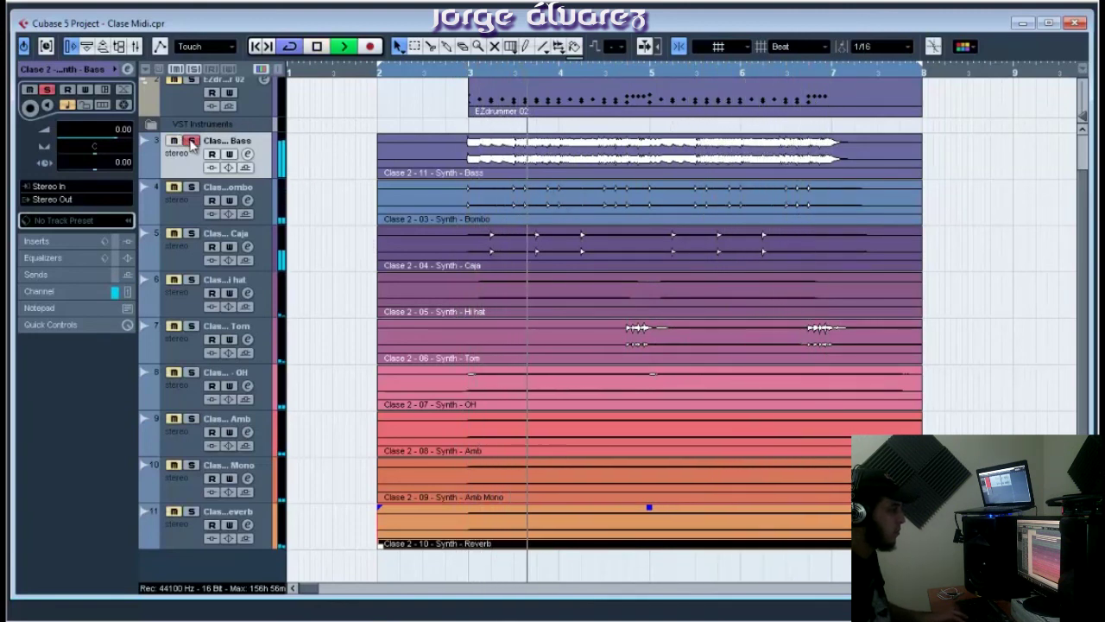
left_click(191, 187)
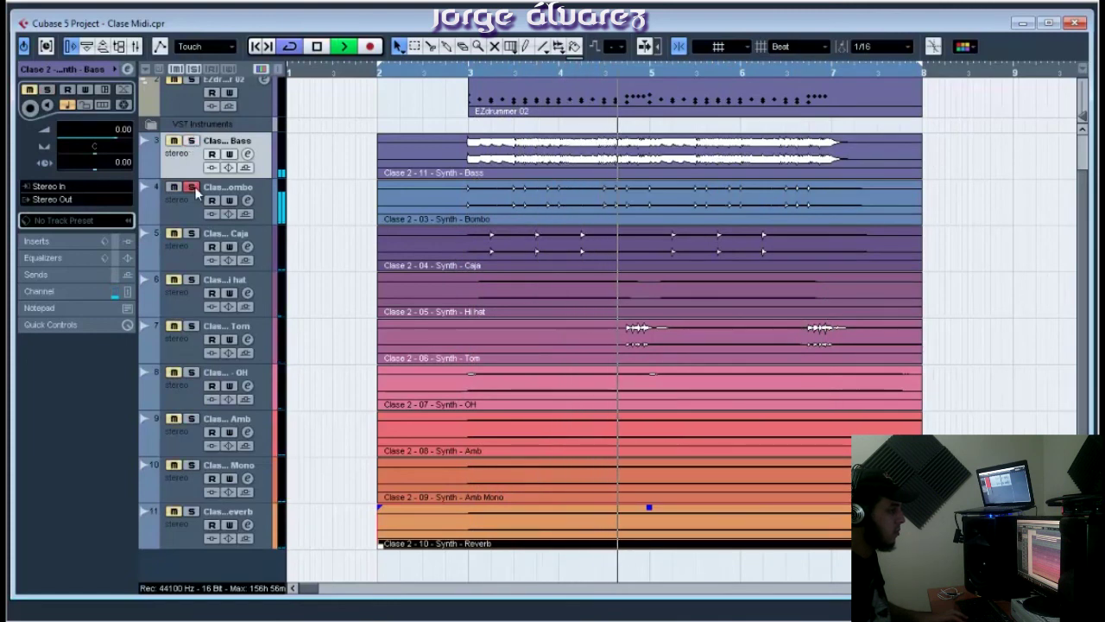
key("space")
left_click(192, 186)
left_click(191, 233)
key("space")
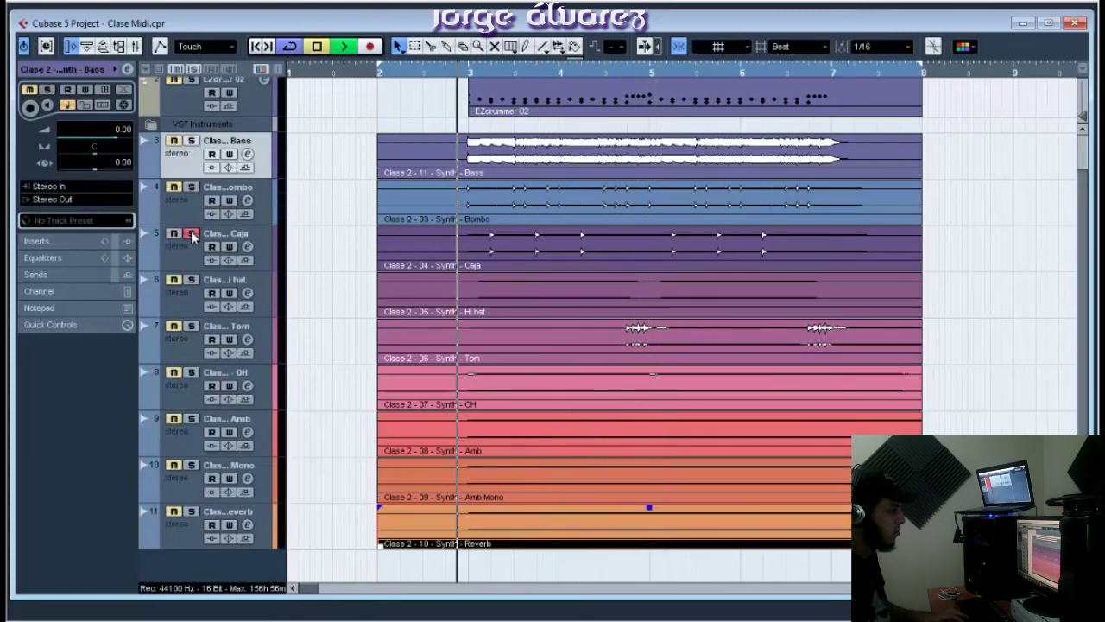
key("space")
left_click(191, 233)
Audition the Hi hat and OH audio tracks in solo, each playing from bar 3
left_click(478, 72)
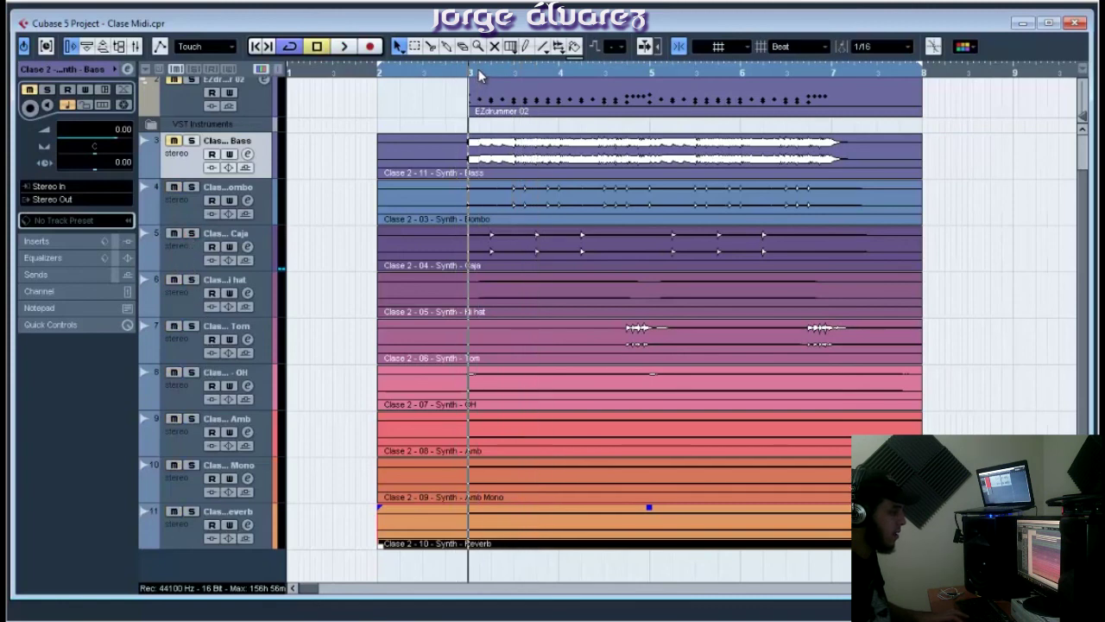
left_click(192, 281)
key("space")
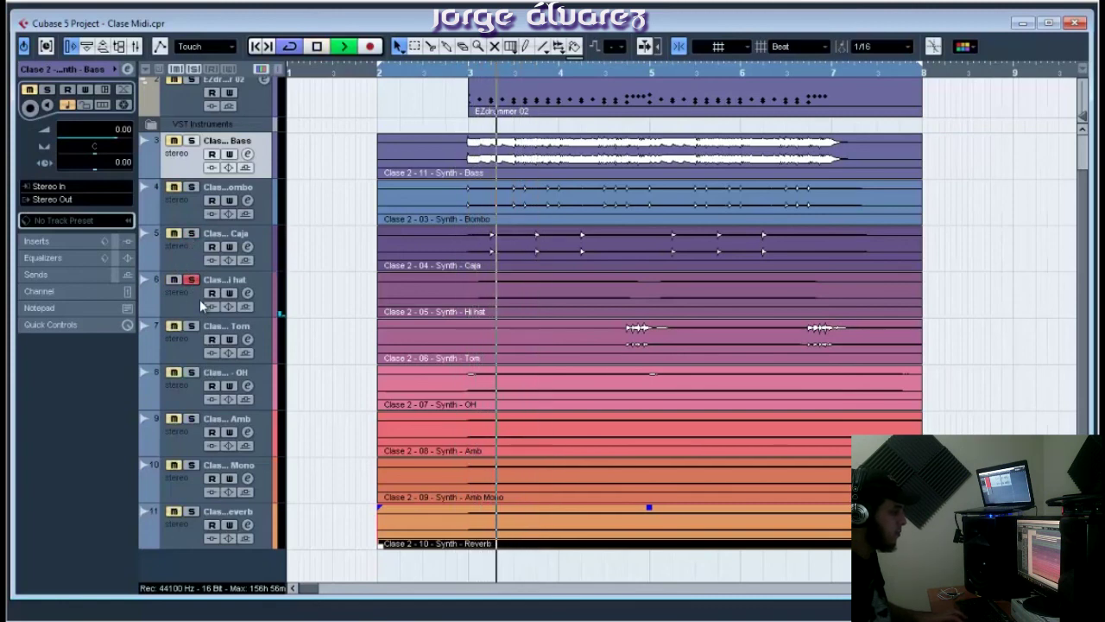
key("space")
left_click(192, 282)
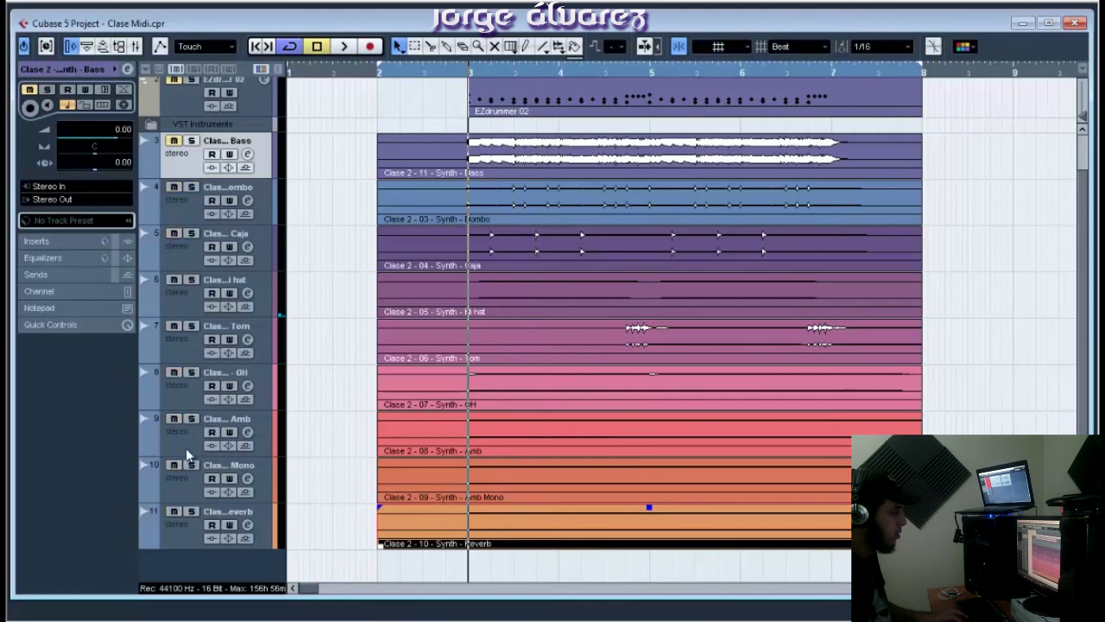
left_click(196, 372)
key("space")
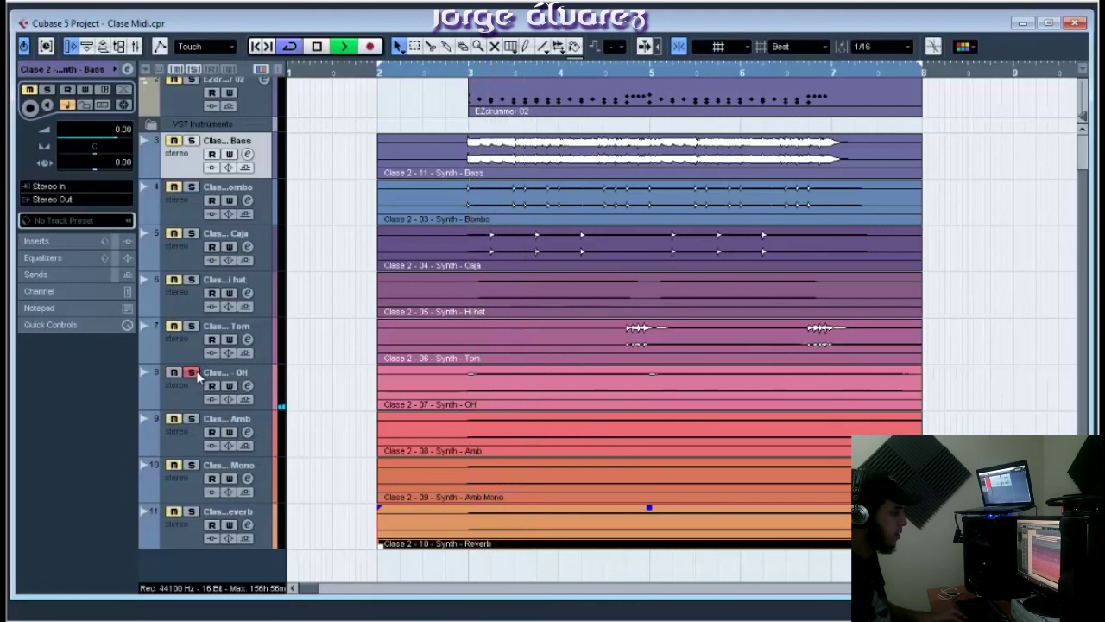
key("space")
left_click(196, 371)
Audition the Amb and Reverb audio tracks in solo, and release the solo to hear all tracks together before stopping playback
left_click(193, 419)
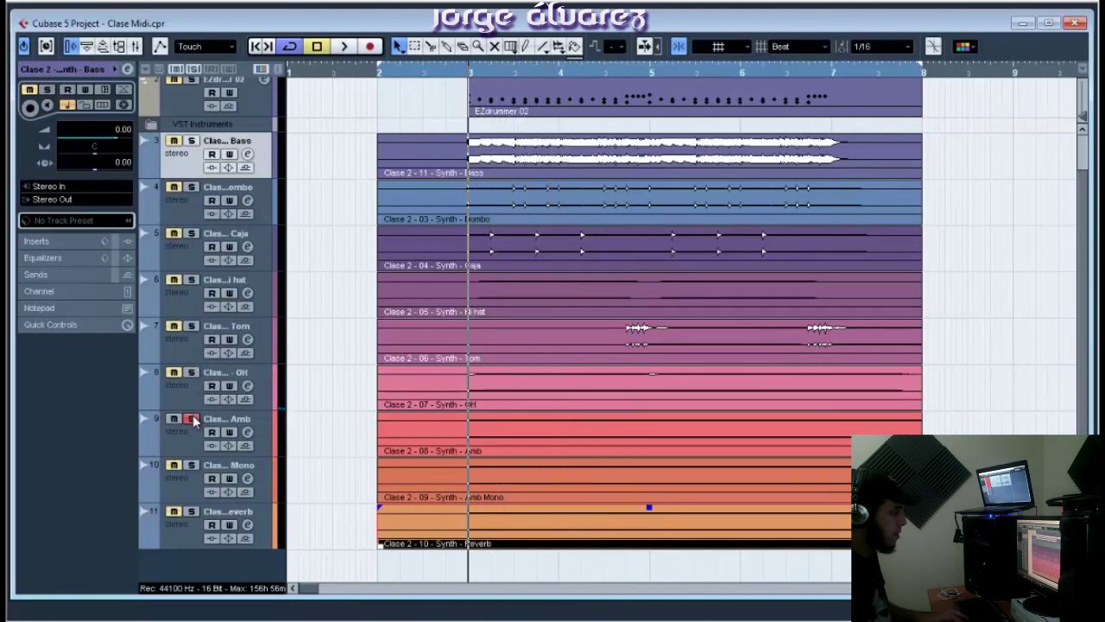
key("space")
key("space")
left_click(194, 419)
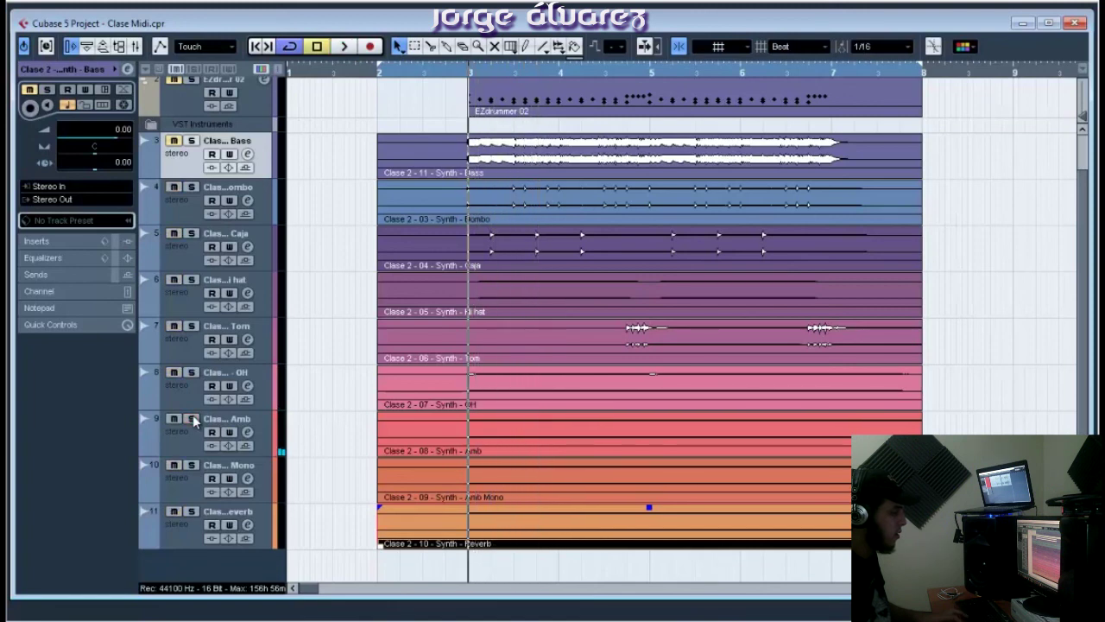
left_click(194, 511)
key("space")
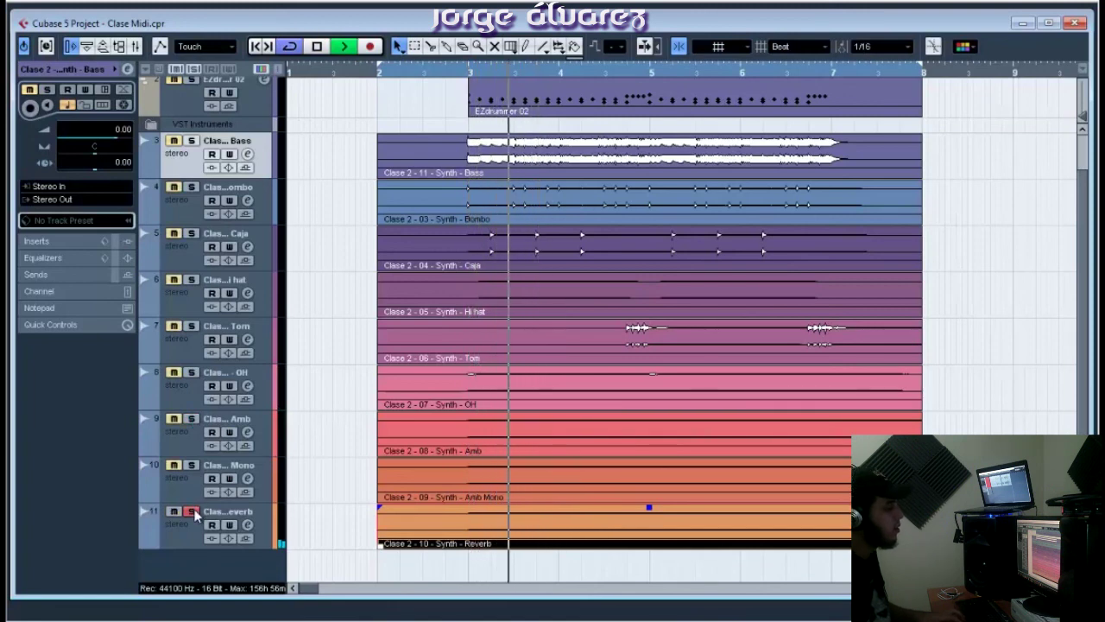
left_click(191, 512)
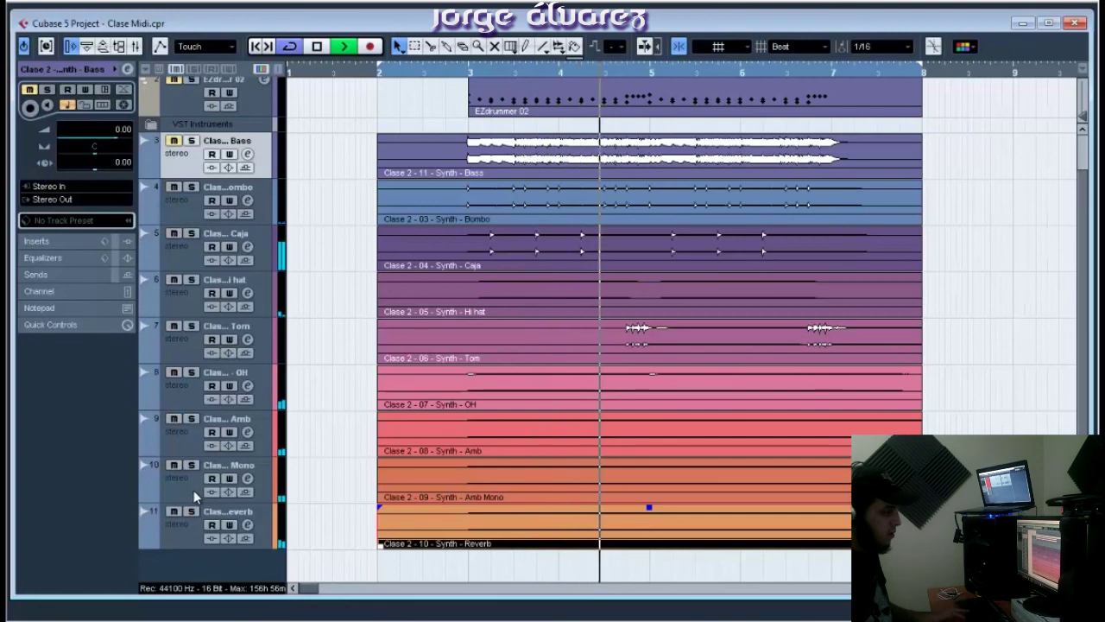
key("space")
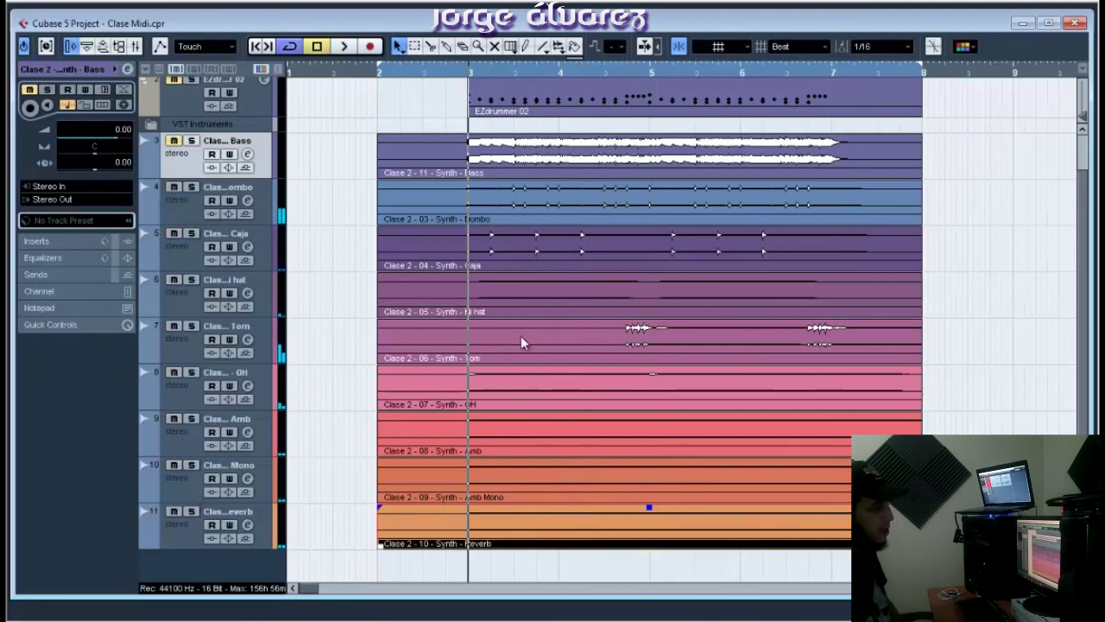